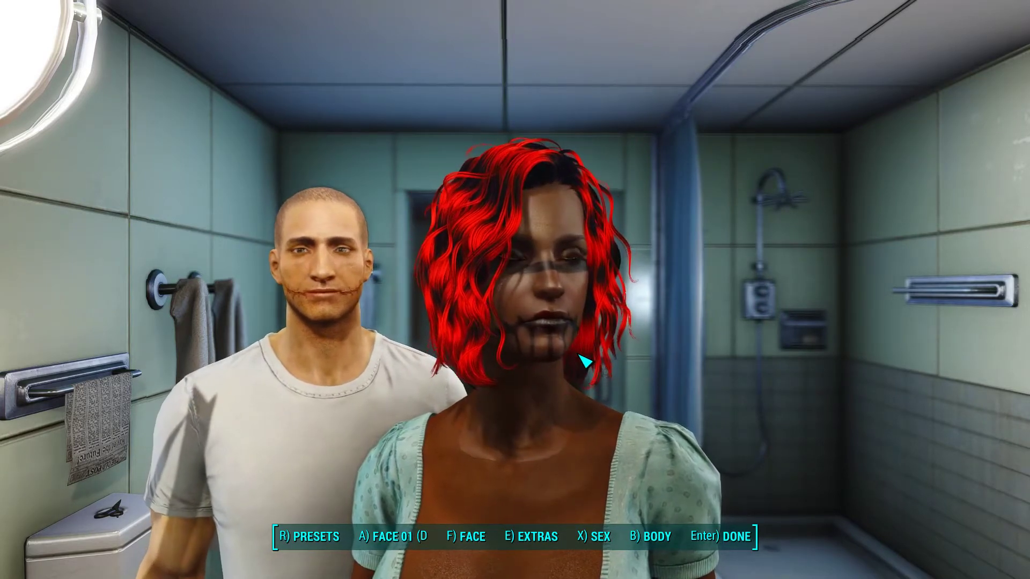
Save the character's current face as a new preset named Naomi_TutFace
left_click(316, 538)
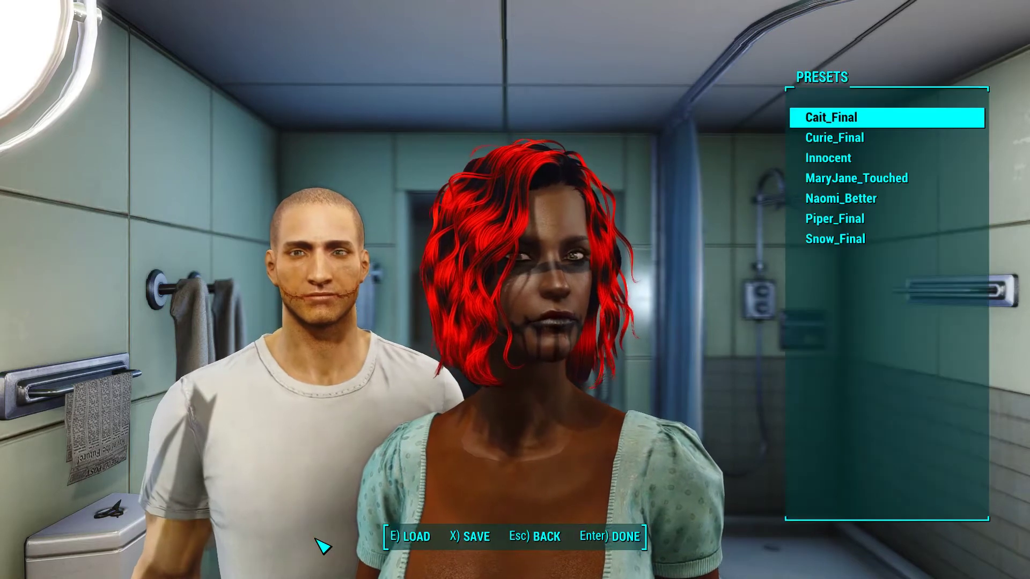
left_click(475, 538)
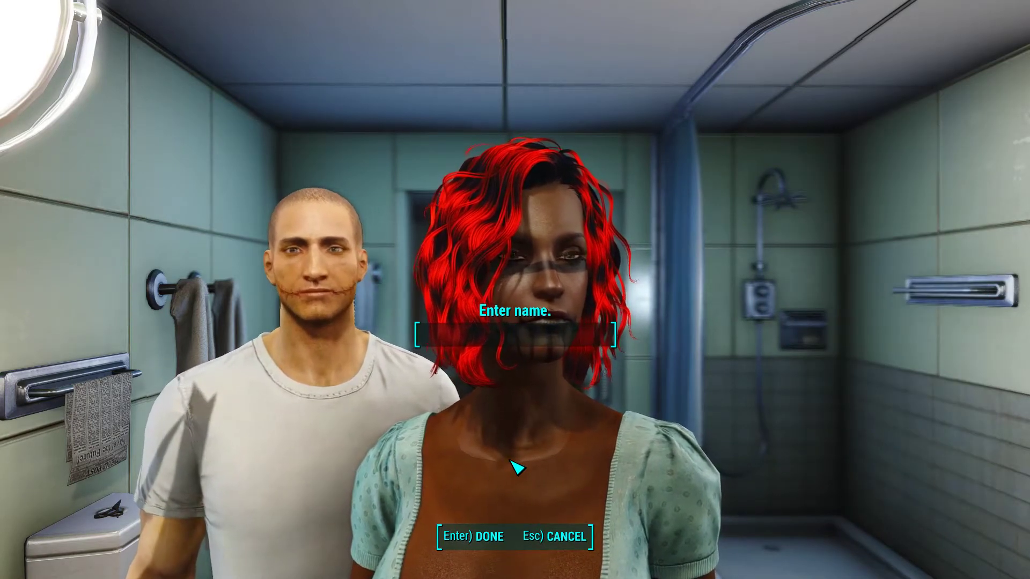
type("Naomi")
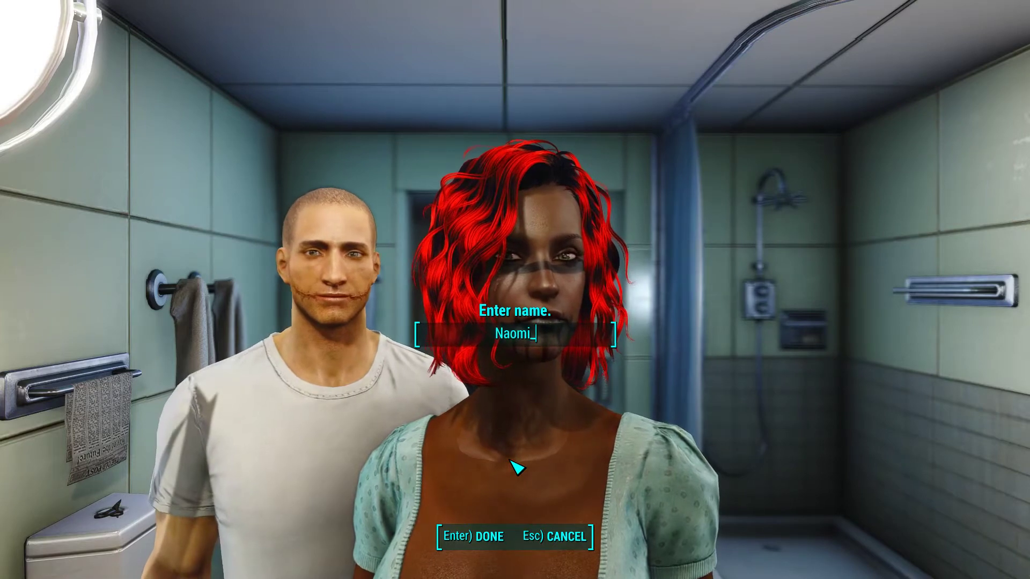
type("_TutF")
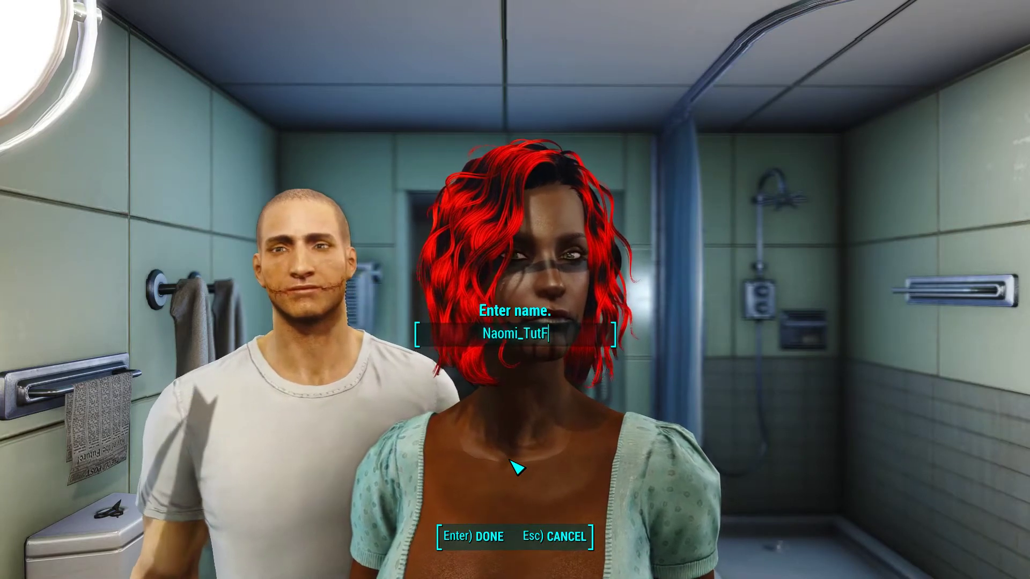
type("ace")
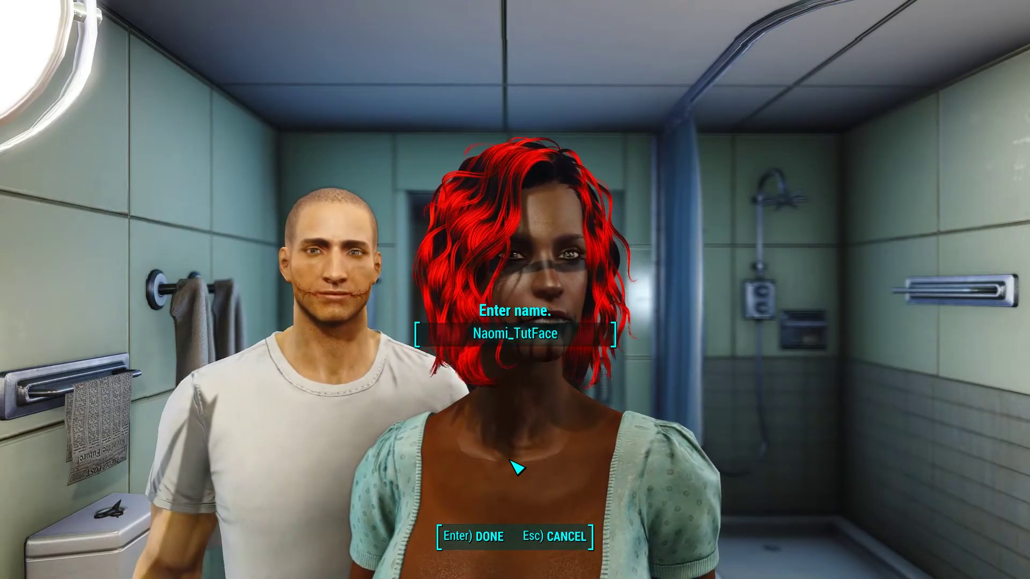
left_click(478, 538)
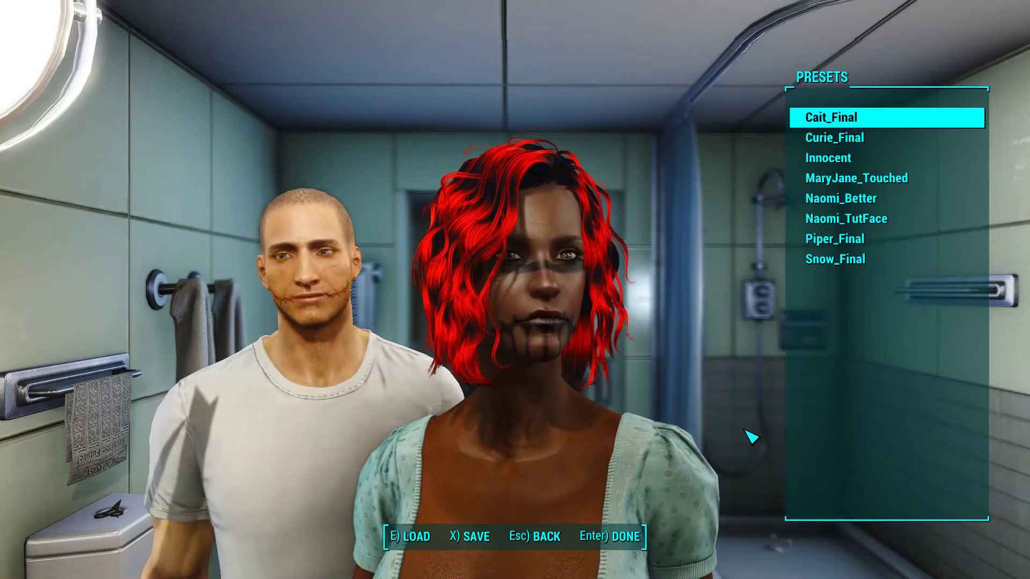
Switch out of the game to the desktop and close Fallout 4
key("alt+Tab")
right_click(644, 568)
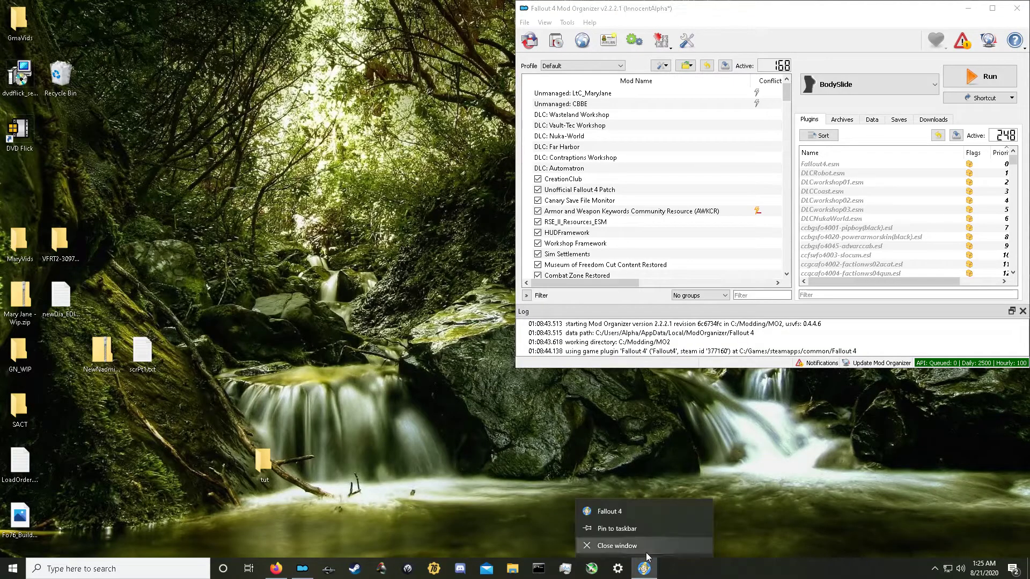
left_click(646, 548)
Open Mod Organizer's Overwrite folder in File Explorer and go to its F4SE\Plugins\F4EE\Presets subfolder
scroll(629, 186, "down", 1)
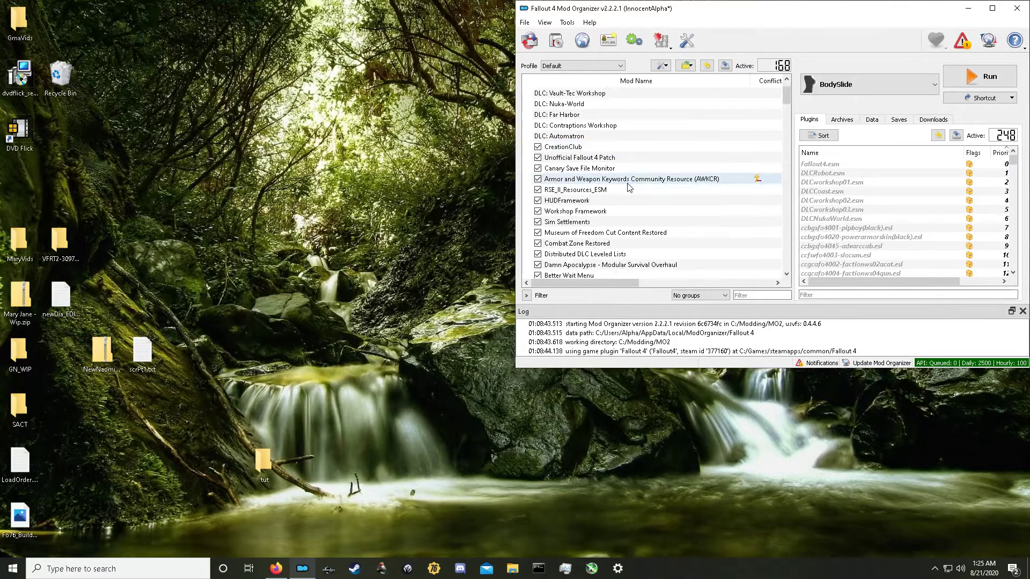
scroll(630, 186, "down", 20)
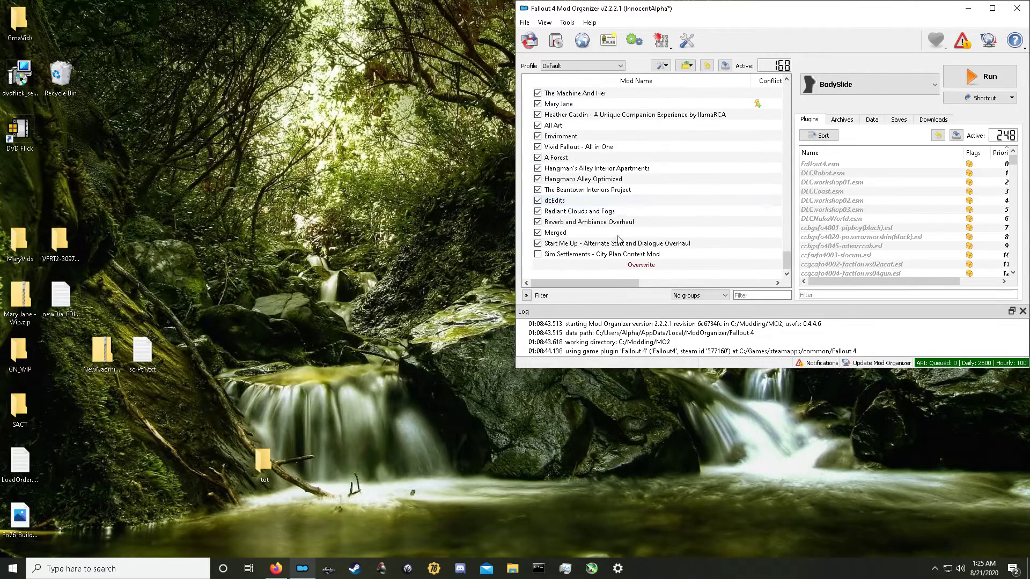
right_click(626, 267)
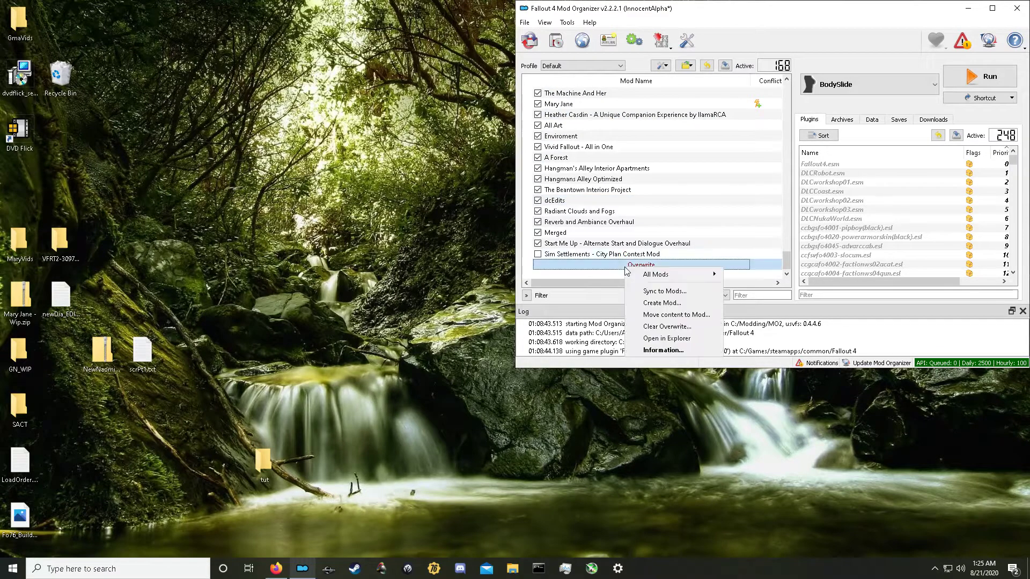
left_click(682, 339)
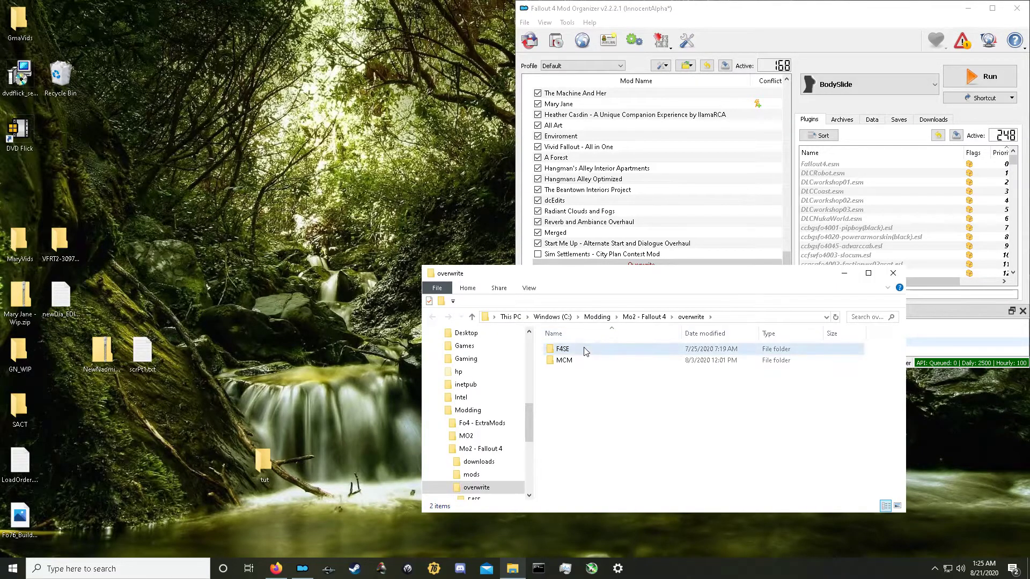
double_click(562, 350)
double_click(563, 349)
double_click(562, 349)
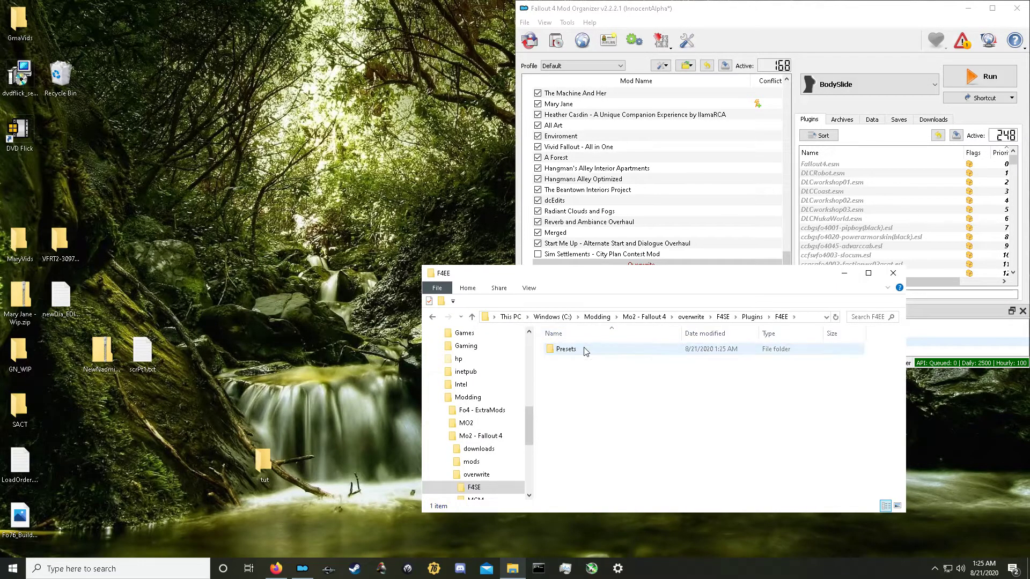
double_click(585, 350)
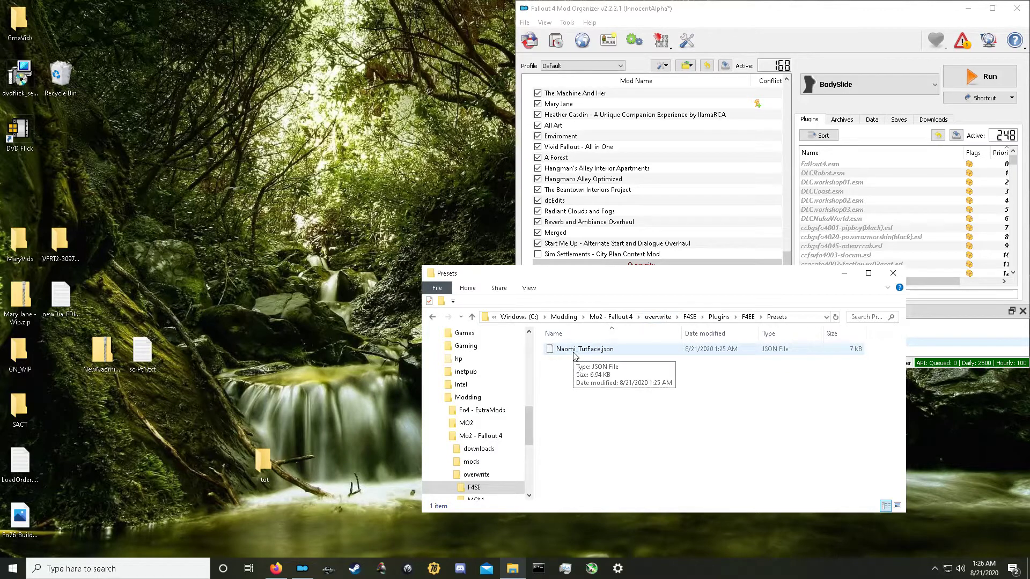
Move Naomi_TutFace.json out of the Presets folder to the desktop and into the tut folder, closing the folder windows
left_click_drag(574, 355, 336, 378)
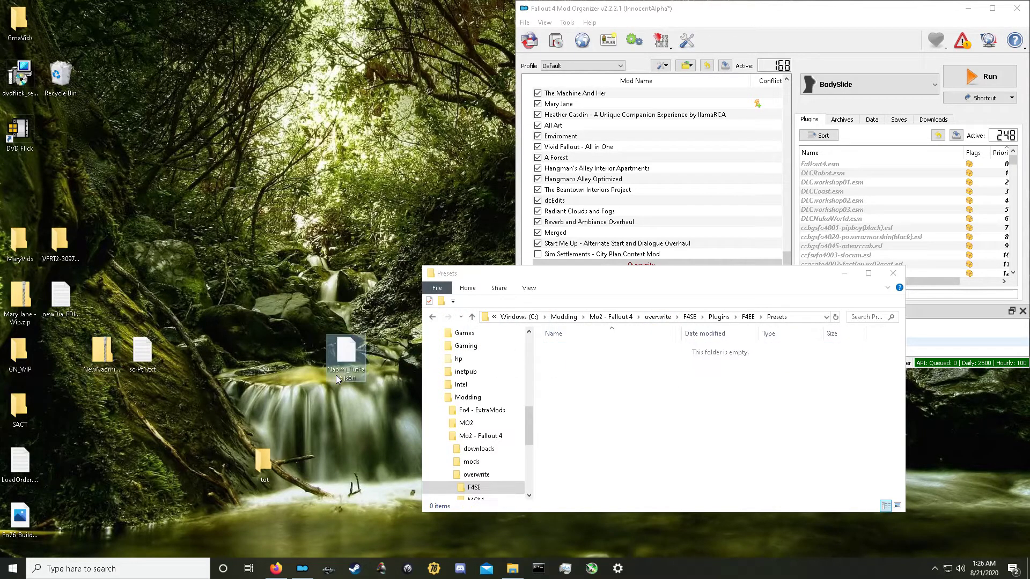
left_click(892, 274)
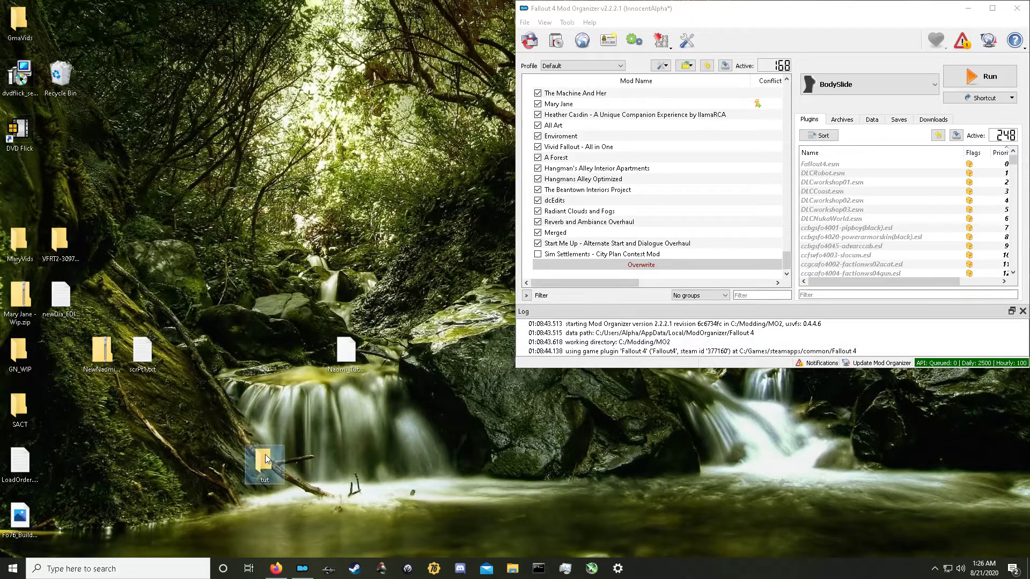
double_click(265, 455)
left_click_drag(346, 354, 658, 458)
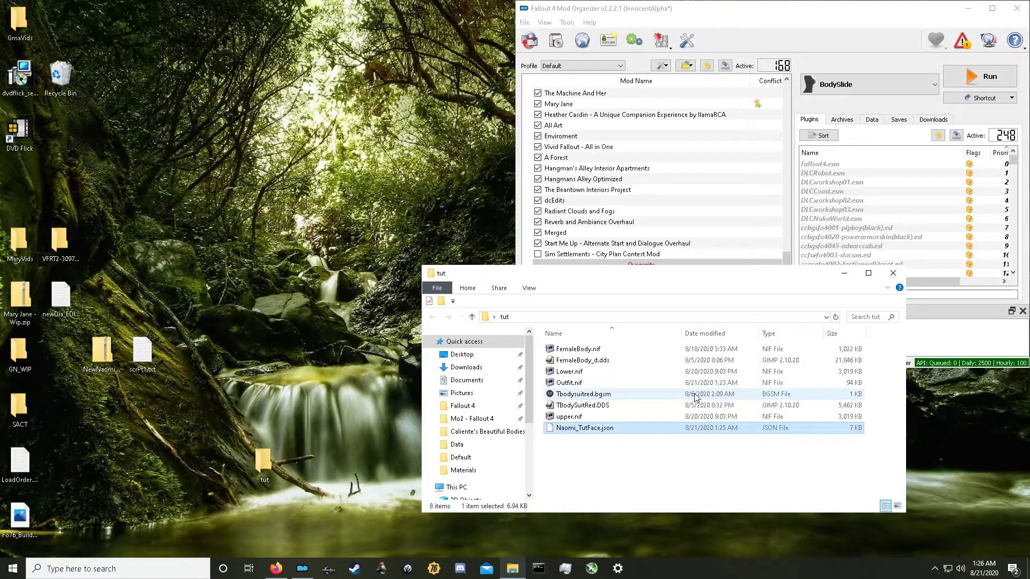
left_click(893, 273)
Launch BodySlide from Mod Organizer and select the CBBE Body Physics body with the Naomi_Body02 preset
left_click(983, 79)
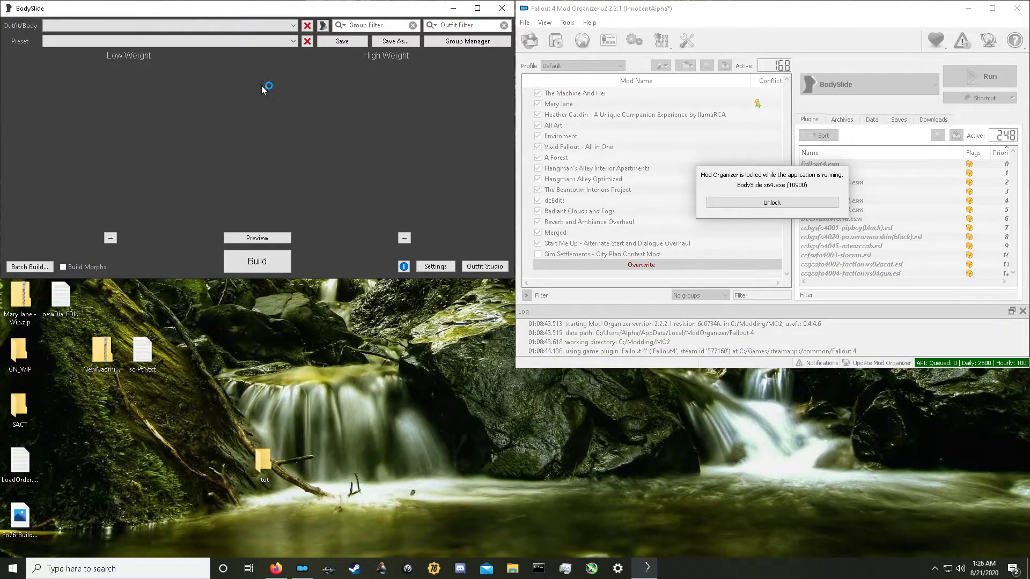
left_click(287, 30)
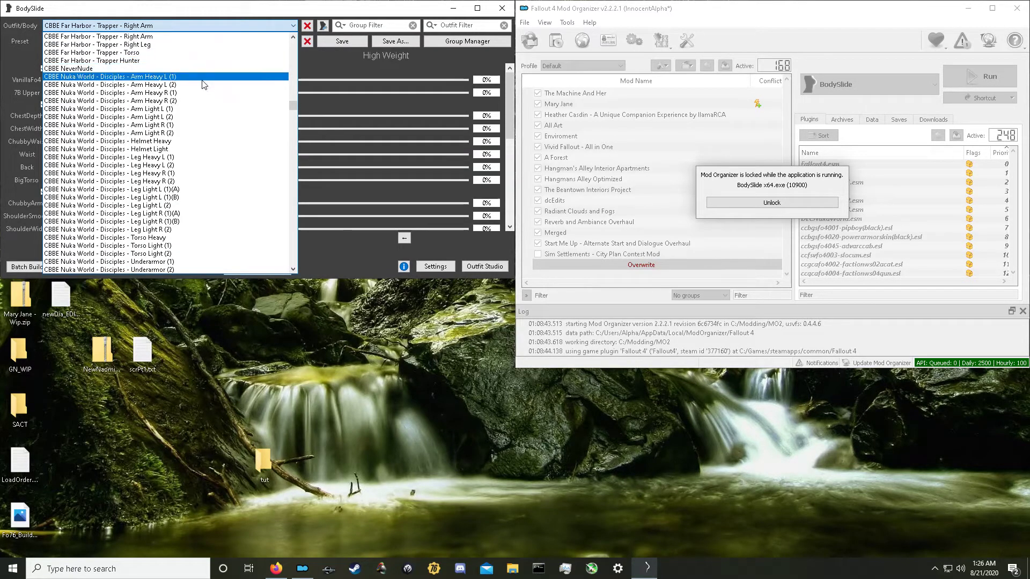
key("Page_Up")
key("Page_Up")
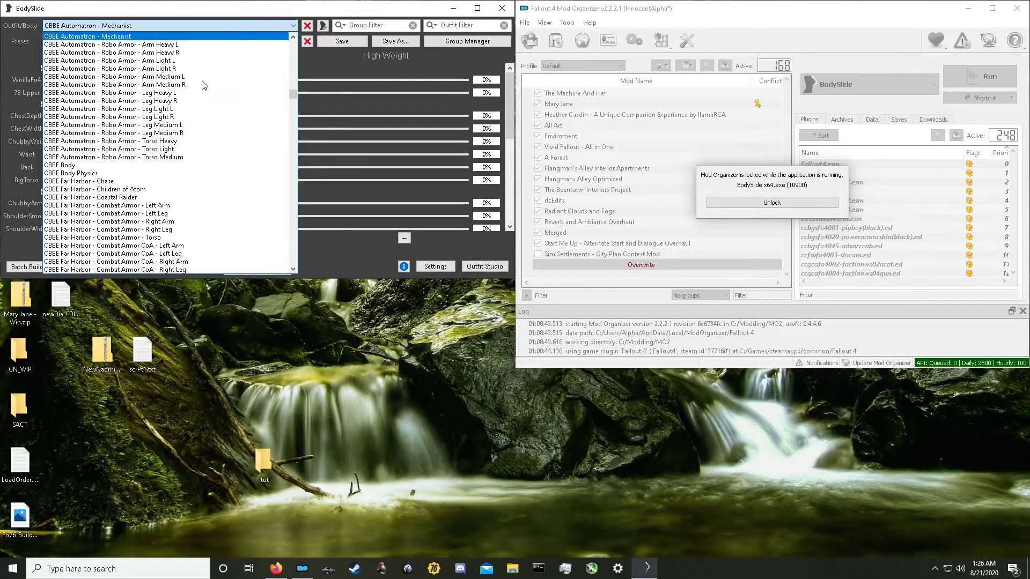
left_click(164, 172)
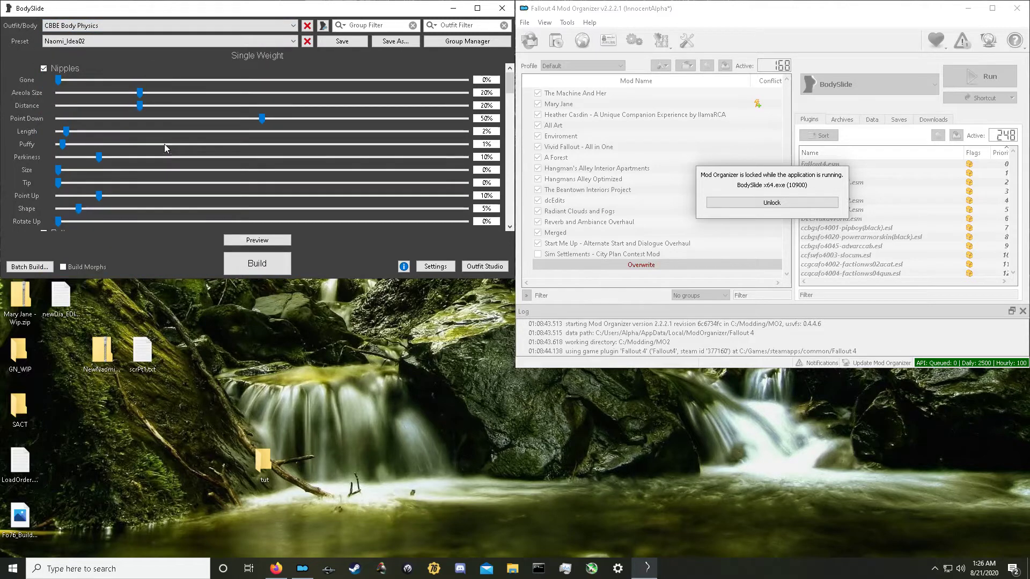
left_click(240, 41)
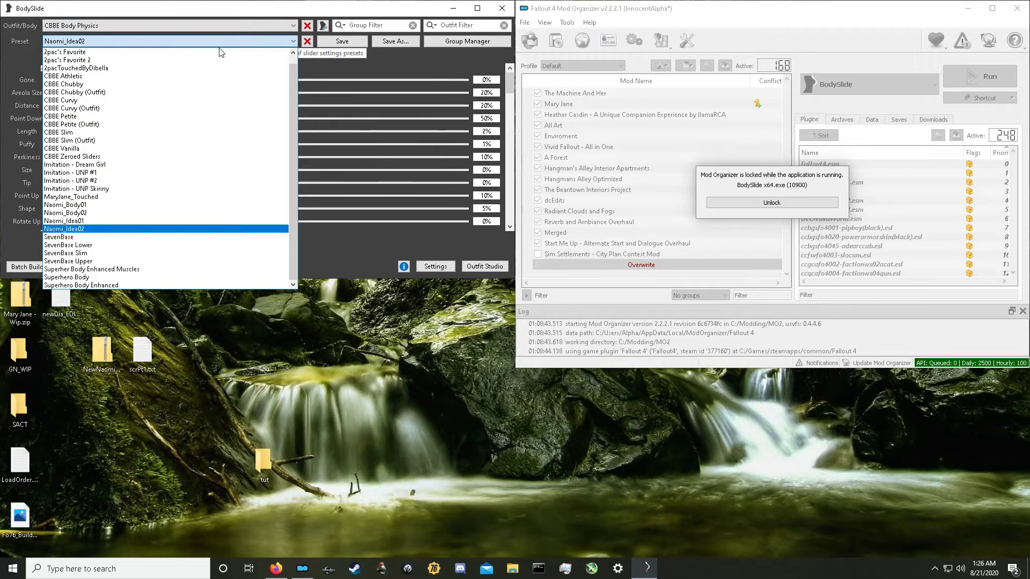
left_click(138, 215)
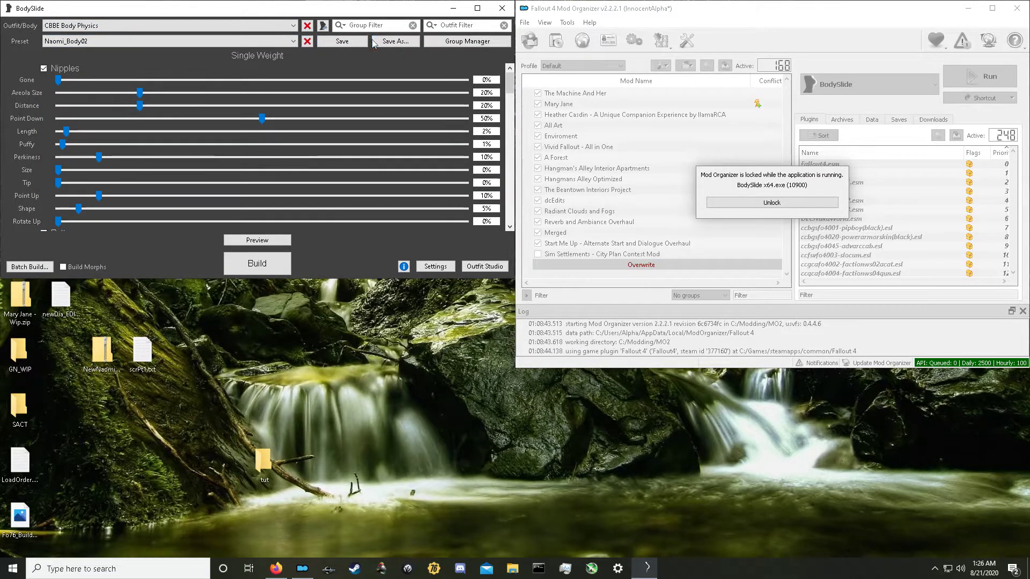
Build the CBBE Body Physics mesh with the Naomi_Body02 preset, without saving a new preset
left_click(395, 41)
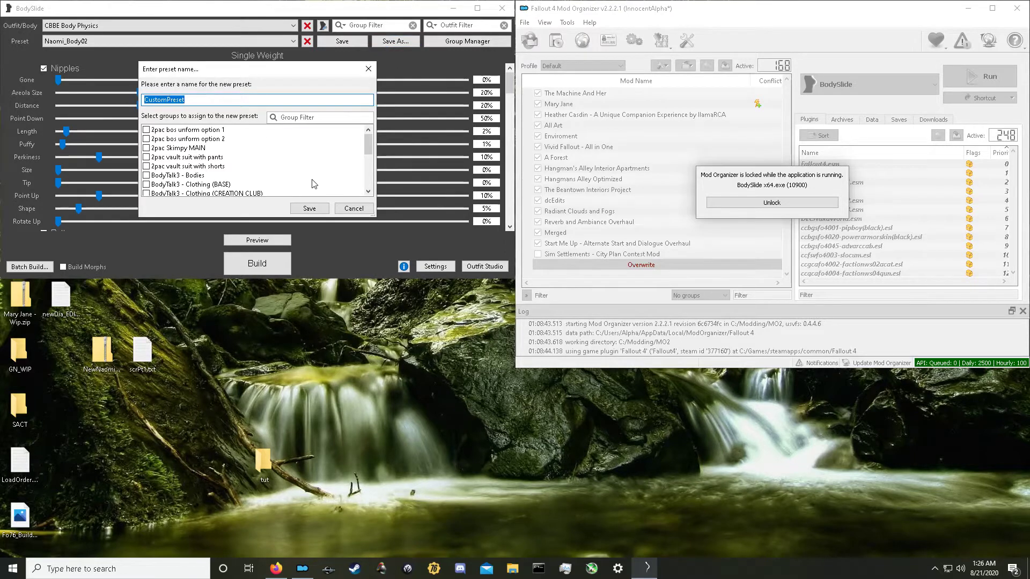
left_click(354, 209)
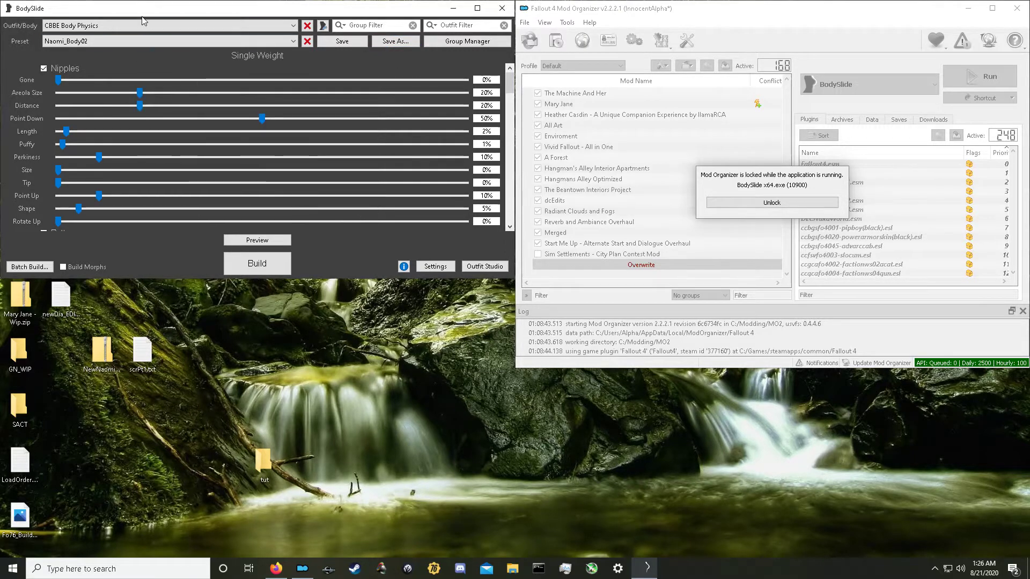
left_click(250, 268)
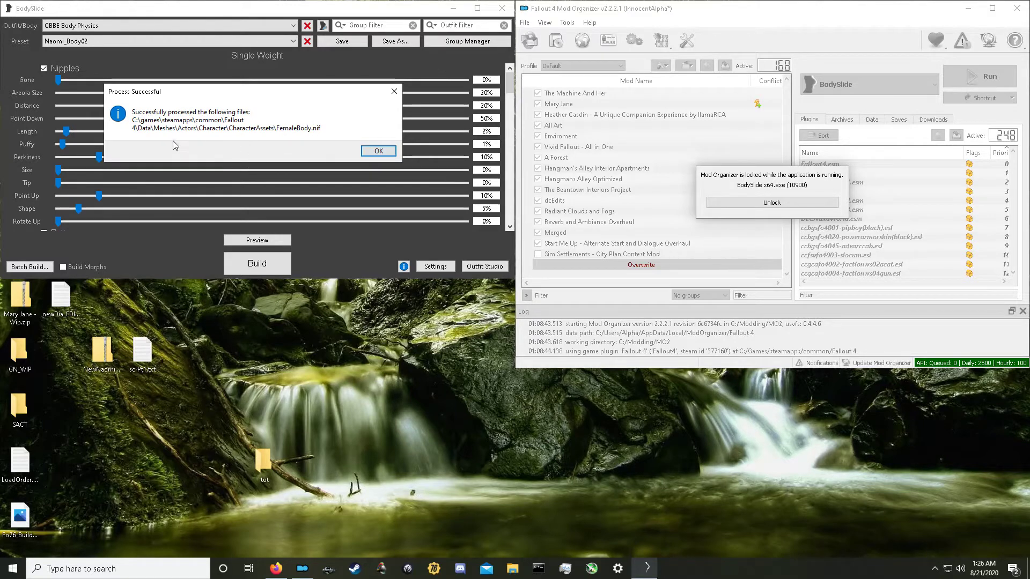
left_click(377, 151)
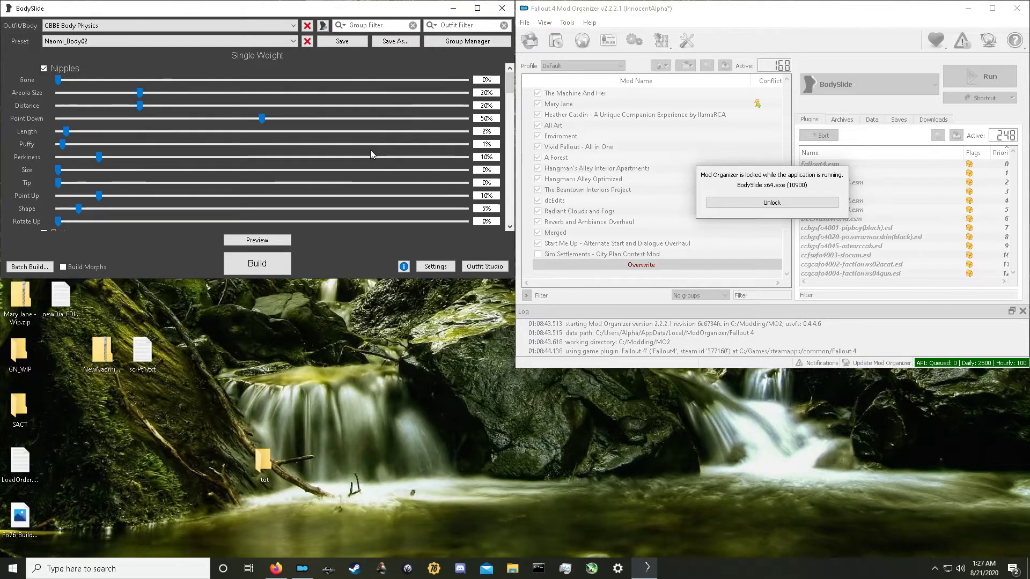
Examine the FemaleBody, Lower and upper NIF files in the desktop's tut folder and the outfits available in BodySlide
double_click(264, 467)
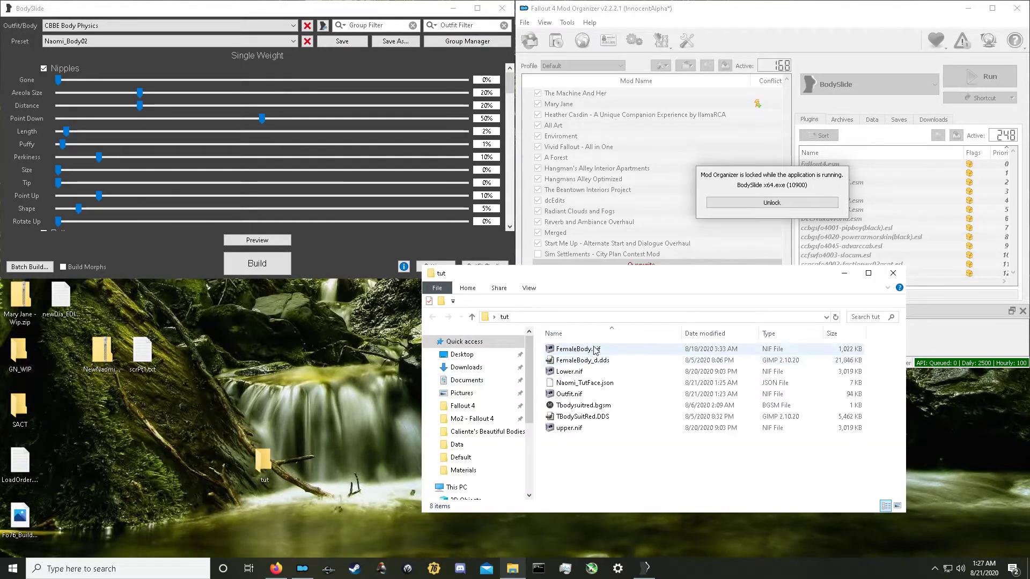
left_click(593, 350)
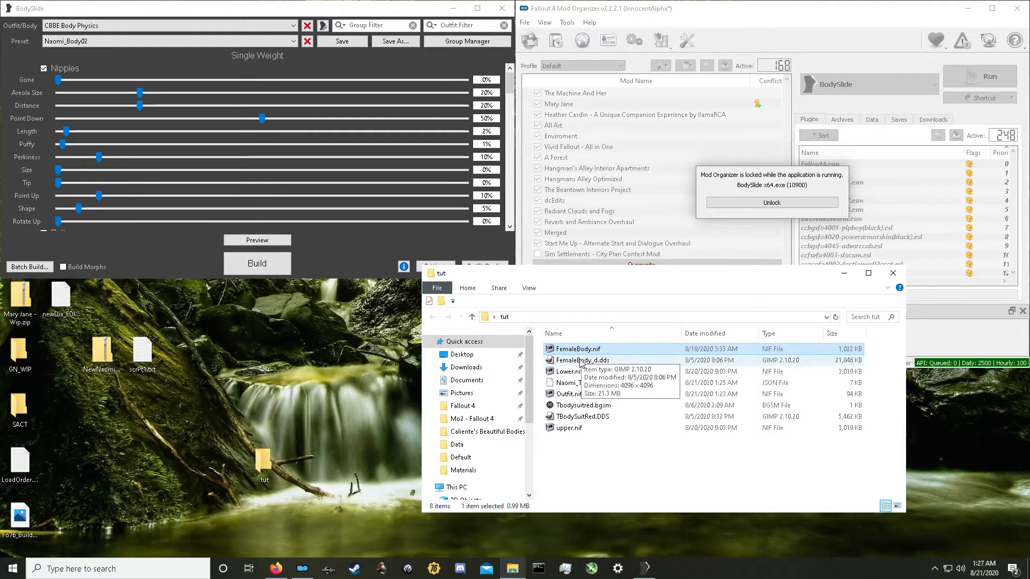
left_click(203, 27)
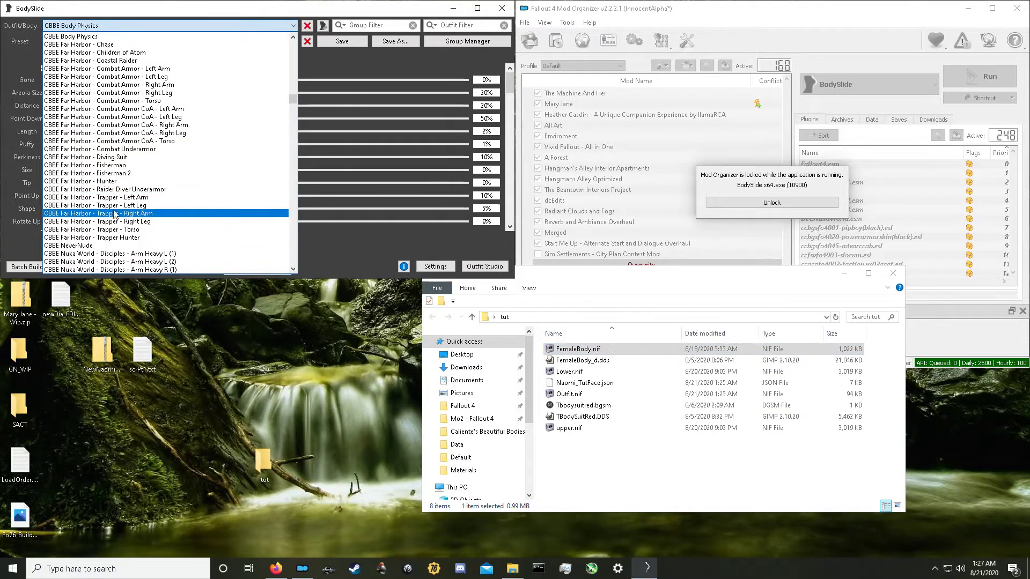
scroll(178, 215, "down", 8)
scroll(178, 215, "down", 10)
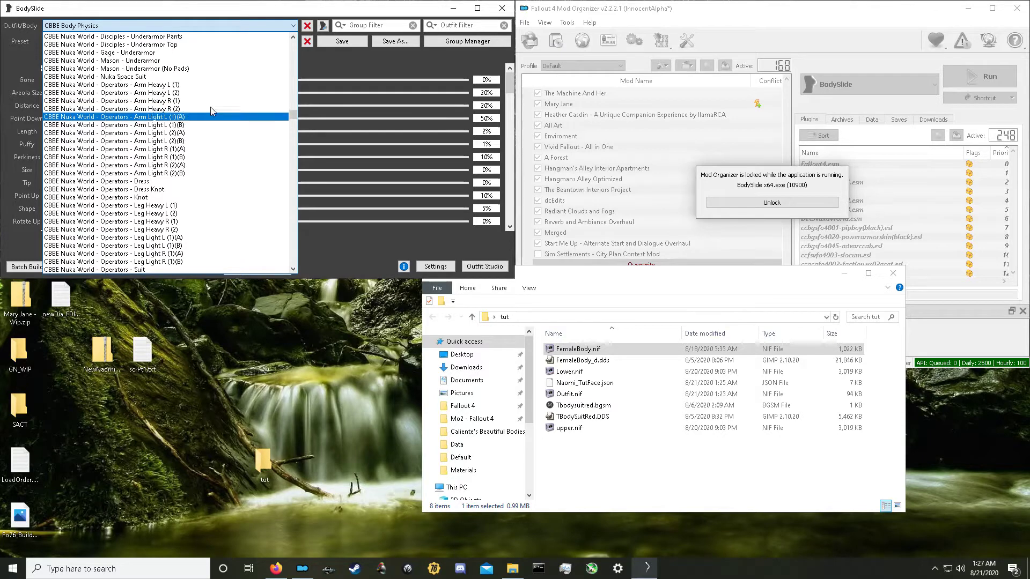
left_click(325, 5)
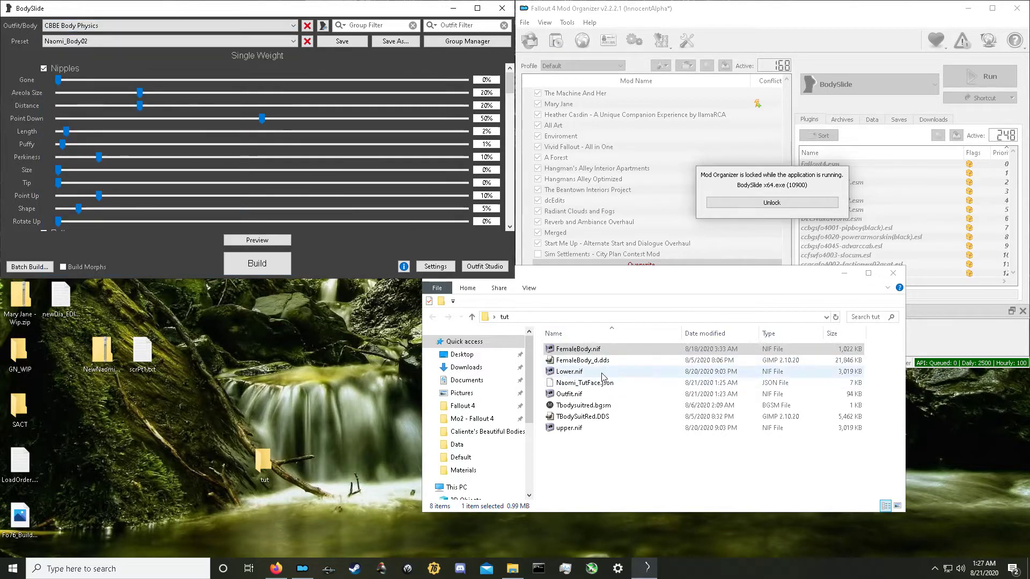
left_click(571, 372)
left_click(578, 428)
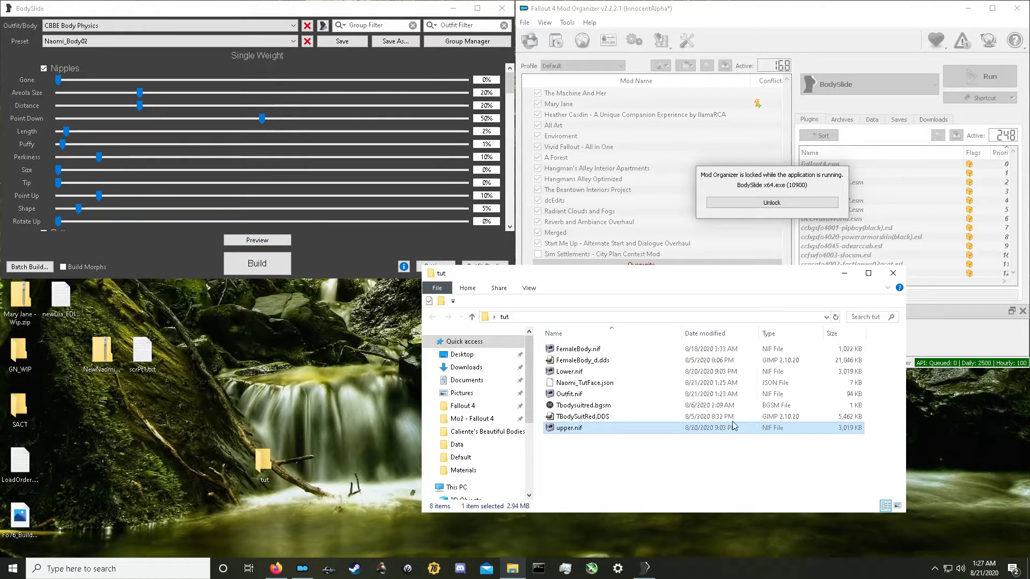
Close BodySlide and open FemaleBody.nif from the tut folder in Outfit Studio
left_click(503, 7)
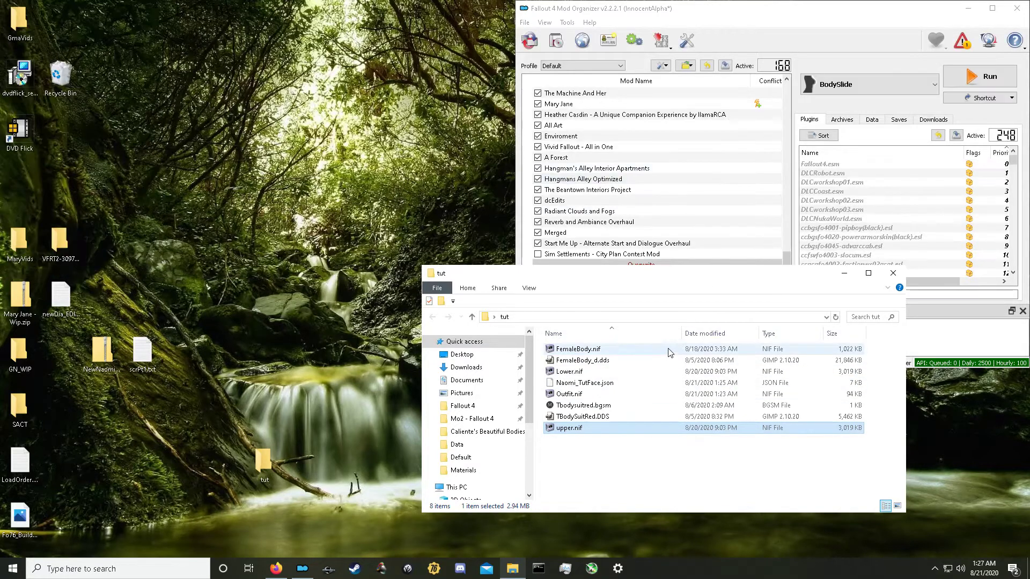
left_click(609, 350)
right_click(605, 349)
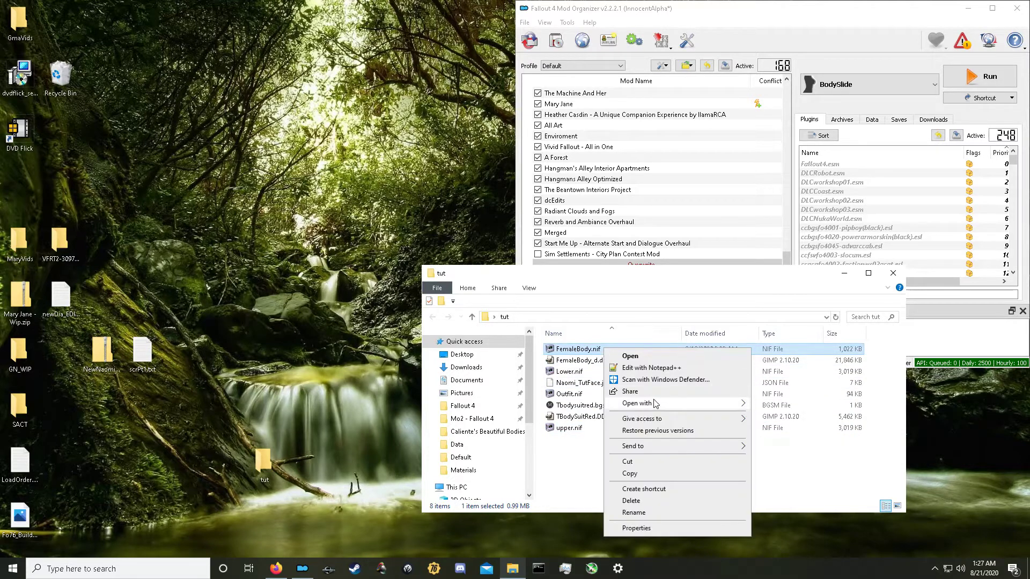
mouse_move(720, 404)
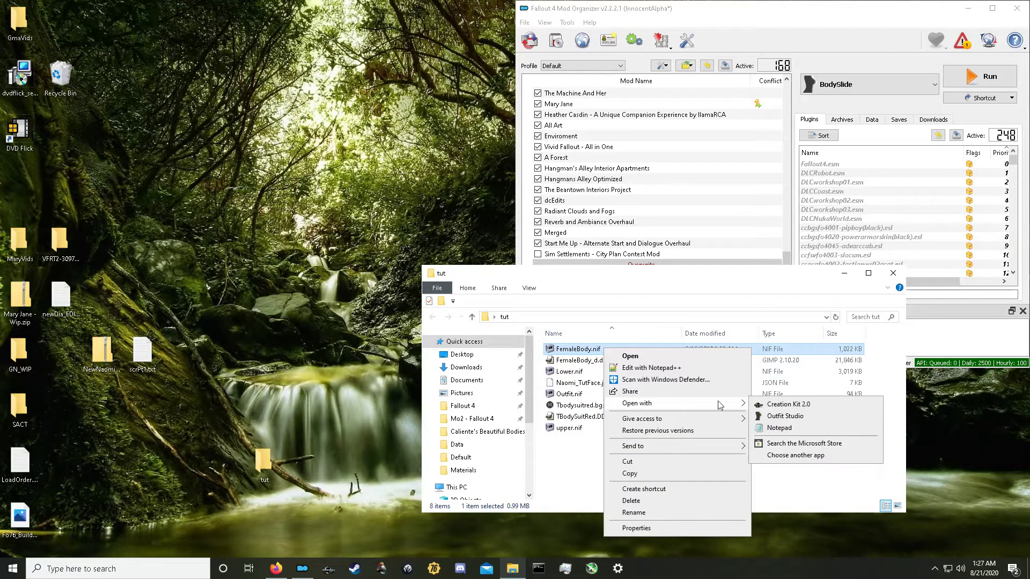
left_click(793, 418)
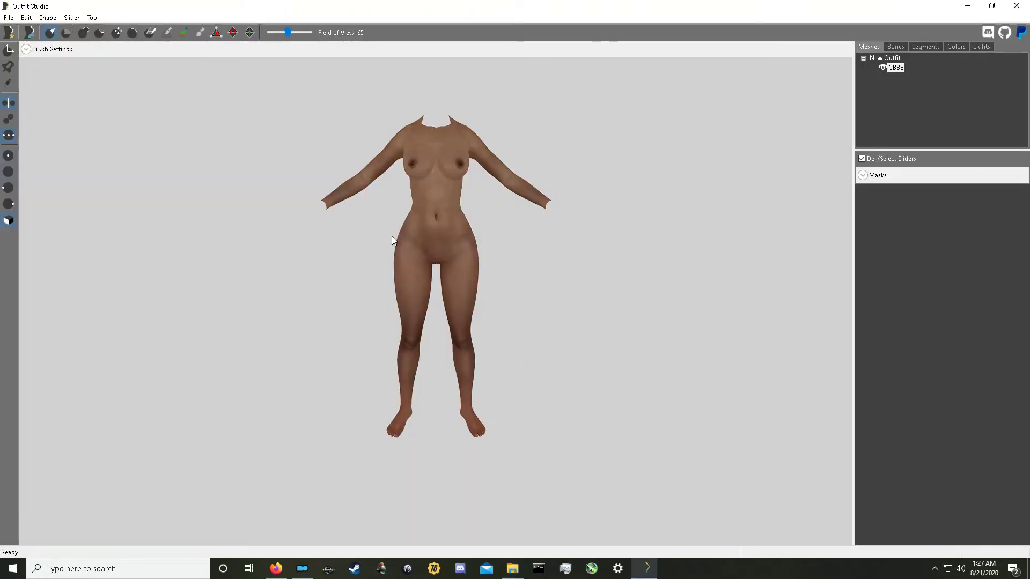
Import Lower.nif from the tut folder into the body project
left_click(9, 19)
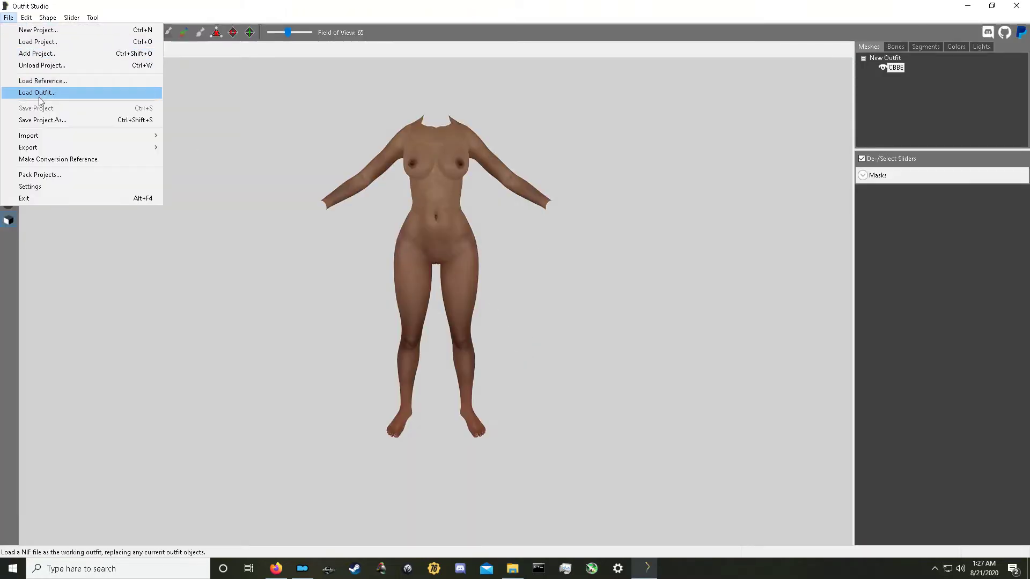
mouse_move(69, 138)
left_click(185, 136)
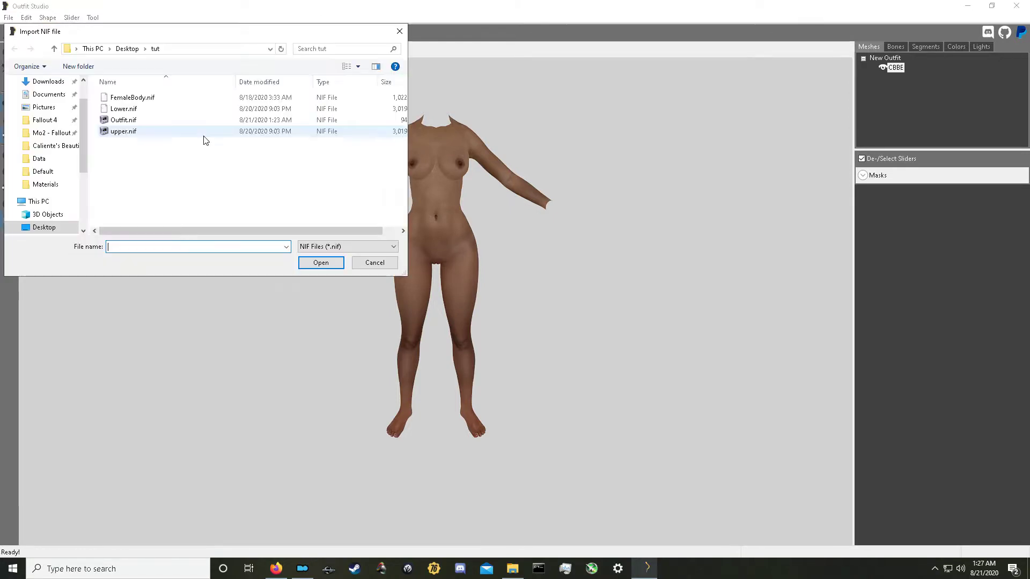
left_click(154, 110)
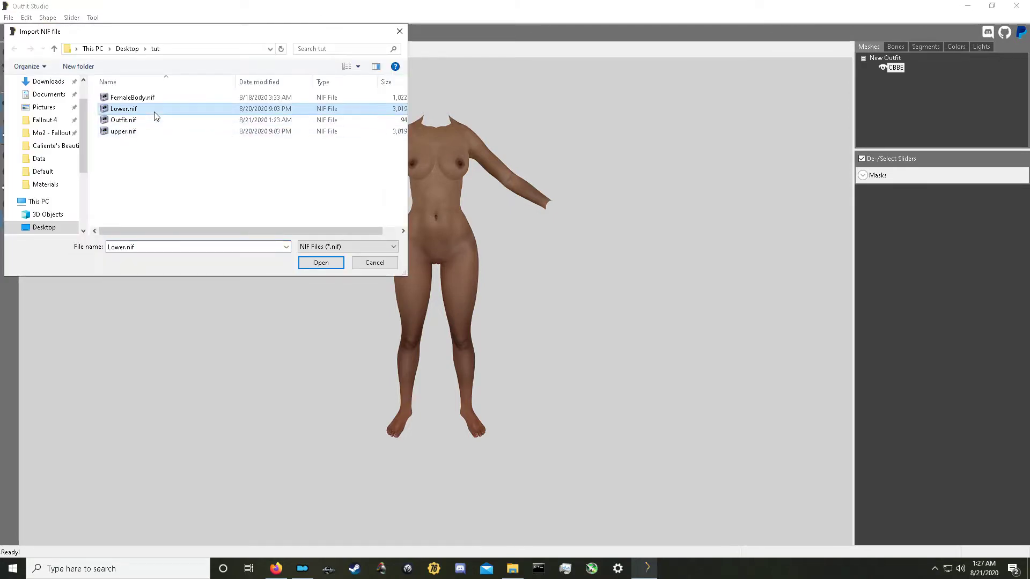
left_click(320, 263)
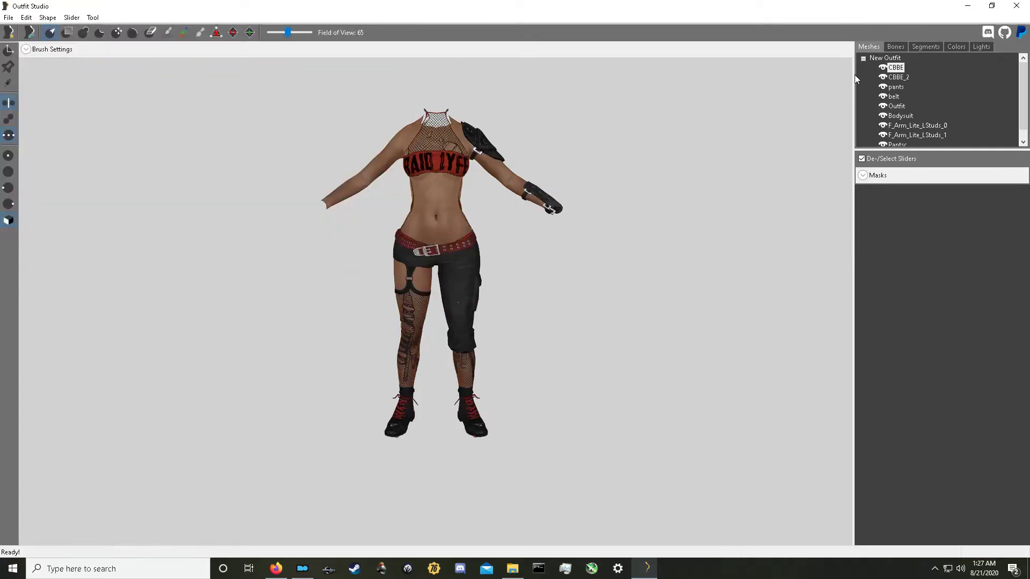
Delete the CBBE_2, Outfit, Bodysuit, F_Arm_Lite_LStuds_0 and F_Arm_Lite_LStuds_1 meshes, keeping CBBE, pants, belt and Pantsc
left_click(893, 96, "ctrl")
left_click(895, 86, "ctrl")
scroll(926, 118, "down", 1)
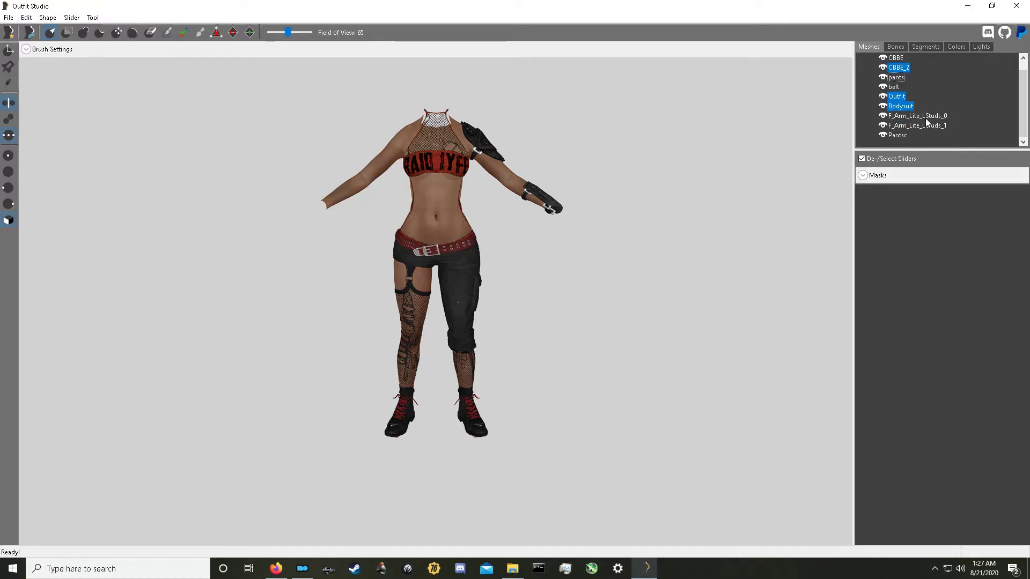
left_click(924, 116, "ctrl")
left_click(923, 125, "ctrl")
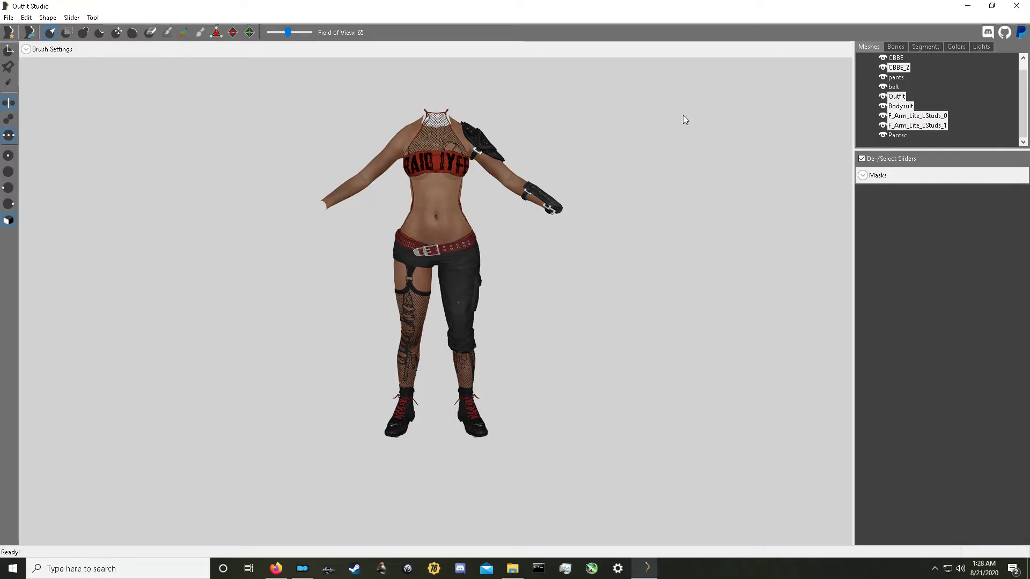
key("Delete")
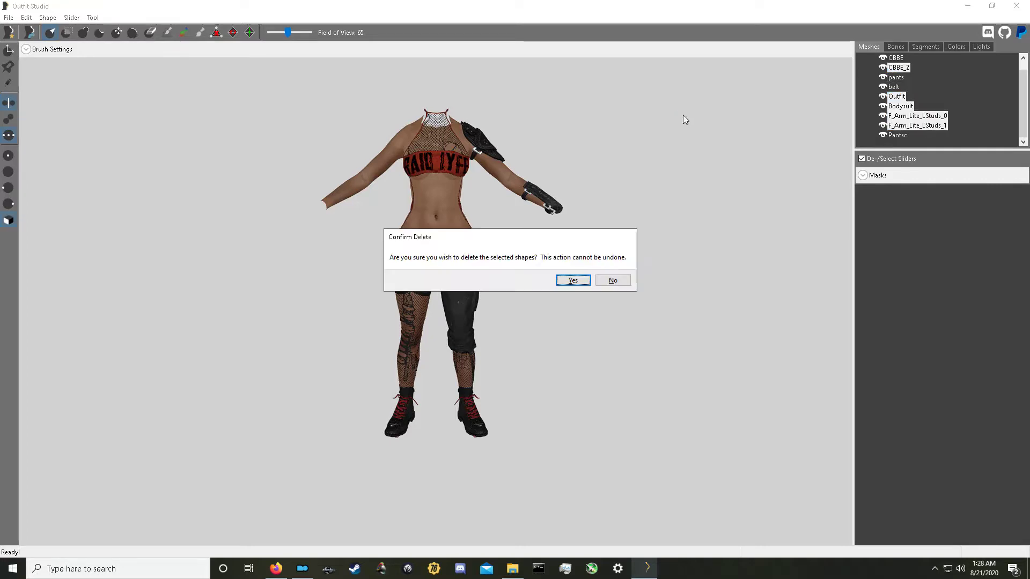
left_click(572, 278)
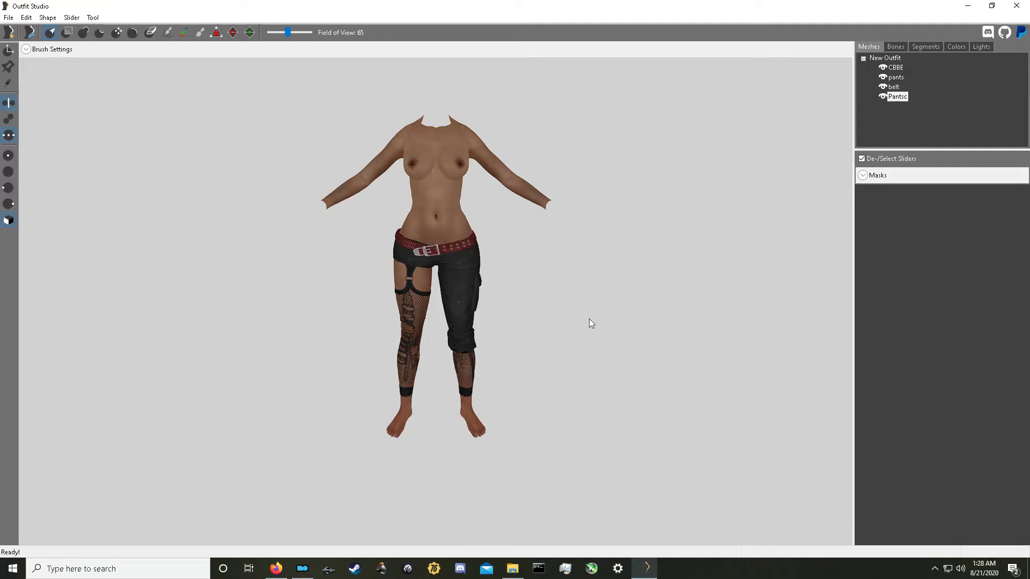
Import upper.nif from the tut folder into the same project
left_click(9, 17)
mouse_move(84, 138)
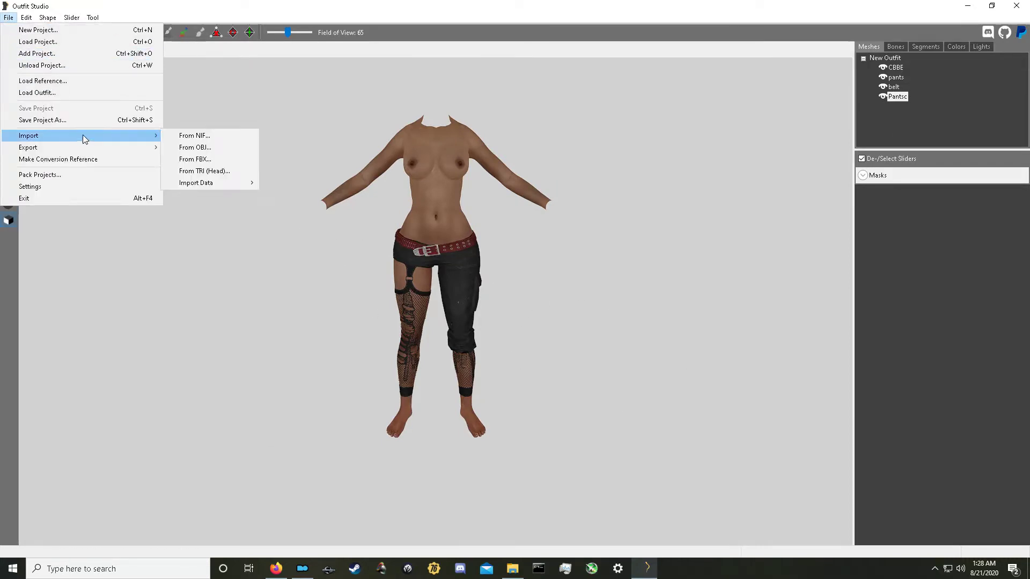
left_click(195, 135)
left_click(150, 132)
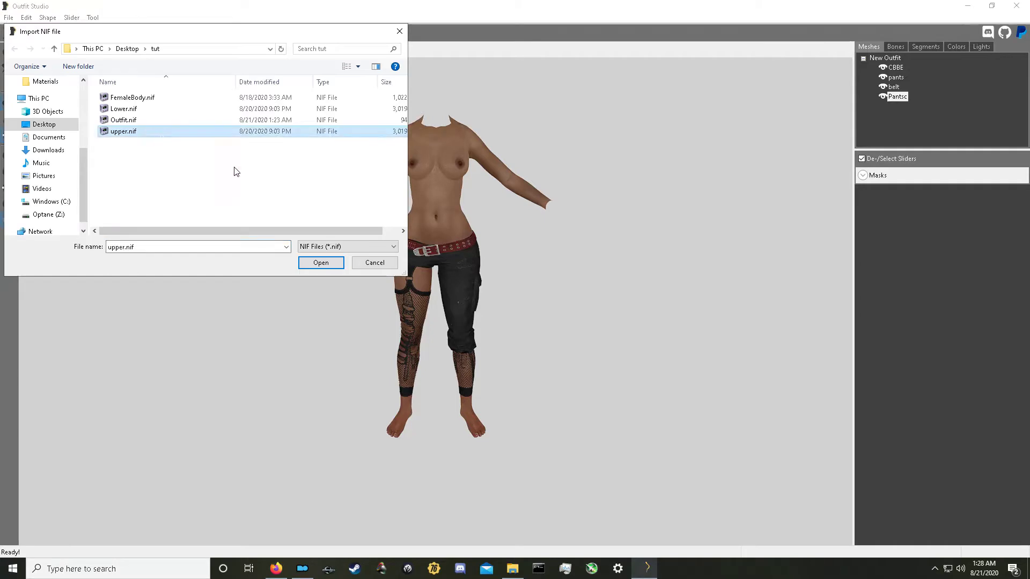
left_click(336, 262)
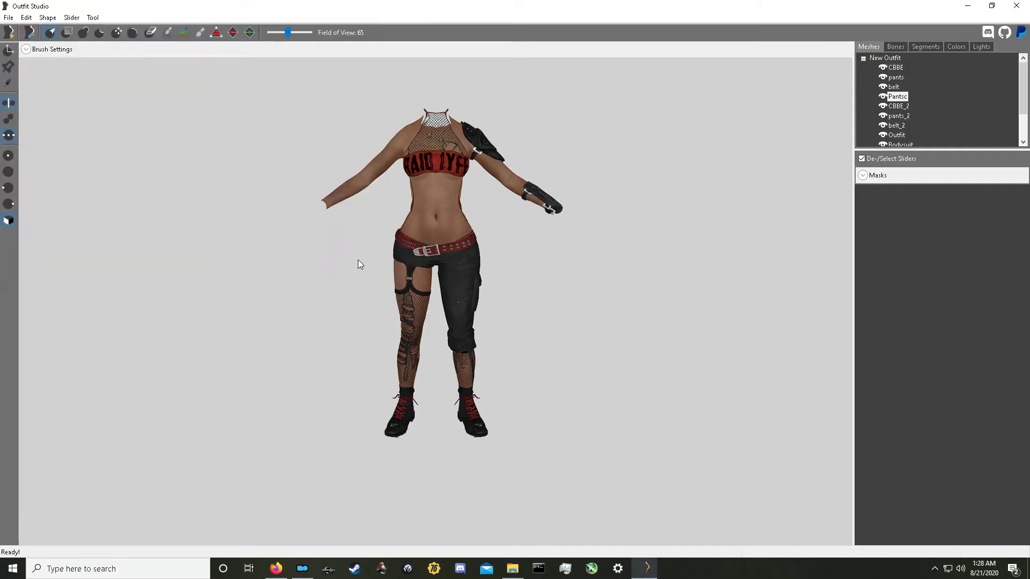
Delete the duplicate CBBE_2, pants_2, belt_2 and Pantsc_2 meshes
right_click_drag(552, 268, 616, 257)
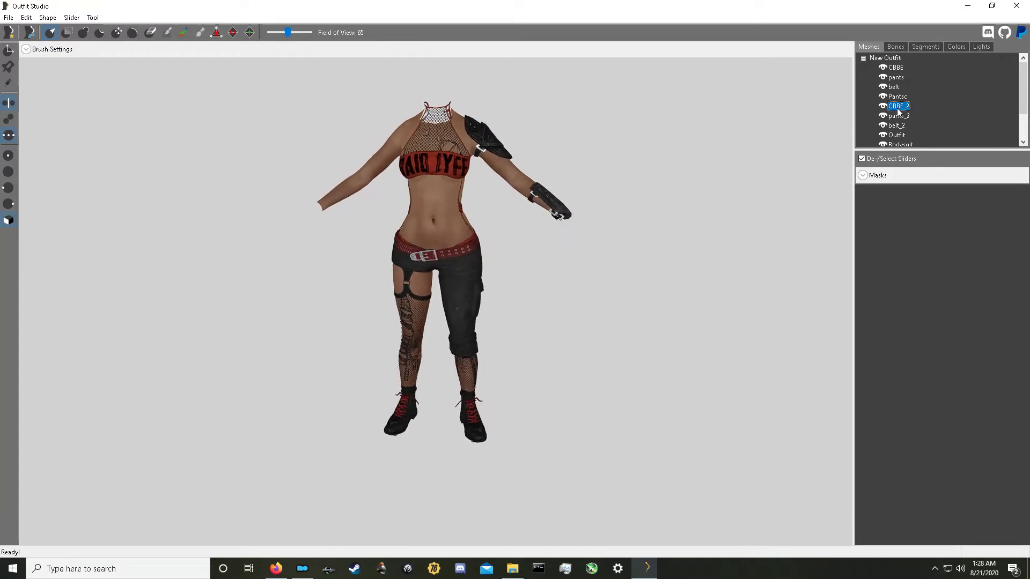
left_click(905, 126, "shift")
scroll(906, 87, "down", 2)
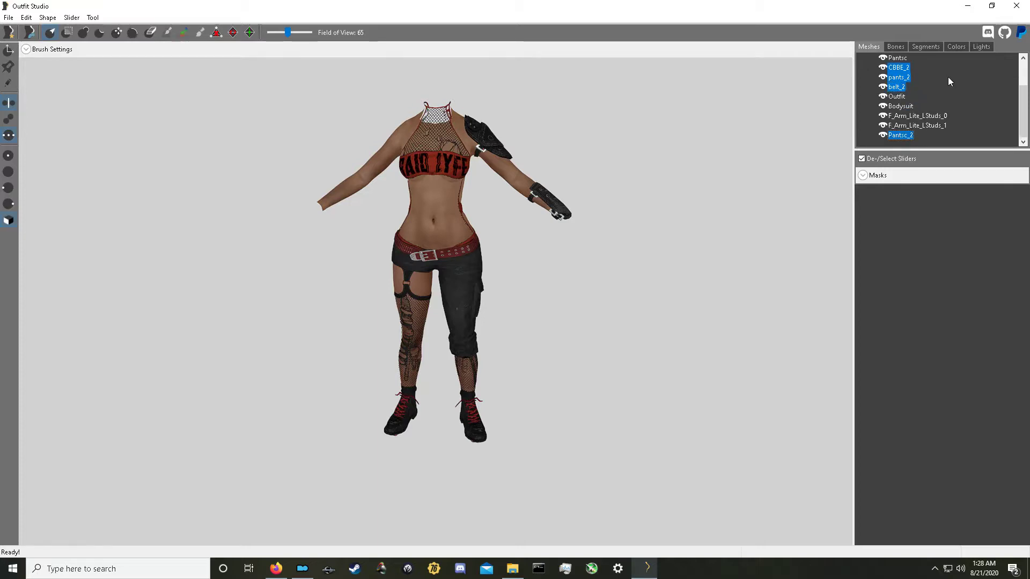
key("Delete")
key("Return")
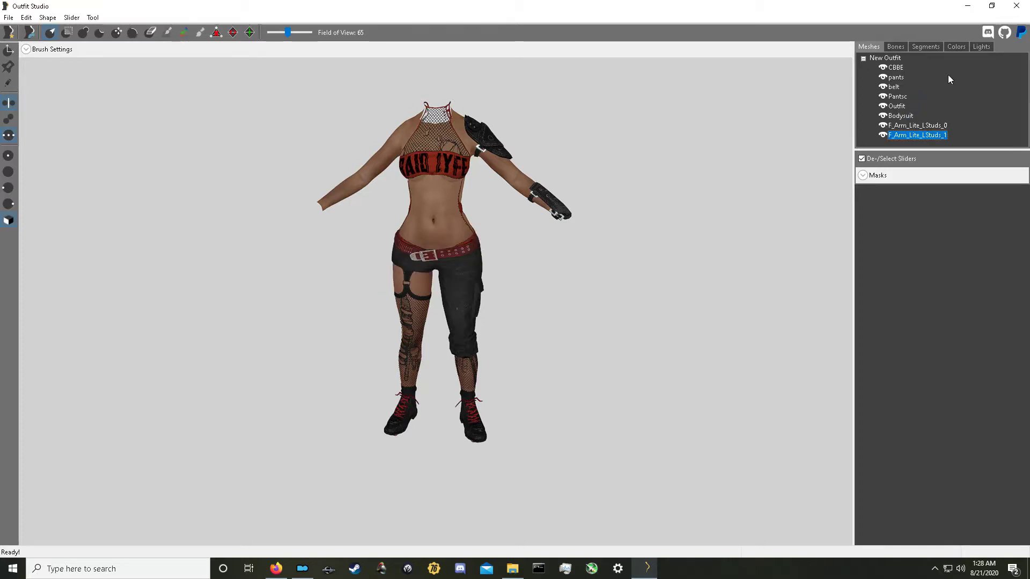
Examine how the combined upper and lower outfit fits the body, from several angles and up close at the chest
right_click_drag(584, 228, 593, 186)
right_click_drag(616, 217, 603, 242)
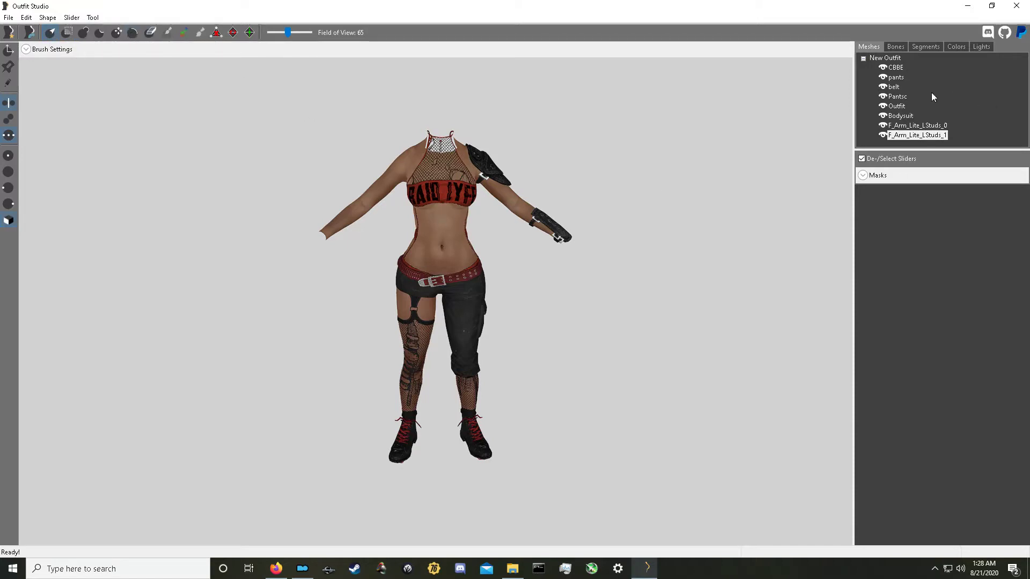
left_click(447, 241)
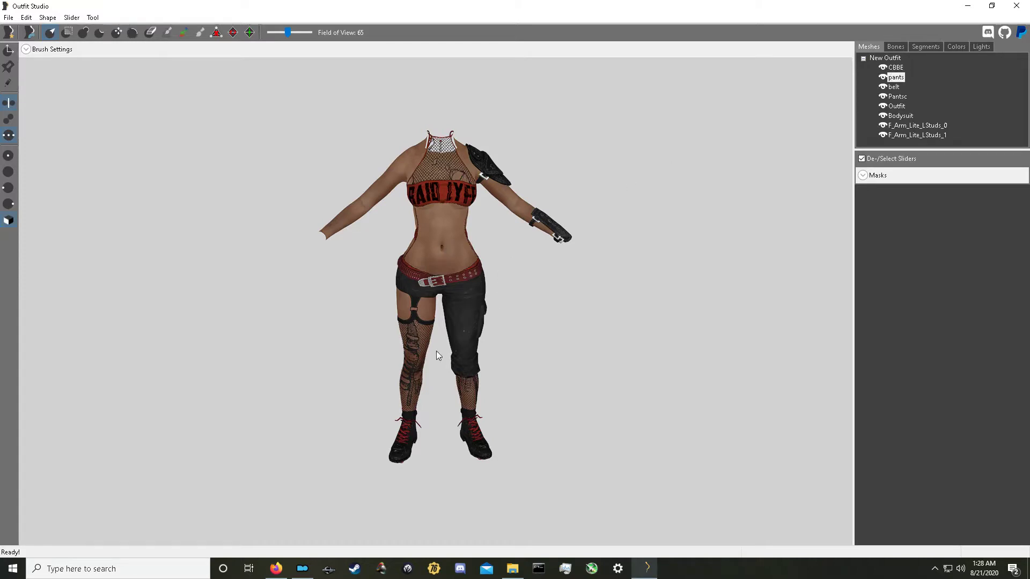
right_click_drag(582, 179, 538, 180)
scroll(537, 180, "up", 5)
middle_click_drag(538, 180, 521, 230)
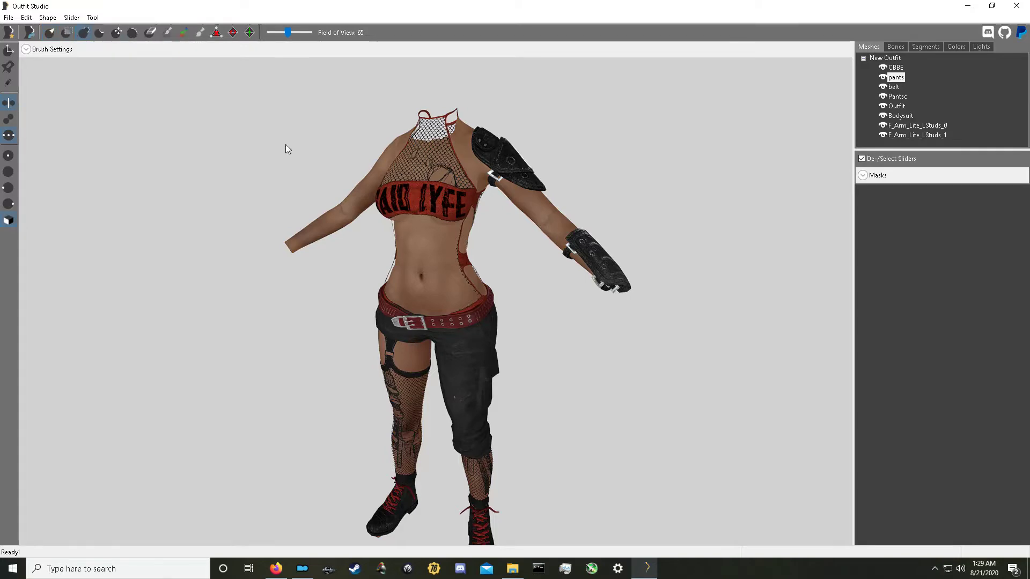
scroll(474, 223, "up", 5)
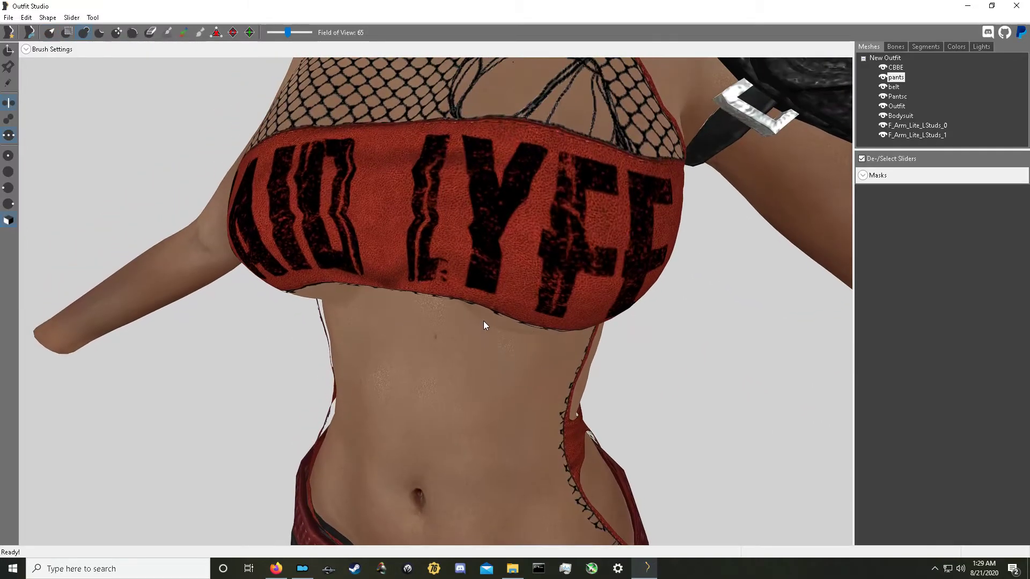
scroll(483, 325, "down", 5)
right_click_drag(473, 312, 524, 314)
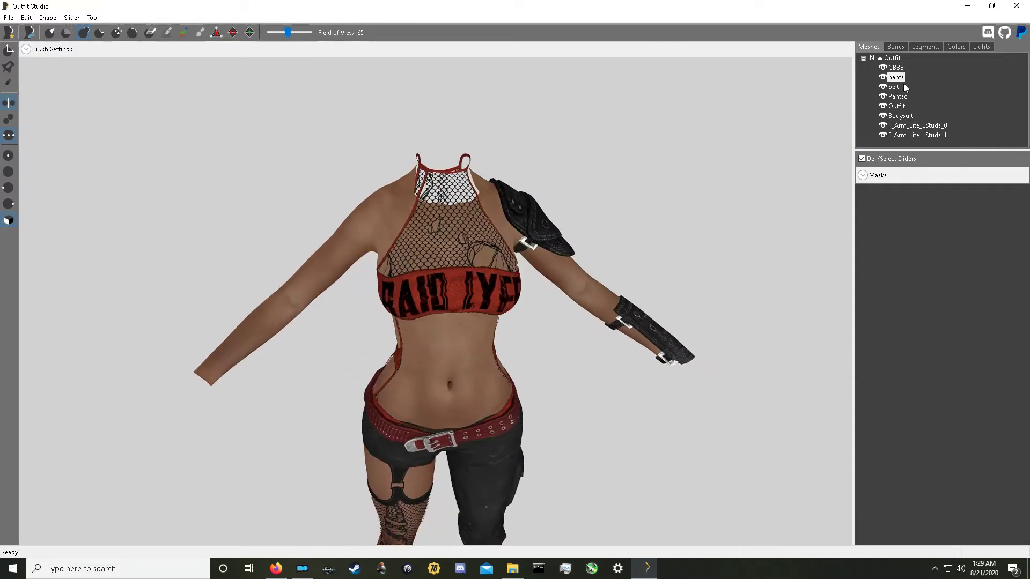
Inflate the Bodysuit mesh over the chest with the Inflate brush and check its shape from the side and front
left_click(892, 115)
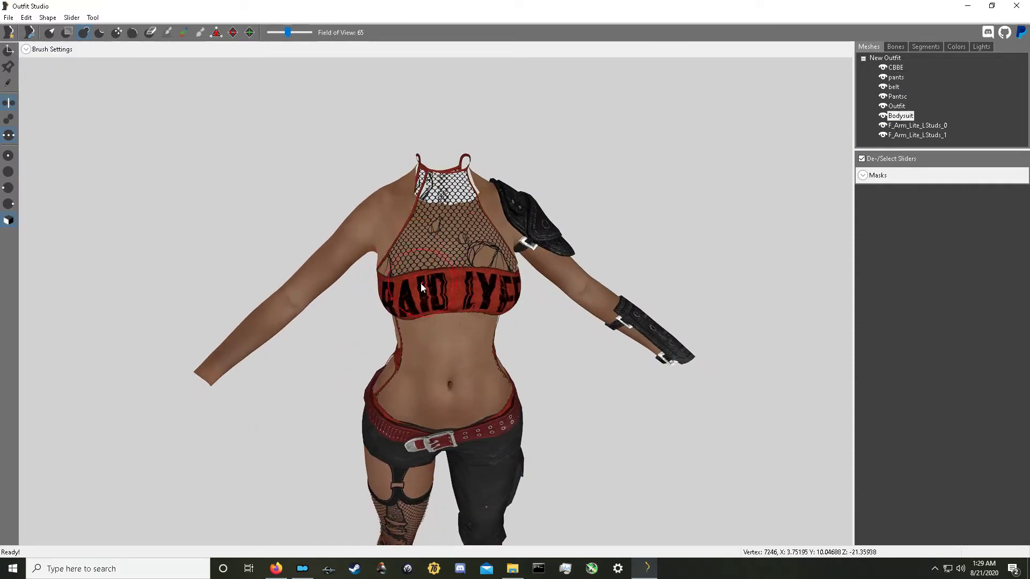
mouse_move(412, 284)
left_mouse_down()
mouse_move(398, 293)
mouse_move(422, 289)
left_mouse_up()
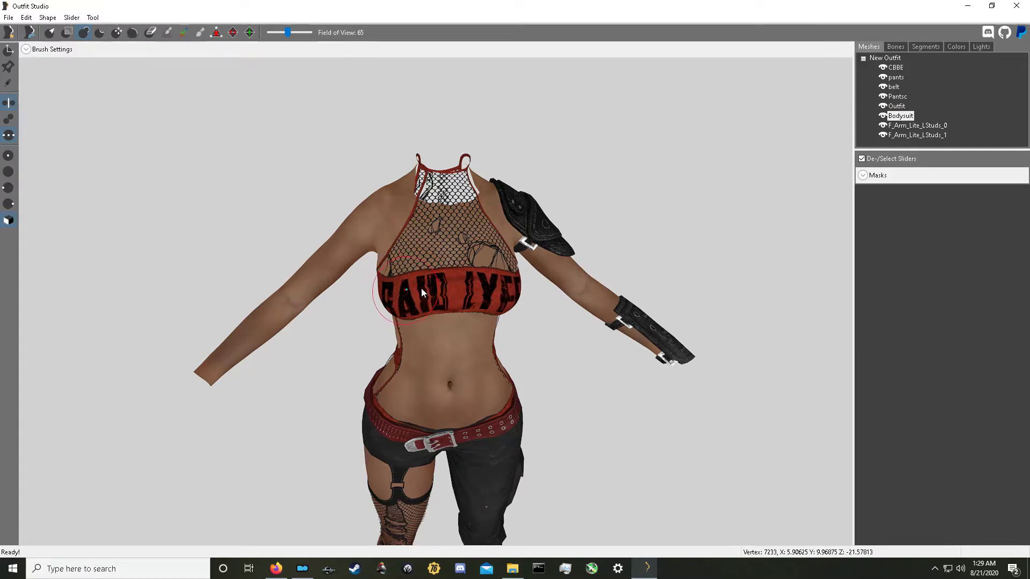
right_click_drag(452, 294, 629, 294)
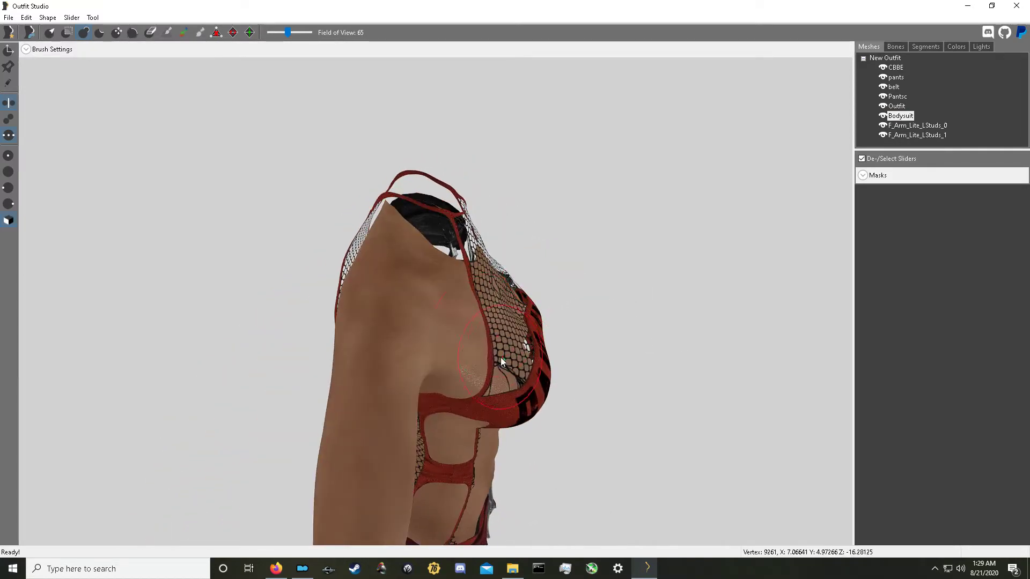
mouse_move(520, 338)
right_mouse_down()
mouse_move(604, 330)
mouse_move(410, 334)
right_mouse_up()
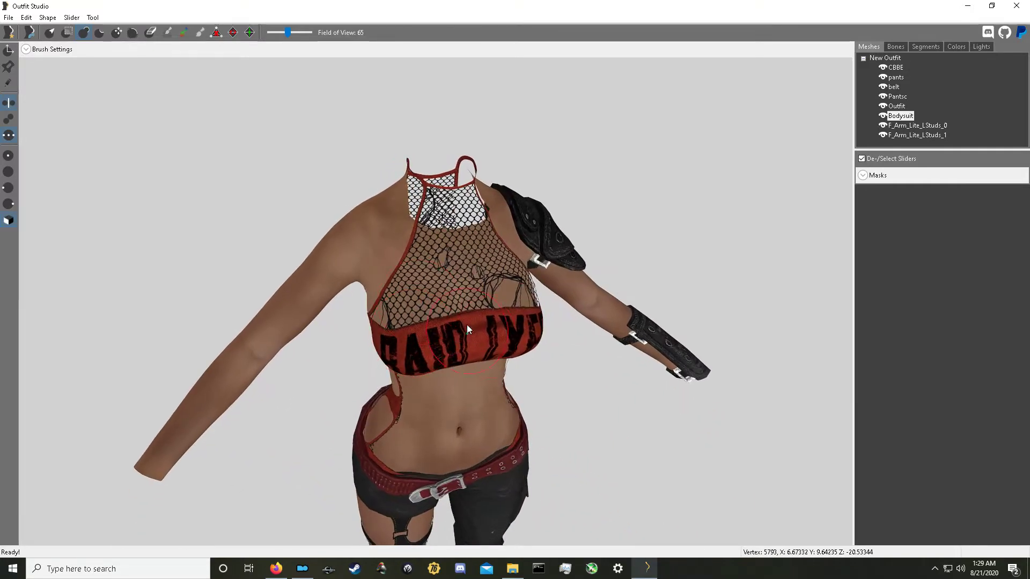
right_click_drag(501, 314, 544, 292)
scroll(518, 292, "up", 3)
scroll(517, 291, "up", 3)
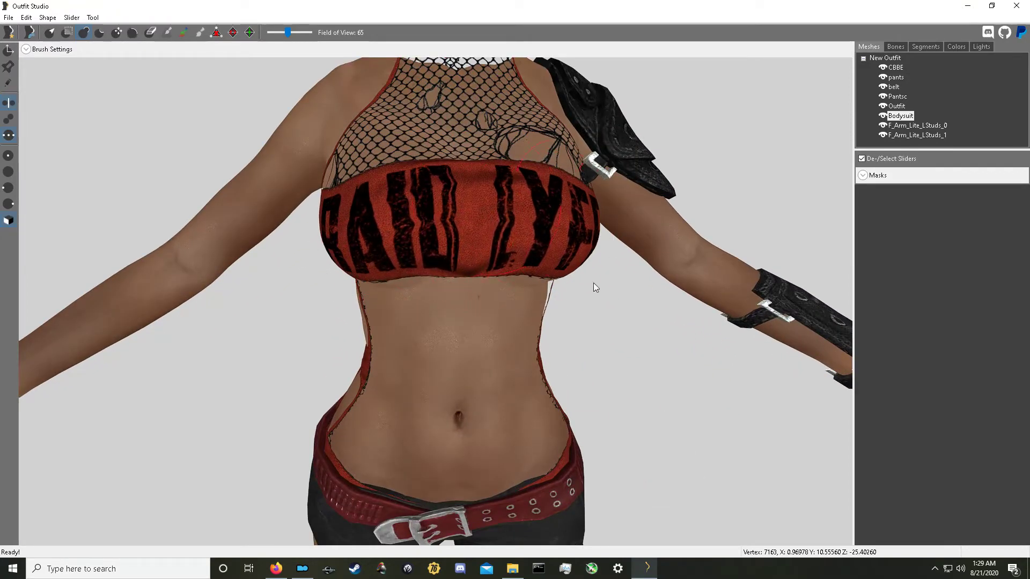
scroll(536, 230, "down", 5)
right_click_drag(564, 227, 393, 200)
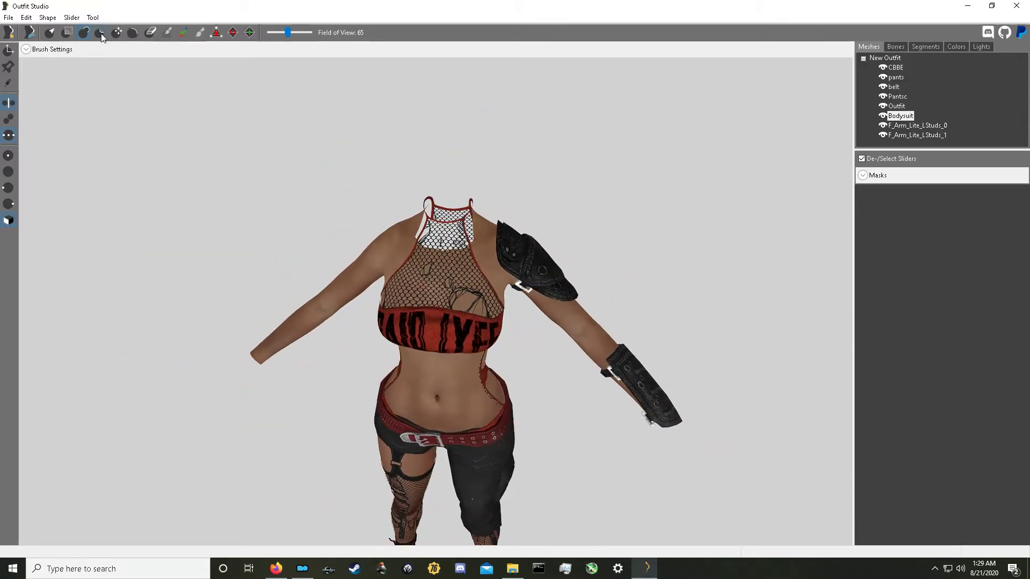
Deflate the Bodysuit's fishnet area above the red chest band with the Deflate brush
mouse_move(465, 295)
right_mouse_down()
mouse_move(621, 278)
mouse_move(488, 281)
right_mouse_up()
scroll(488, 281, "down", 2)
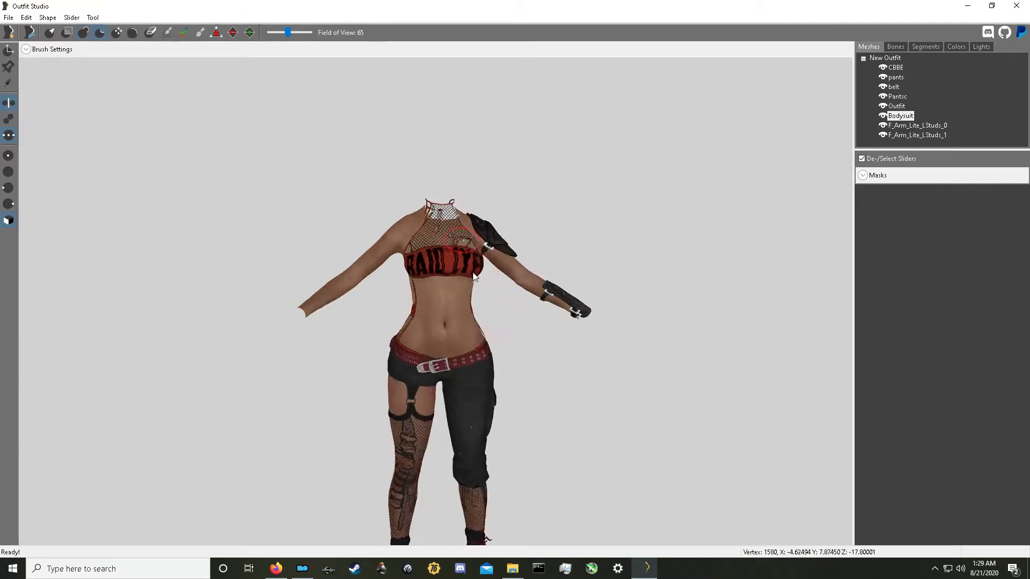
scroll(493, 282, "down", 3)
scroll(536, 287, "up", 6)
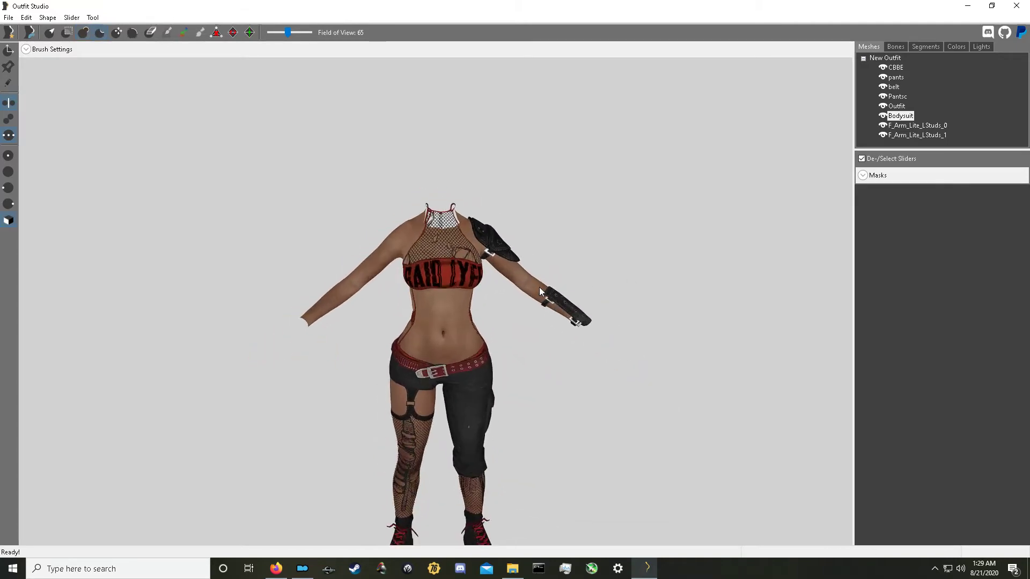
scroll(541, 287, "up", 1)
right_click_drag(433, 241, 506, 281)
scroll(457, 260, "down", 5)
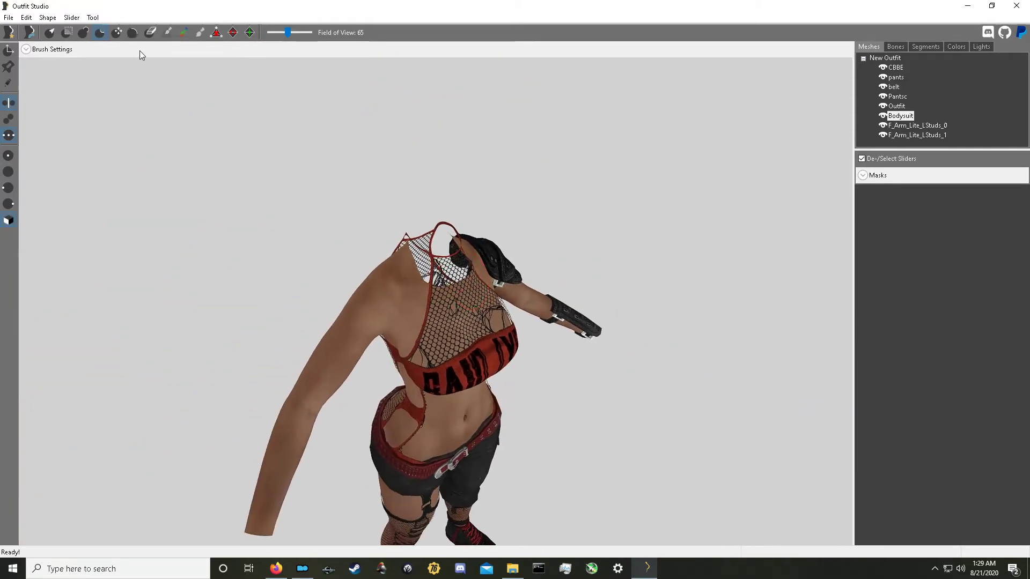
left_click(99, 32)
scroll(491, 299, "up", 3)
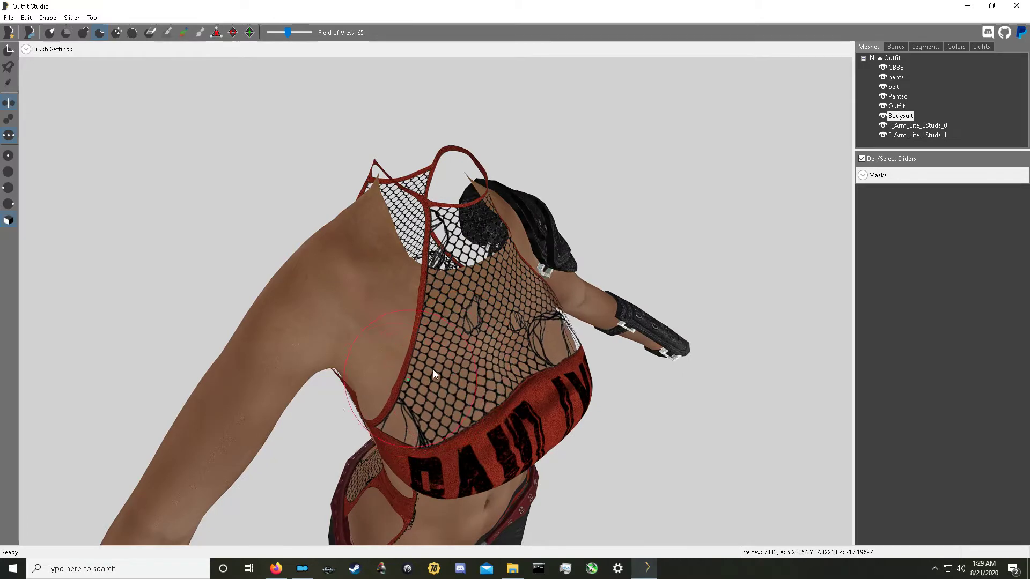
left_click_drag(405, 397, 434, 386)
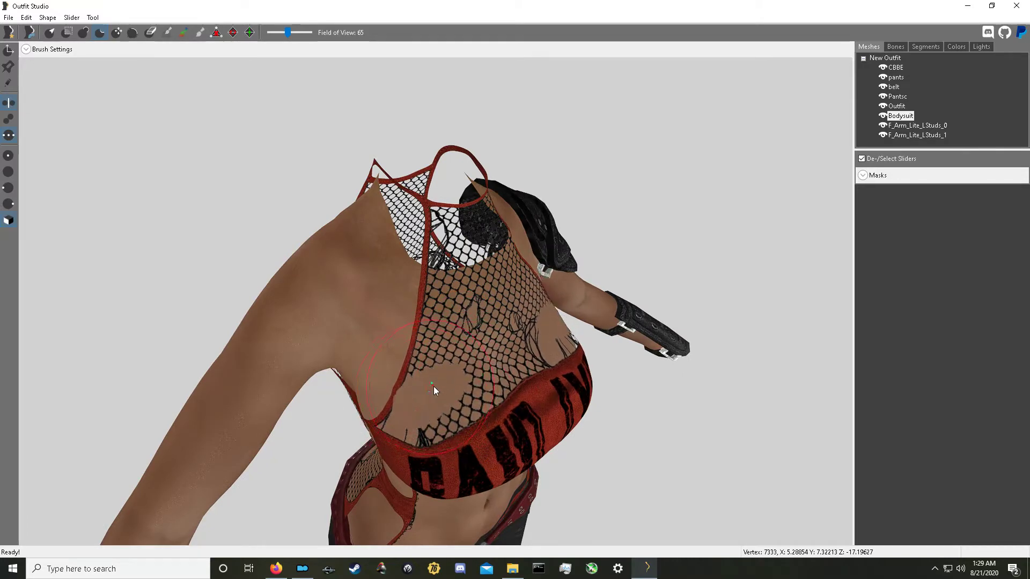
scroll(553, 348, "down", 4)
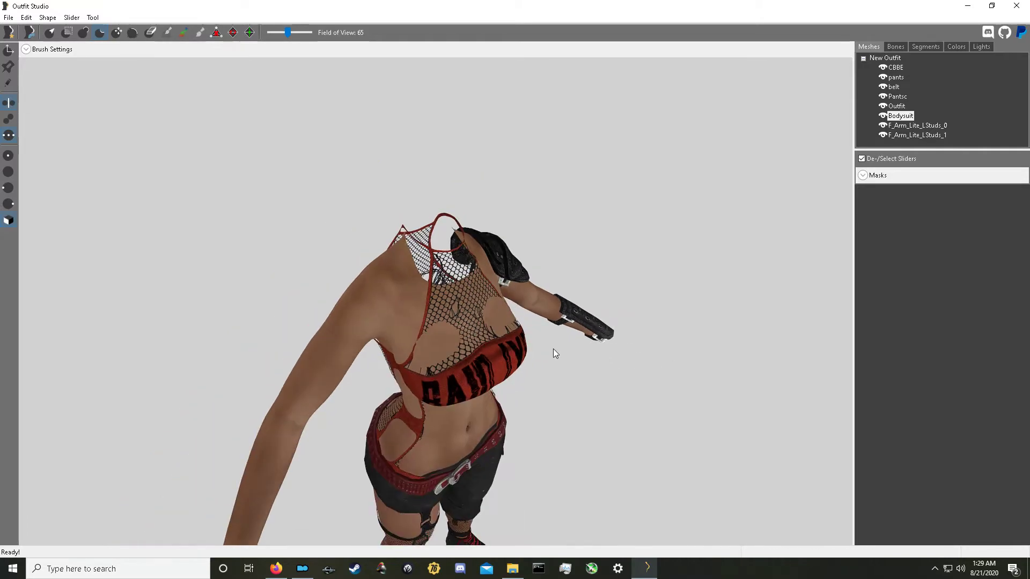
Examine the fit of the outfit on the body from the front and back, including the fishnet back up close
mouse_move(552, 349)
right_mouse_down()
mouse_move(362, 342)
mouse_move(546, 343)
mouse_move(542, 329)
mouse_move(471, 341)
mouse_move(458, 333)
right_mouse_up()
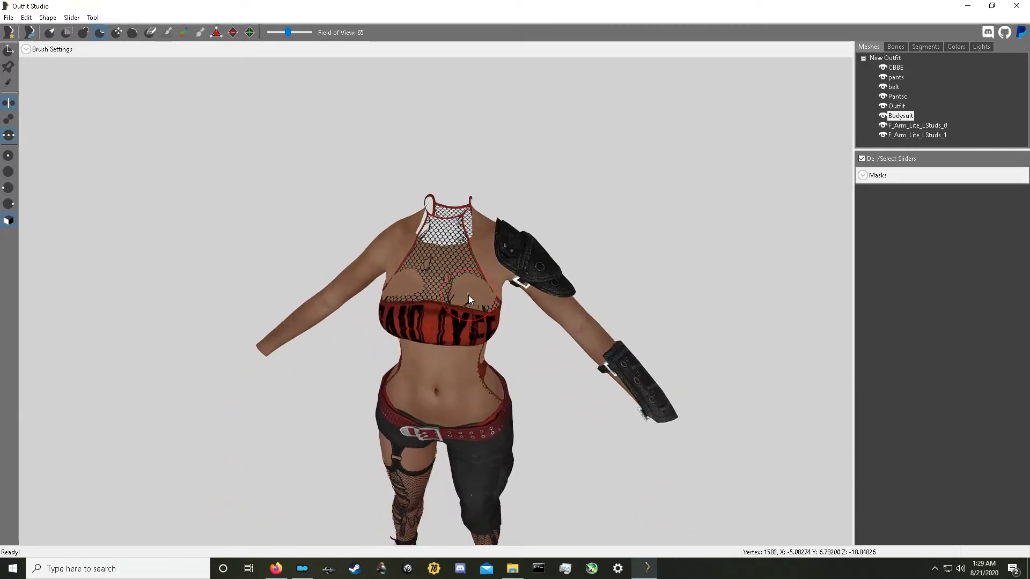
right_click_drag(549, 304, 430, 327)
scroll(438, 327, "up", 5)
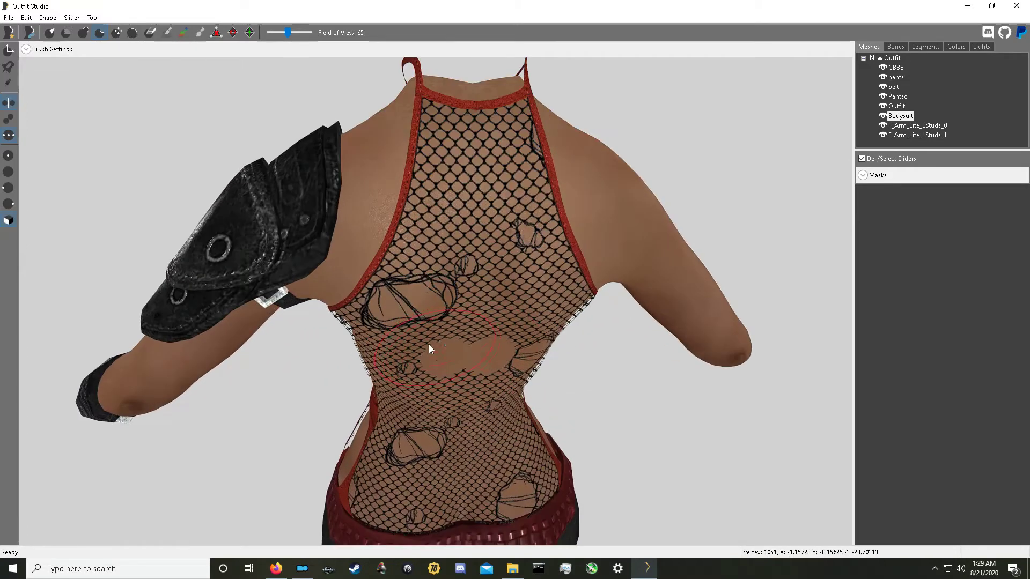
scroll(455, 369, "down", 3)
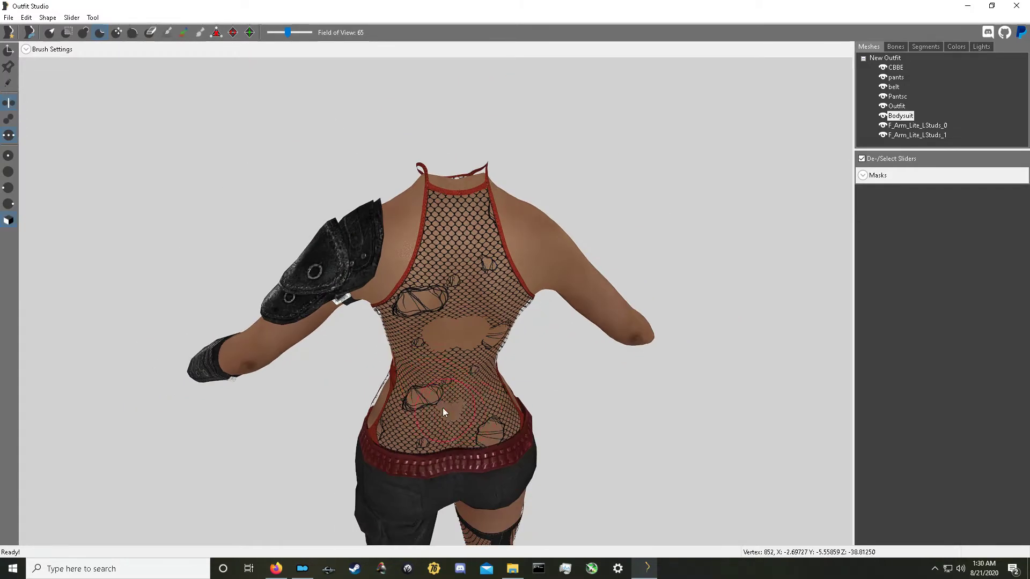
right_click_drag(458, 394, 715, 384)
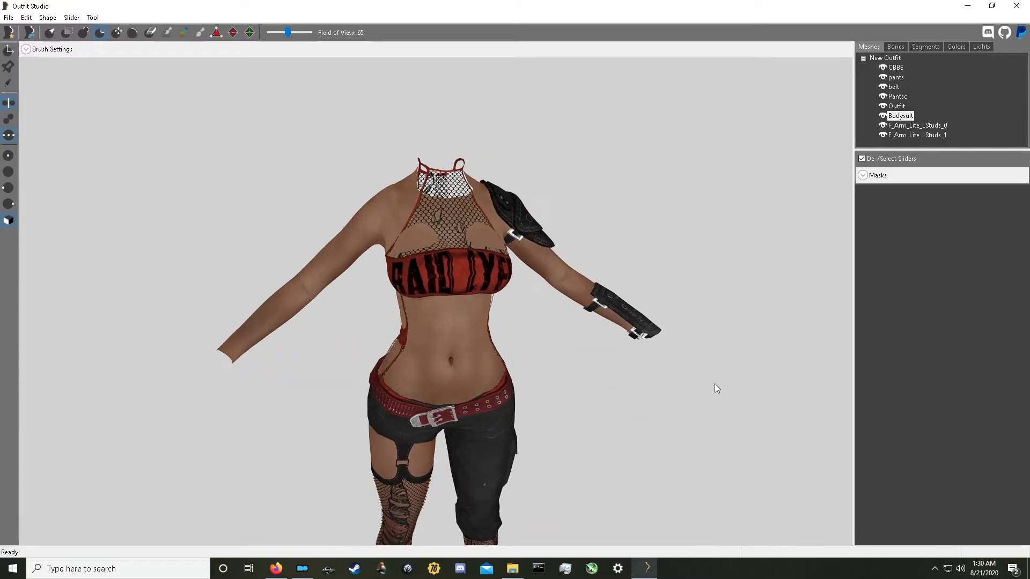
scroll(508, 389, "up", 3)
scroll(482, 390, "down", 3)
right_click_drag(474, 391, 494, 365)
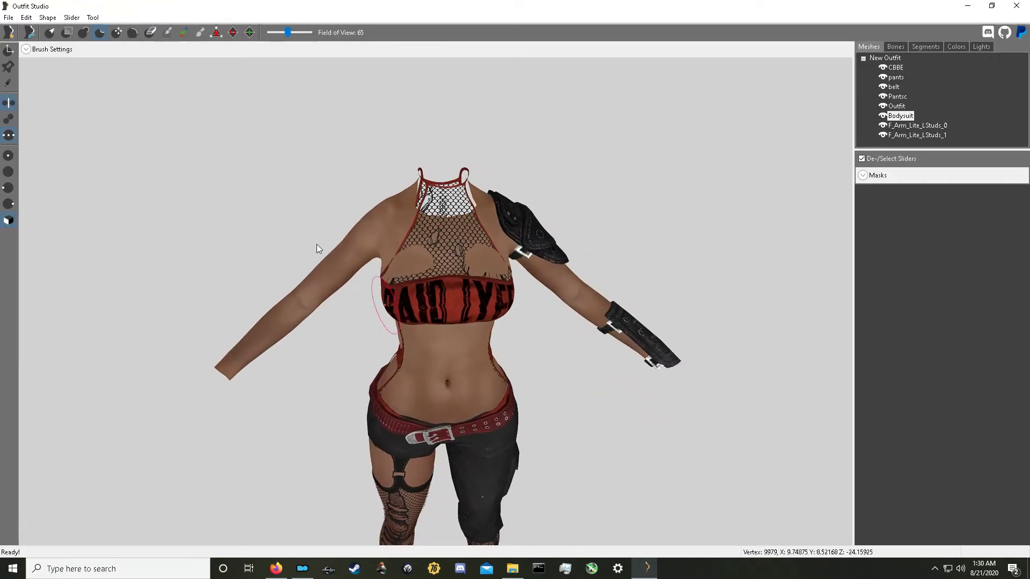
Paint a mask over the front of the CBBE body's belly with the Mask Brush
left_click(69, 33)
scroll(424, 379, "up", 3)
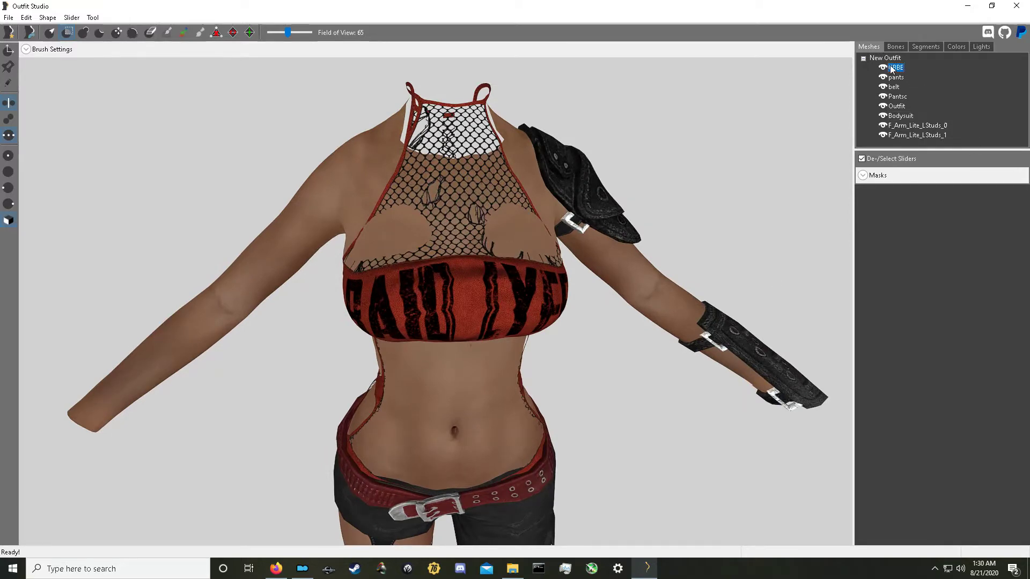
scroll(568, 330, "down", 1)
middle_click_drag(569, 330, 607, 294)
mouse_move(496, 366)
left_mouse_down()
mouse_move(474, 392)
mouse_move(451, 390)
mouse_move(483, 372)
left_mouse_up()
mouse_move(483, 372)
right_mouse_down()
mouse_move(579, 359)
mouse_move(483, 353)
mouse_move(565, 361)
mouse_move(511, 332)
right_mouse_up()
mouse_move(511, 331)
left_mouse_down()
mouse_move(456, 321)
mouse_move(509, 322)
mouse_move(483, 348)
left_mouse_up()
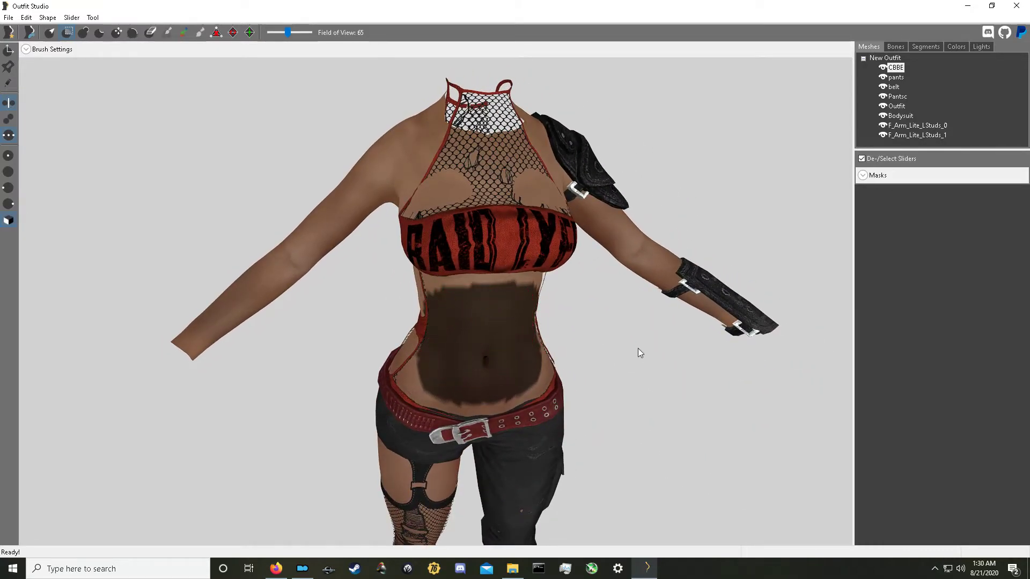
scroll(638, 349, "up", 5)
scroll(638, 348, "down", 3)
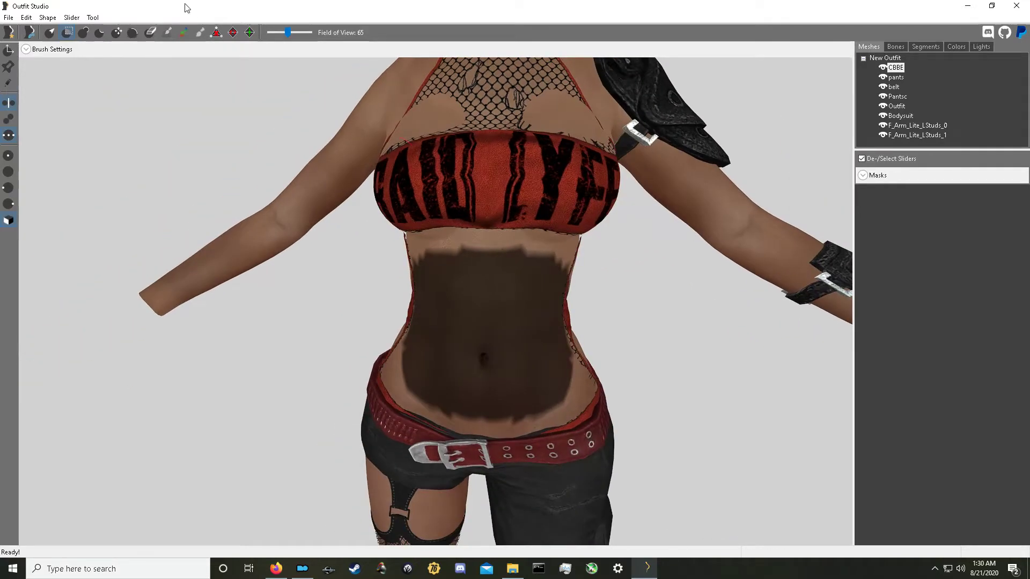
Invert the mask on the CBBE body and delete the unmasked belly vertices
left_click(93, 17)
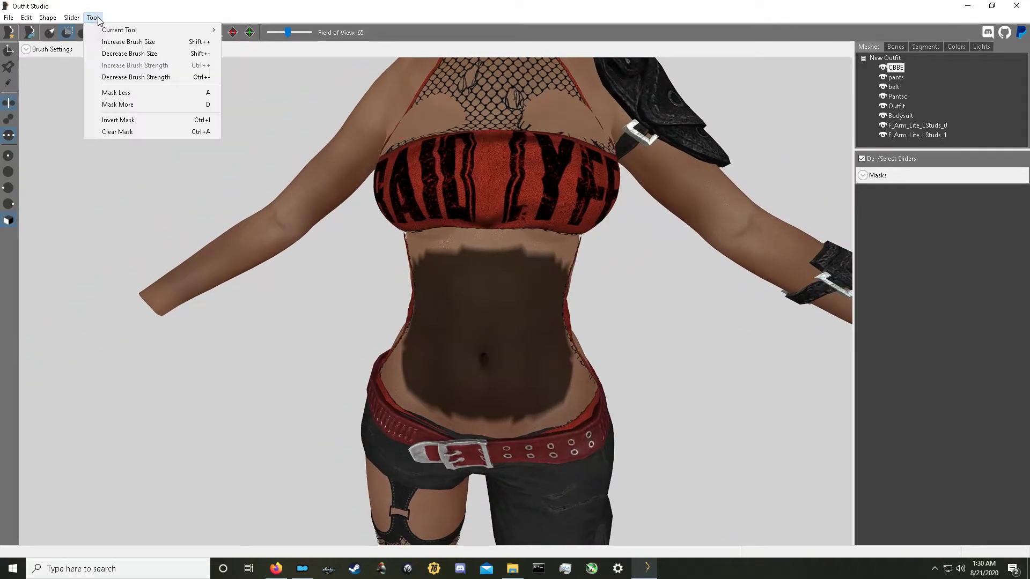
left_click(129, 120)
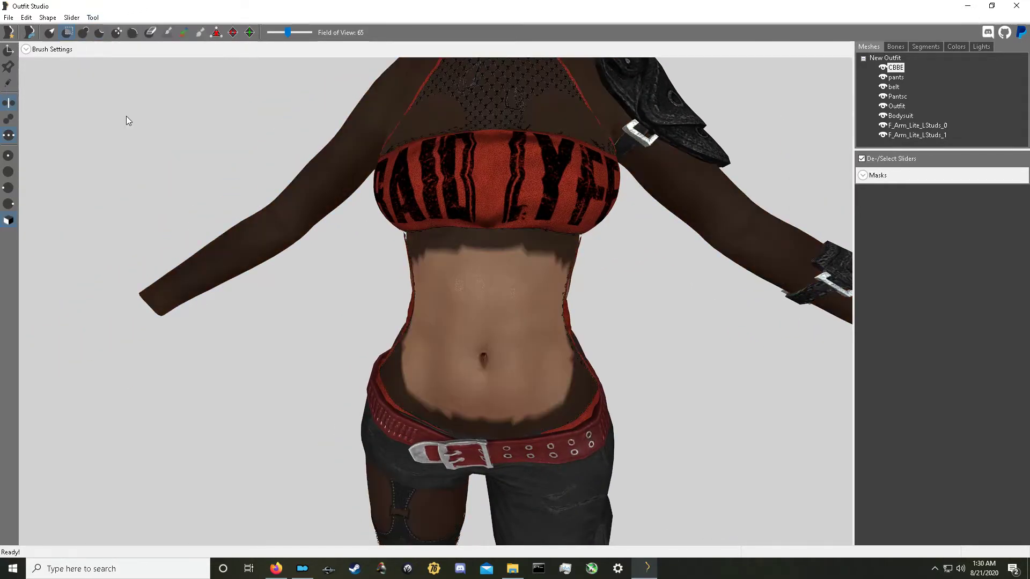
left_click(46, 19)
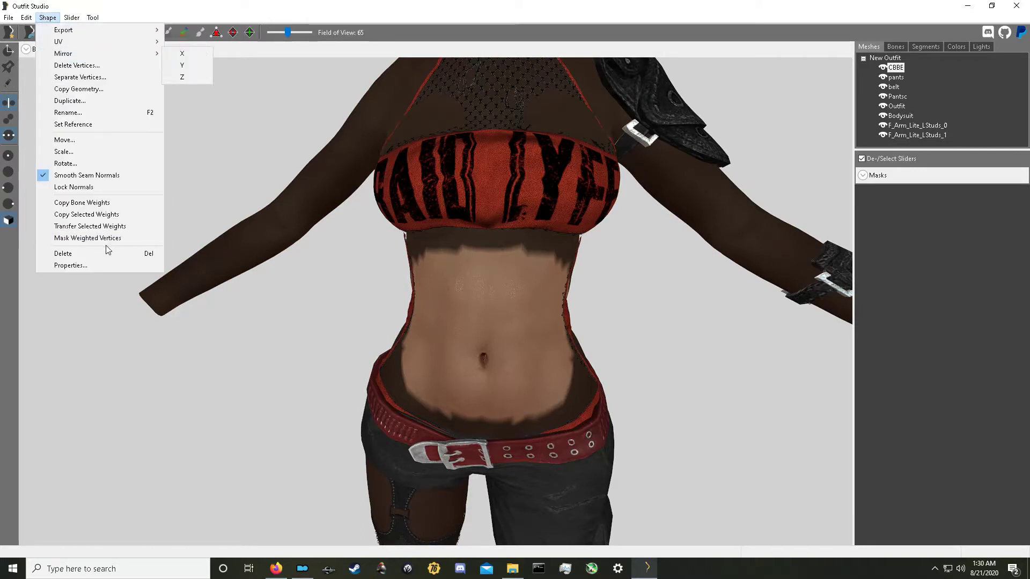
left_click(103, 66)
scroll(485, 289, "down", 4)
mouse_move(485, 289)
right_mouse_down()
mouse_move(763, 291)
mouse_move(496, 301)
right_mouse_up()
scroll(558, 322, "up", 6)
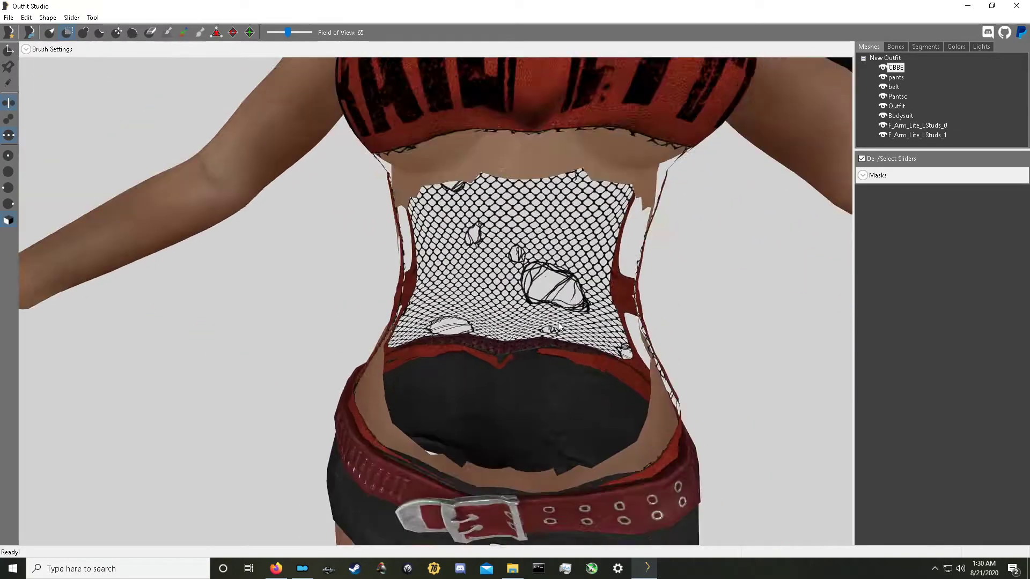
Paint mask patches over the lower, middle and upper back of the CBBE body
scroll(558, 325, "down", 6)
mouse_move(639, 328)
right_mouse_down()
mouse_move(474, 317)
mouse_move(609, 308)
mouse_move(604, 336)
mouse_move(414, 333)
mouse_move(649, 344)
mouse_move(533, 345)
mouse_move(511, 371)
mouse_move(579, 368)
right_mouse_up()
scroll(603, 337, "up", 5)
scroll(647, 344, "up", 3)
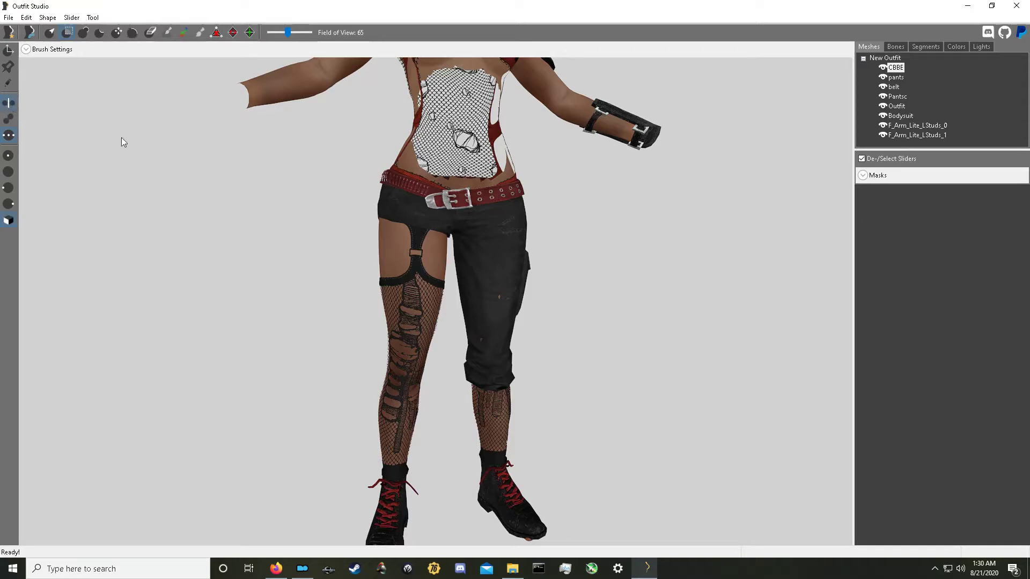
scroll(494, 444, "up", 2)
right_click_drag(494, 444, 487, 329)
scroll(449, 409, "down", 3)
mouse_move(487, 329)
left_mouse_down()
mouse_move(494, 321)
mouse_move(472, 312)
left_mouse_up()
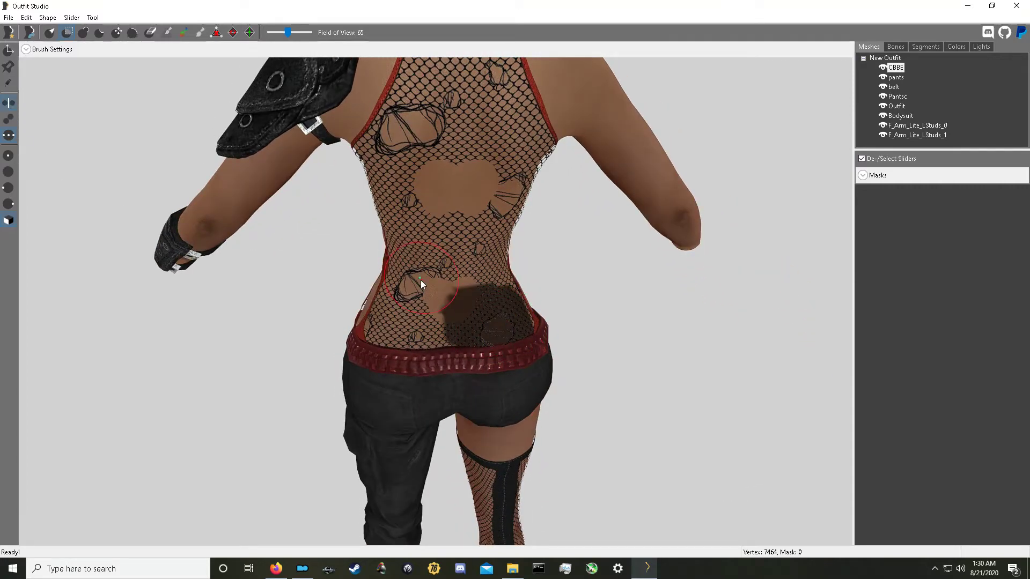
left_click_drag(421, 280, 402, 237)
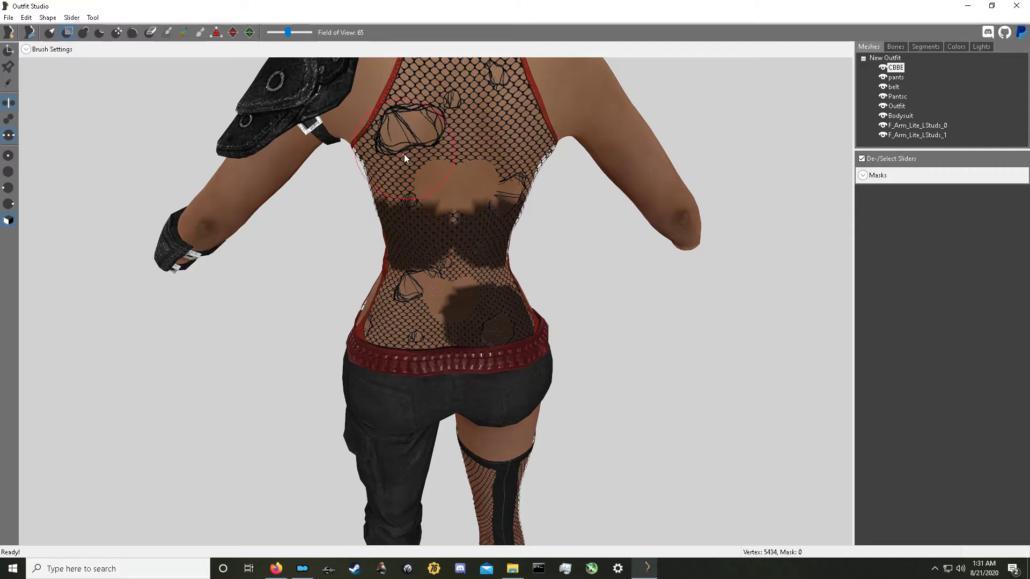
mouse_move(404, 153)
left_mouse_down()
mouse_move(393, 153)
mouse_move(459, 169)
mouse_move(405, 156)
mouse_move(416, 162)
left_mouse_up()
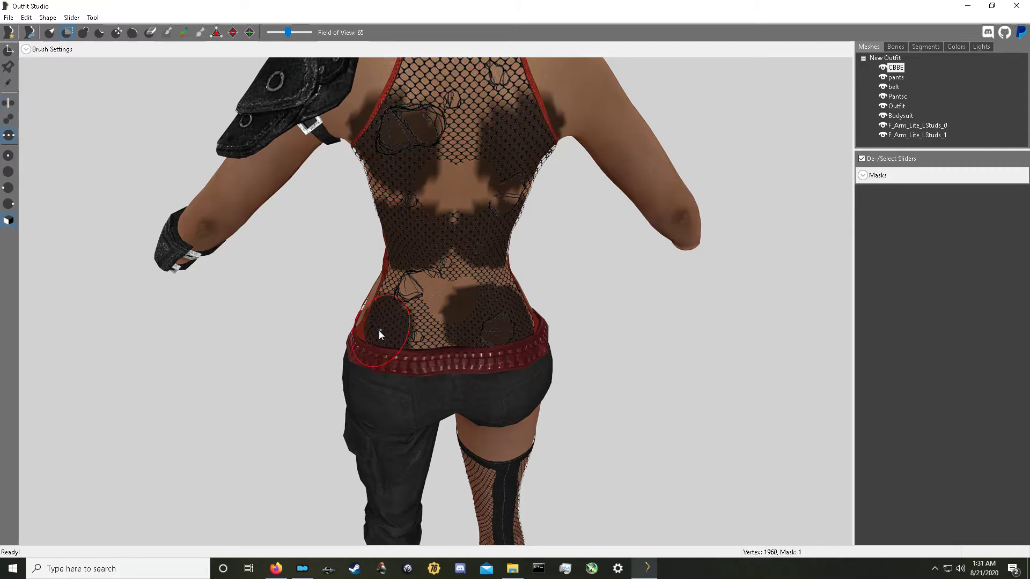
Invert the mask on the pants mesh and try to delete its unmasked vertices
scroll(590, 345, "down", 5)
right_click_drag(616, 345, 659, 361)
scroll(483, 338, "up", 3)
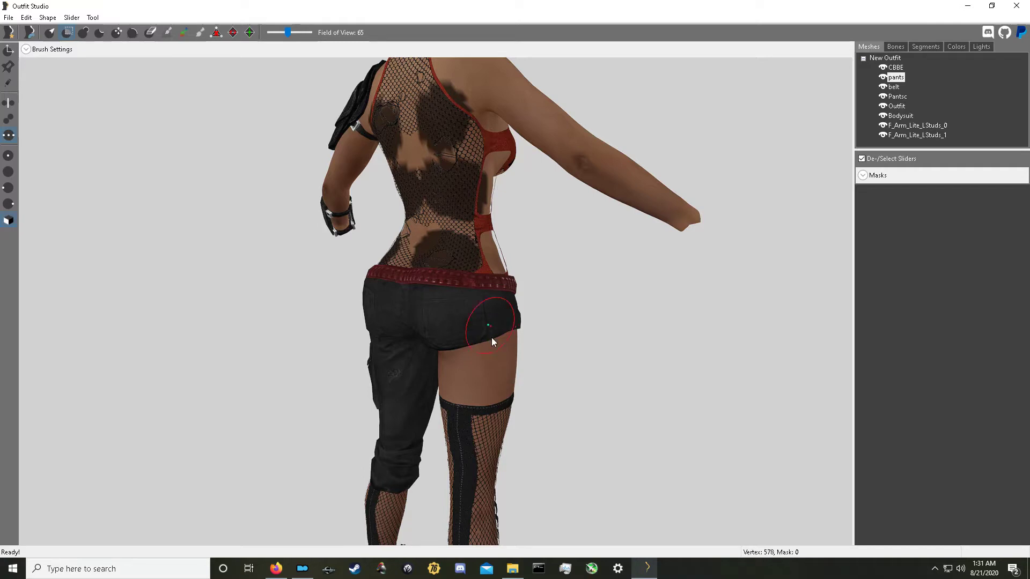
left_click(92, 17)
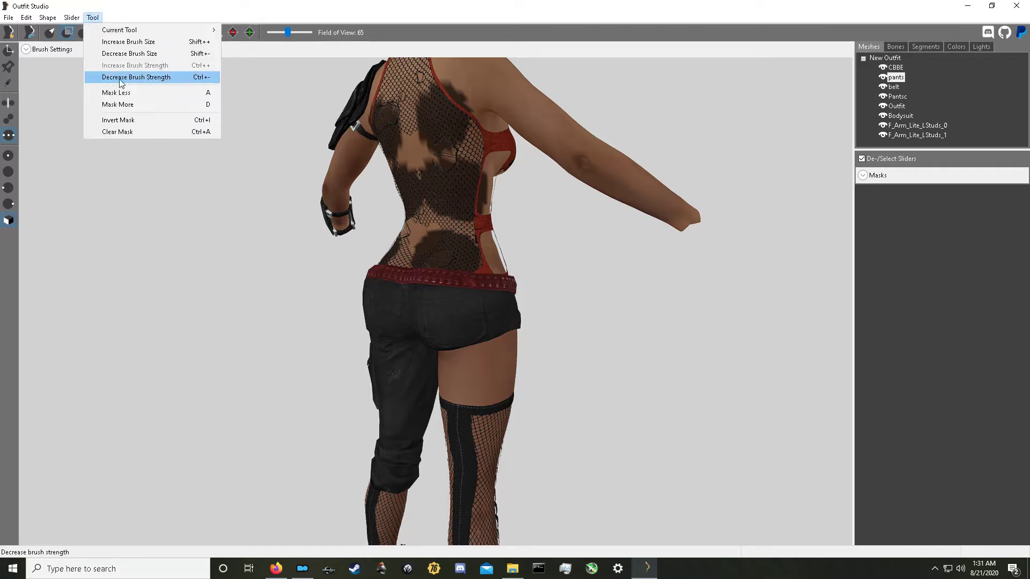
left_click(133, 131)
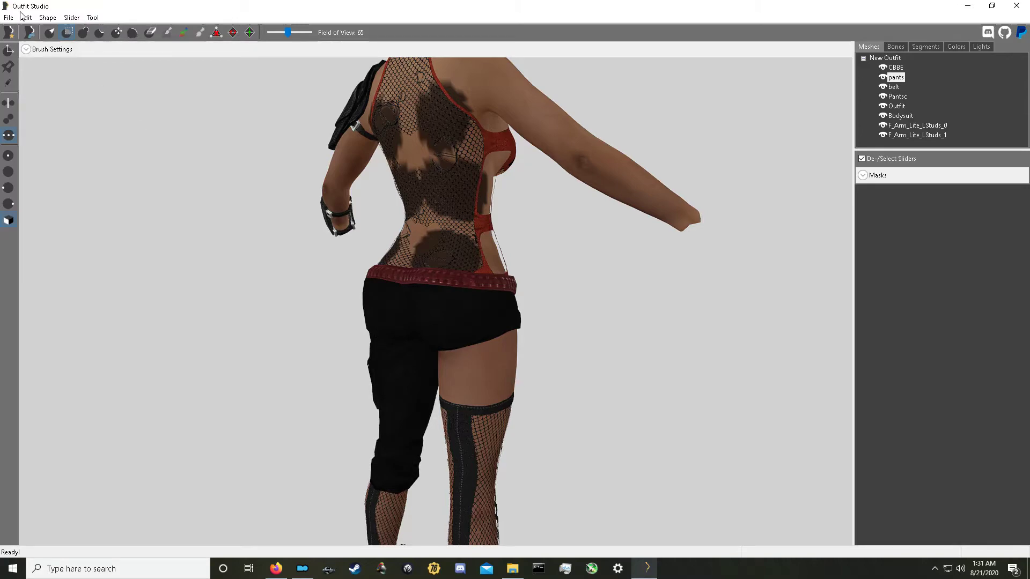
left_click(47, 17)
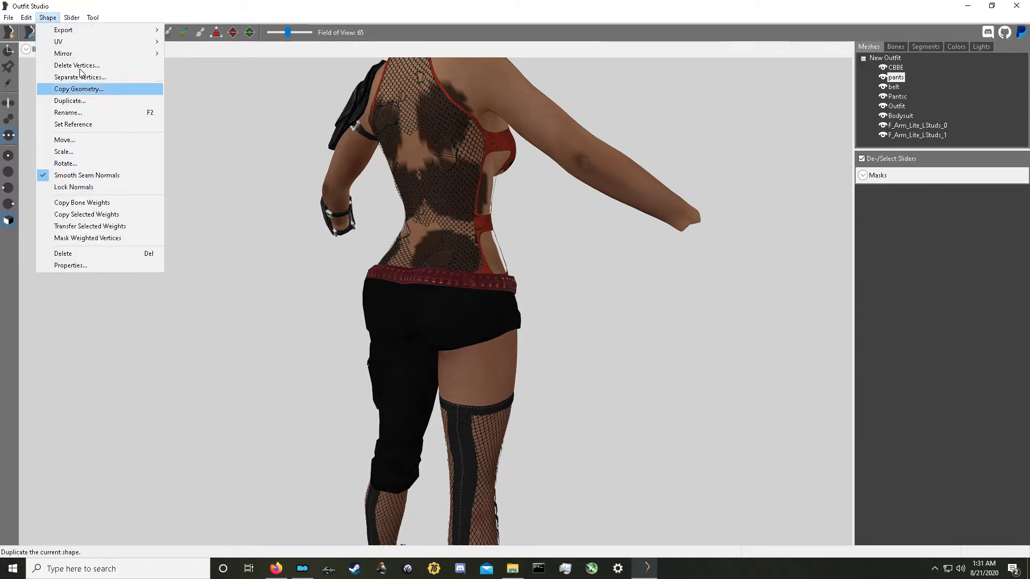
left_click(77, 65)
Paint a mirrored mask on the CBBE body over both feet where they poke through the boot soles
right_click_drag(583, 281, 676, 258)
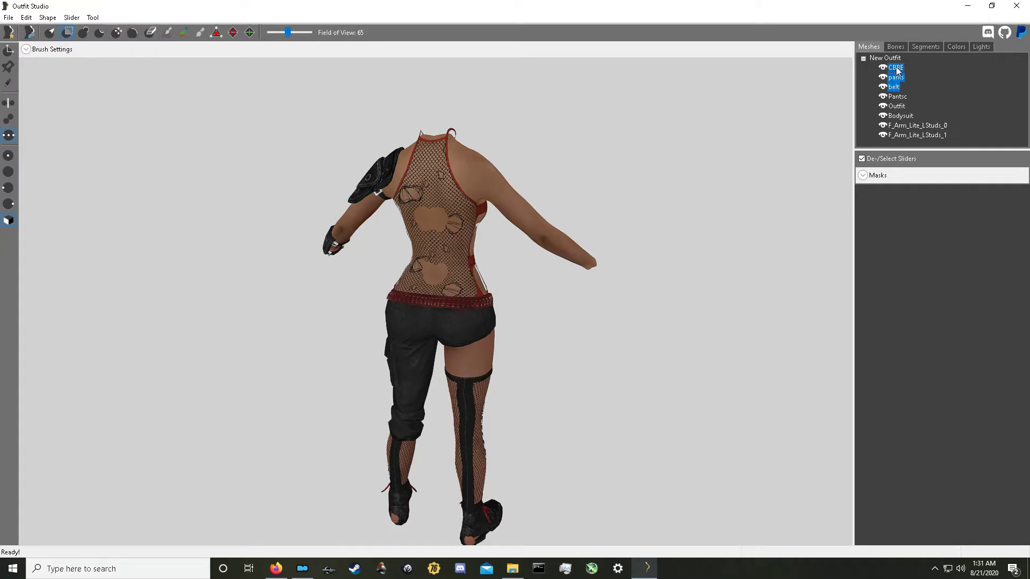
right_click_drag(489, 275, 579, 283)
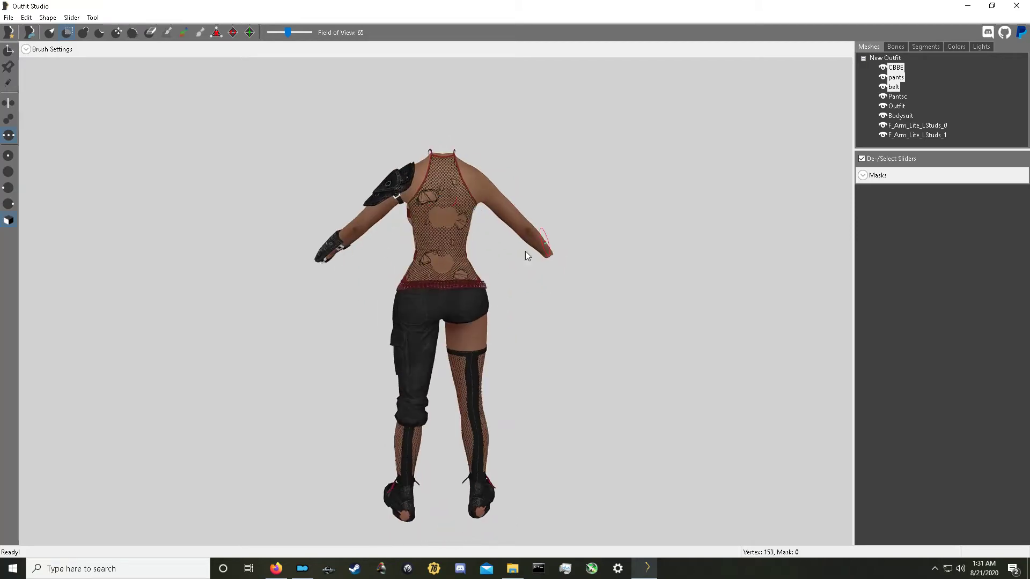
right_click_drag(526, 255, 361, 251)
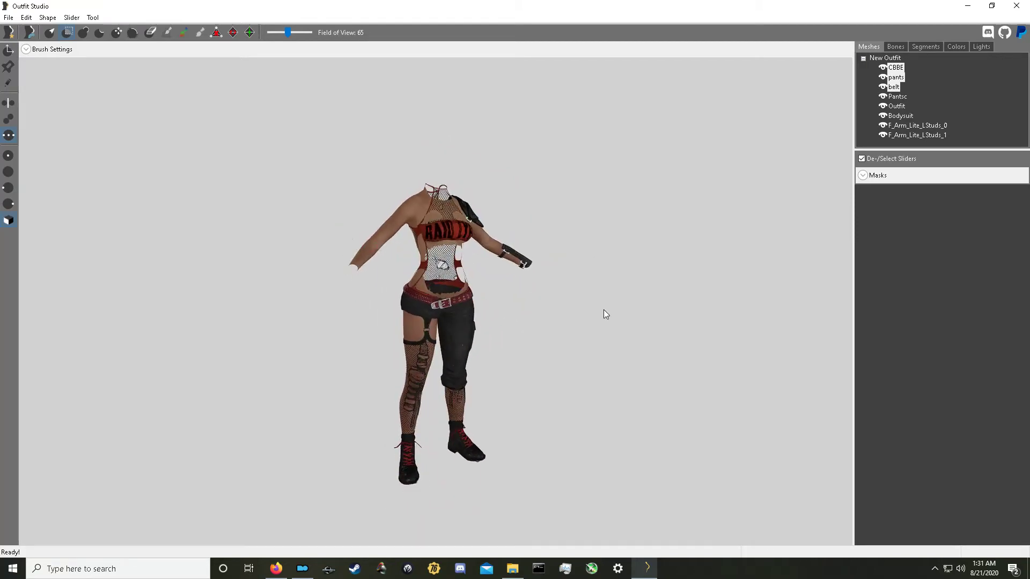
scroll(605, 311, "up", 2)
mouse_move(605, 311)
right_mouse_down()
mouse_move(563, 286)
mouse_move(639, 256)
mouse_move(512, 440)
mouse_move(554, 303)
mouse_move(527, 427)
mouse_move(563, 423)
mouse_move(620, 287)
mouse_move(526, 401)
right_mouse_up()
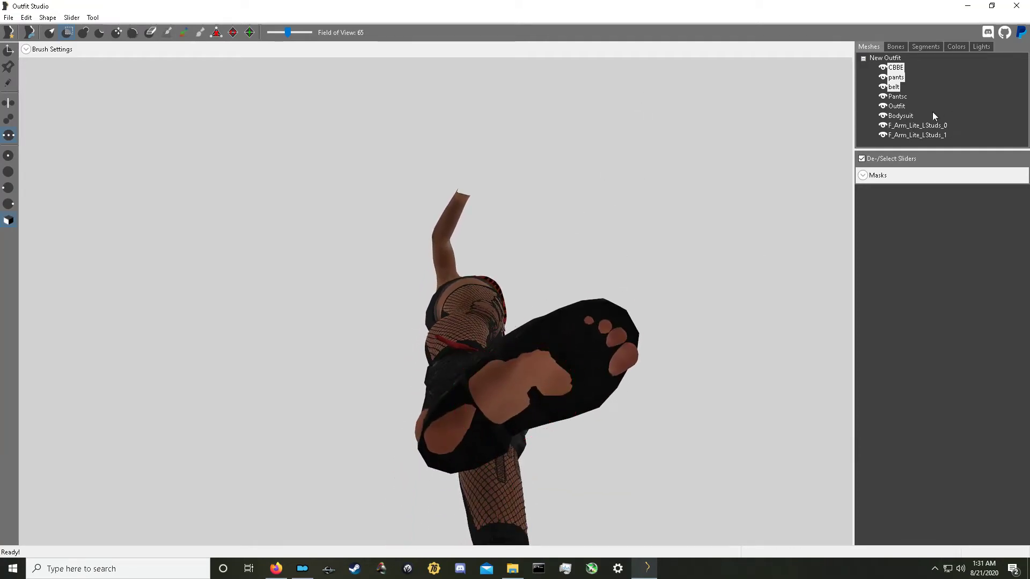
mouse_move(541, 382)
left_mouse_down()
mouse_move(482, 387)
mouse_move(445, 429)
mouse_move(591, 351)
left_mouse_up()
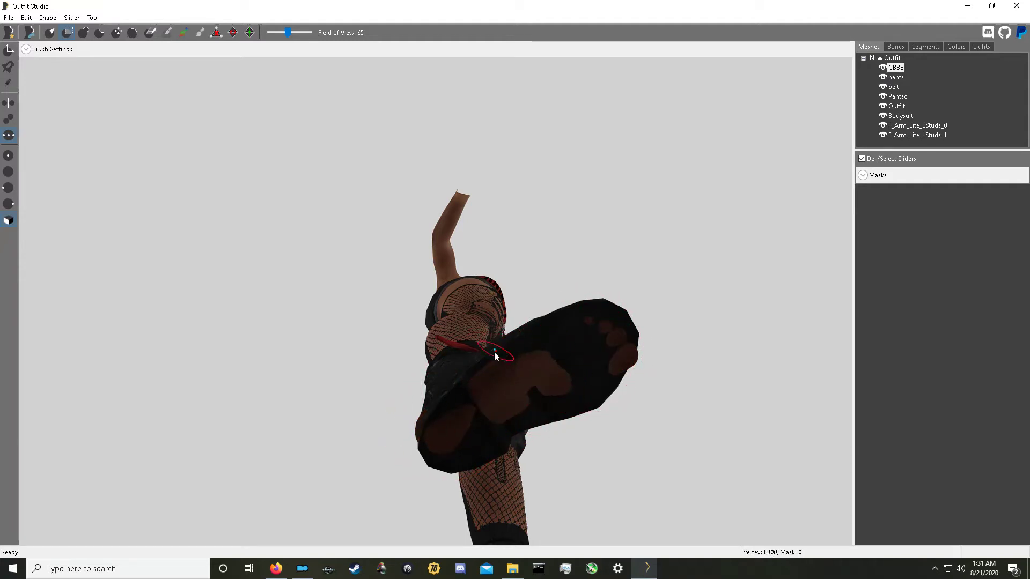
right_click_drag(593, 355, 542, 372)
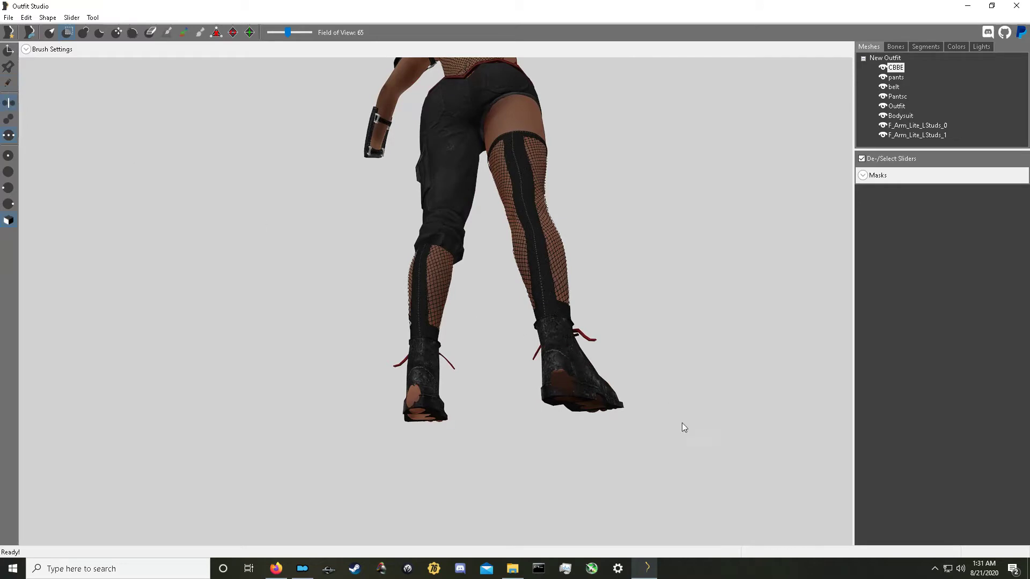
right_click_drag(599, 389, 583, 351)
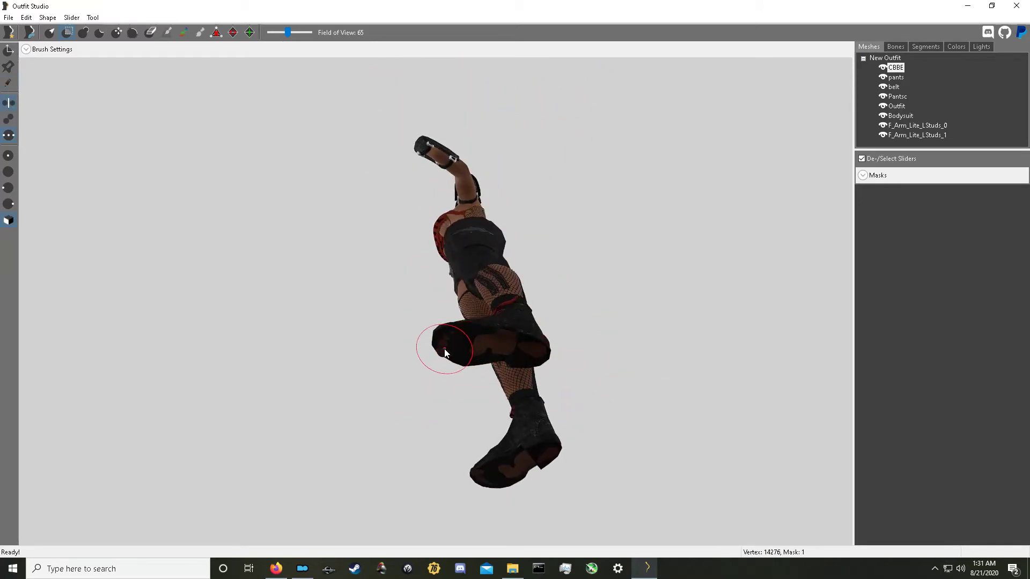
right_click_drag(442, 349, 608, 397)
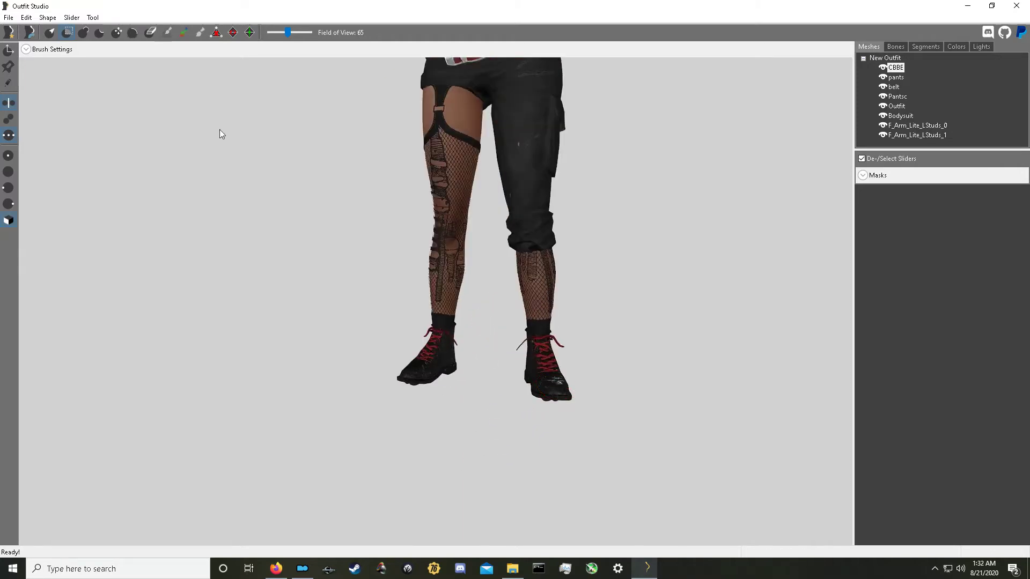
Invert the CBBE body's mask, delete the unmasked foot vertices and check the boots and the full outfit
left_click(93, 17)
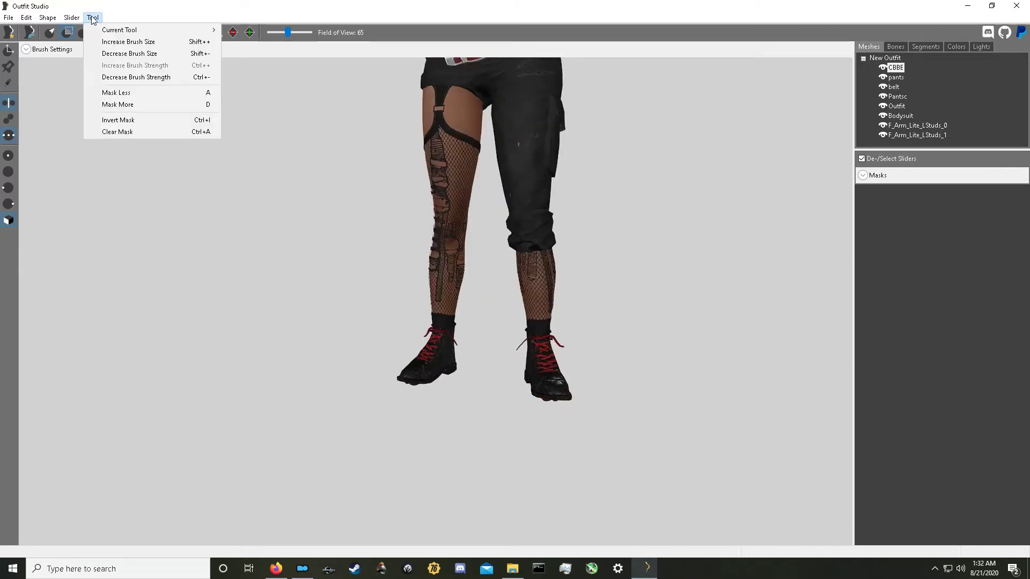
left_click(139, 131)
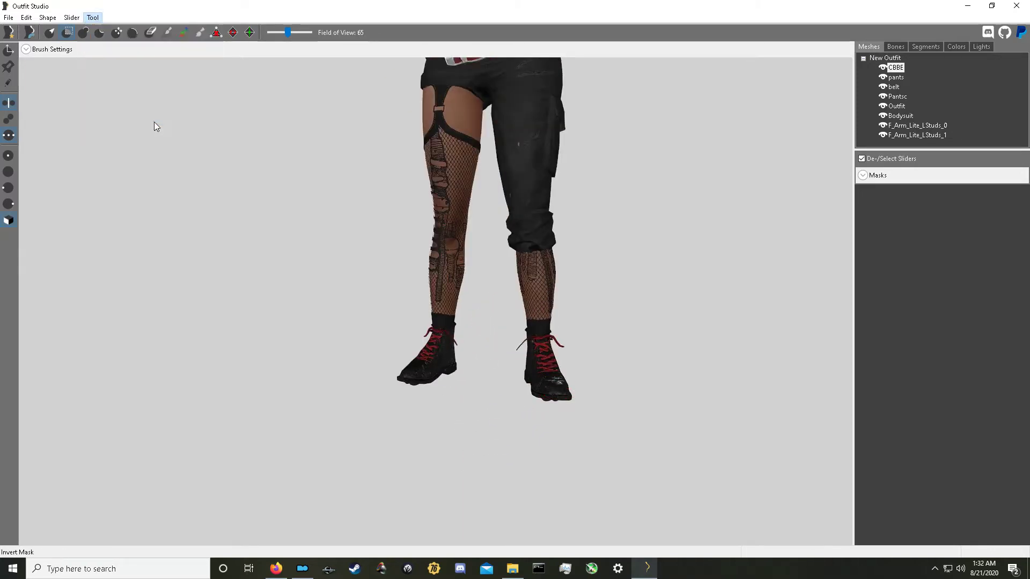
left_click(48, 17)
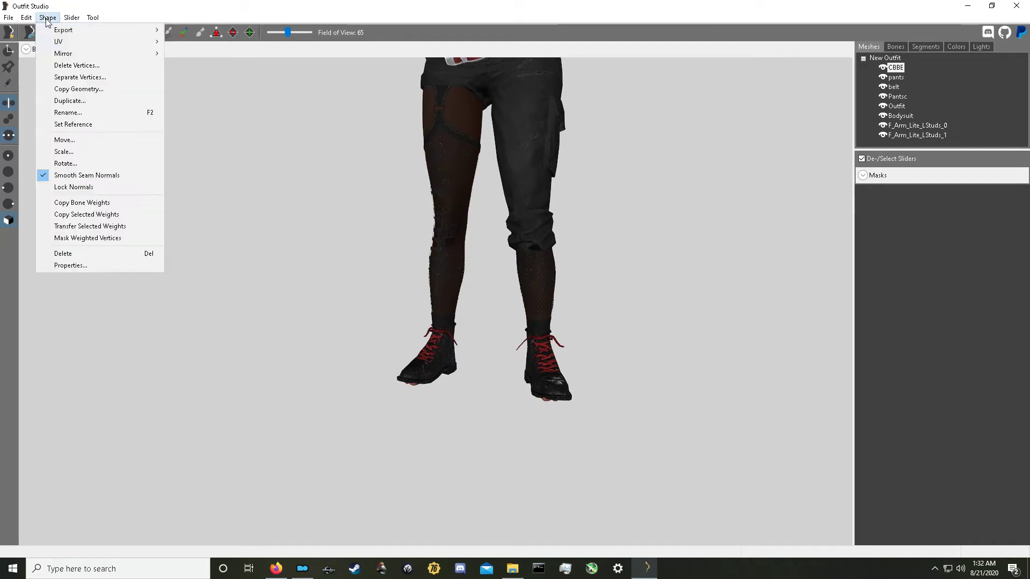
left_click(82, 71)
right_click_drag(701, 324, 661, 337)
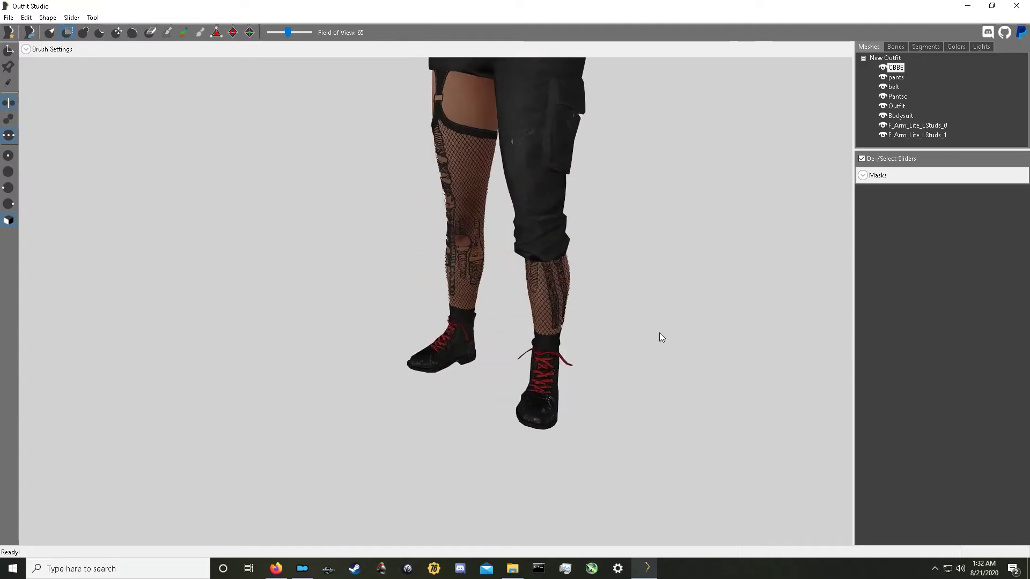
scroll(660, 337, "down", 4)
scroll(543, 409, "down", 3)
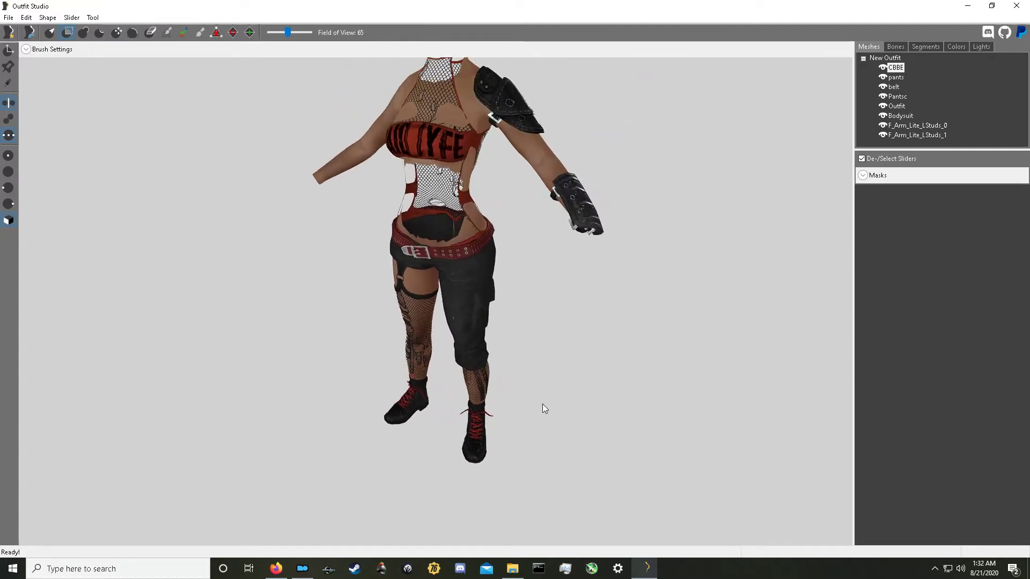
right_click_drag(543, 409, 445, 376)
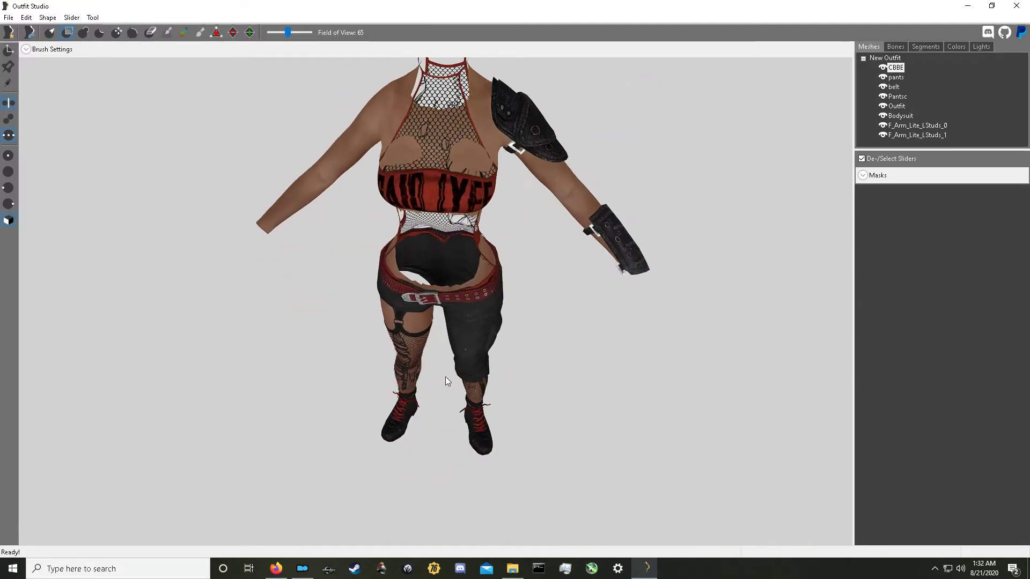
scroll(488, 317, "up", 4)
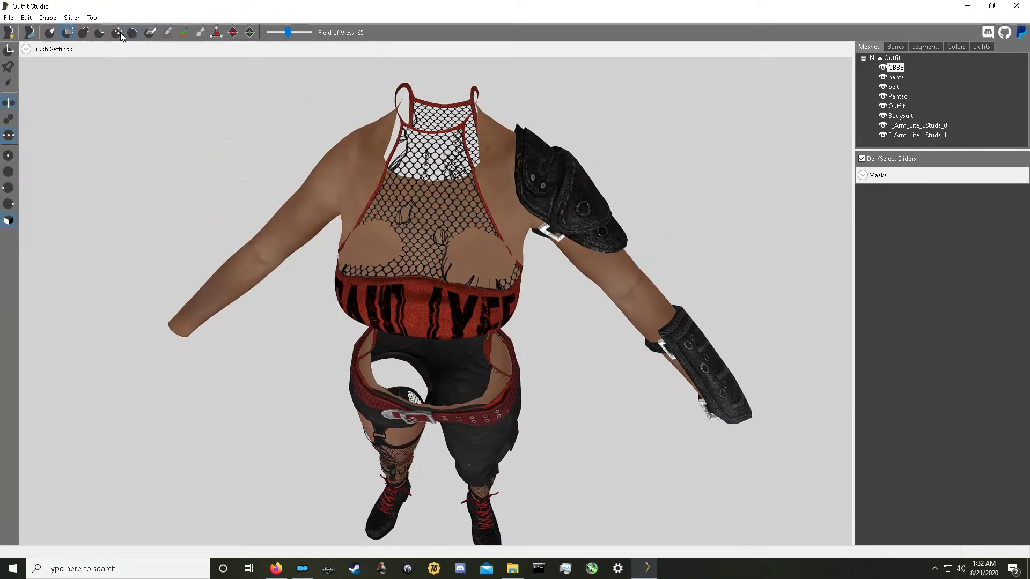
Set the Smooth brush size to about 0.394 and select the Bodysuit mesh for work on the chest
left_click(132, 34)
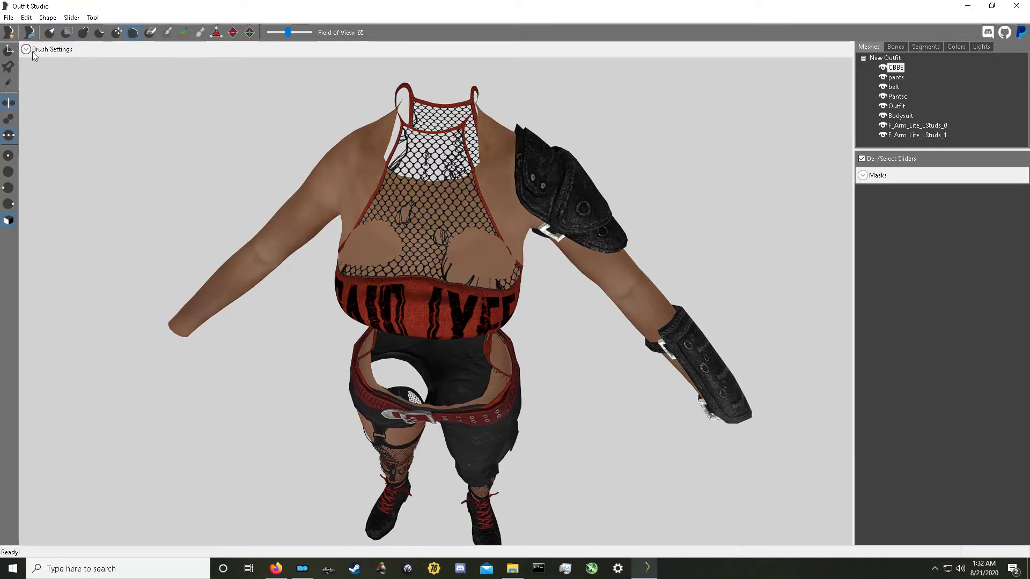
left_click(27, 50)
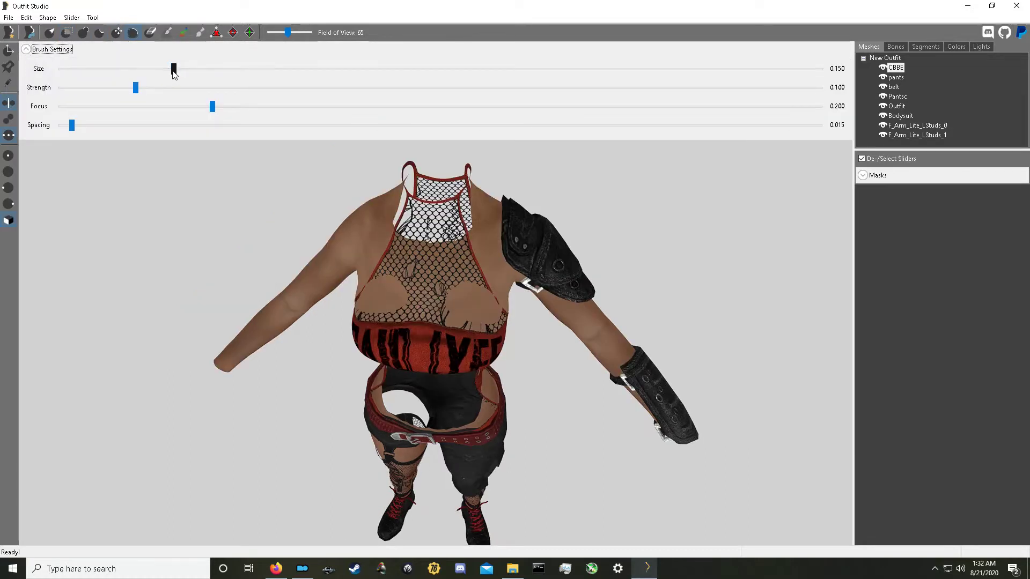
left_click_drag(173, 71, 323, 75)
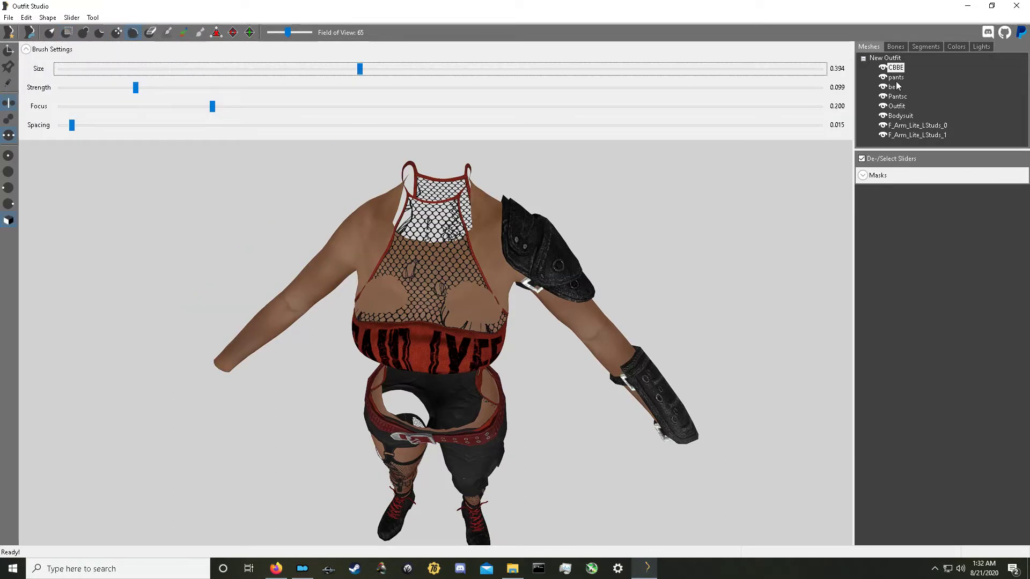
left_click(899, 116)
scroll(439, 329, "up", 2)
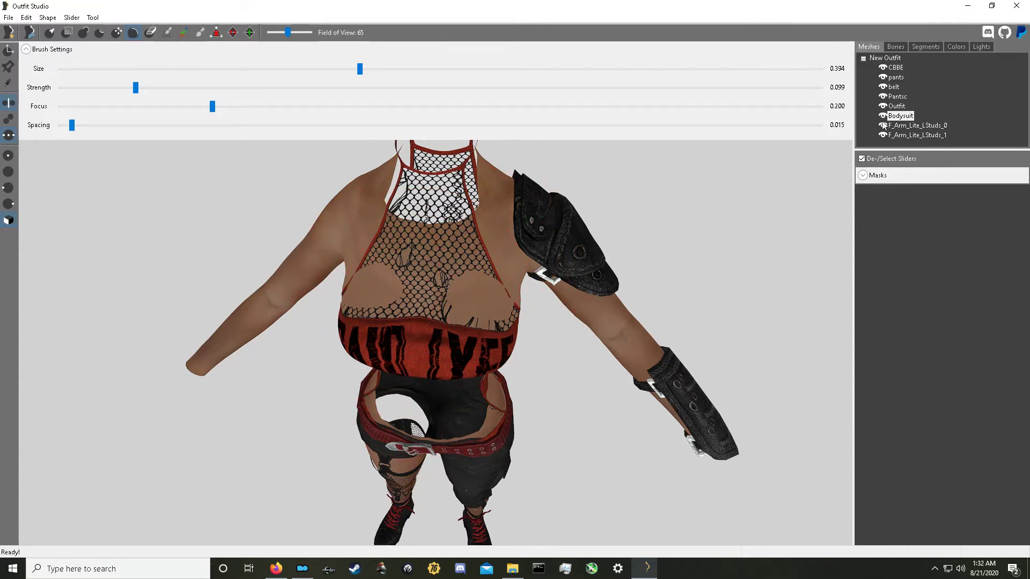
scroll(409, 323, "up", 3)
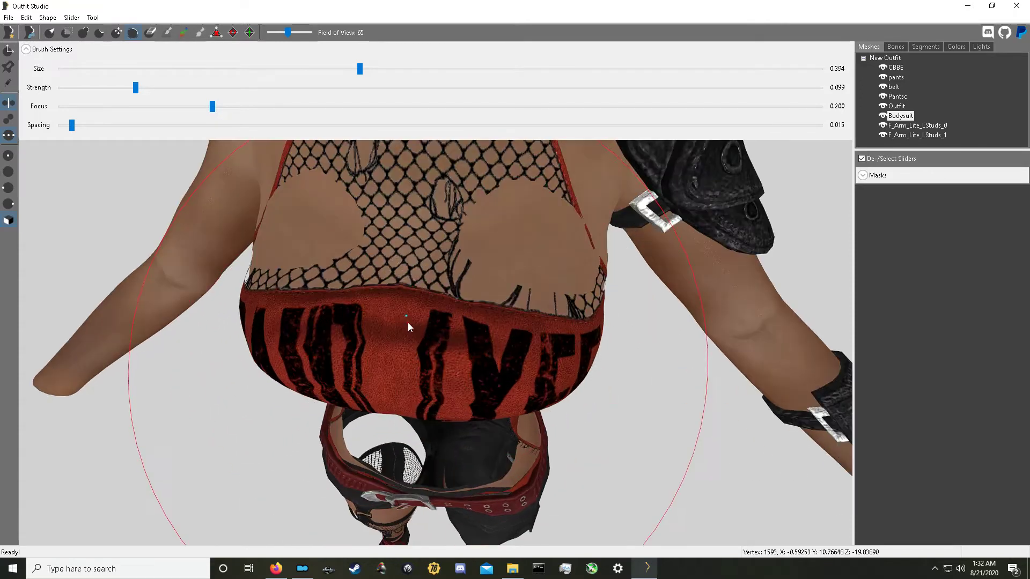
left_click(52, 50)
Examine the Bodysuit's fit over the chest, waist and back in wireframe, and restore its solid display
left_click(882, 116)
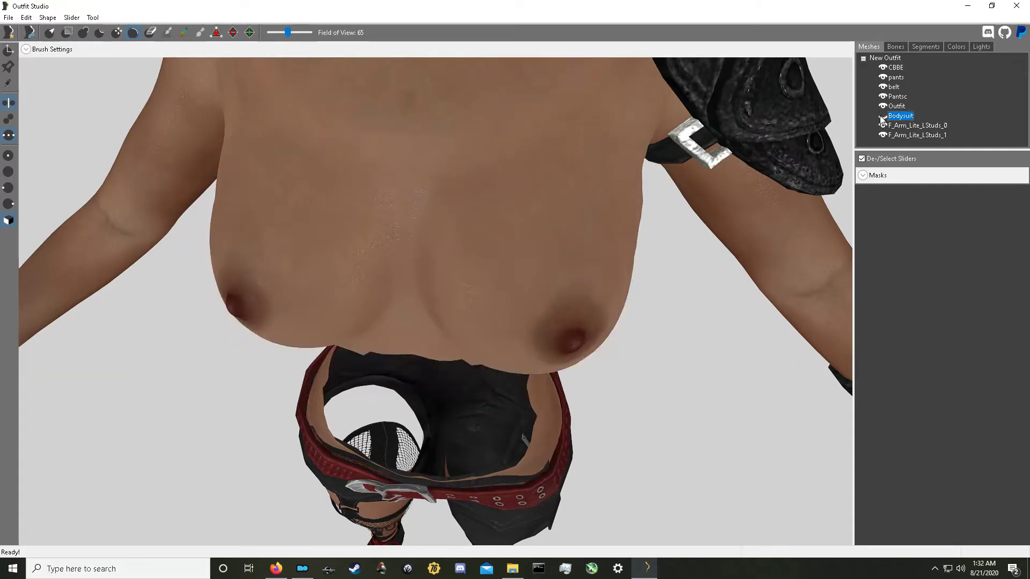
left_click(882, 115)
scroll(426, 181, "up", 4)
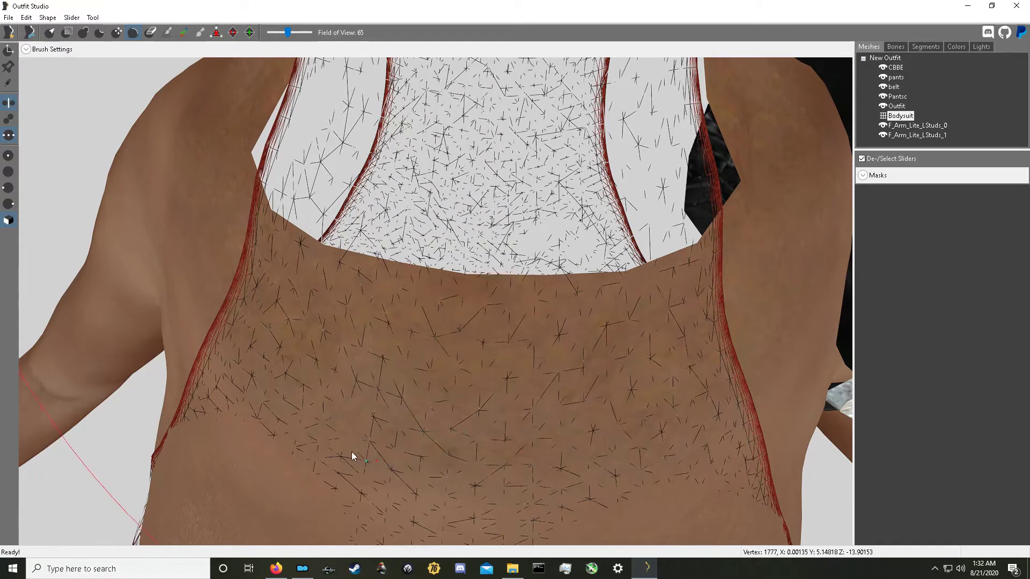
mouse_move(291, 354)
right_mouse_down()
mouse_move(331, 368)
mouse_move(404, 359)
right_mouse_up()
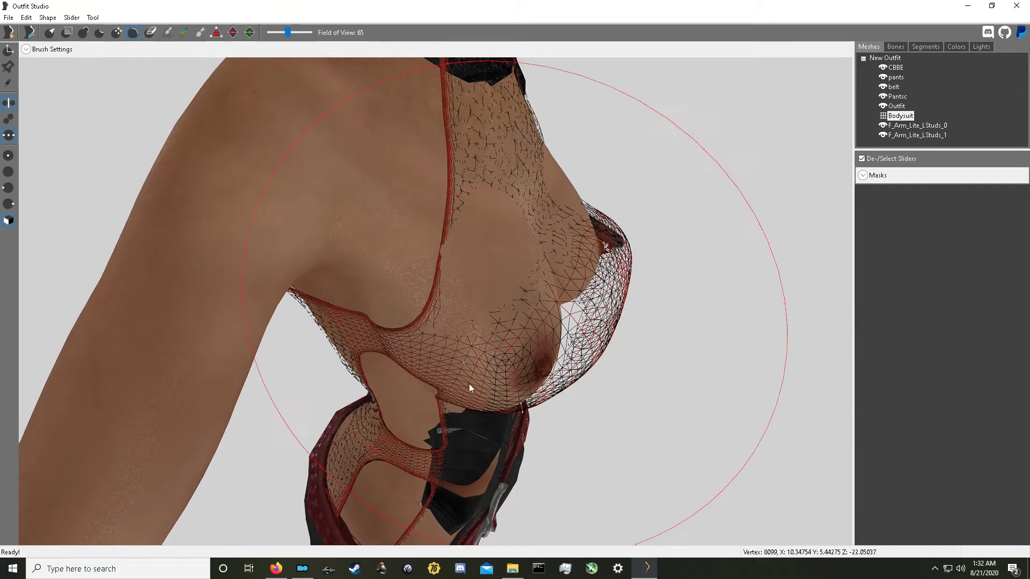
mouse_move(469, 384)
right_mouse_down()
mouse_move(516, 369)
mouse_move(591, 398)
right_mouse_up()
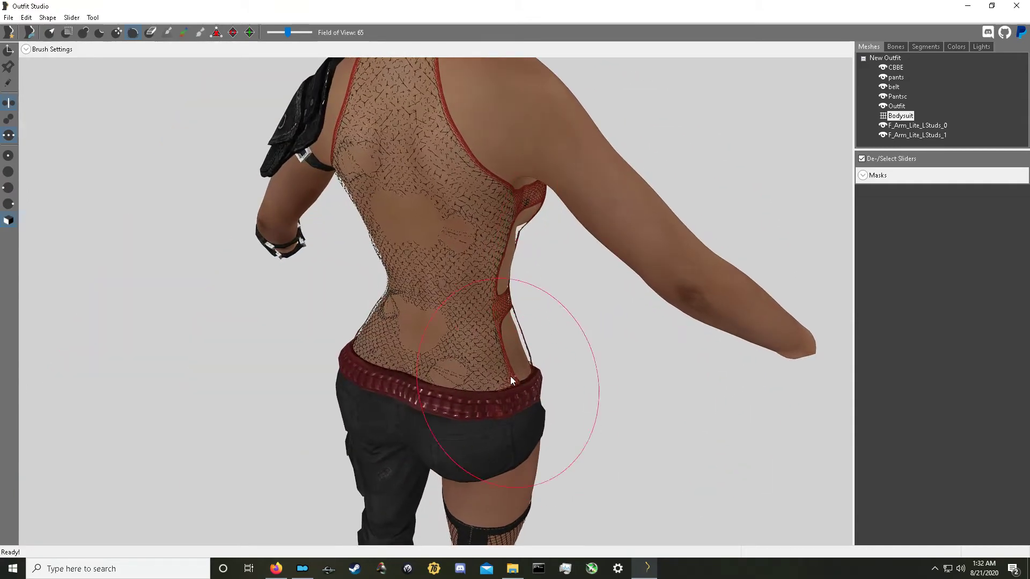
mouse_move(429, 370)
right_mouse_down()
mouse_move(407, 399)
mouse_move(469, 404)
right_mouse_up()
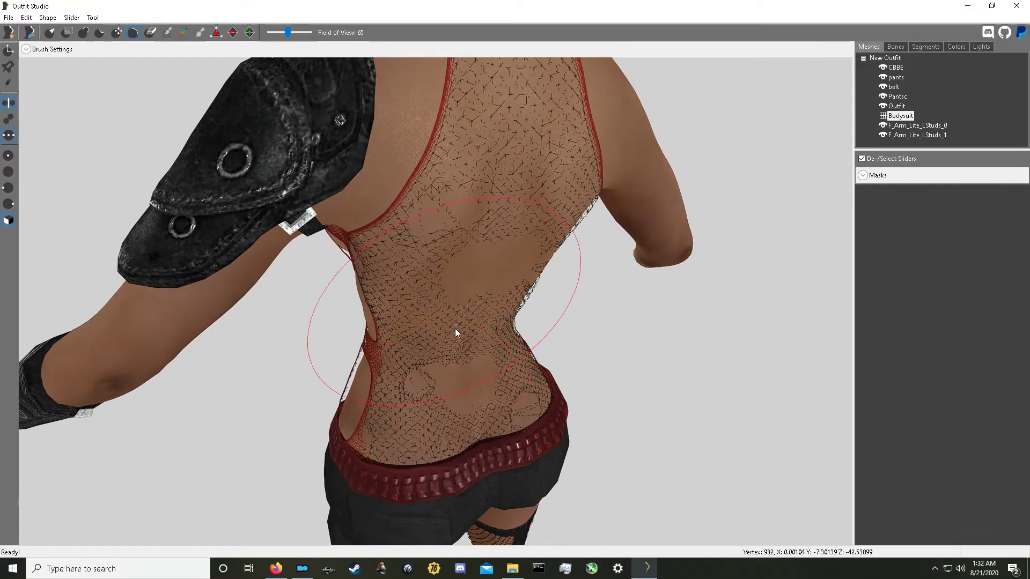
scroll(539, 246, "down", 5)
mouse_move(539, 246)
right_mouse_down()
mouse_move(299, 248)
mouse_move(626, 352)
right_mouse_up()
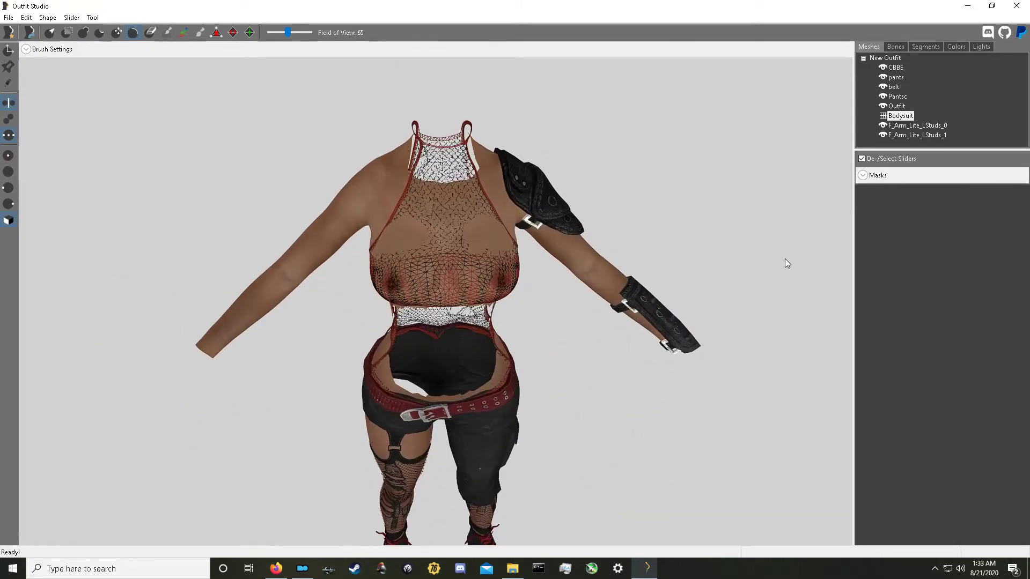
left_click(884, 116)
scroll(568, 407, "up", 3)
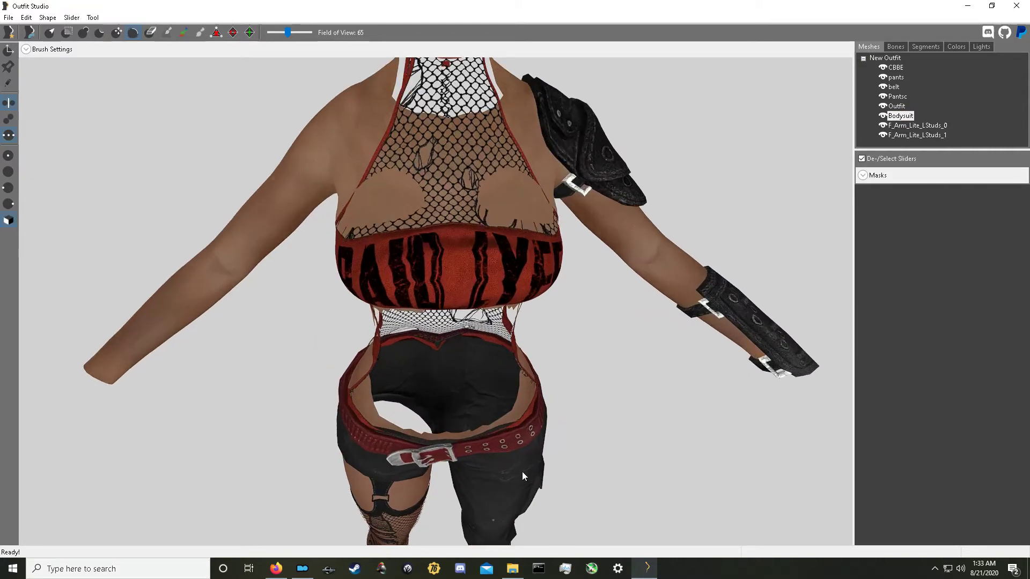
right_click_drag(523, 471, 619, 418)
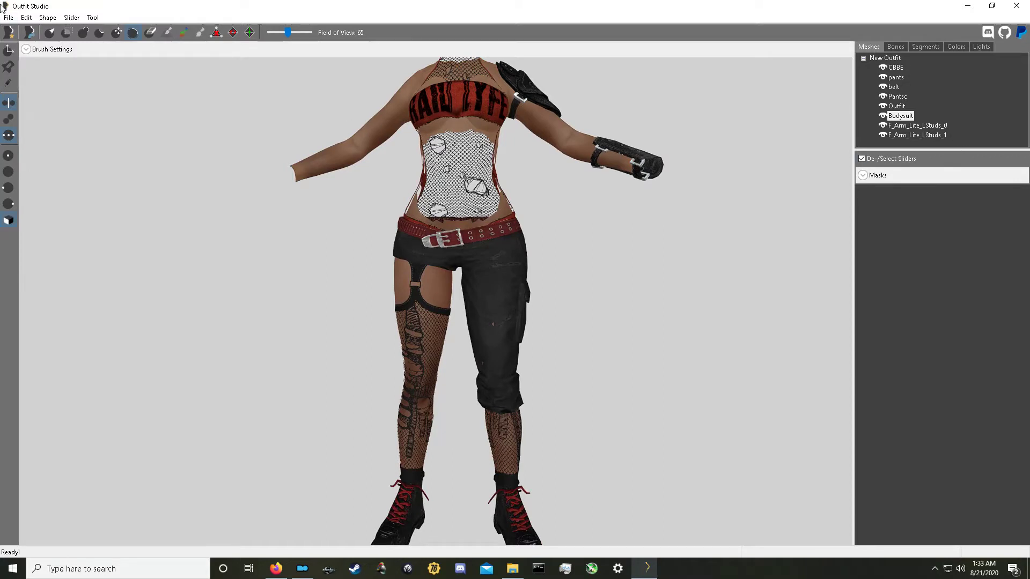
Select the boots on the model and hide their Outfit mesh to expose the ankle cuff on the bare-thigh leg
left_click(50, 32)
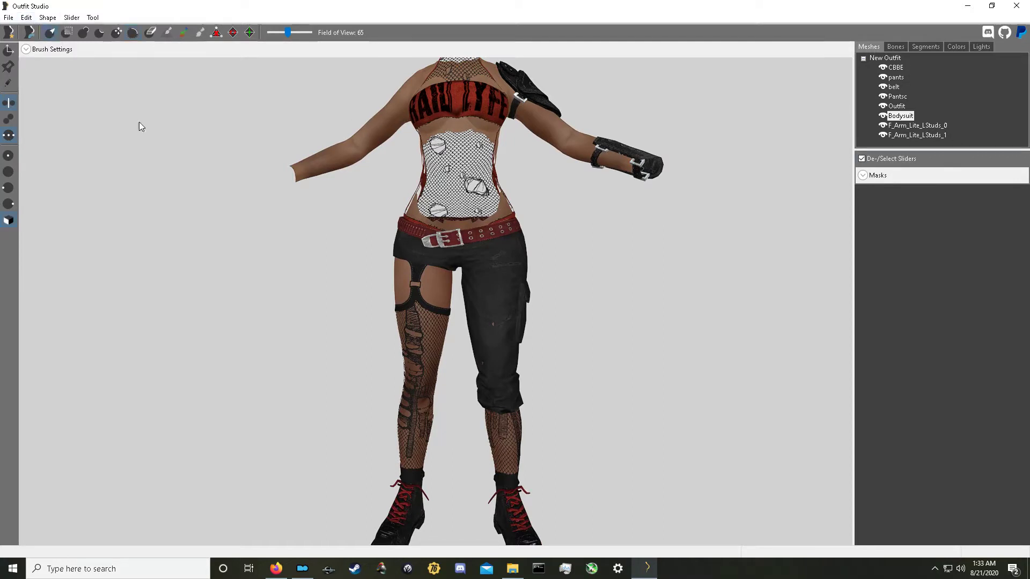
left_click(411, 499)
left_click(883, 108)
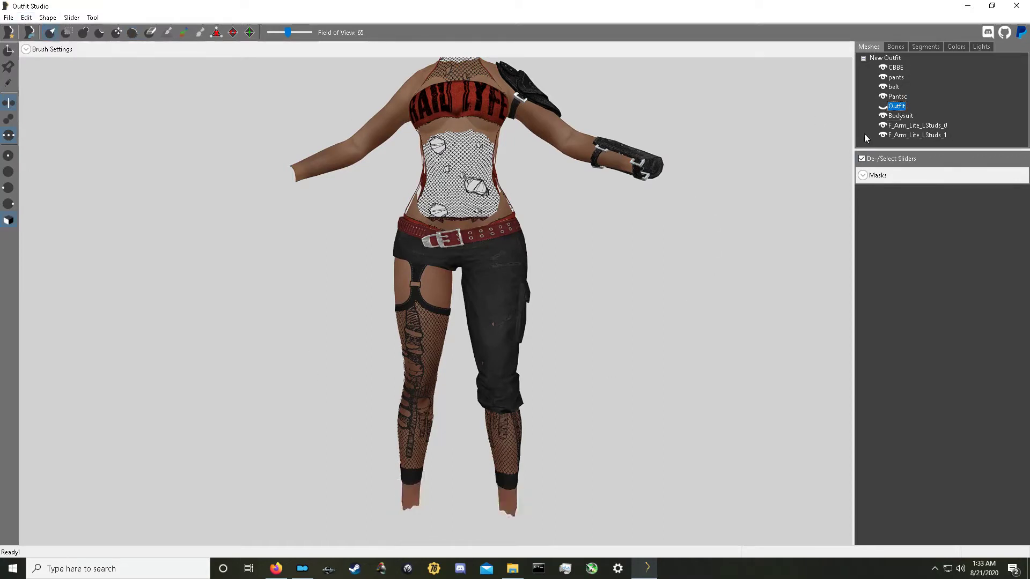
scroll(523, 478, "up", 8)
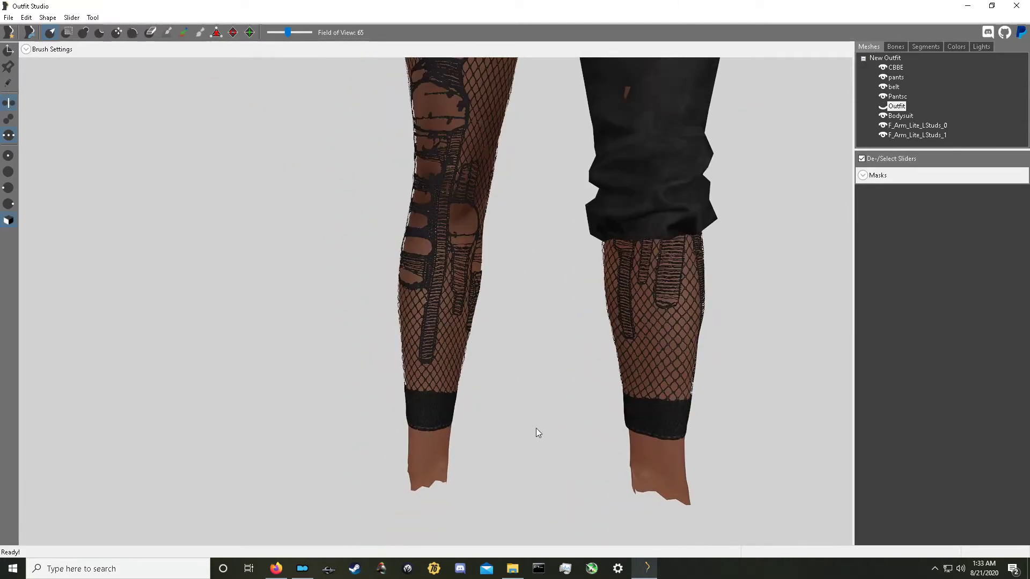
scroll(526, 438, "up", 10)
middle_click_drag(573, 400, 665, 85)
mouse_move(560, 435)
middle_mouse_down()
mouse_move(565, 410)
mouse_move(420, 178)
middle_mouse_up()
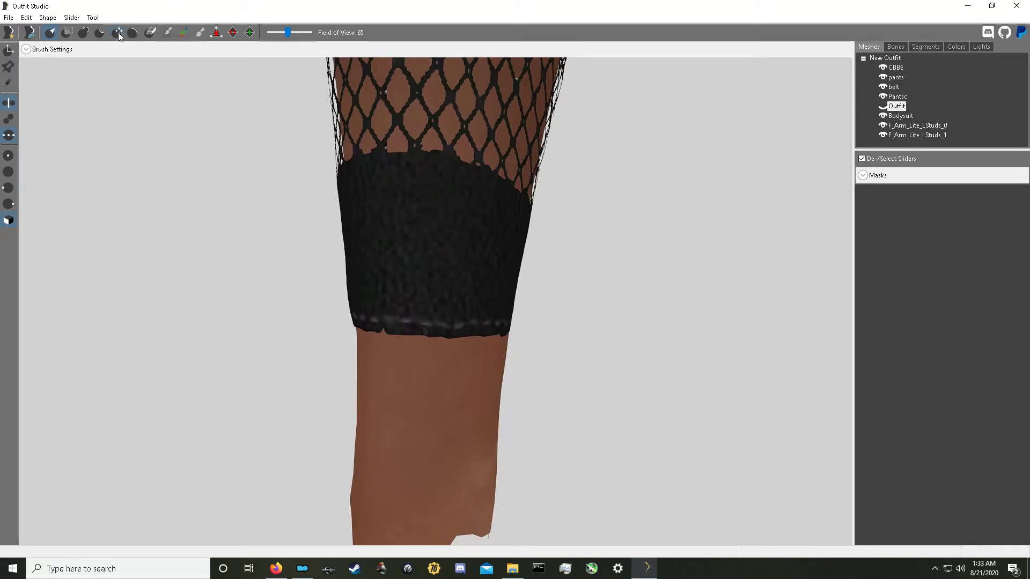
Set the Move brush size to 0.004 and select the Pantsc mesh at the ankle cuff
left_click(37, 49)
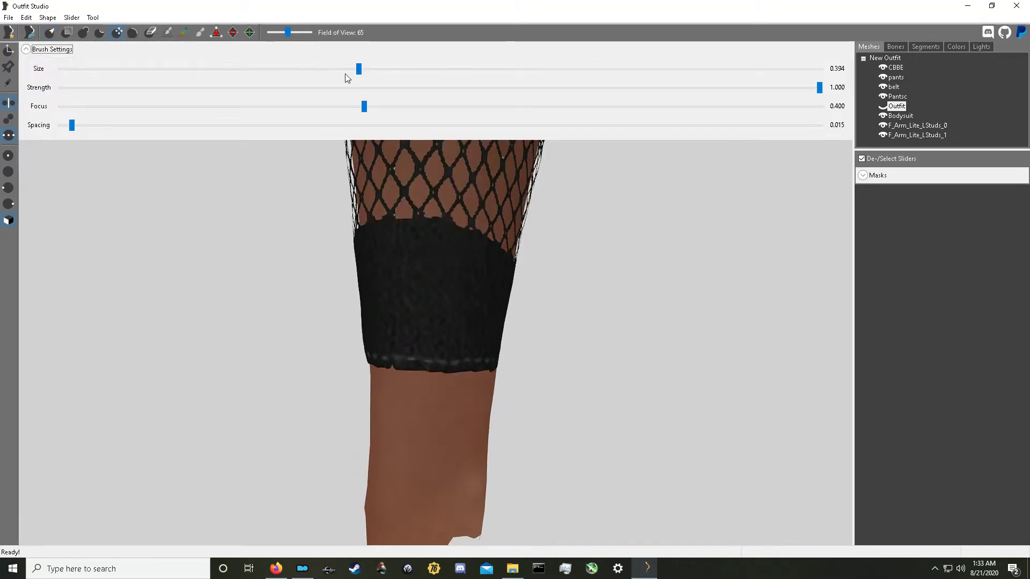
left_click_drag(360, 73, 160, 79)
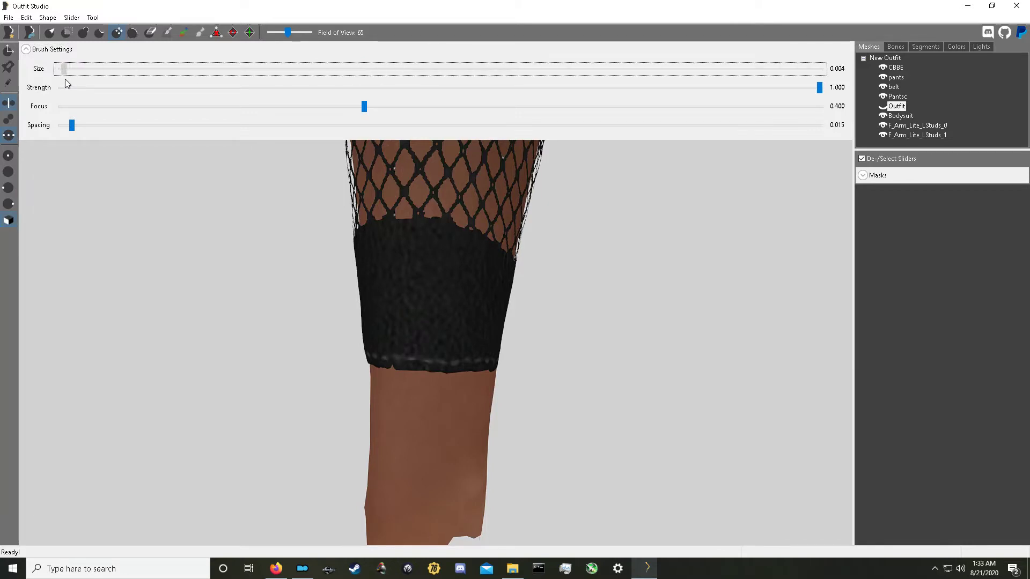
left_click(33, 49)
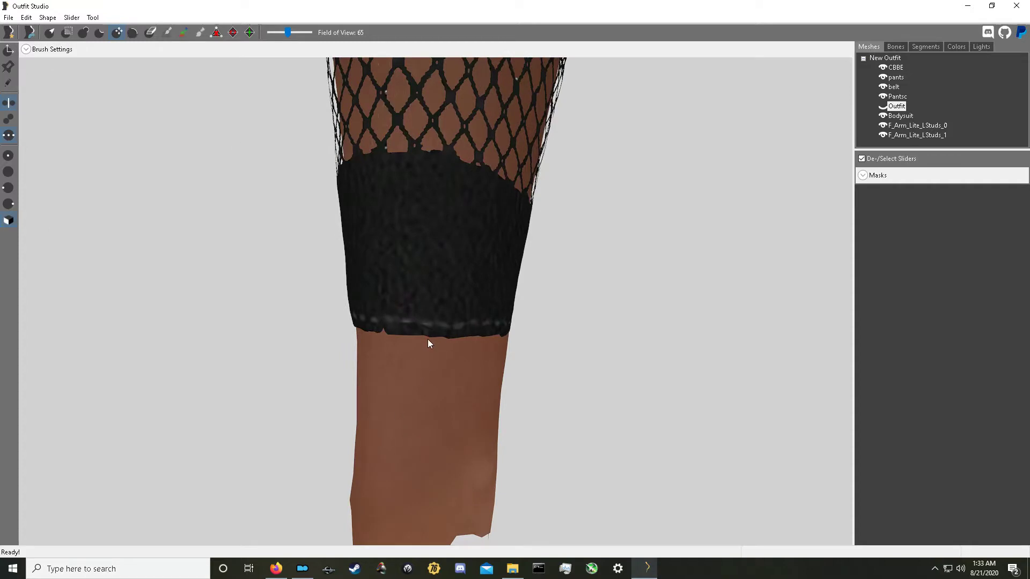
scroll(430, 342, "up", 3)
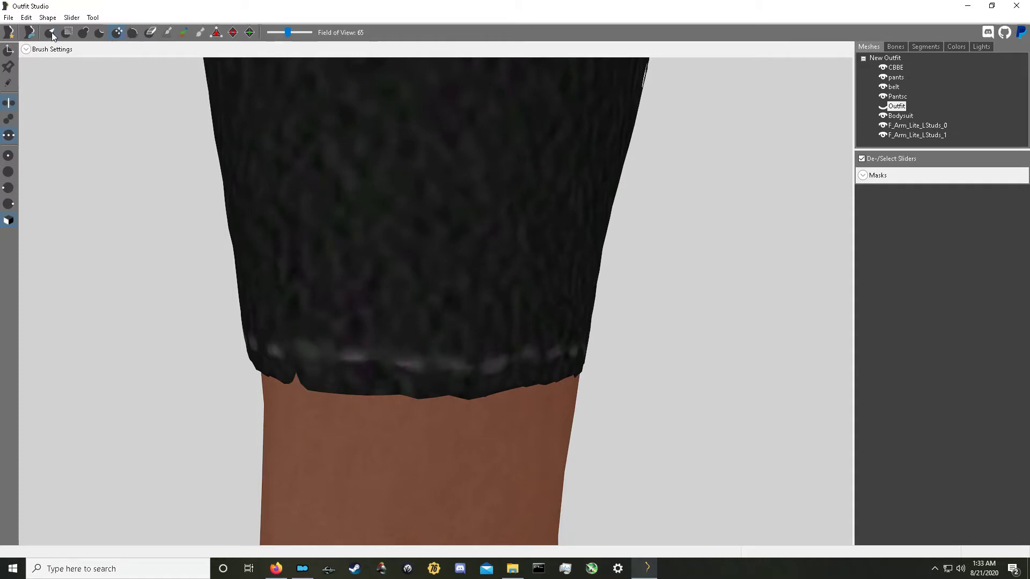
left_click(488, 182)
left_click(122, 33)
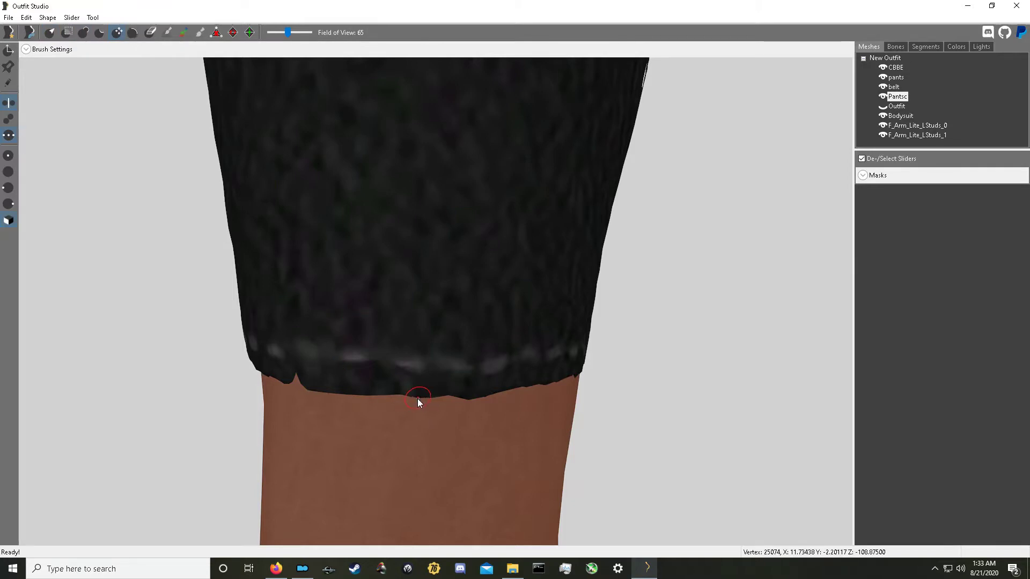
Pull individual vertices on the lower edge of the Pantsc ankle cuff outward with the Move brush
mouse_move(417, 399)
left_mouse_down()
mouse_move(427, 378)
mouse_move(427, 414)
mouse_move(452, 394)
mouse_move(318, 366)
left_mouse_up()
left_click_drag(413, 391, 450, 429)
scroll(525, 433, "down", 5)
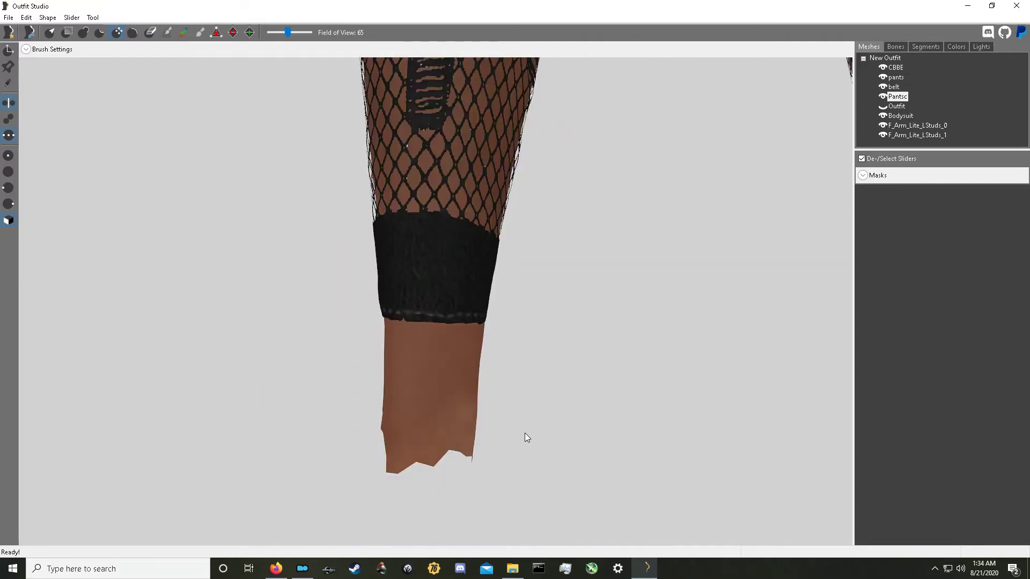
scroll(428, 410, "up", 4)
scroll(488, 417, "down", 5)
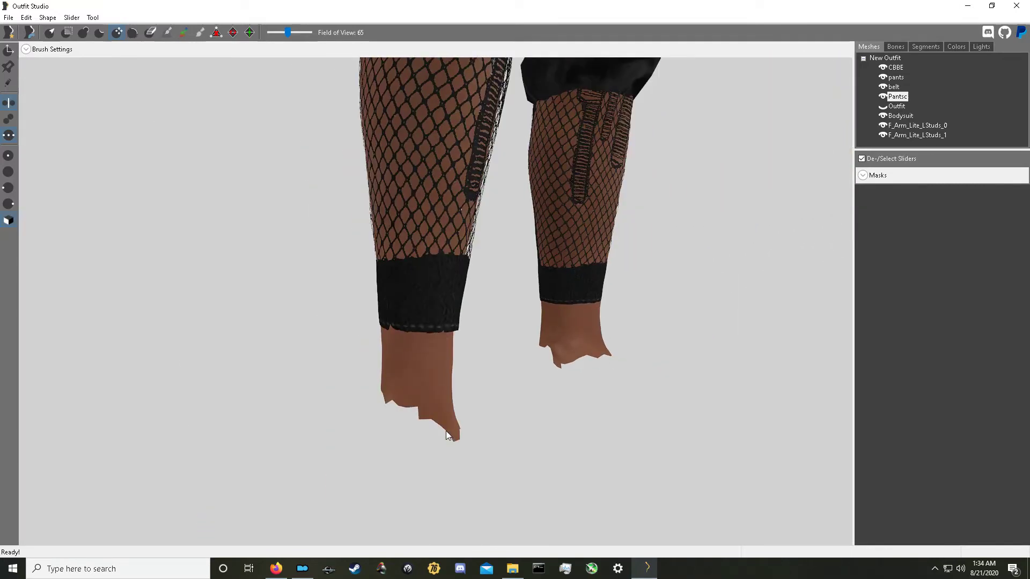
mouse_move(415, 331)
left_mouse_down()
mouse_move(420, 381)
mouse_move(343, 535)
mouse_move(278, 508)
left_mouse_up()
scroll(500, 408, "down", 2)
right_click_drag(500, 408, 451, 412)
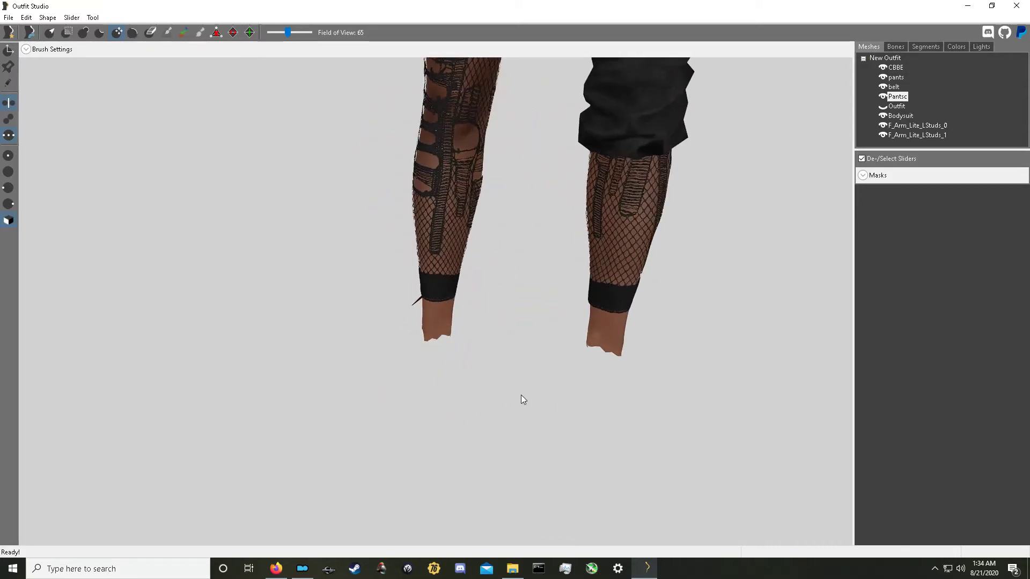
Pull more vertices around the outer and back edge of the Pantsc cuff outward and down toward the foot
scroll(521, 392, "up", 3)
middle_click_drag(548, 326, 430, 443)
right_click_drag(430, 443, 616, 397)
scroll(453, 447, "up", 3)
scroll(505, 433, "down", 2)
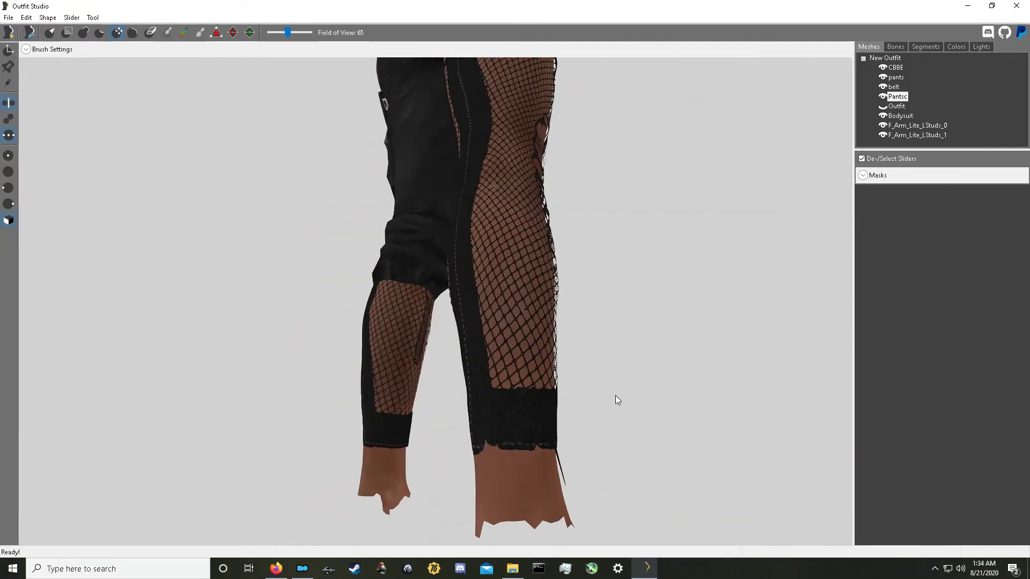
scroll(561, 426, "up", 4)
scroll(558, 435, "down", 4)
right_click_drag(557, 435, 590, 311)
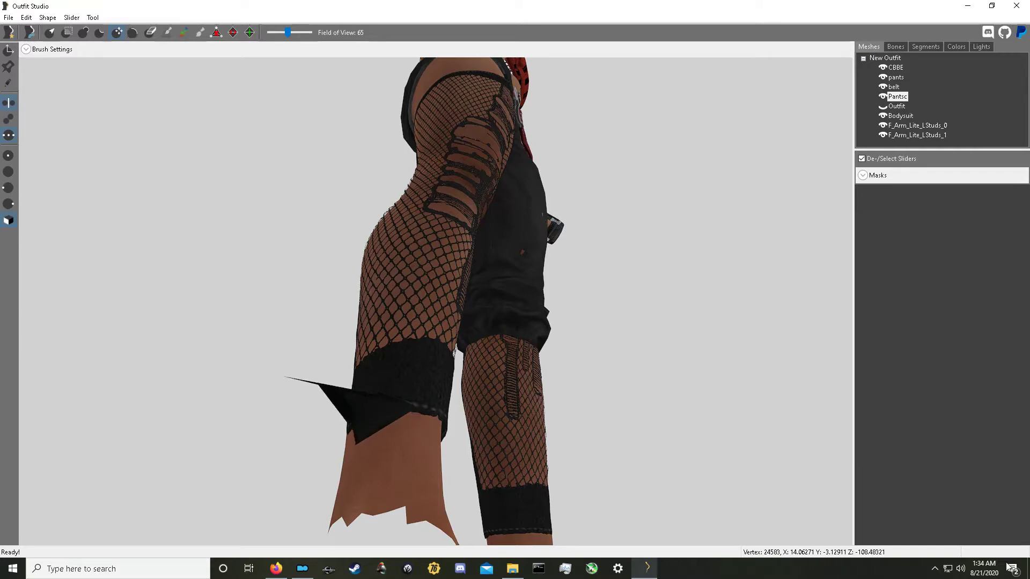
right_click_drag(608, 402, 476, 245)
scroll(475, 247, "up", 5)
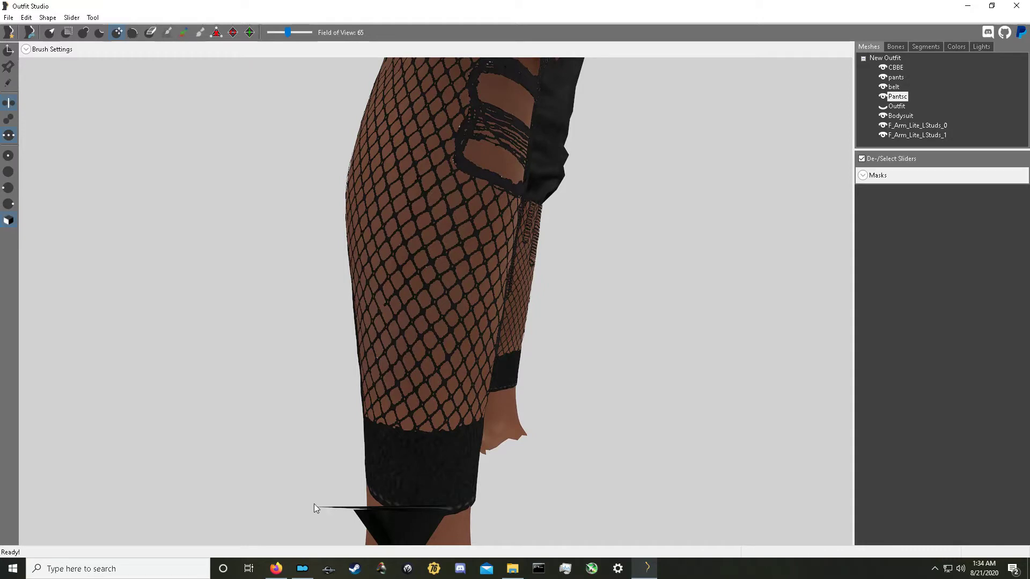
right_click_drag(519, 471, 588, 420)
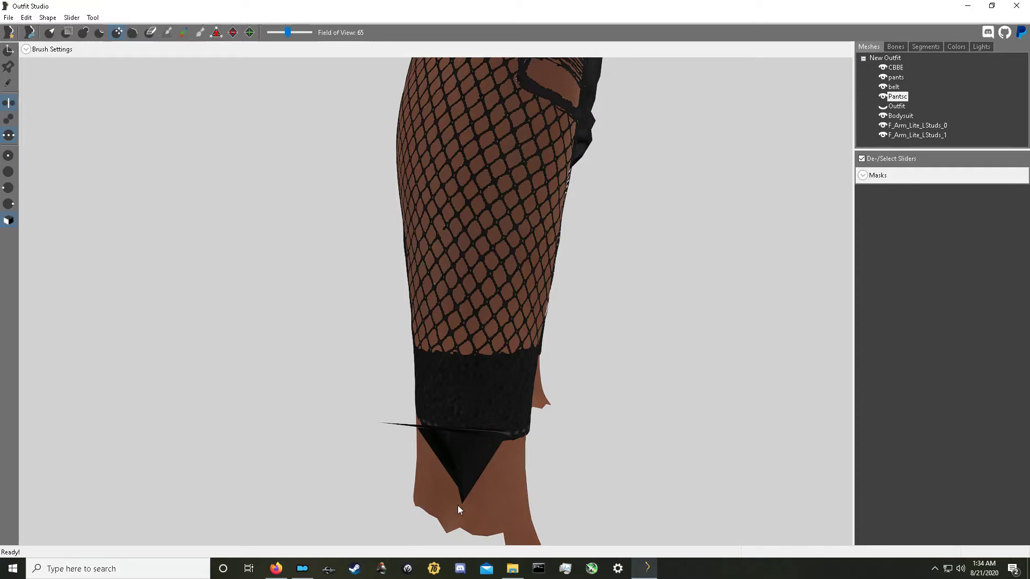
right_click_drag(606, 395, 504, 395)
right_click_drag(635, 306, 478, 241)
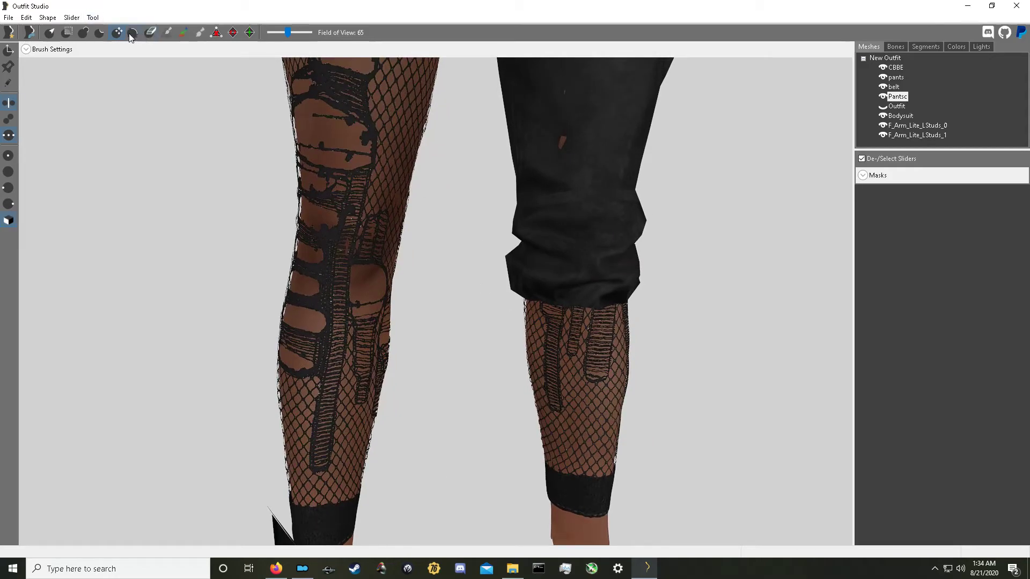
Review the whole outfit without the boots and look through the file import options
scroll(461, 220, "down", 8)
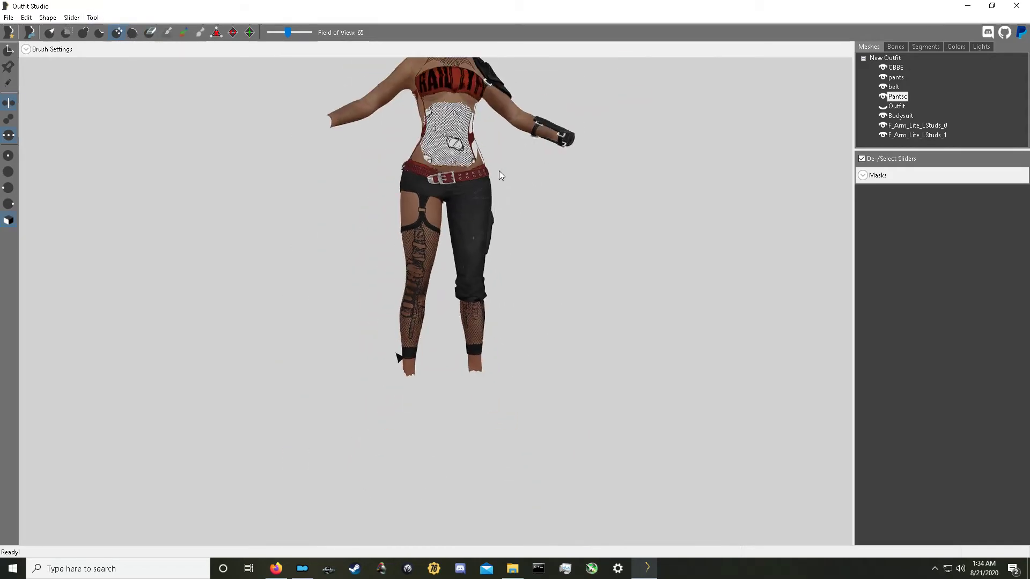
scroll(499, 170, "up", 2)
scroll(531, 190, "down", 2)
scroll(513, 240, "up", 4)
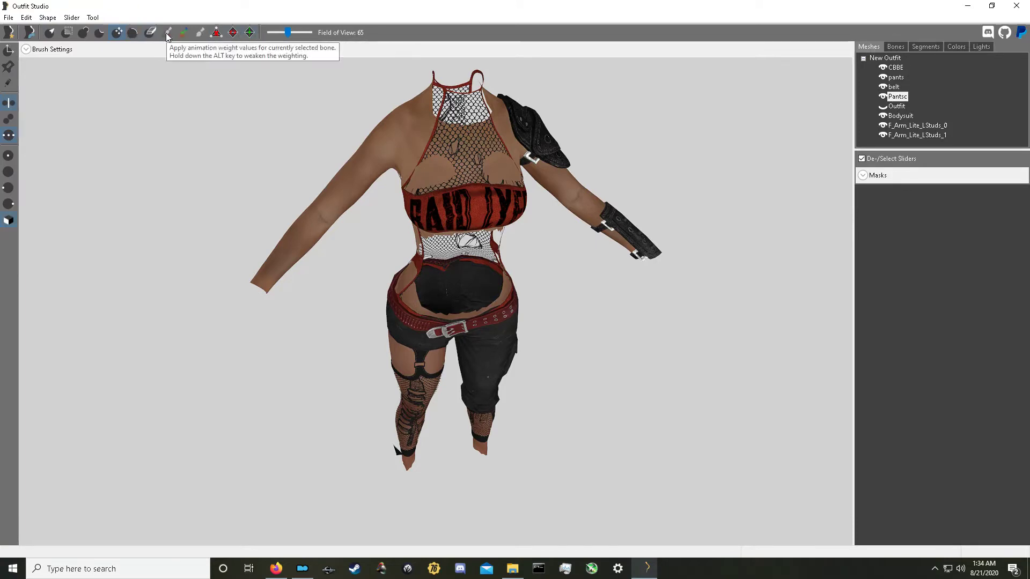
left_click(9, 17)
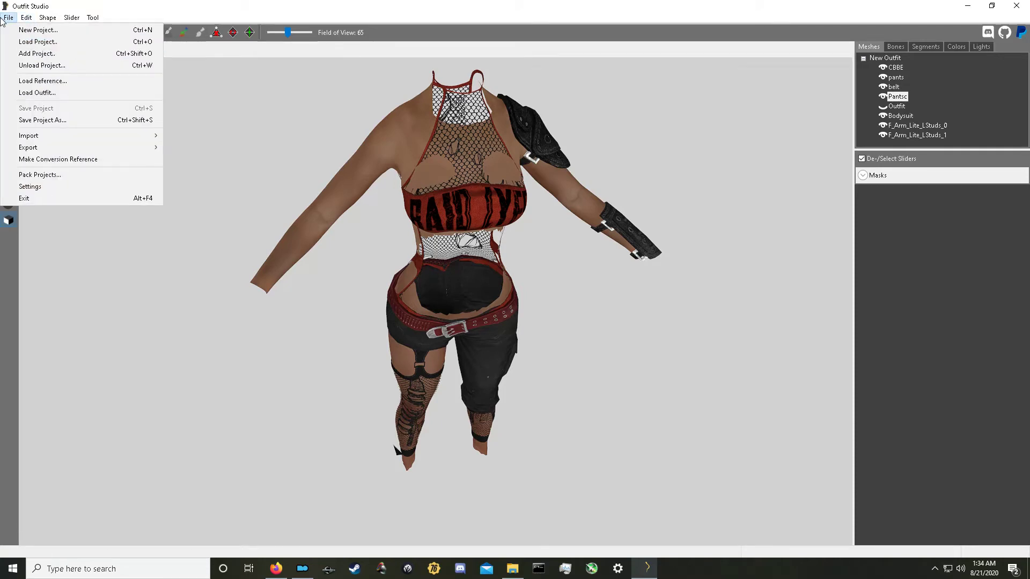
mouse_move(52, 140)
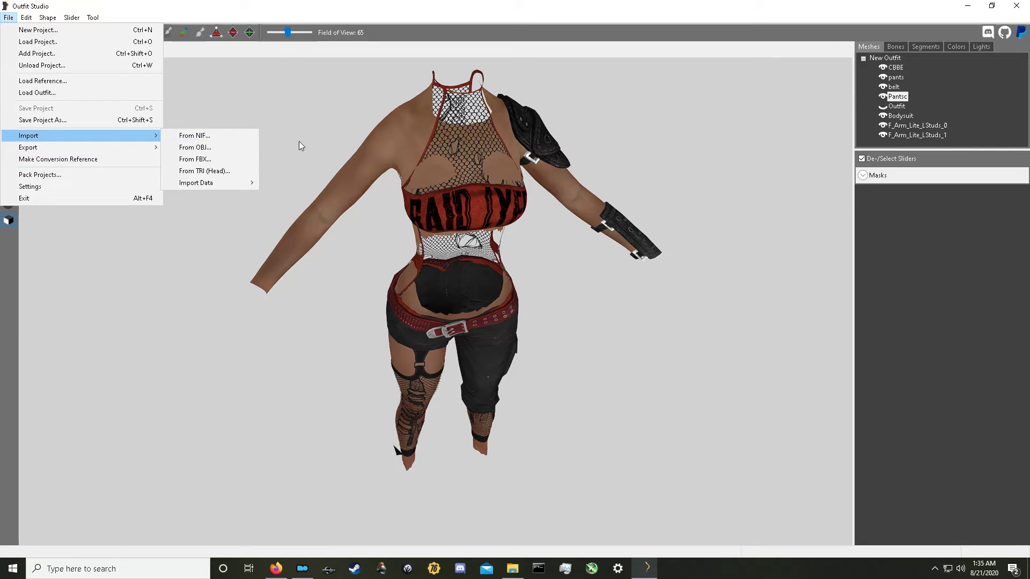
left_click(581, 266)
right_click_drag(631, 263, 542, 274)
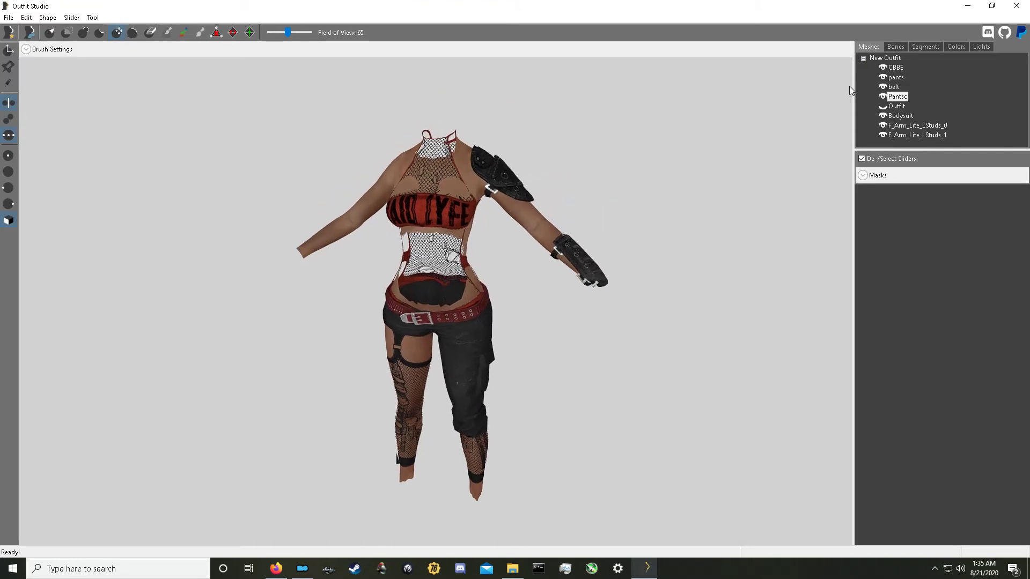
Show the Outfit boots mesh again and select the CBBE body mesh
left_click(884, 107)
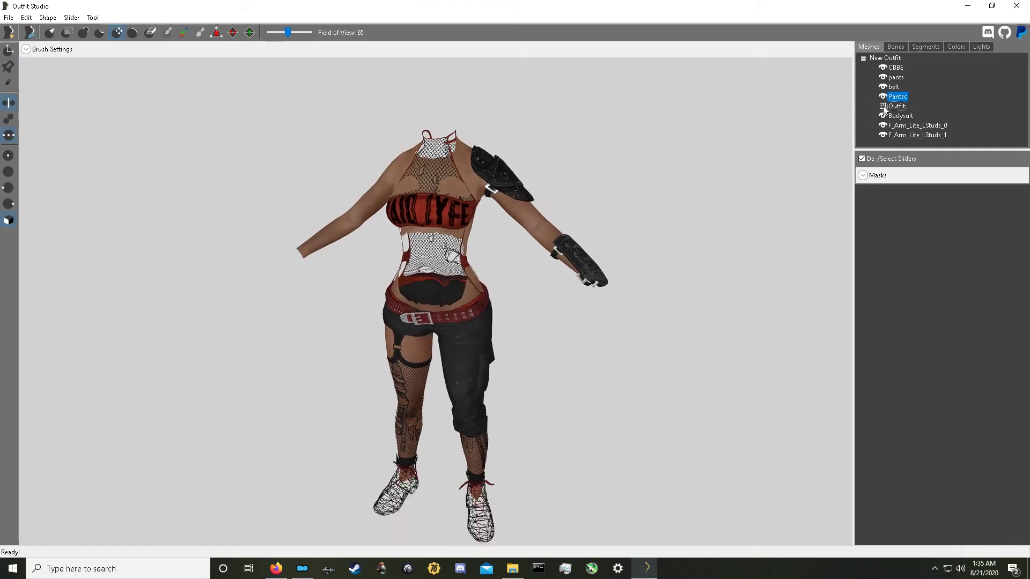
left_click(899, 134, "shift")
left_click(895, 65)
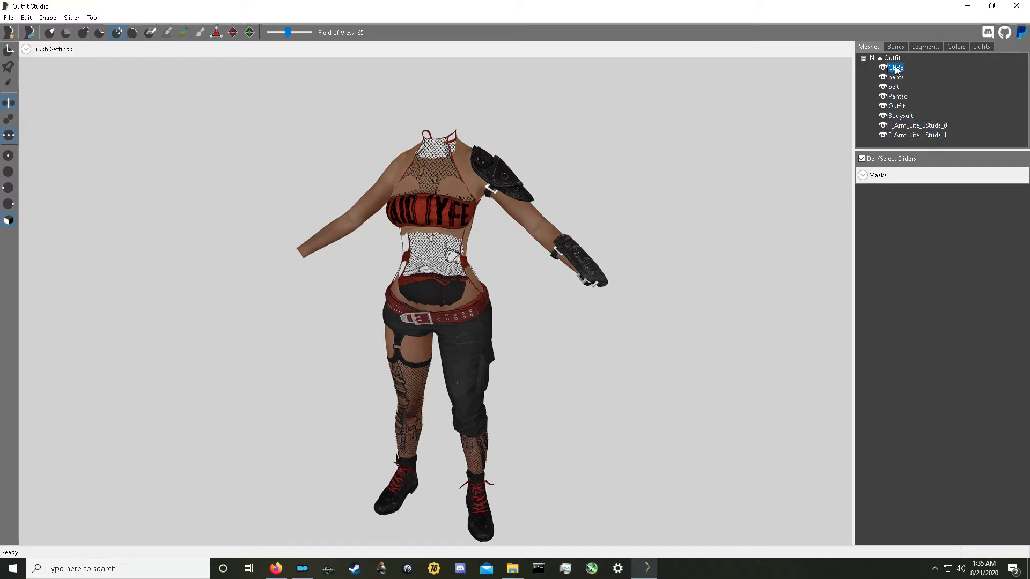
right_click(895, 65)
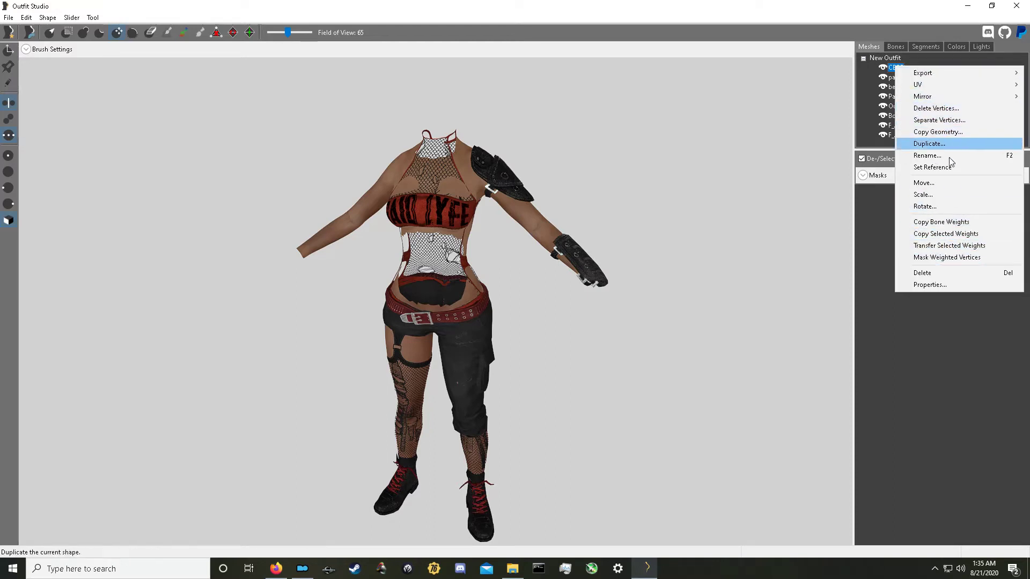
left_click(870, 152)
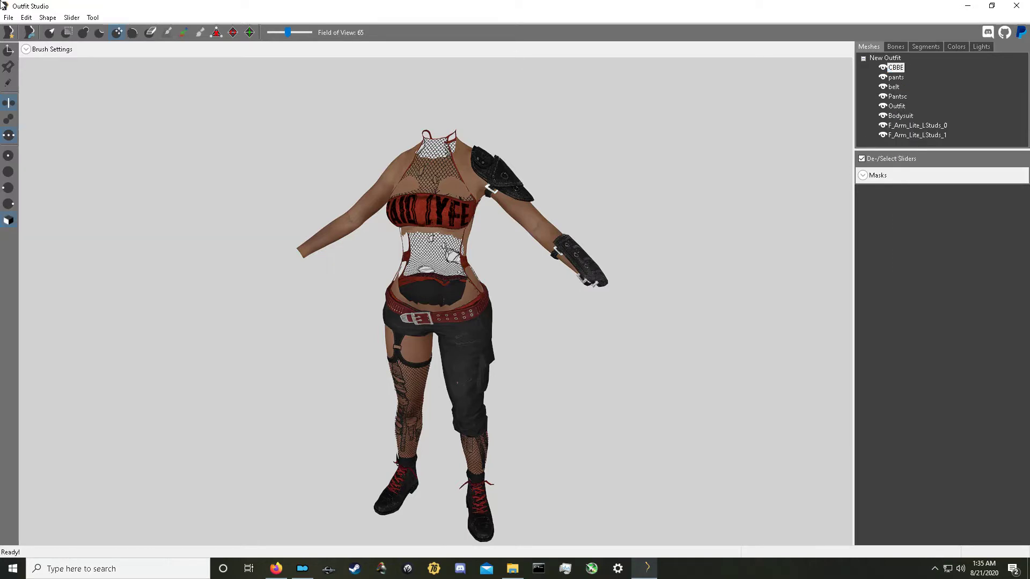
Import FemaleBody.nif from the tut folder into the current outfit project
left_click(8, 17)
mouse_move(101, 136)
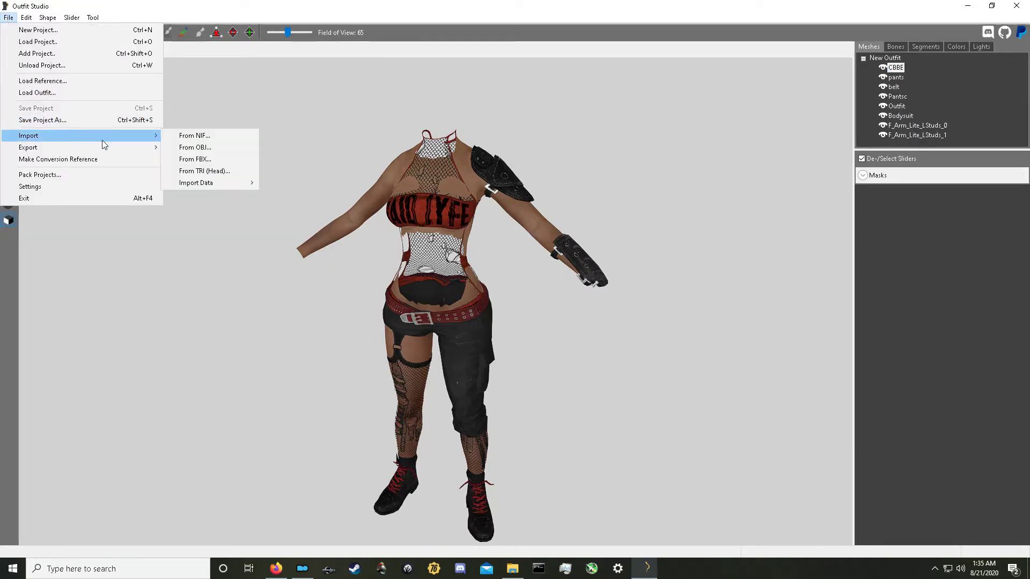
left_click(183, 137)
left_click(133, 97)
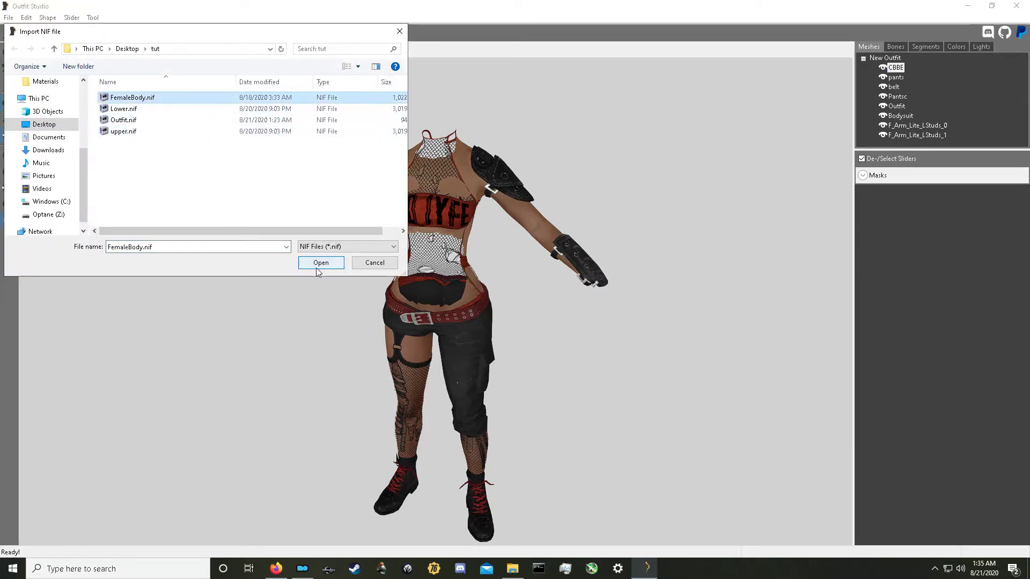
left_click(318, 265)
right_click_drag(443, 269, 563, 241)
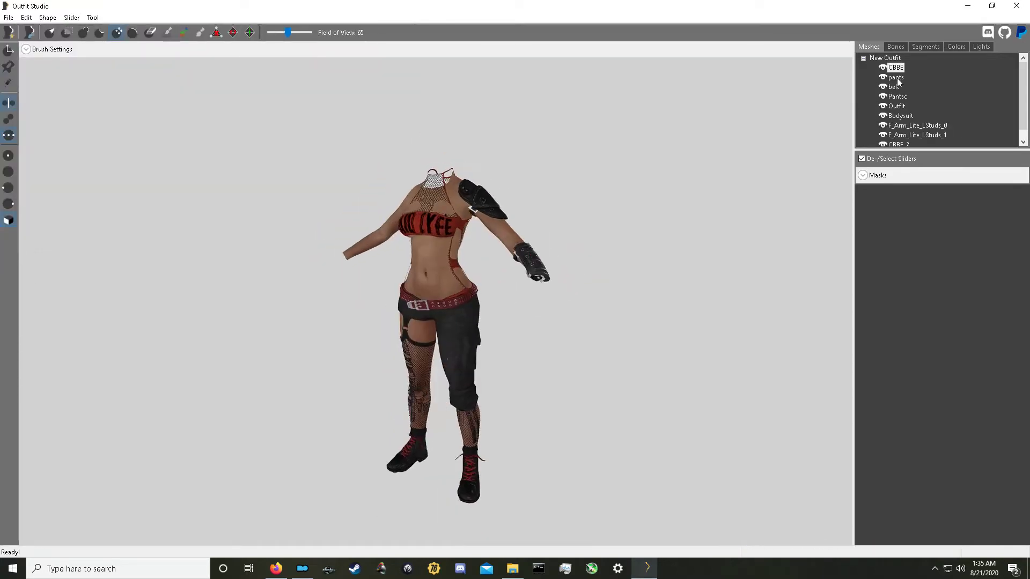
Check the imported CBBE_2 body by hiding and showing it, and set it as the reference shape
scroll(896, 129, "down", 1)
left_click(882, 135)
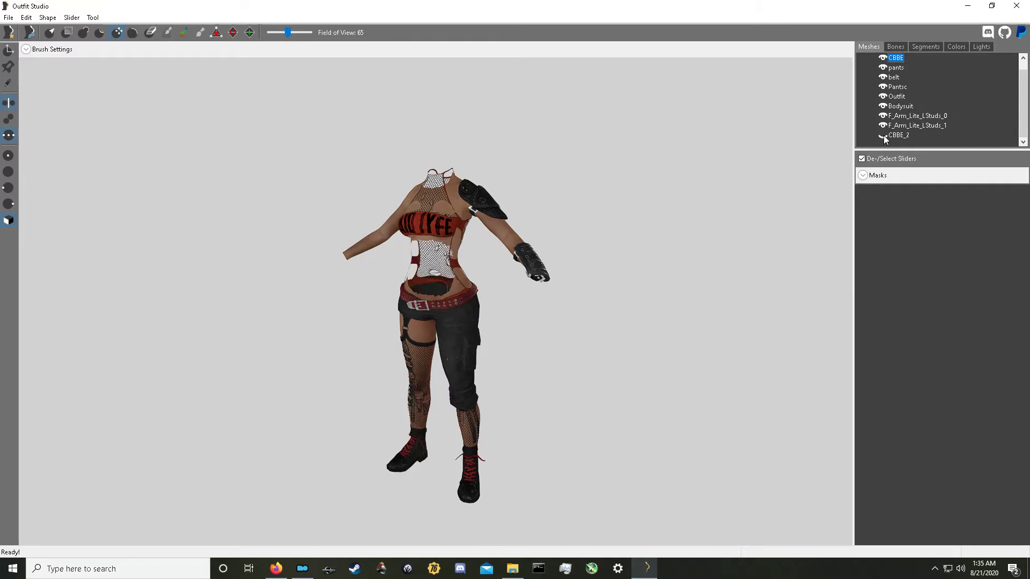
left_click(883, 134)
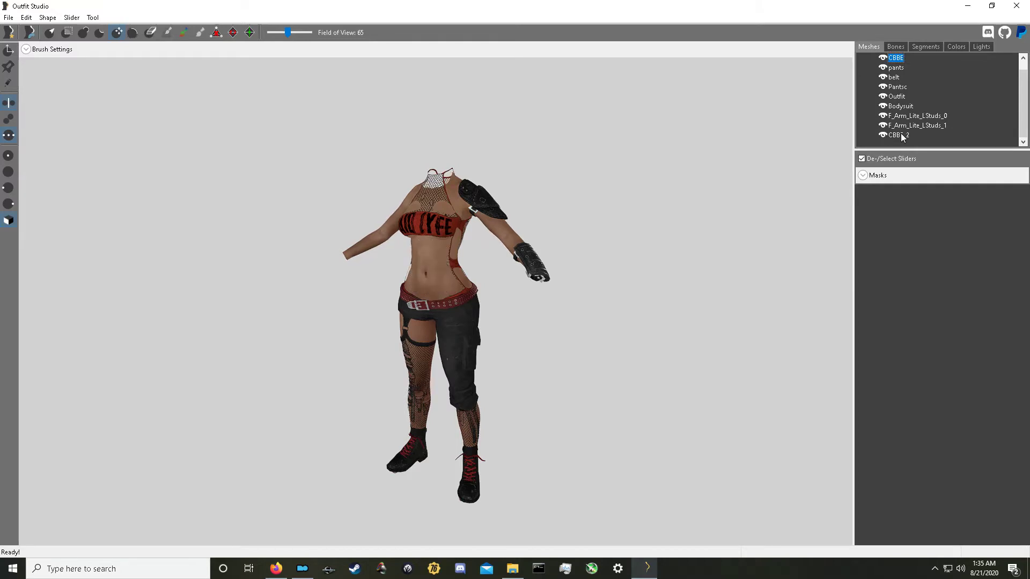
left_click(902, 135)
right_click(901, 134)
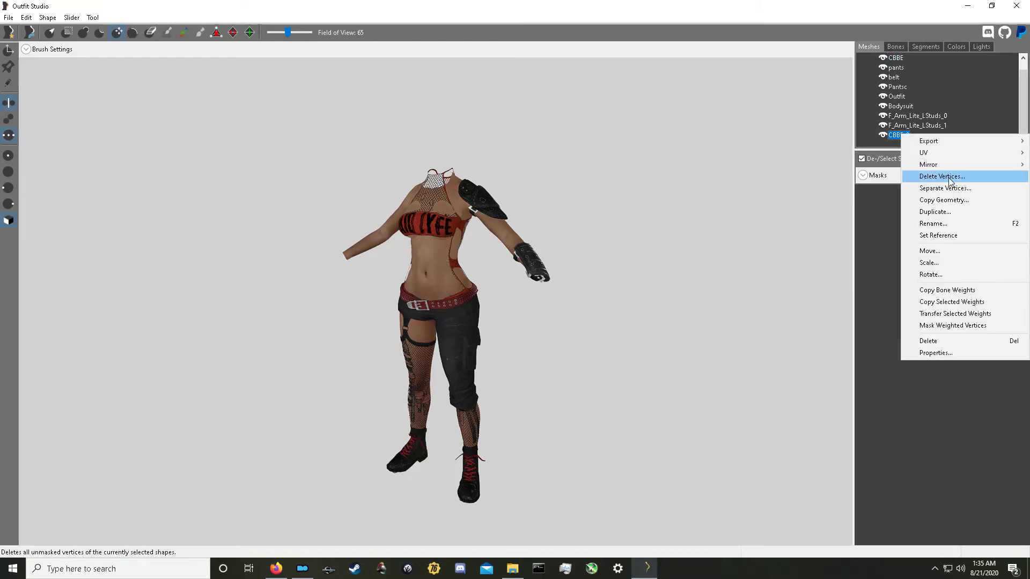
left_click(958, 234)
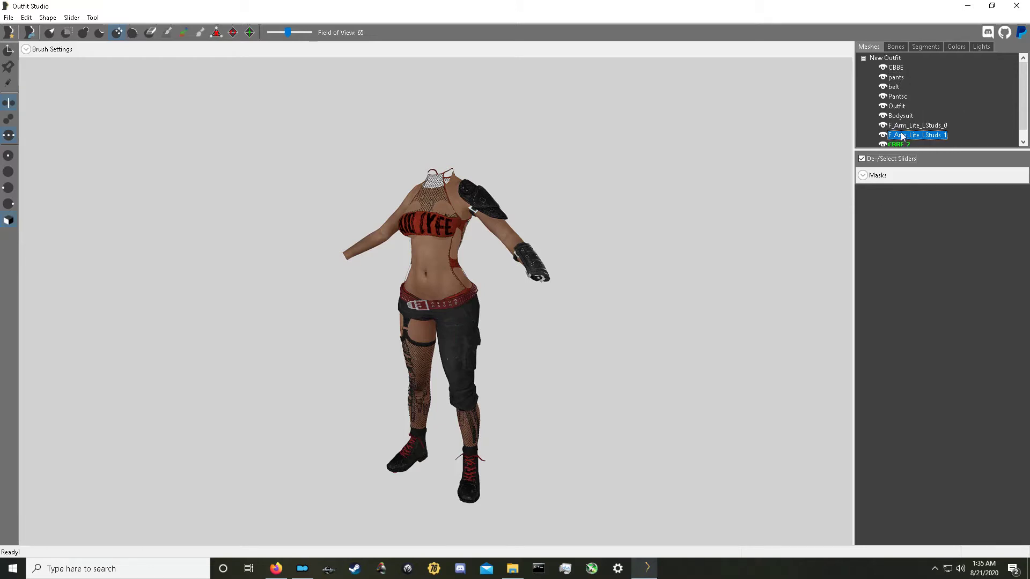
Select every mesh from CBBE to F_Arm_Lite_LStuds_1 and run Conform All with search radius 10 and 10 max vertex targets
left_click(896, 68, "shift")
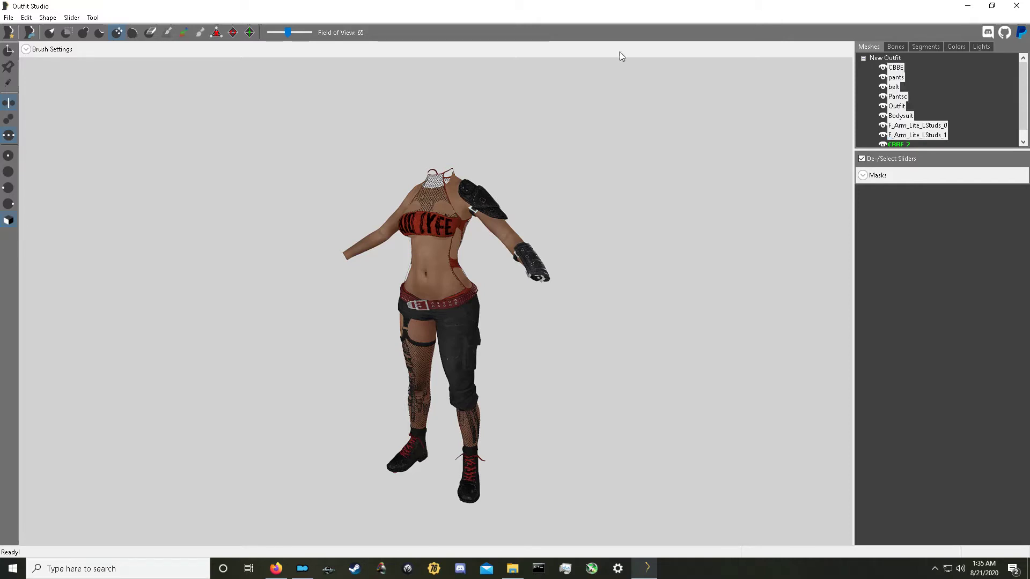
left_click(92, 17)
mouse_move(72, 19)
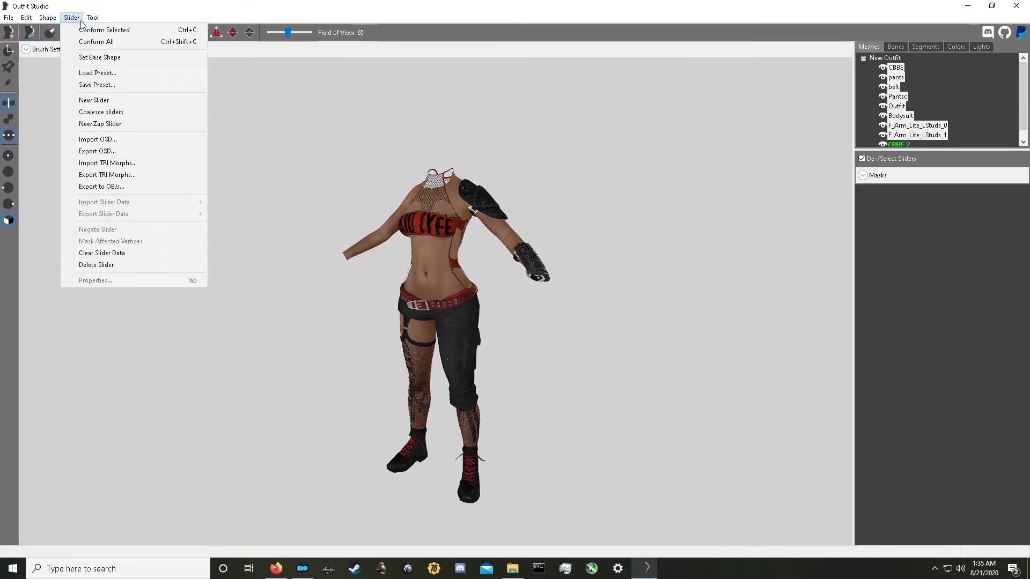
left_click(86, 43)
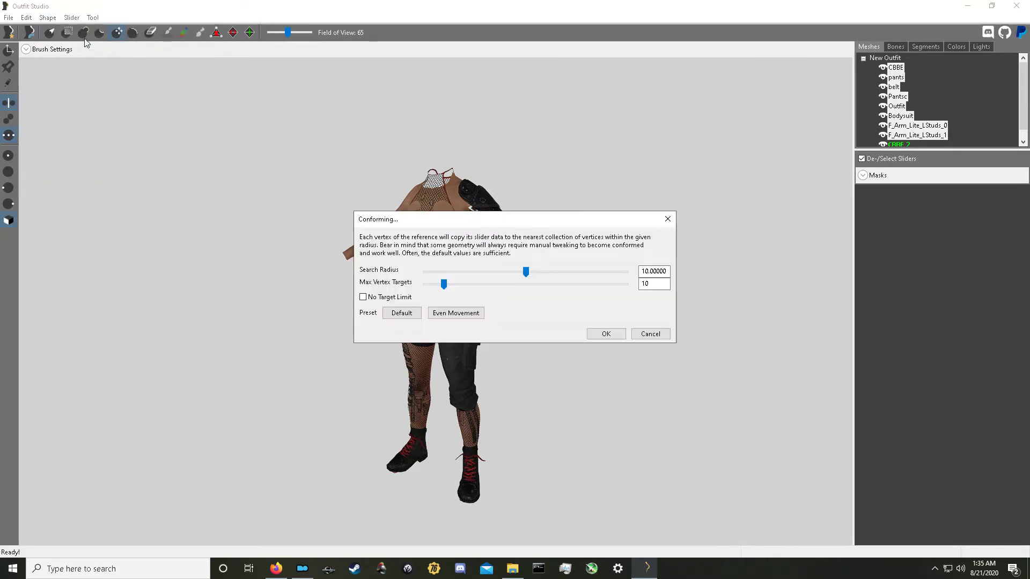
left_click(607, 334)
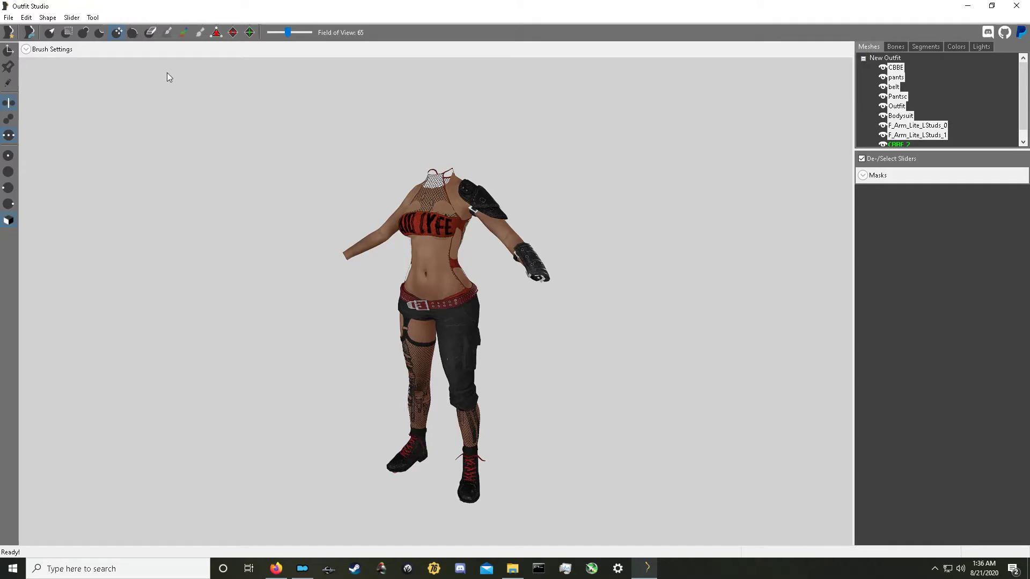
Copy the reference's bone weights to the selected meshes with search radius 5 and 4 max vertex targets
left_click(43, 18)
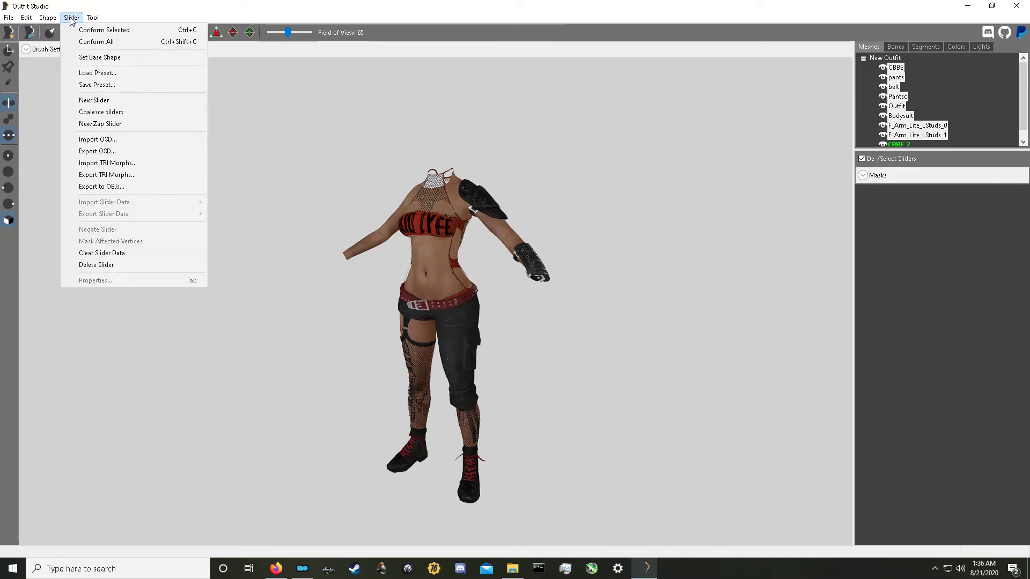
mouse_move(93, 20)
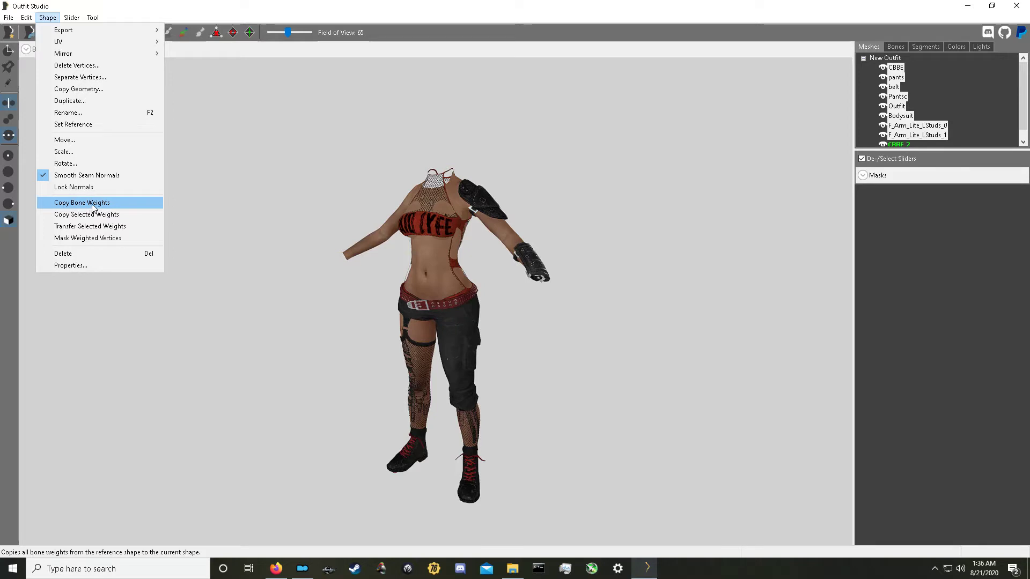
left_click(82, 203)
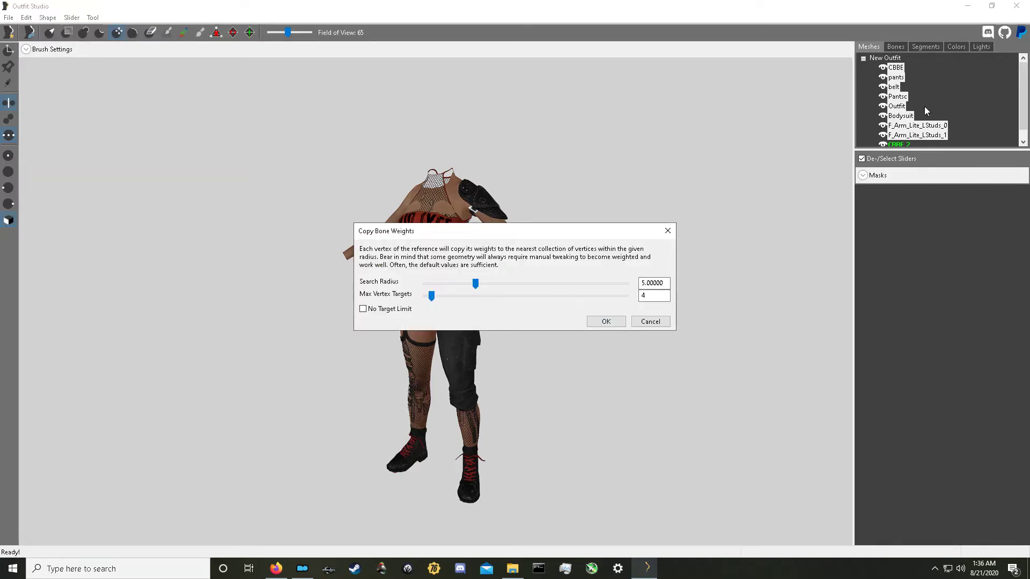
left_click(604, 320)
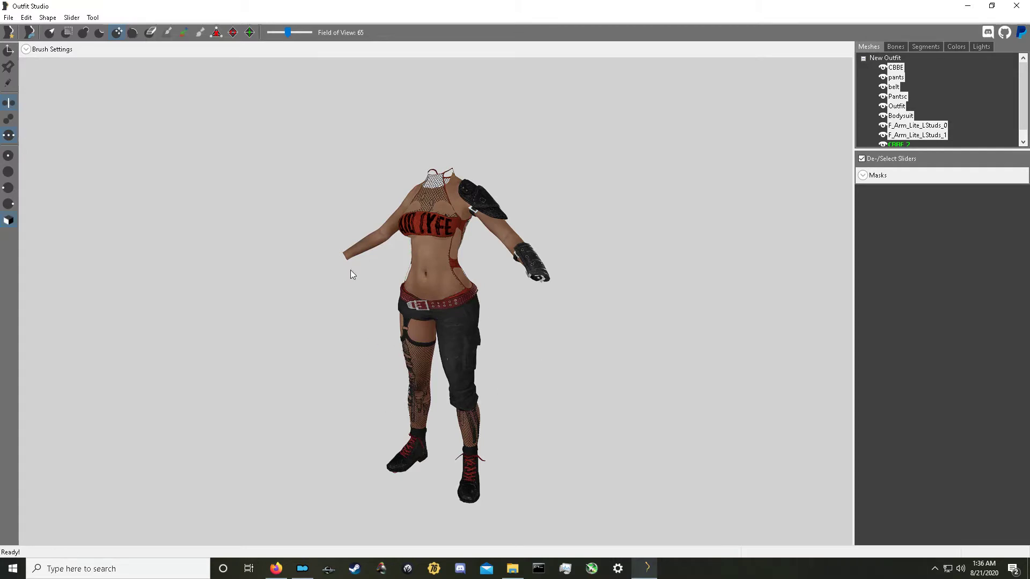
Export the outfit to NIF without the reference, replacing Outfit.nif in the tut folder
left_click(9, 17)
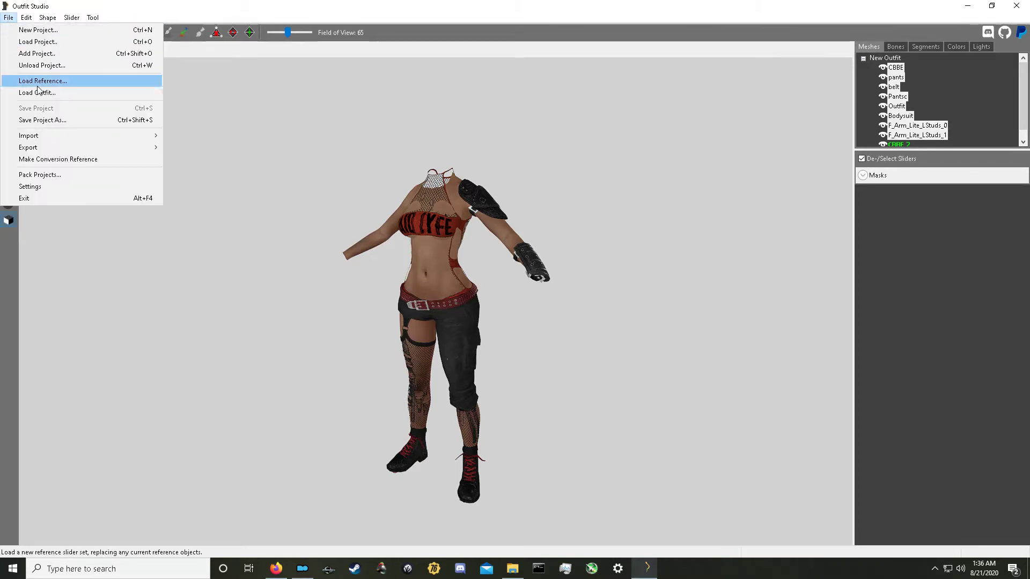
mouse_move(56, 147)
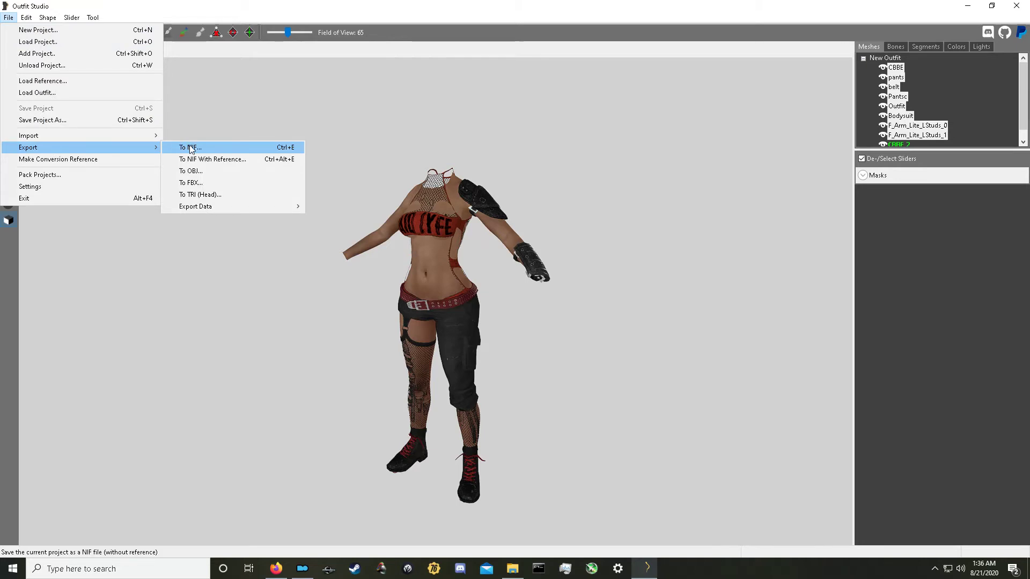
left_click(224, 152)
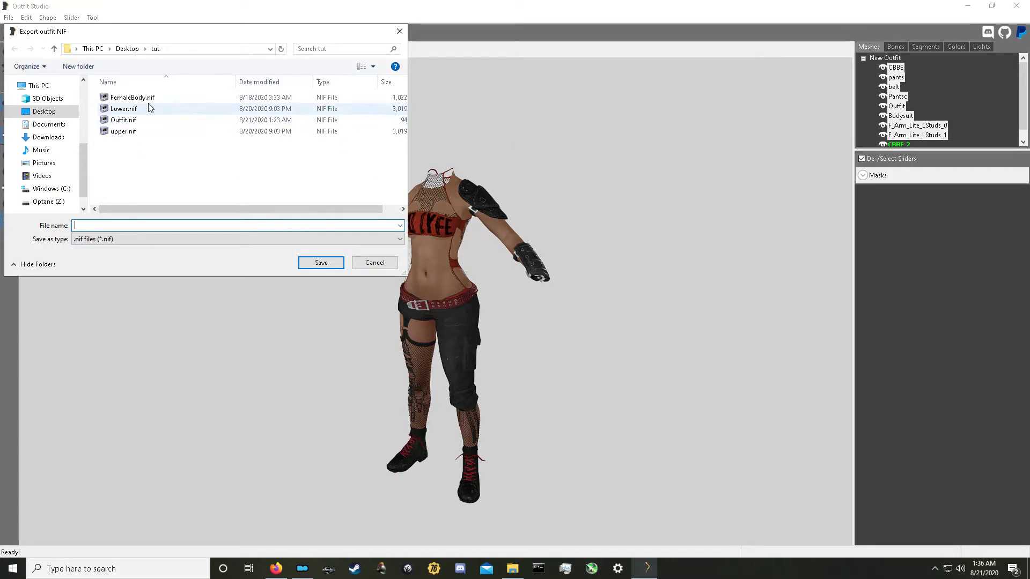
left_click(132, 123)
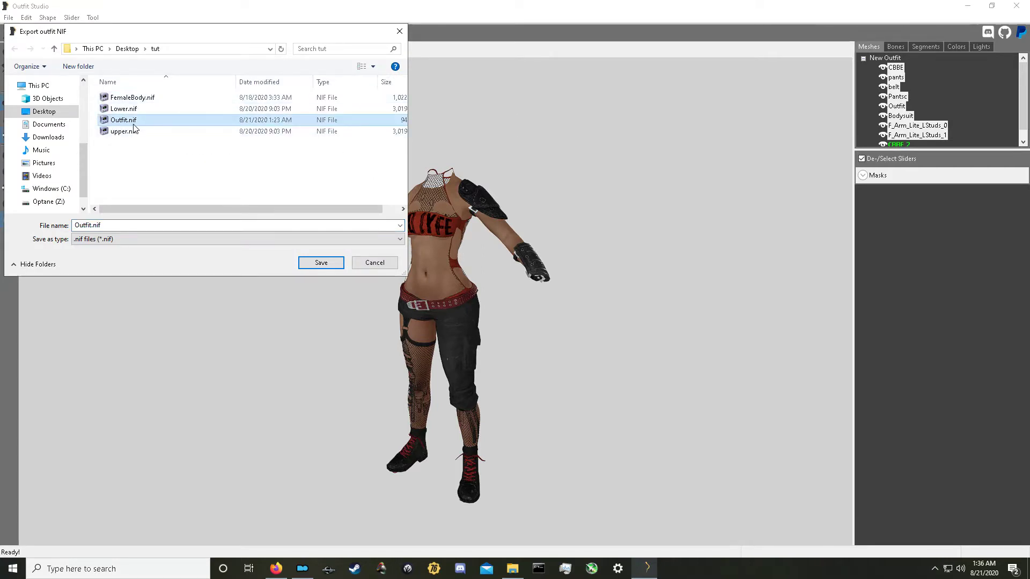
left_click(325, 262)
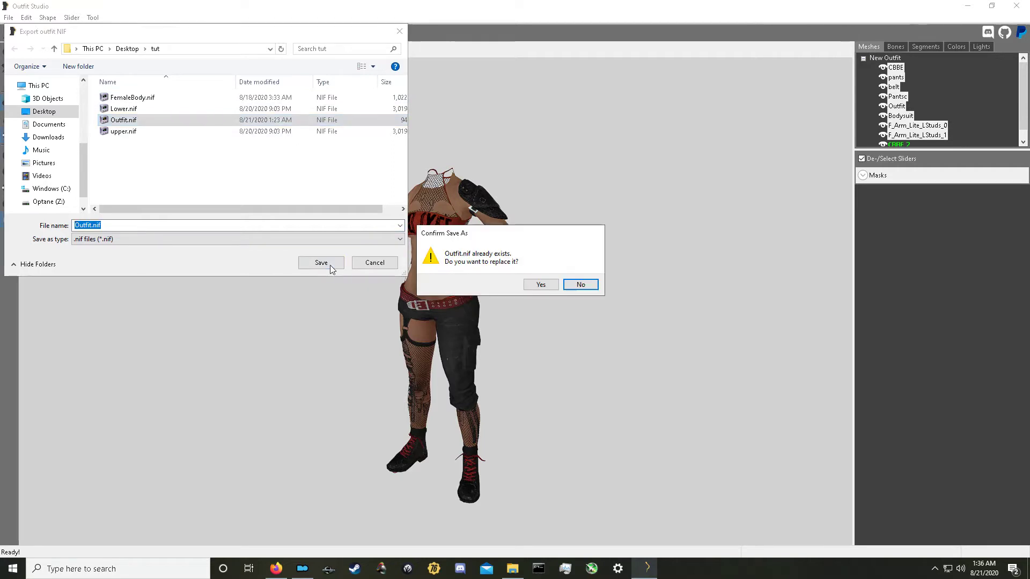
left_click(542, 285)
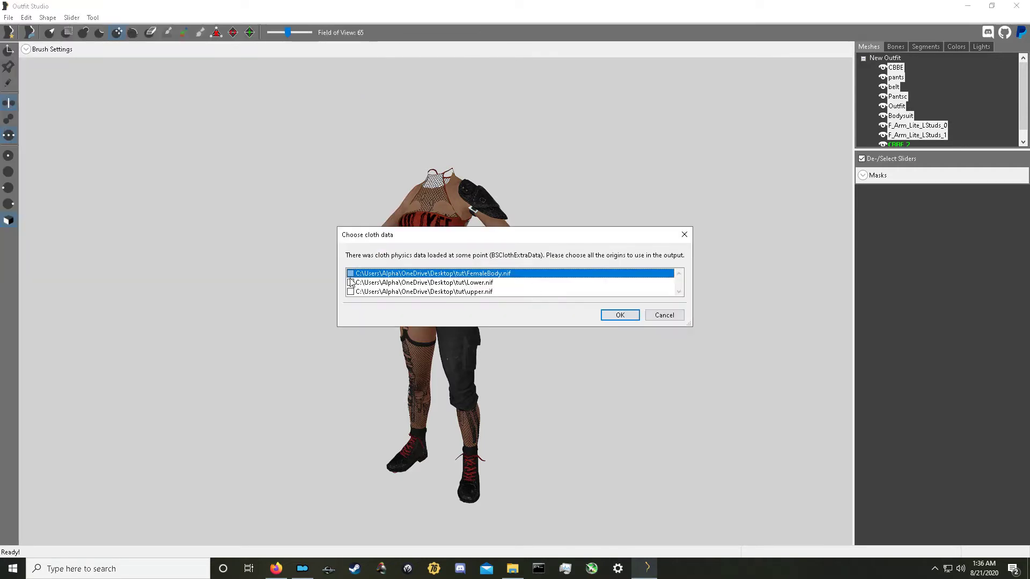
Include the cloth physics data from FemaleBody.nif, Lower.nif and upper.nif in the export, and close Outfit Studio
left_click(350, 292)
left_click(351, 283)
left_click(351, 272)
left_click(617, 316)
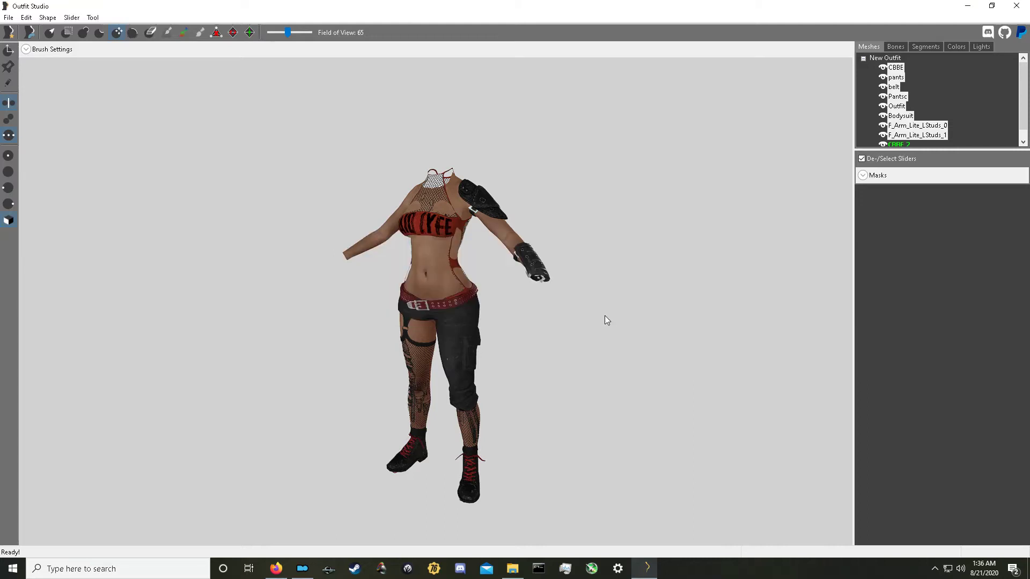
left_click(1018, 5)
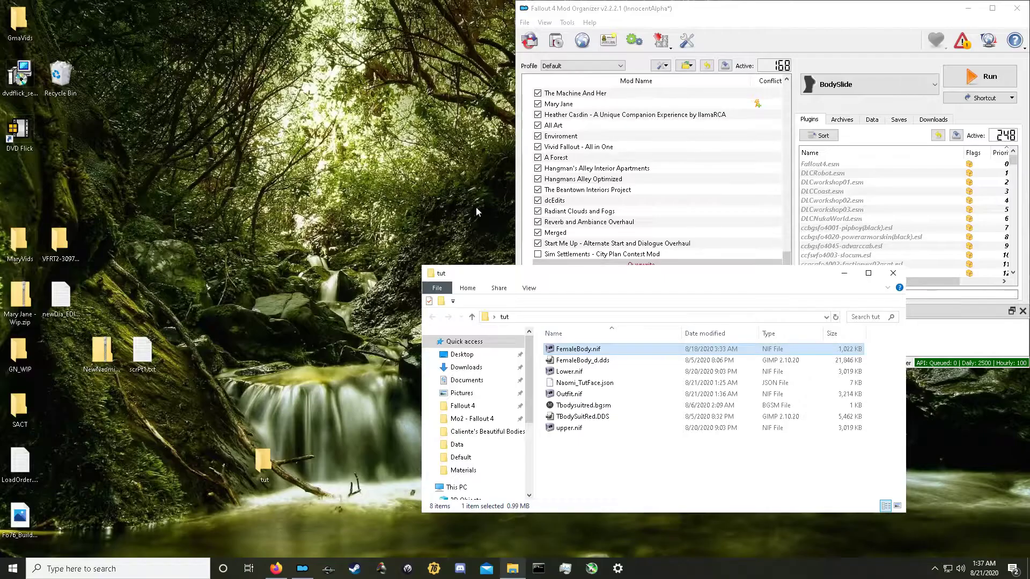
Open the exported Outfit.nif from the tut folder in Outfit Studio
left_click(598, 395)
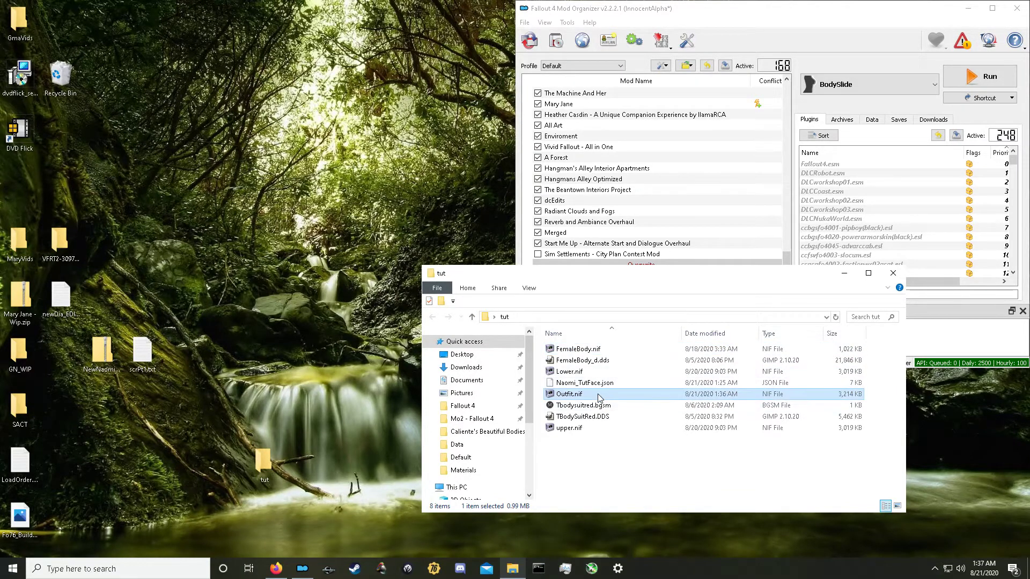
right_click(598, 397)
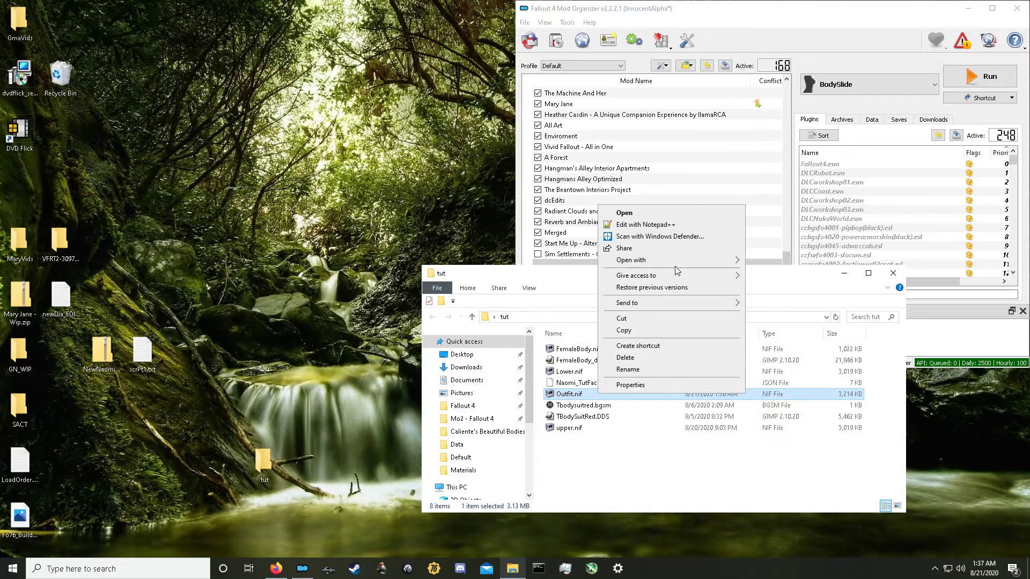
mouse_move(723, 265)
left_click(778, 273)
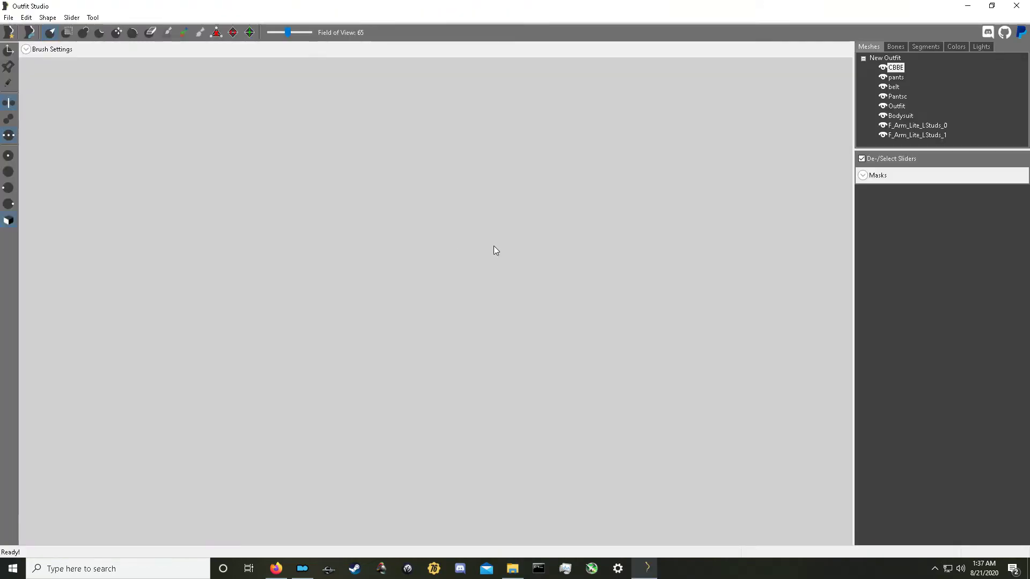
mouse_move(549, 251)
right_mouse_down()
mouse_move(333, 256)
mouse_move(536, 253)
right_mouse_up()
Examine the exported outfit's bone list and its meshes on the model, and close Outfit Studio
left_click(893, 48)
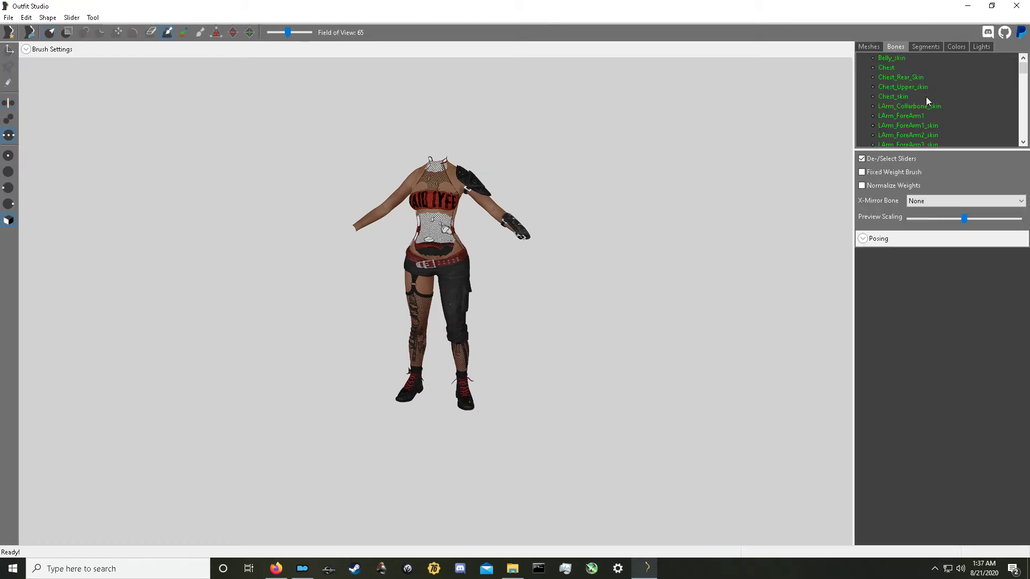
scroll(946, 103, "up", 10)
left_click(868, 47)
right_click_drag(629, 251, 526, 341)
scroll(531, 263, "up", 3)
scroll(503, 363, "down", 3)
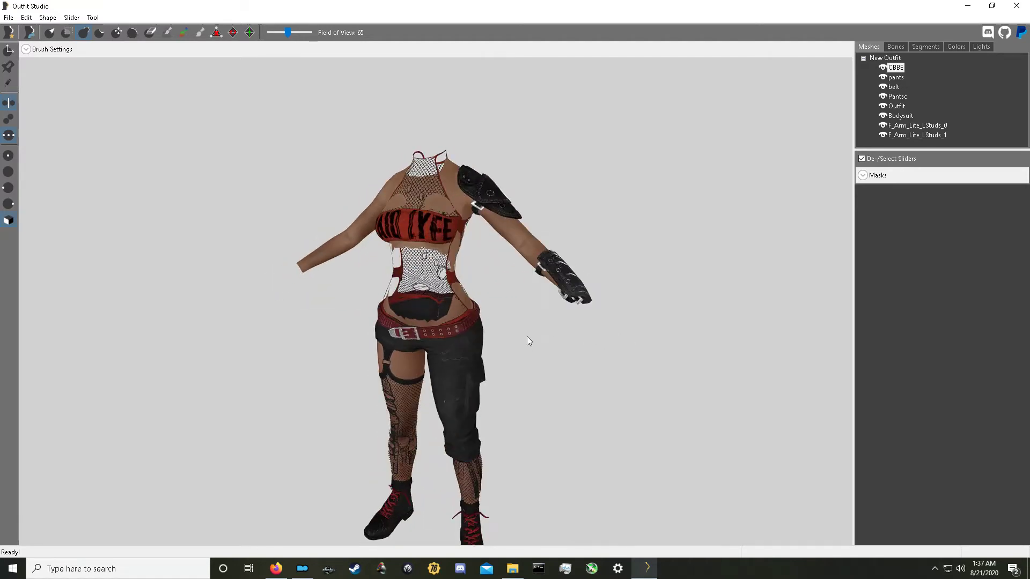
left_click(1023, 5)
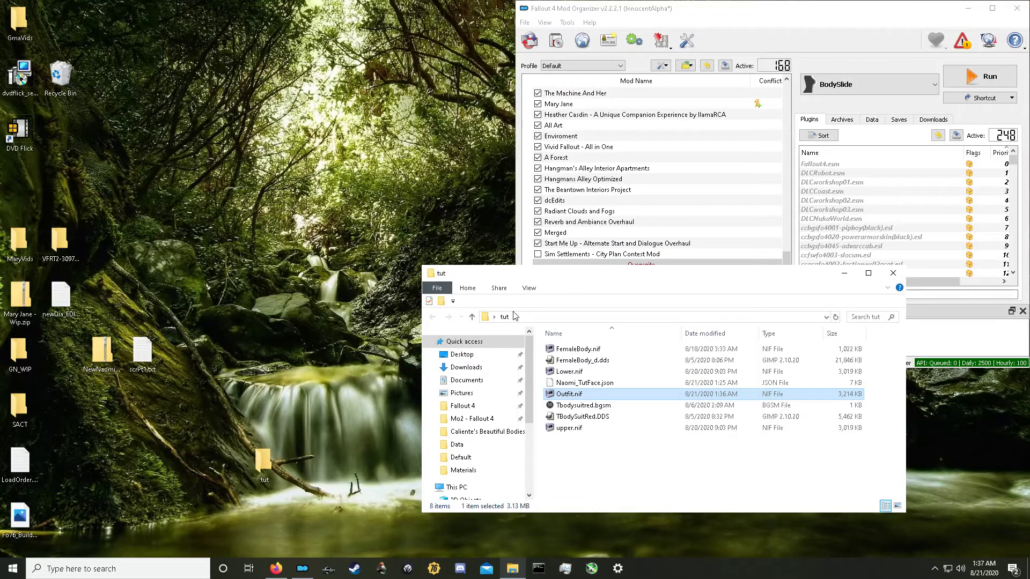
Open FemaleBody.nif from the tut folder
left_click(590, 353)
left_click(617, 384)
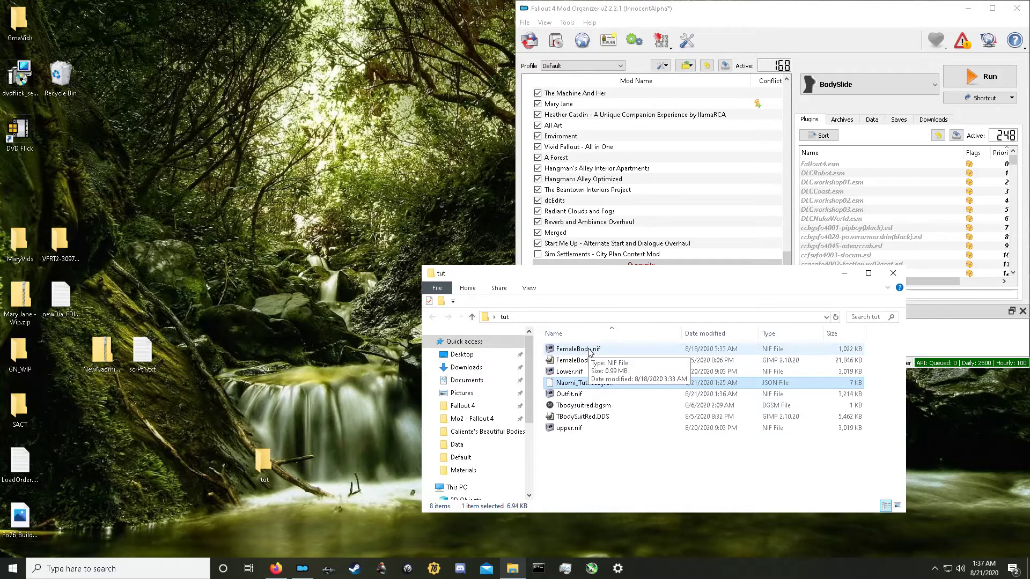
double_click(579, 350)
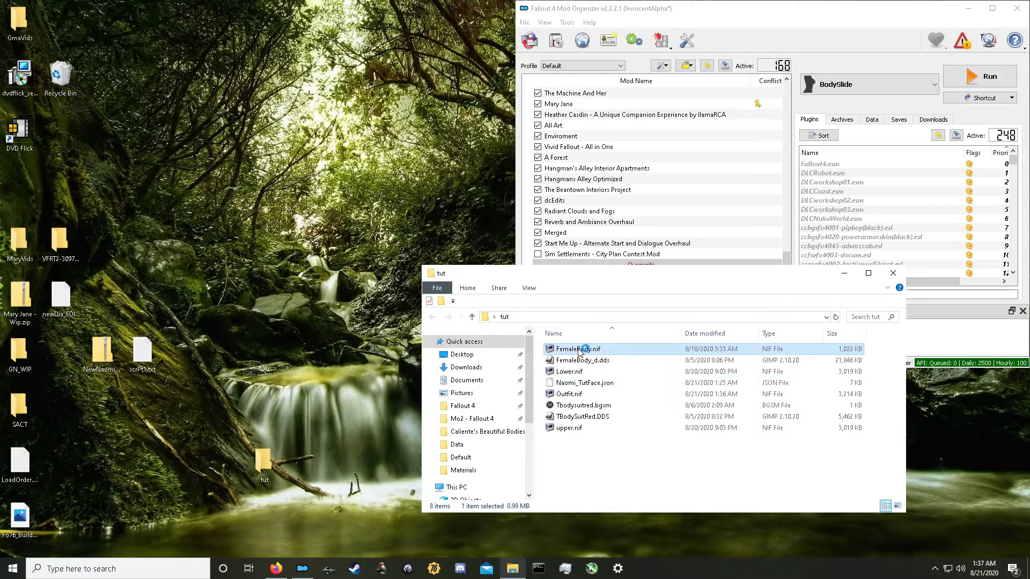
Inspect the CBBE body's material path and shader texture set in FemaleBody.nif, and close the file
left_click(861, 272)
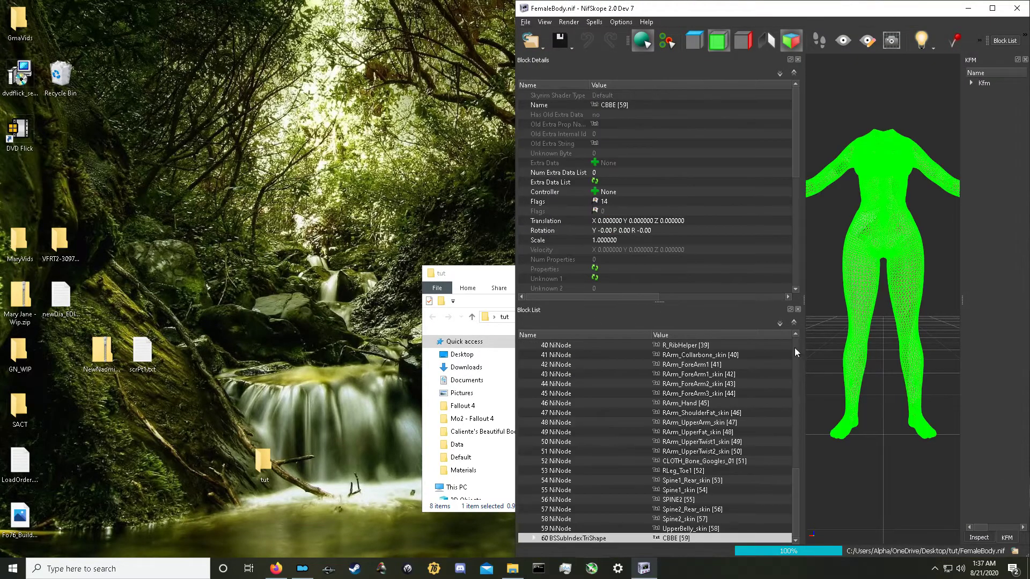
left_click(533, 538)
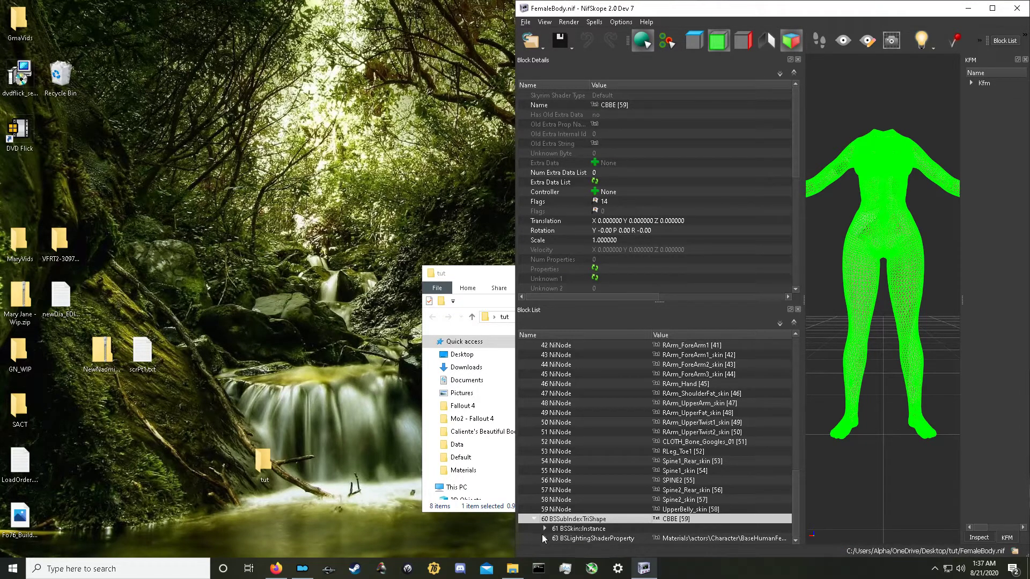
left_click(543, 538)
left_click(611, 539)
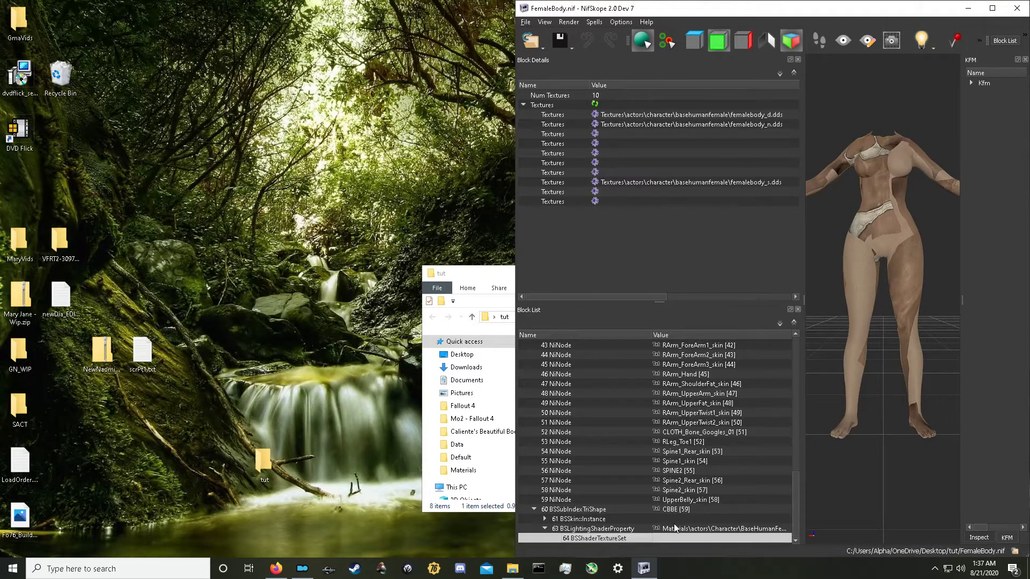
left_click(686, 528)
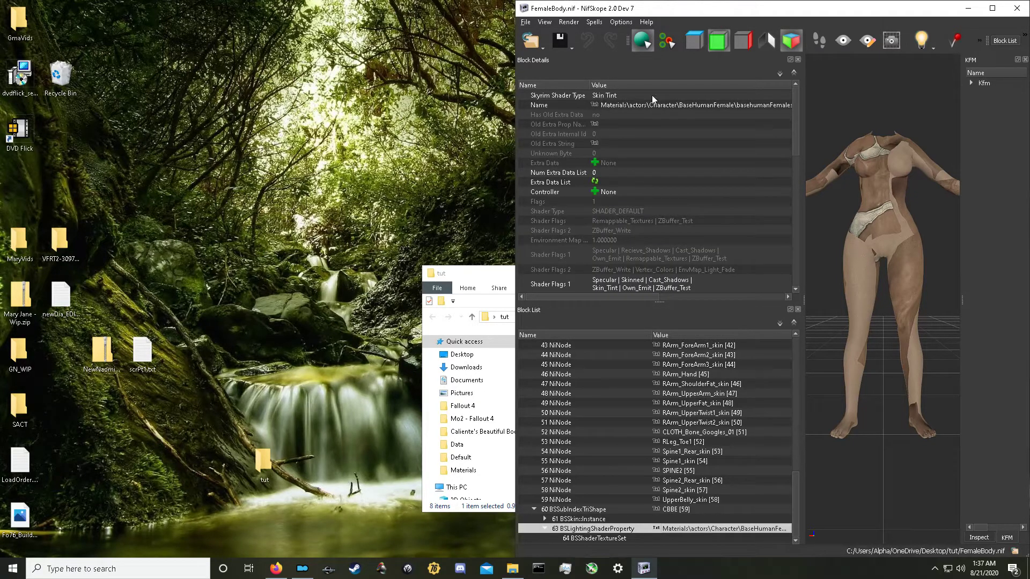
left_click(593, 539)
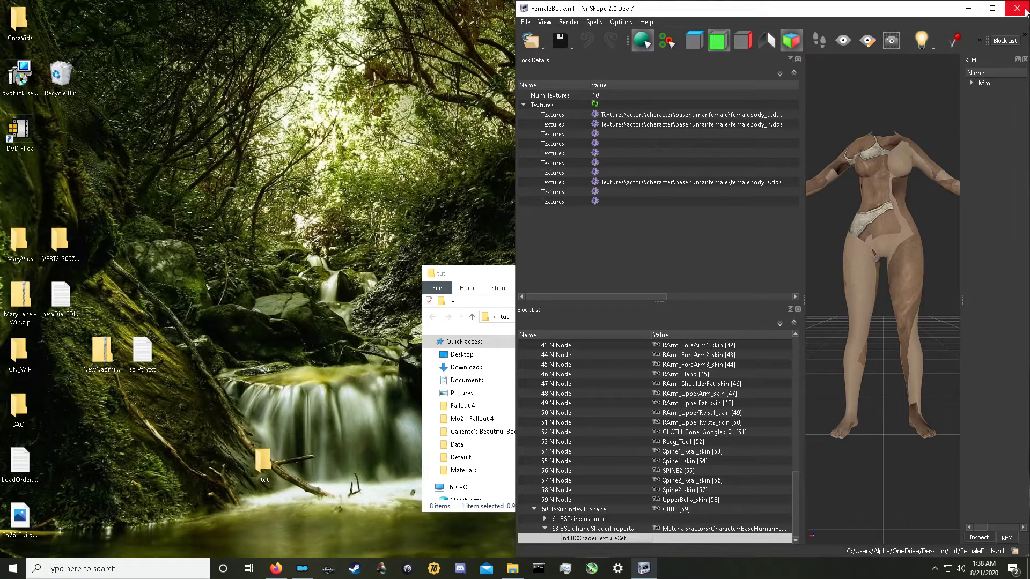
left_click(1025, 9)
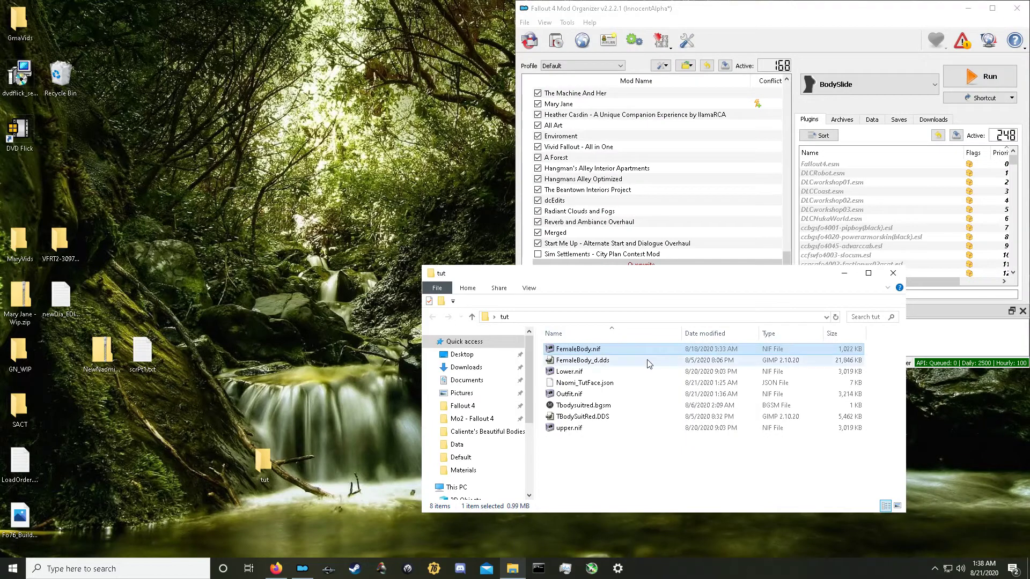
Open Outfit.nif from the tut folder and inspect the Bodysuit mesh's material path, its shader texture set and the model
double_click(610, 394)
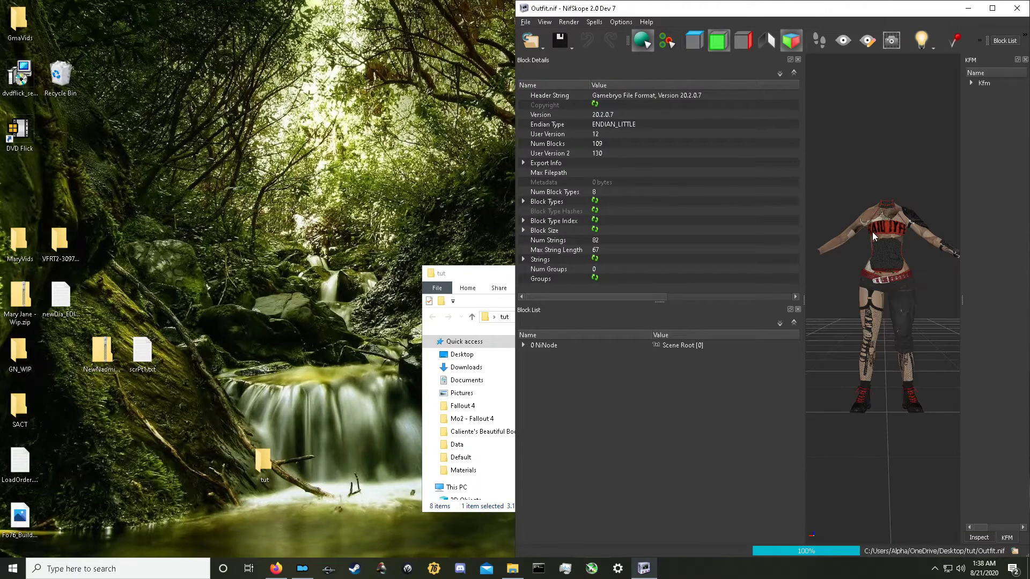
left_click(886, 227)
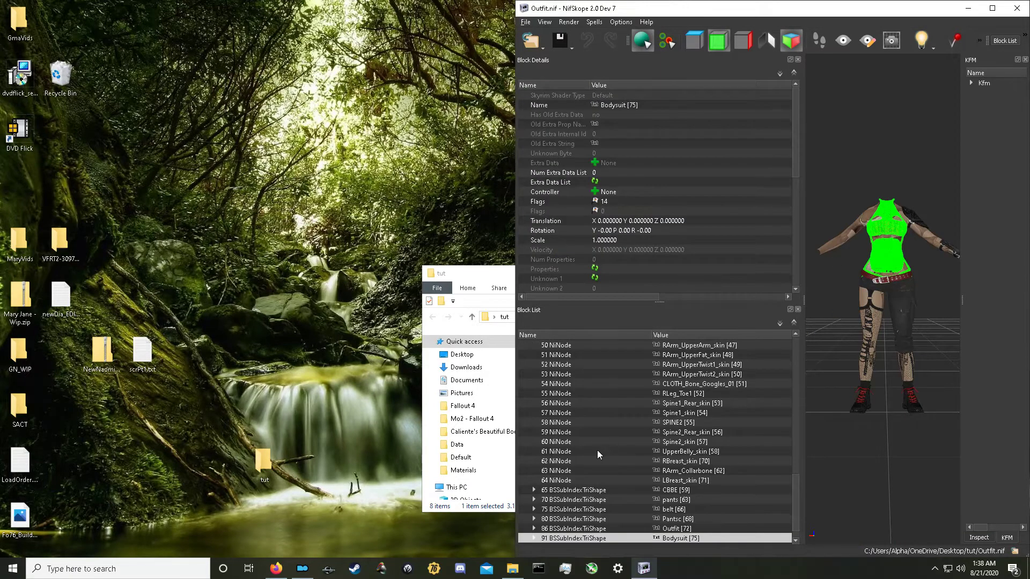
scroll(537, 504, "down", 1)
left_click(534, 519)
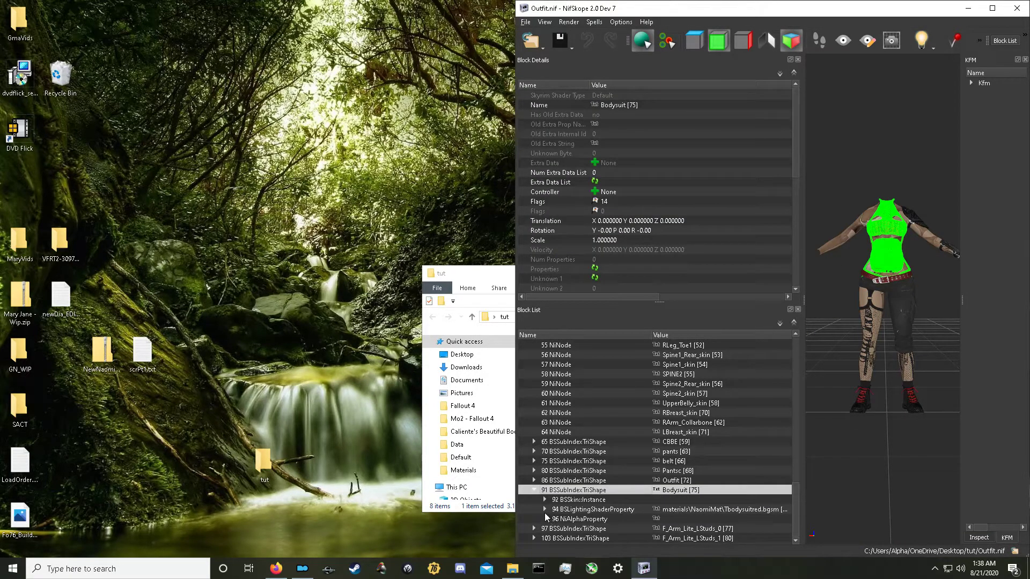
left_click(545, 510)
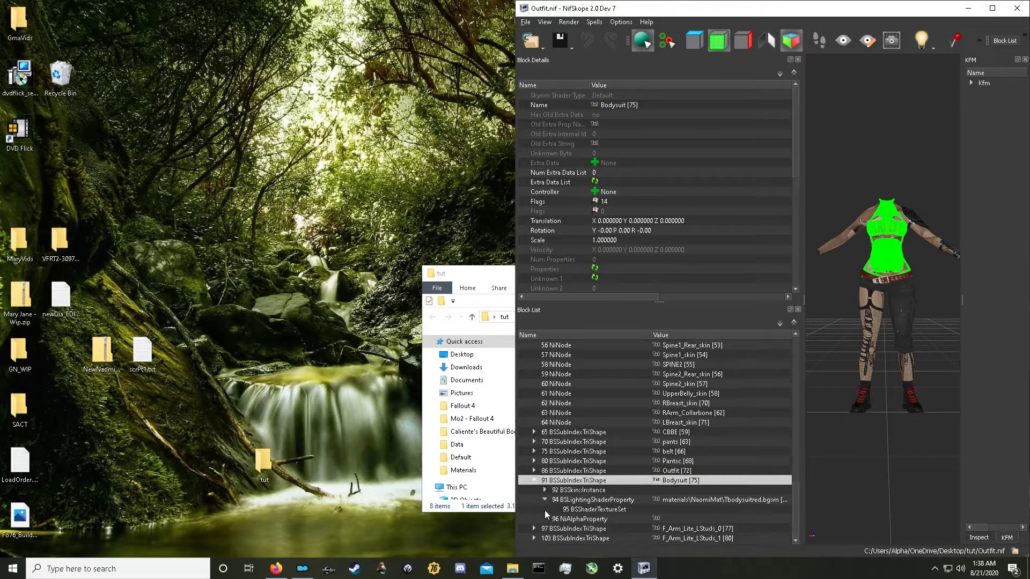
left_click(698, 500)
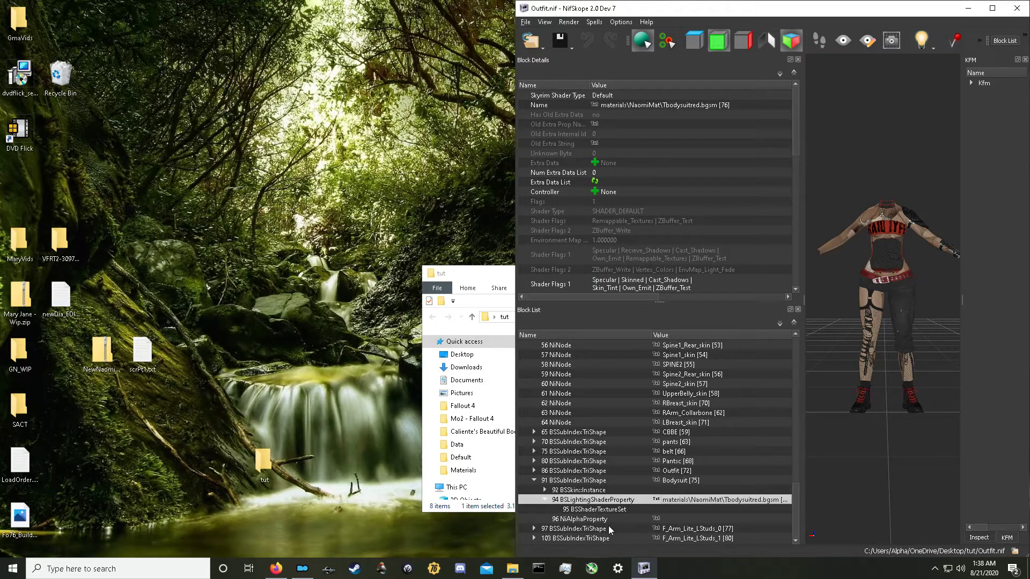
left_click(621, 511)
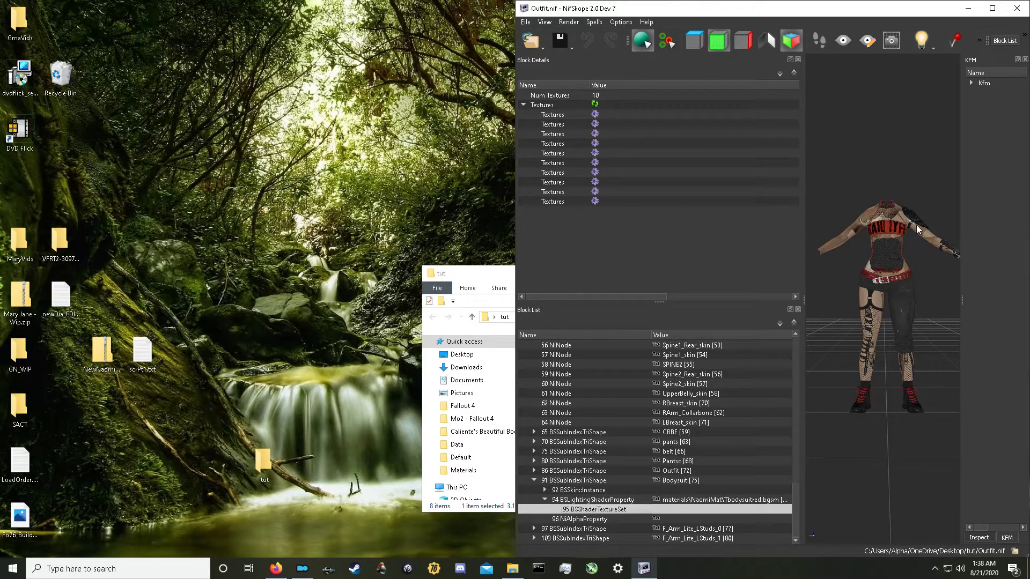
right_click_drag(916, 225, 851, 232)
left_click(912, 187)
left_click_drag(912, 189, 892, 246)
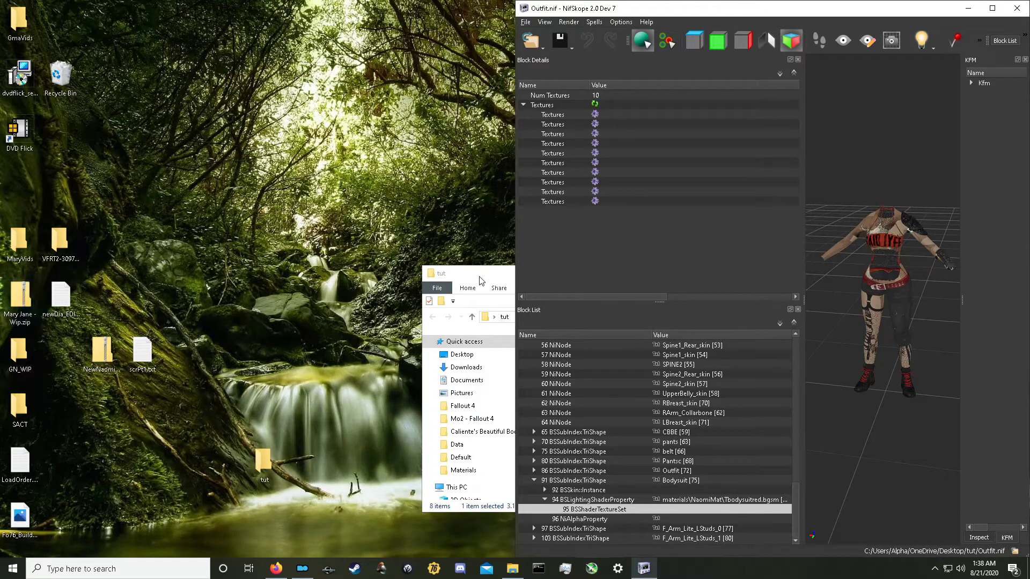
Browse to the game's Data\Materials\NaomiMat folder and match Tbodysuitred.bgsm to the Bodysuit's material path
left_click_drag(481, 281, 95, 79)
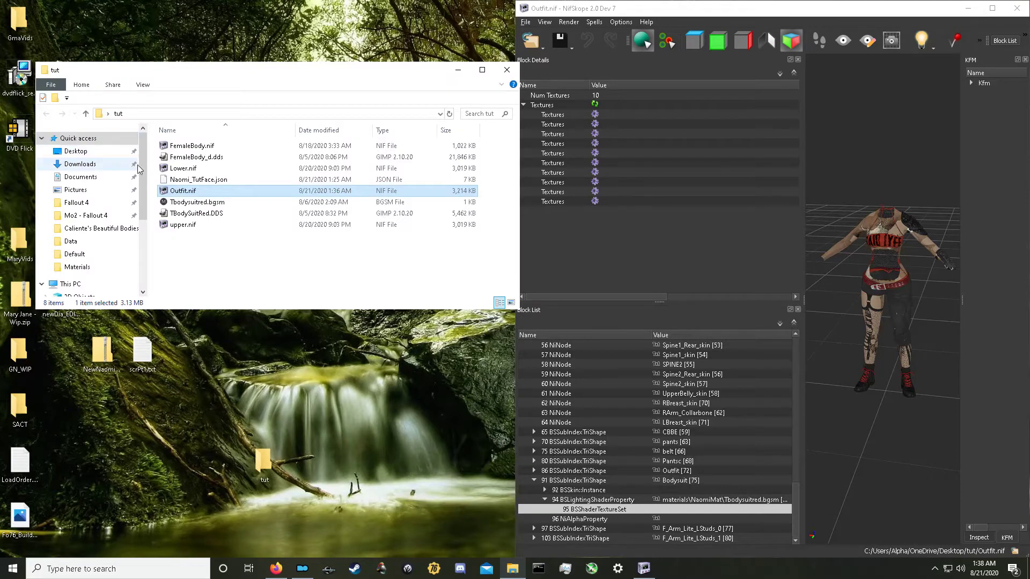
left_click(83, 243)
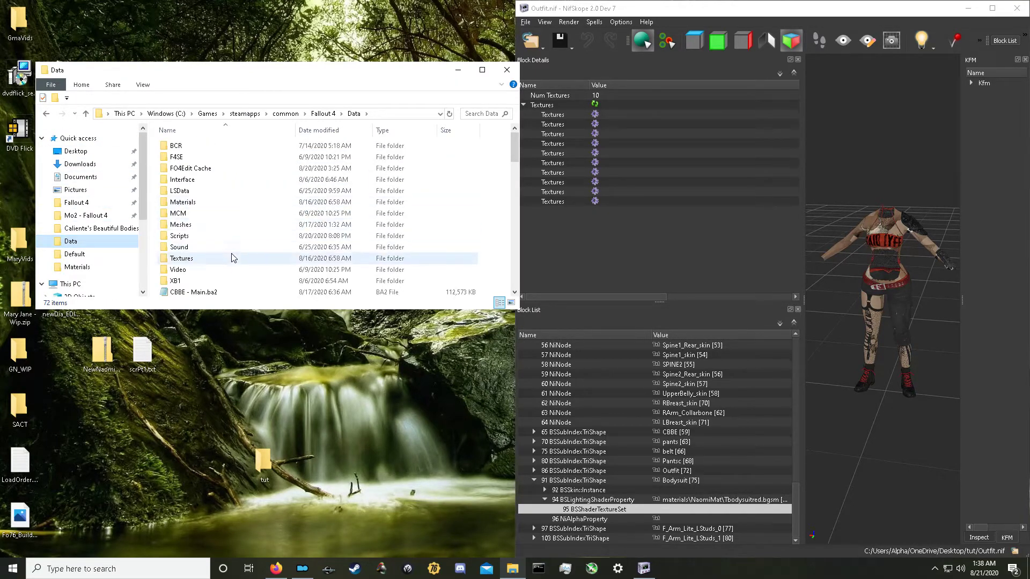
double_click(230, 204)
double_click(186, 146)
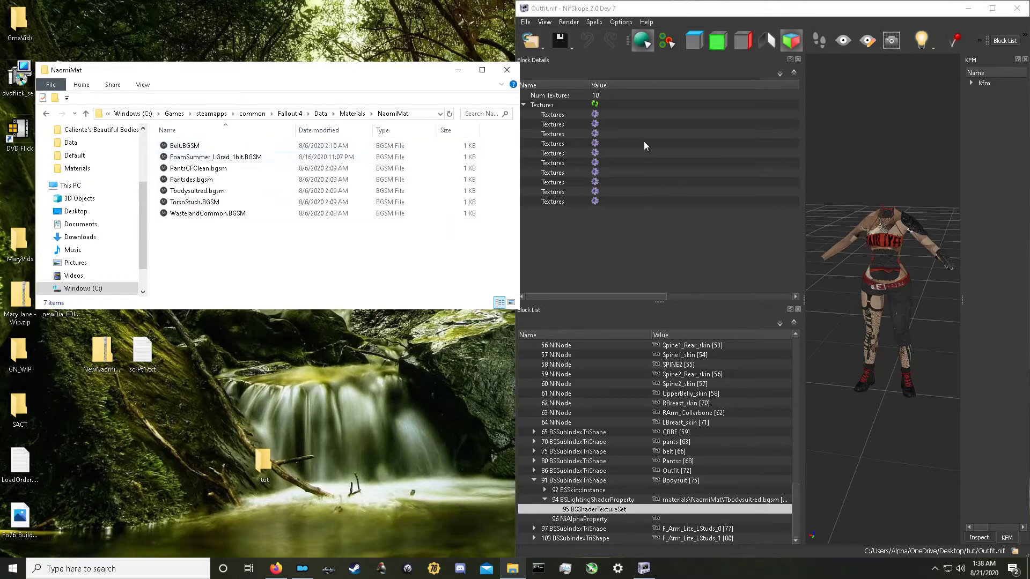
left_click(679, 505)
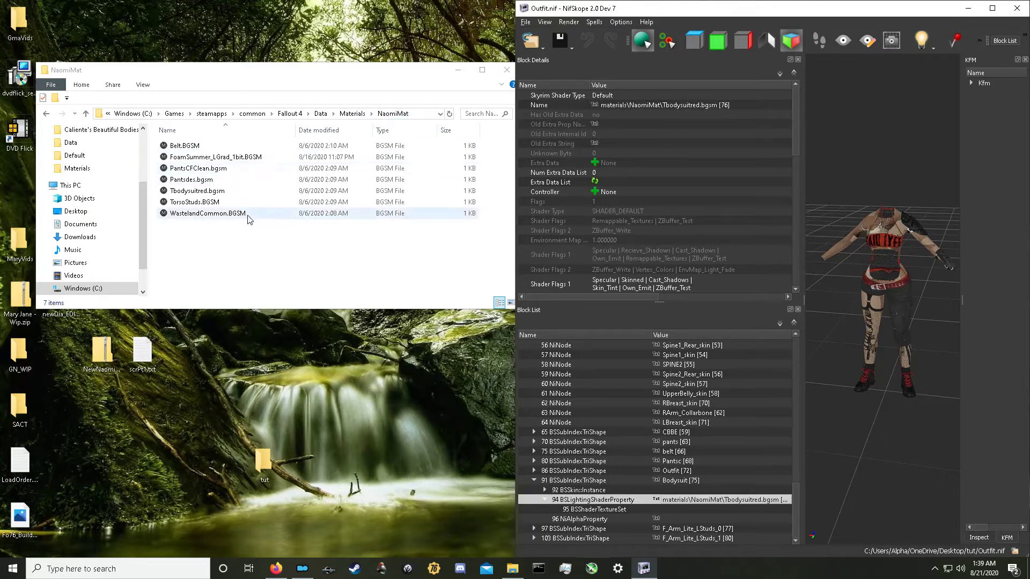
left_click(210, 192)
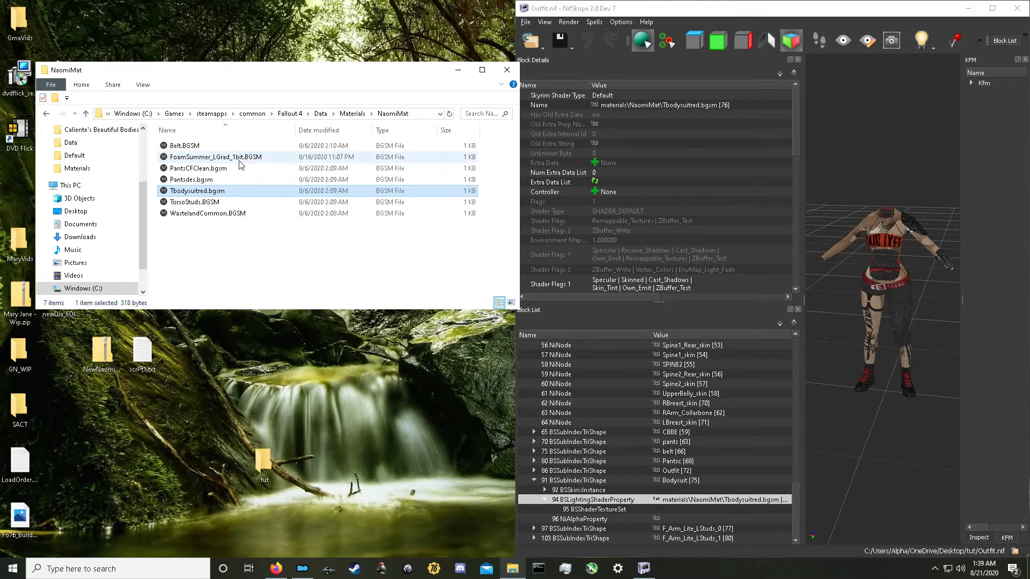
Compare the Bodysuit's shader texture set with that of the CBBE body in Outfit.nif
left_click(614, 510)
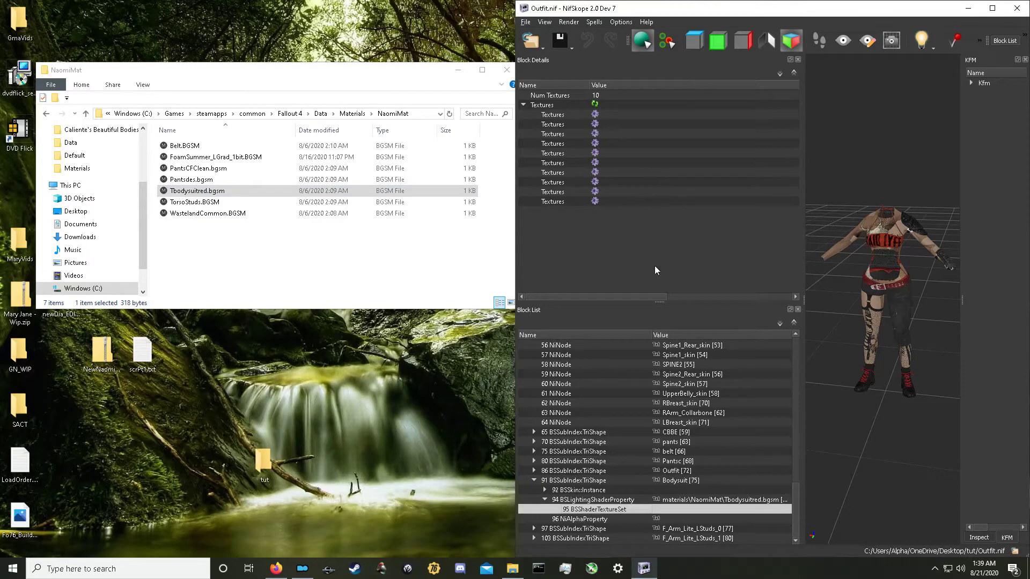
left_click(535, 432)
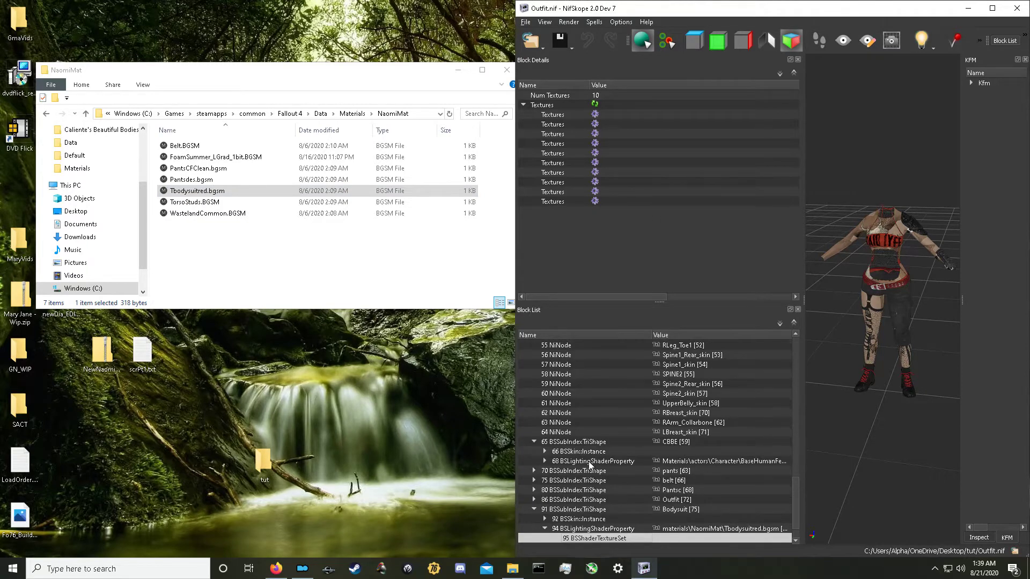
double_click(568, 461)
left_click(592, 452)
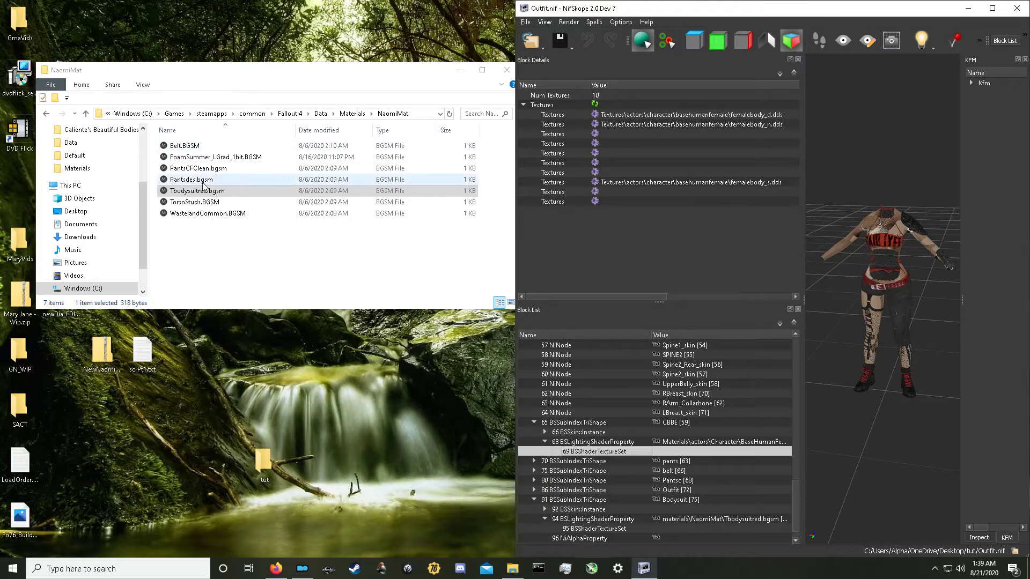
Check the texture paths in Tbodysuitred.bgsm, locate TBodySuitRed.DDS in Data\Textures\NaomiText, and close the folder
double_click(213, 191)
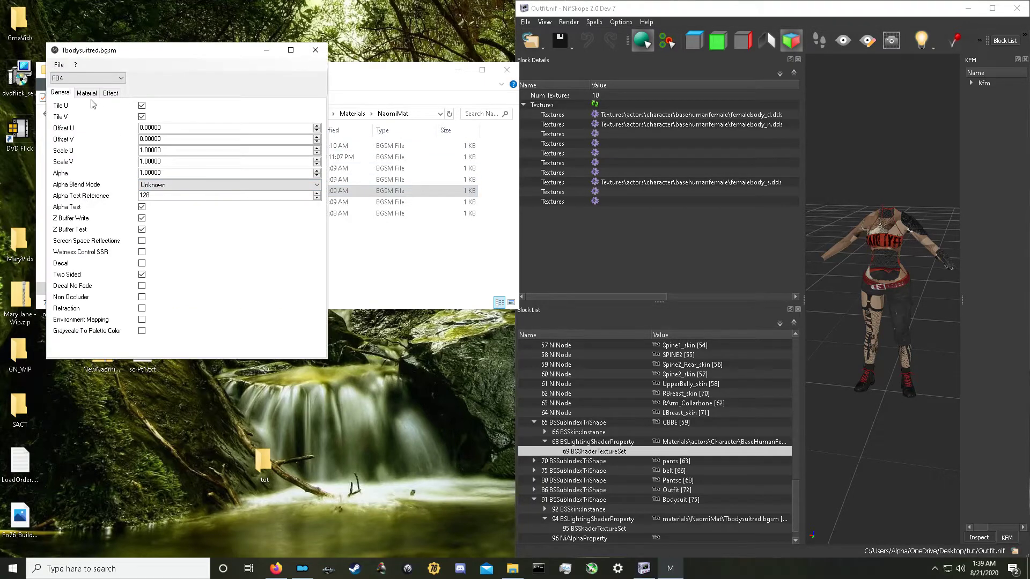
left_click(87, 93)
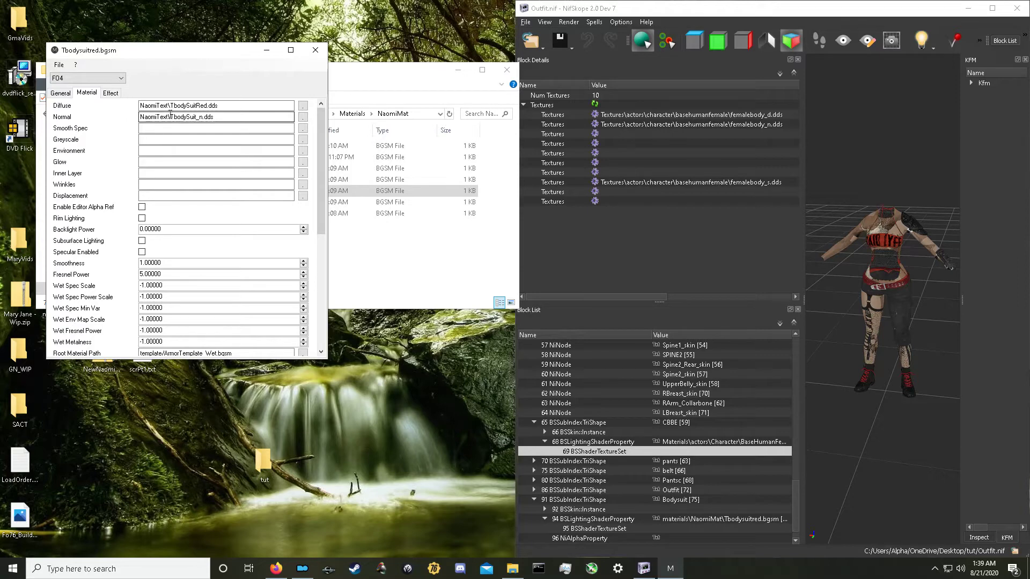
left_click_drag(374, 68, 770, 108)
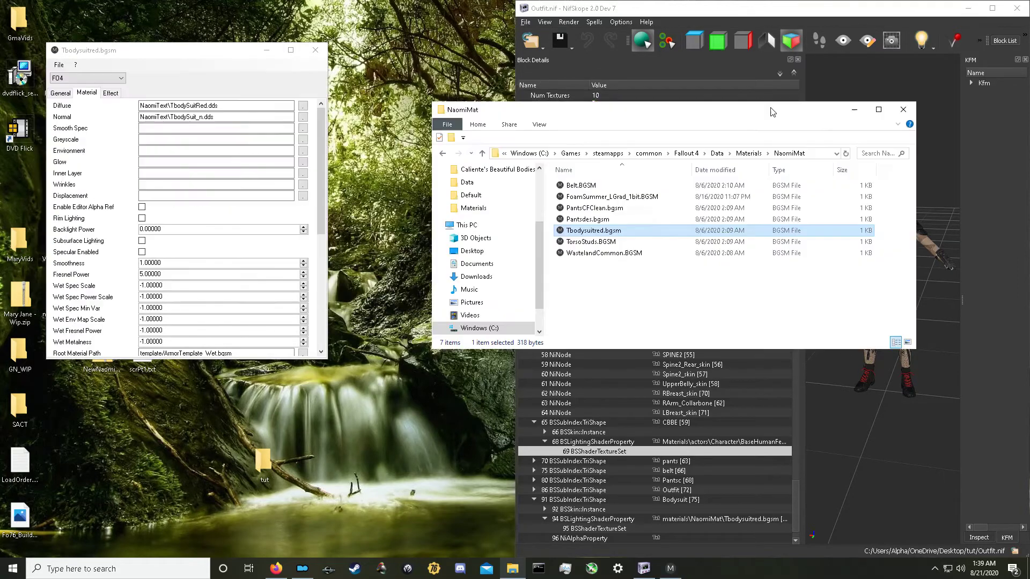
left_click(748, 154)
left_click(750, 154)
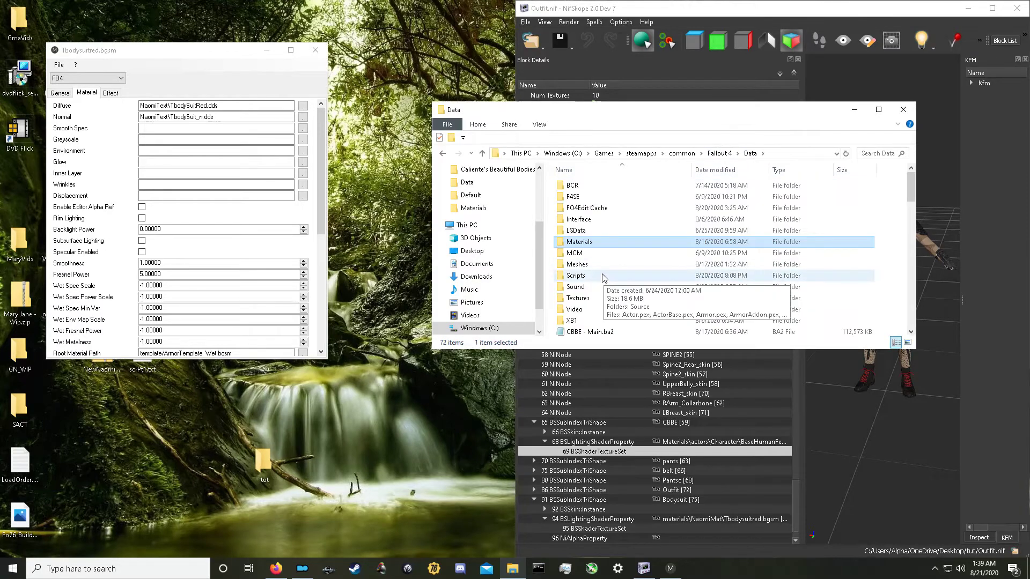
double_click(603, 295)
left_click(586, 216)
double_click(586, 216)
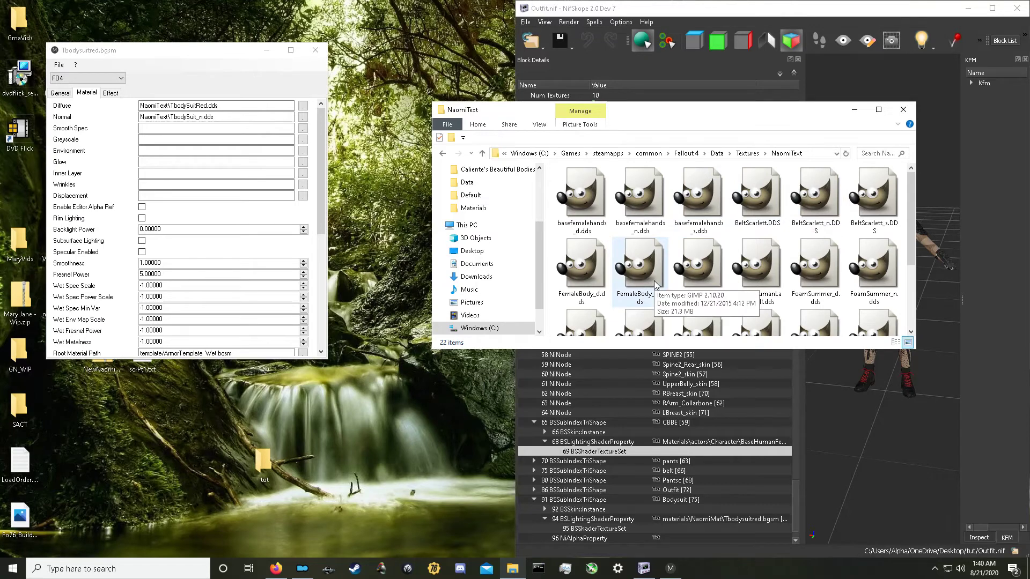
scroll(661, 286, "down", 3)
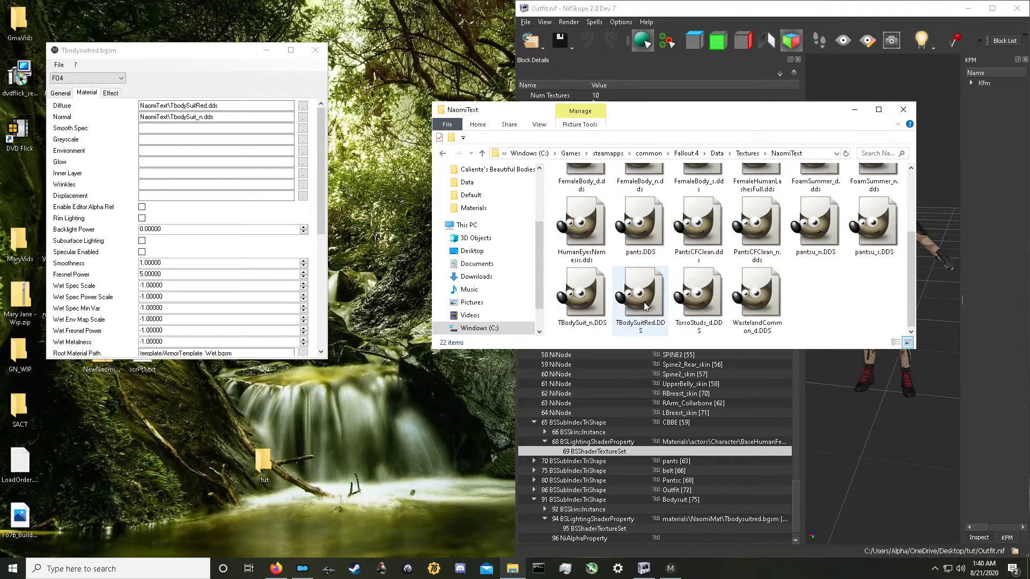
left_click(622, 298)
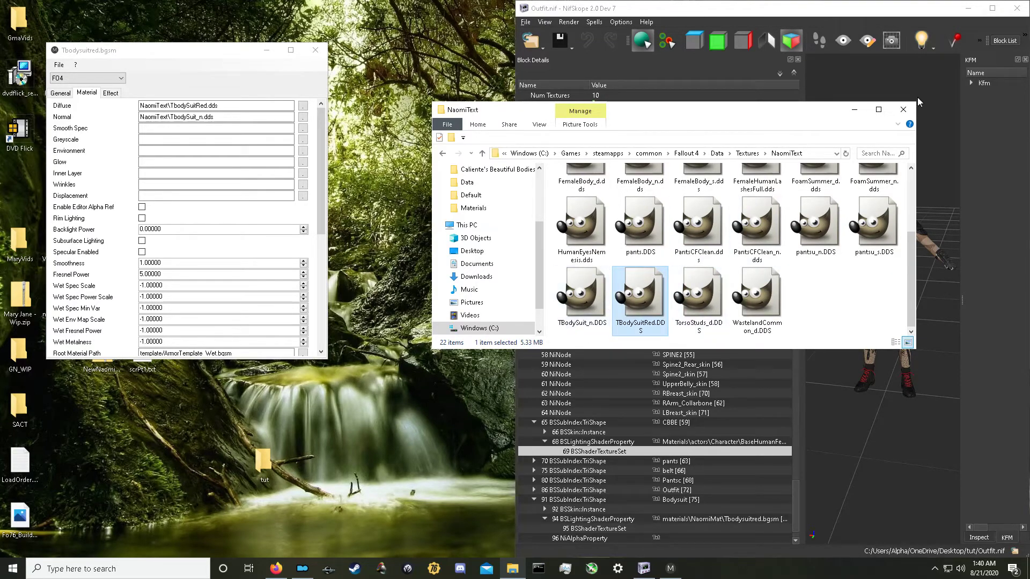
left_click(903, 112)
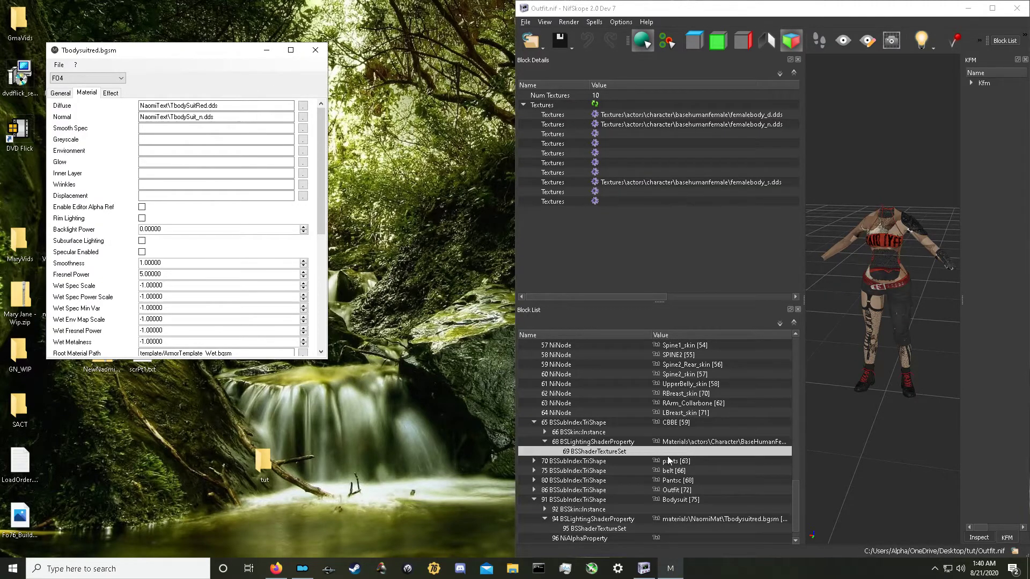
Recheck the Bodysuit's material path and shader texture set, and close both Outfit.nif and Tbodysuitred.bgsm
left_click(700, 520)
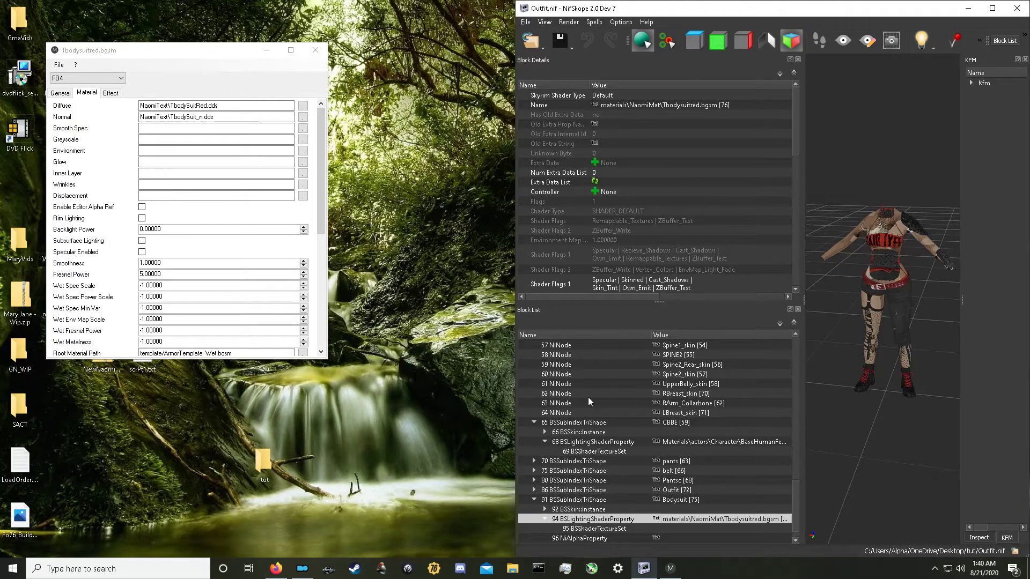
left_click(620, 530)
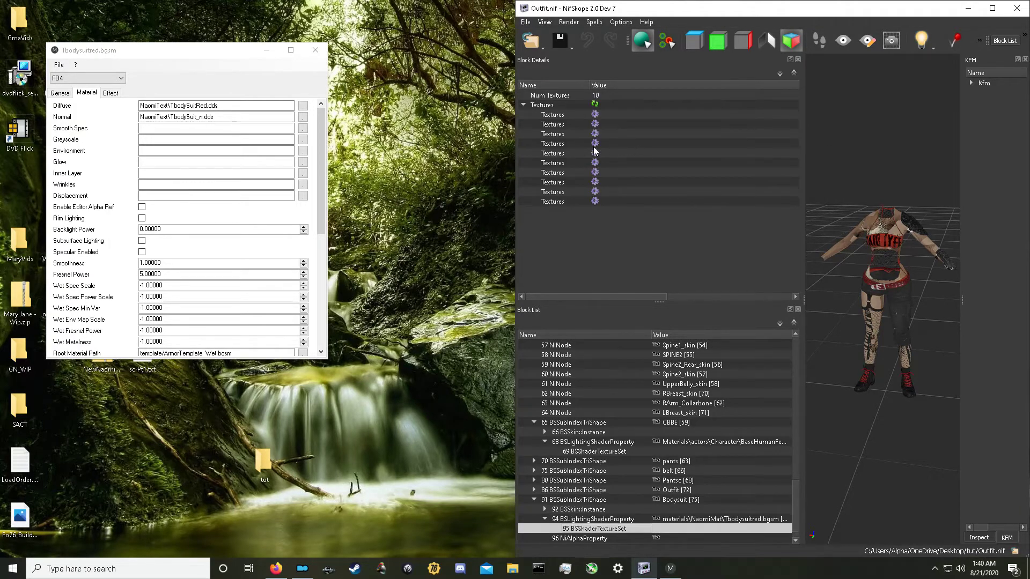
left_click(1017, 8)
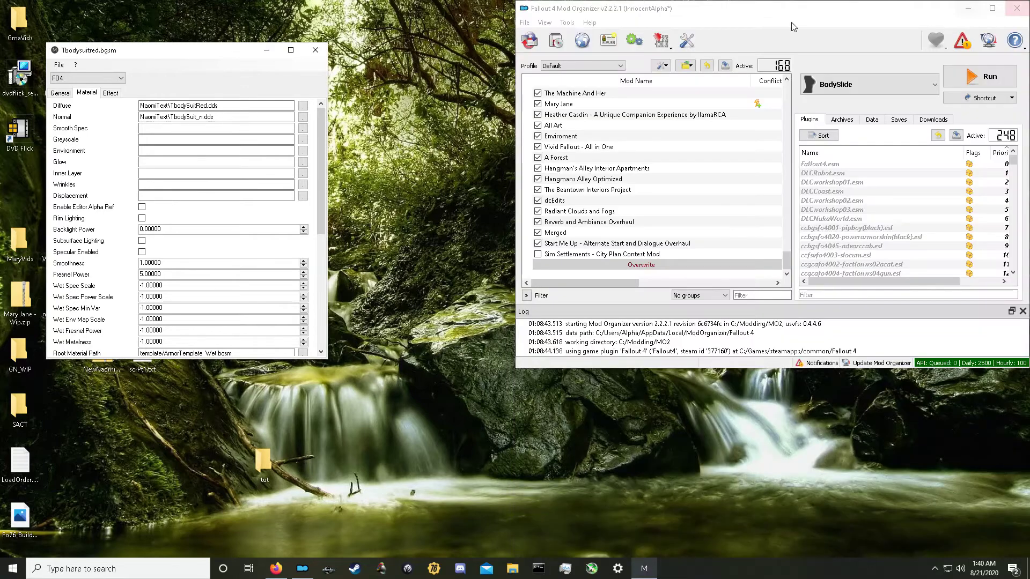
left_click(315, 51)
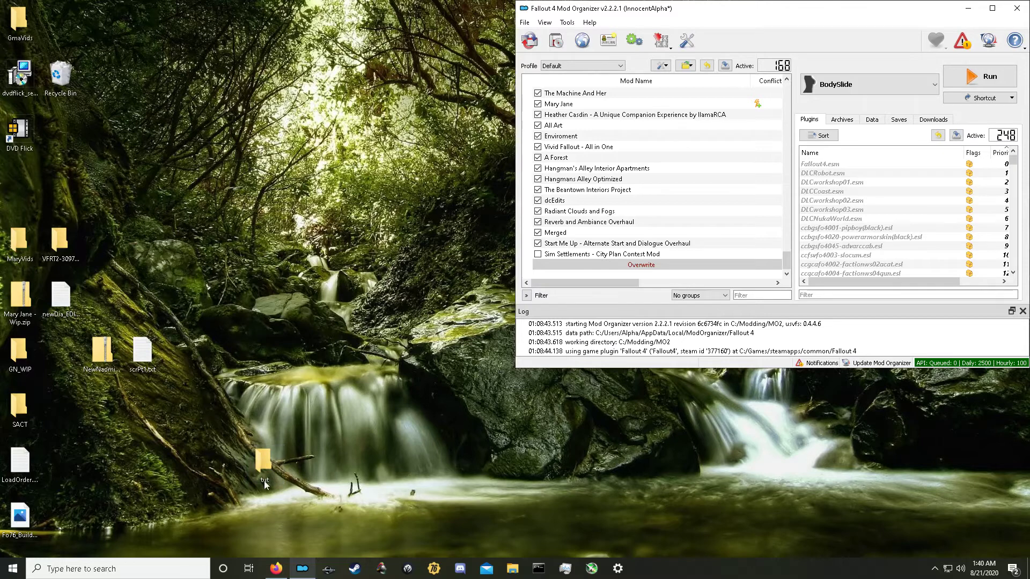
Open FemaleBody_d.dds from the tut folder in GIMP, loading it without mipmaps
double_click(263, 466)
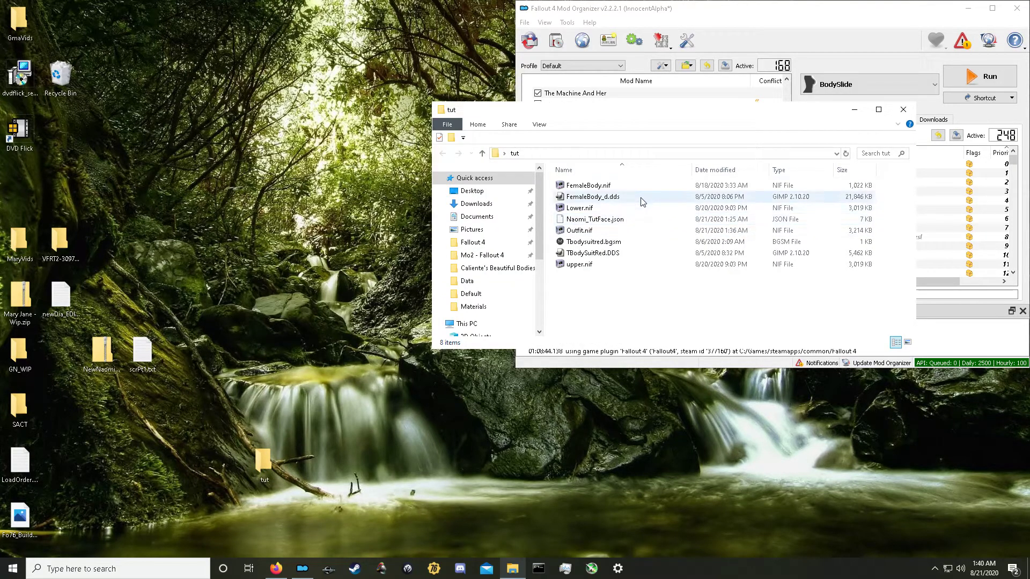
right_click(632, 199)
left_click(592, 199)
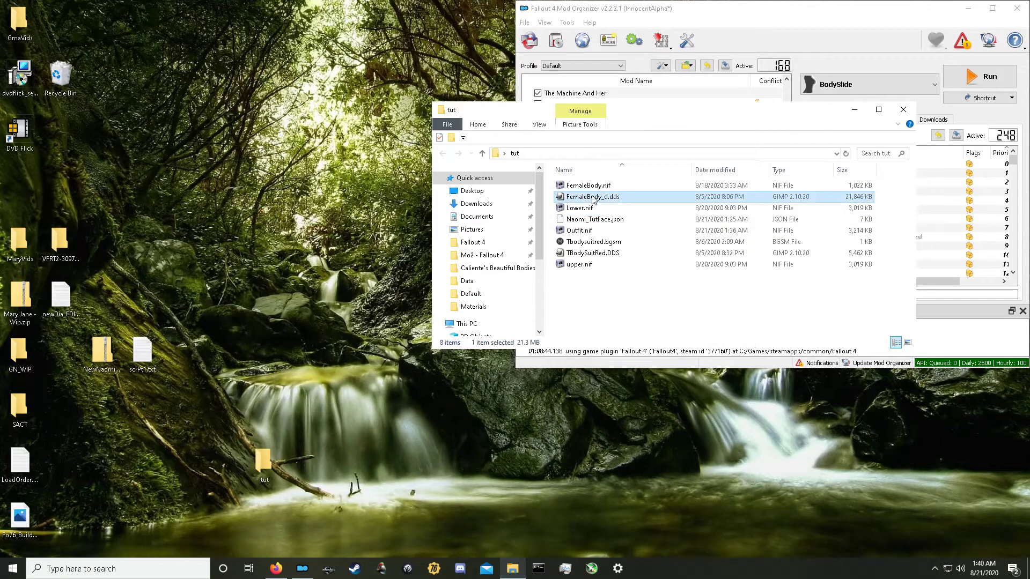
double_click(593, 197)
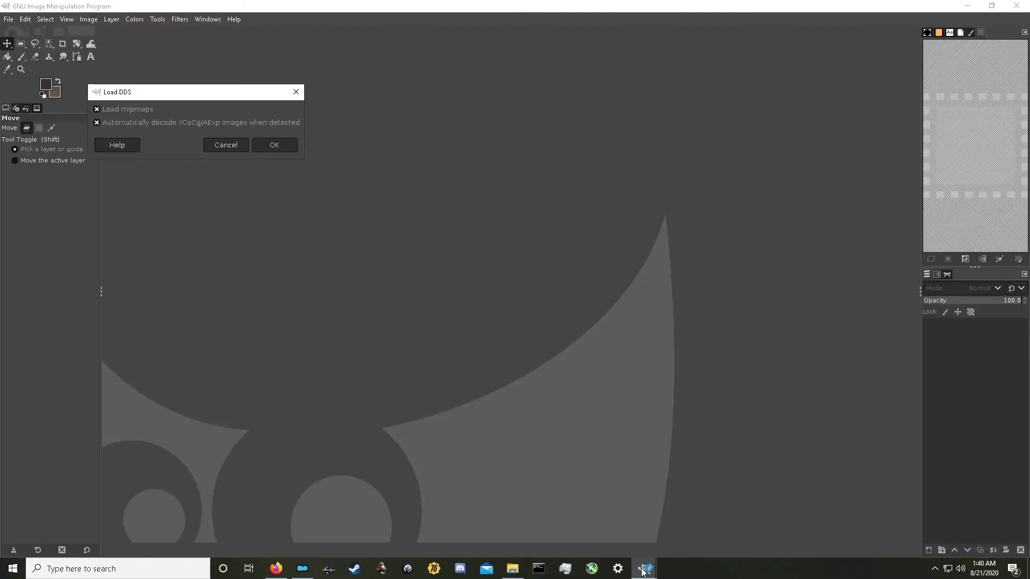
left_click(127, 110)
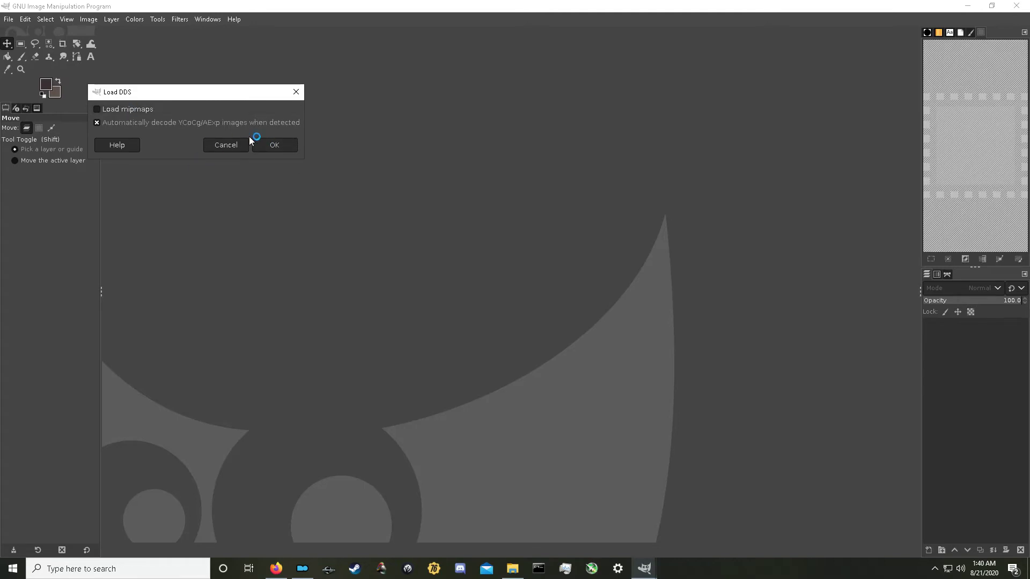
left_click(271, 141)
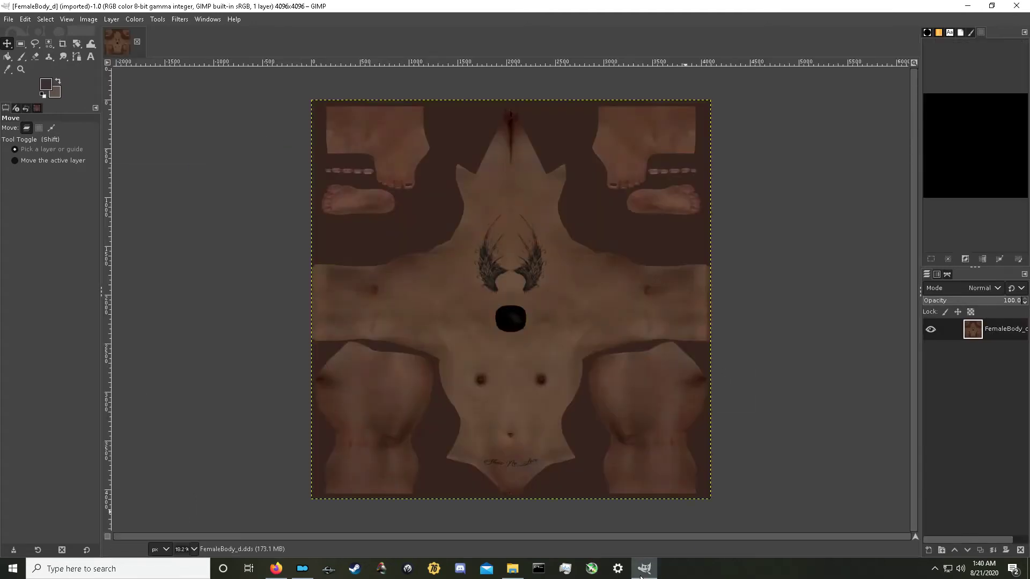
mouse_move(659, 574)
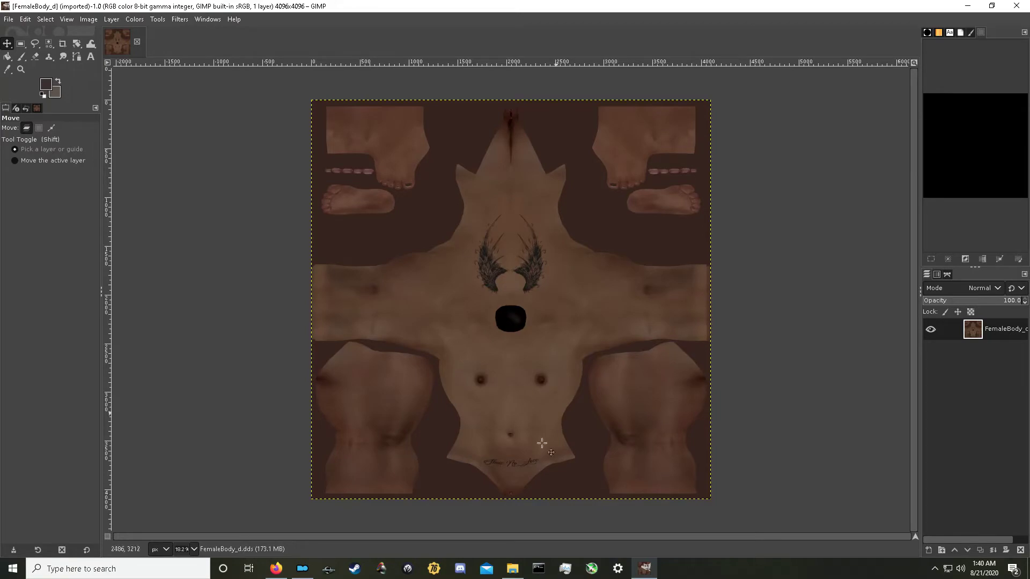
Open TBodySuitRed.DDS from the tut folder in GIMP without mipmaps and compare it with the FemaleBody_d texture
left_click(646, 569)
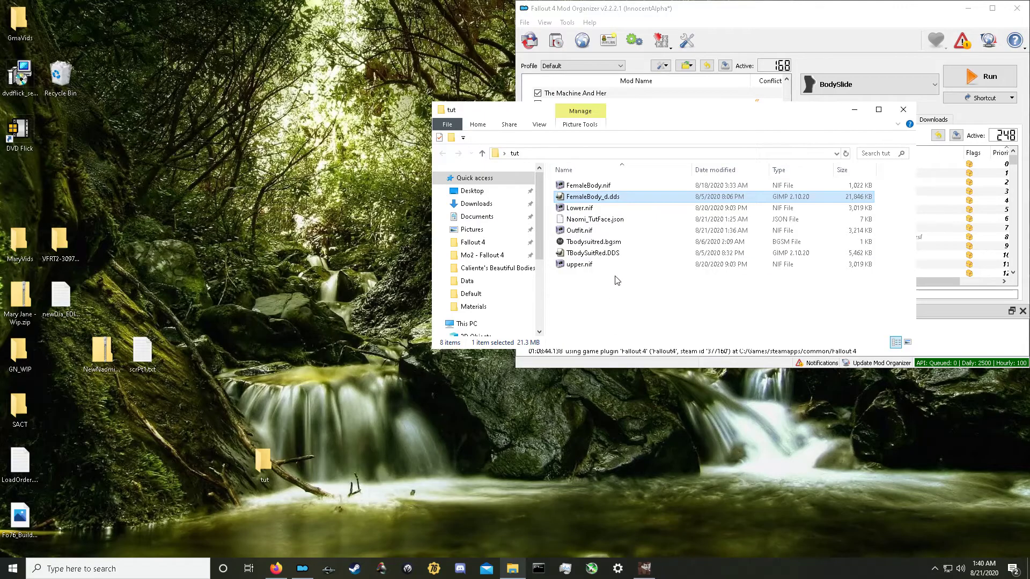
left_click(628, 259)
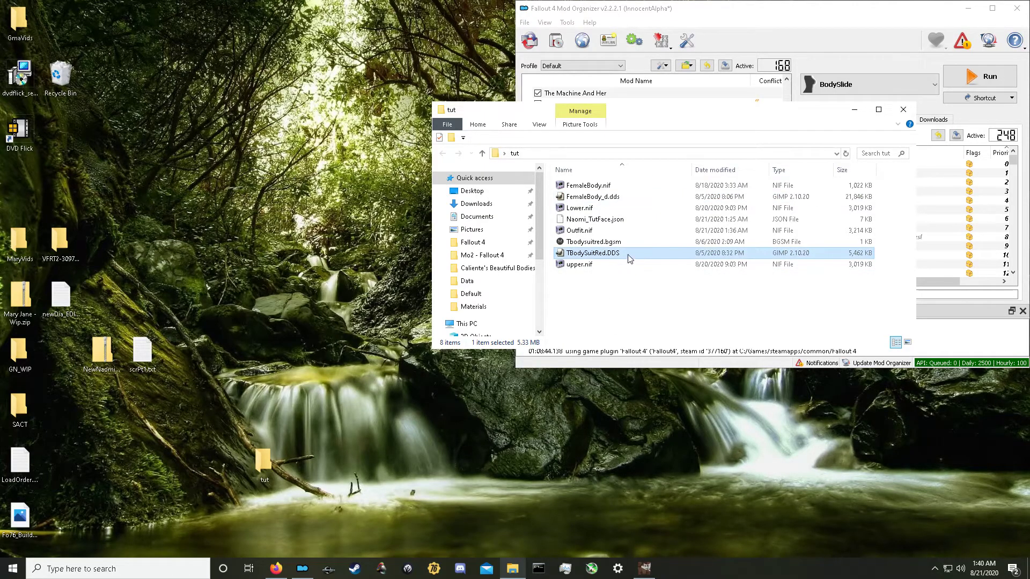
right_click(643, 251)
left_click(621, 254)
double_click(620, 256)
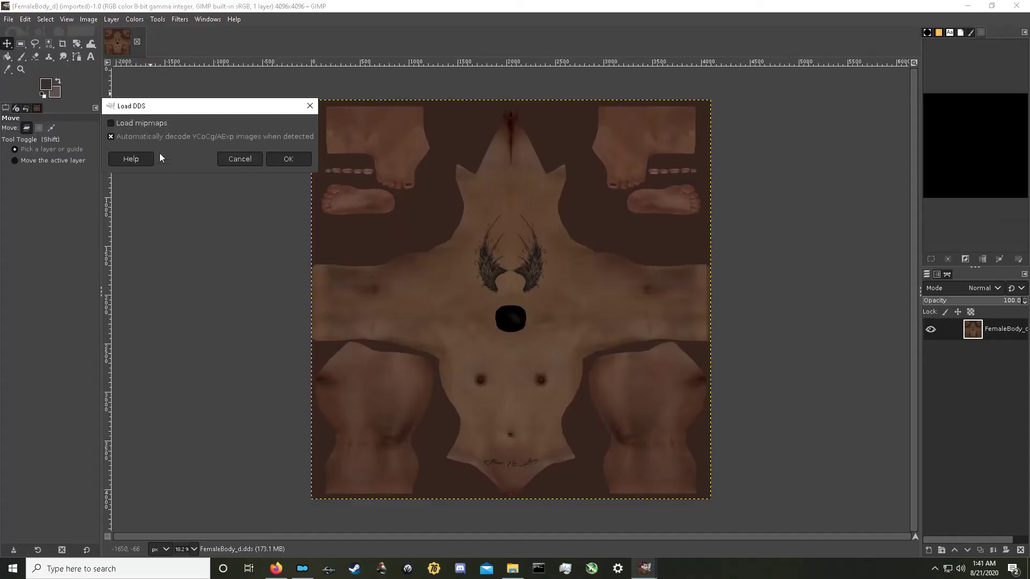
left_click(288, 160)
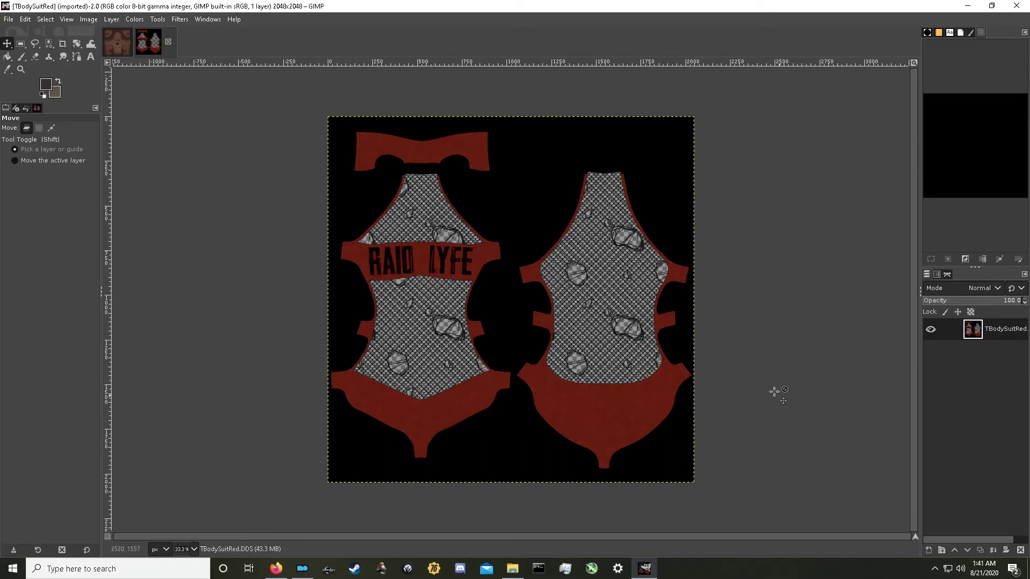
left_click(118, 44)
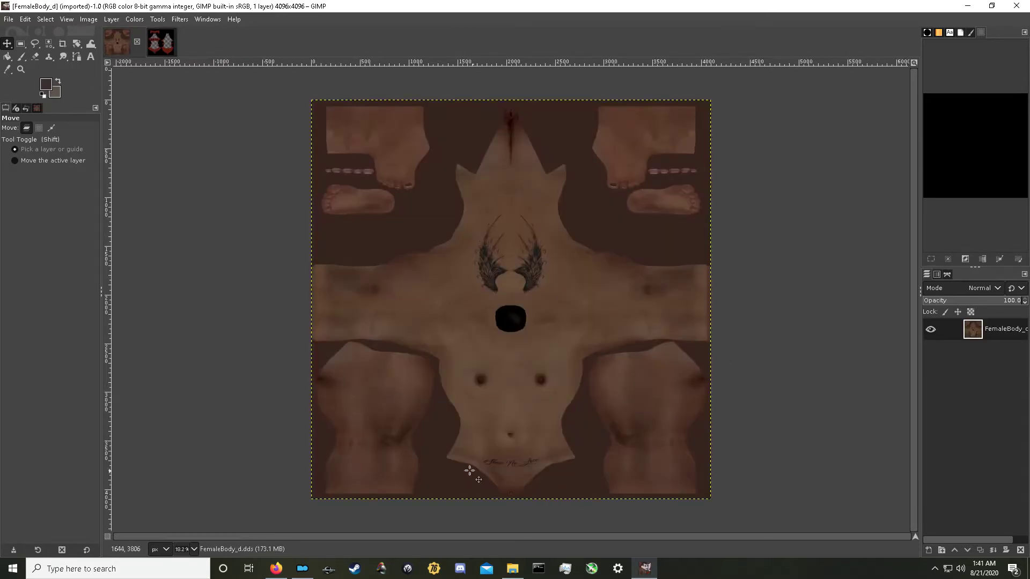
left_click(165, 54)
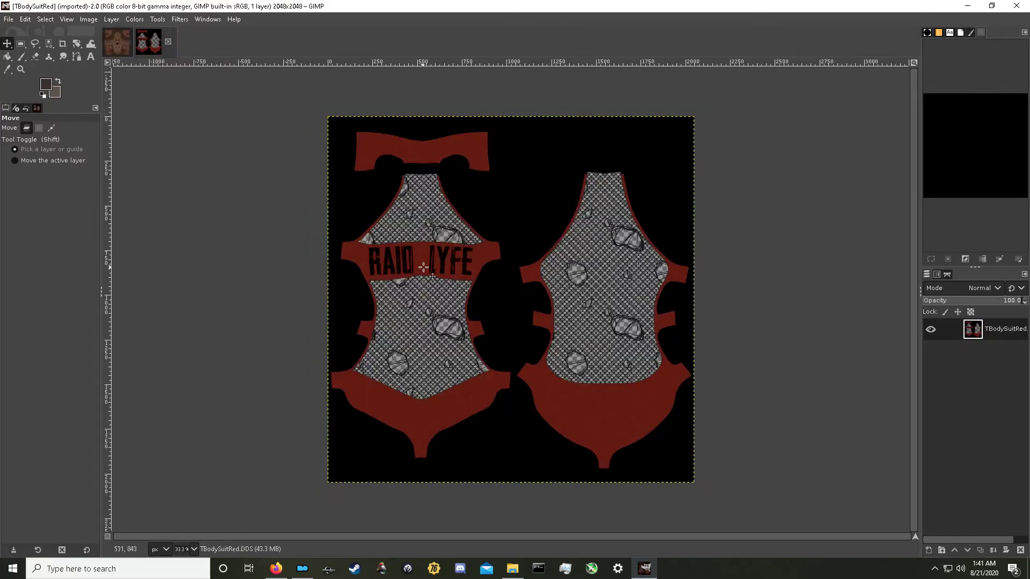
Select the black areas of the TBodySuitRed texture with Select by Color at a threshold of 24
scroll(420, 267, "up", 3, "ctrl")
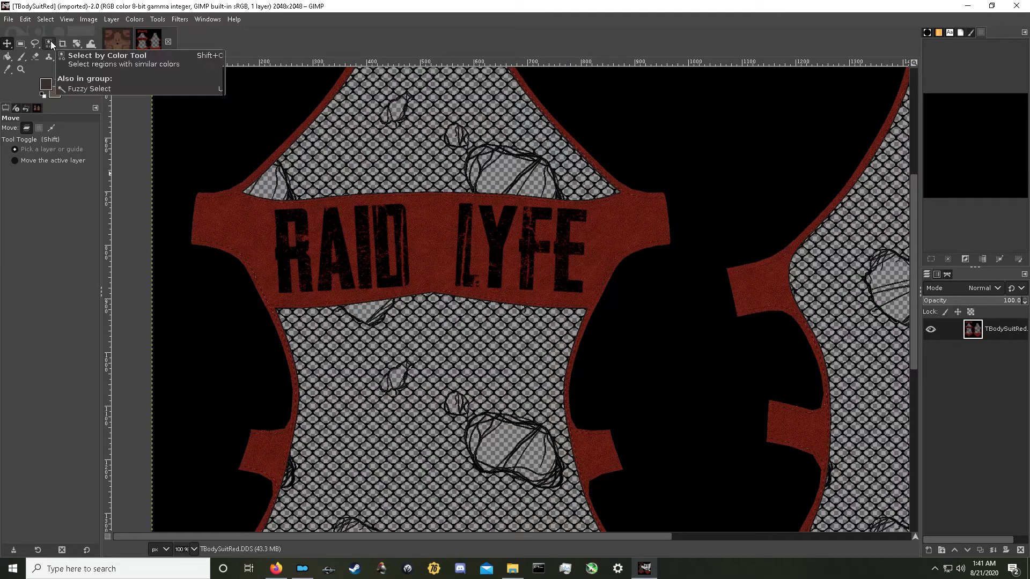
left_click(50, 44)
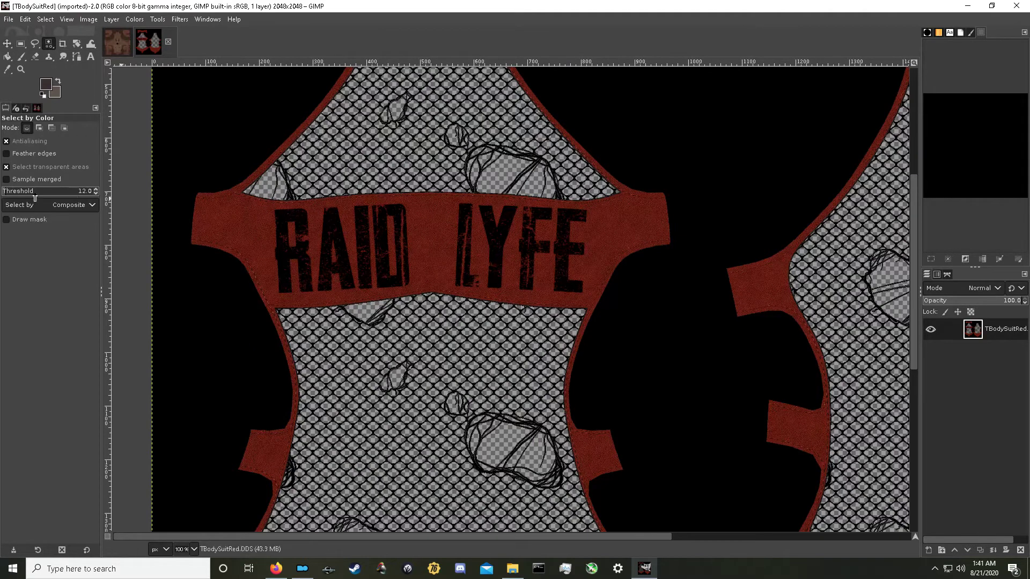
scroll(40, 192, "up", 2)
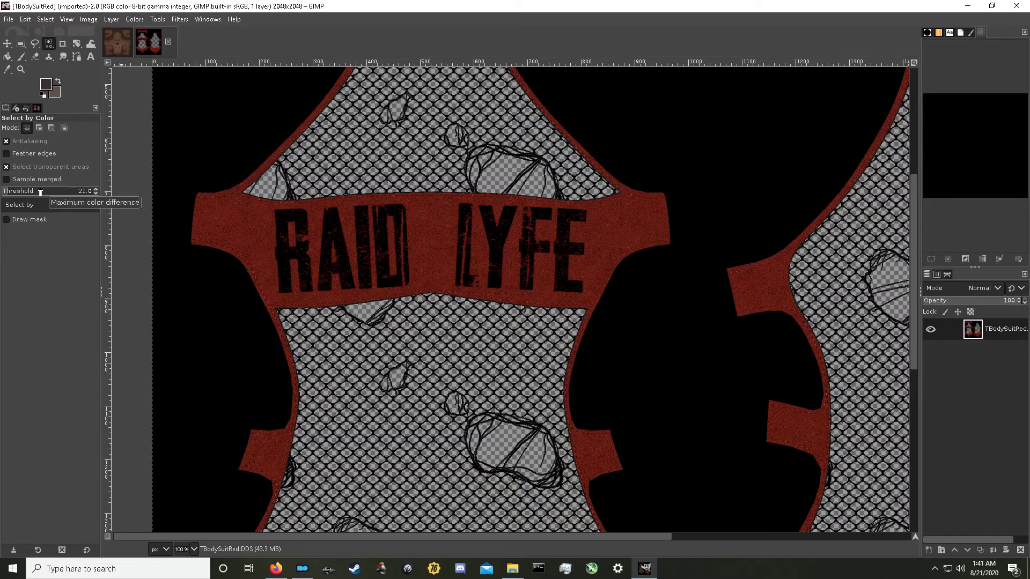
left_click(284, 256)
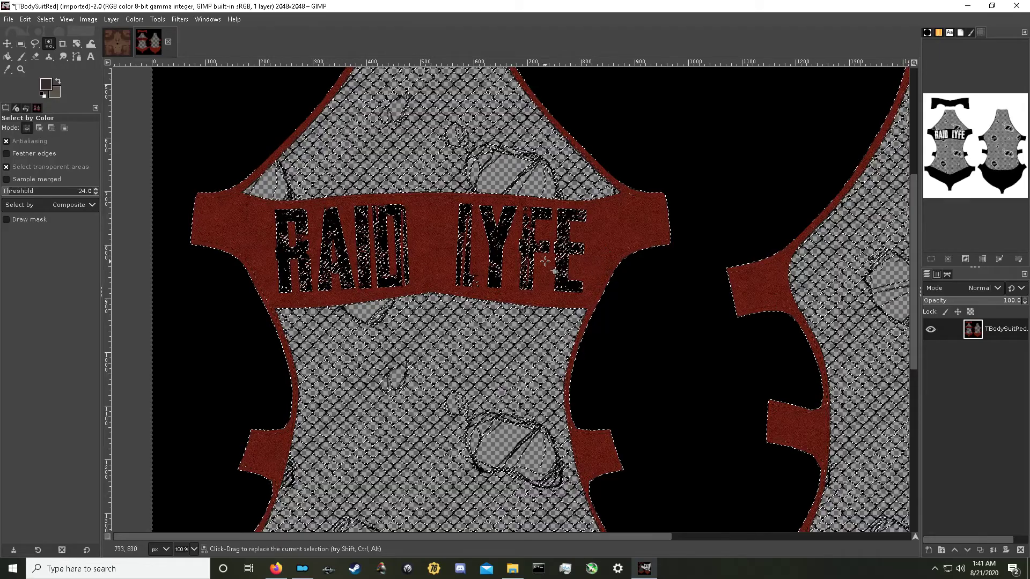
Try a color selection from the red RAID LYFE band with the threshold raised to 255
key("ctrl")
scroll(551, 261, "down", 2, "ctrl")
scroll(540, 386, "up", 1, "ctrl")
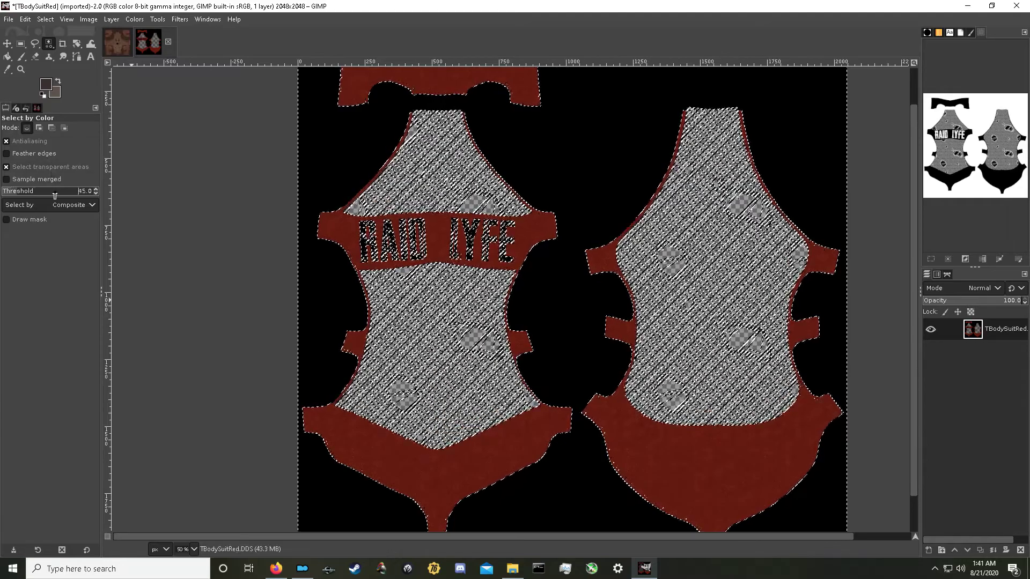
left_click_drag(48, 194, 115, 197)
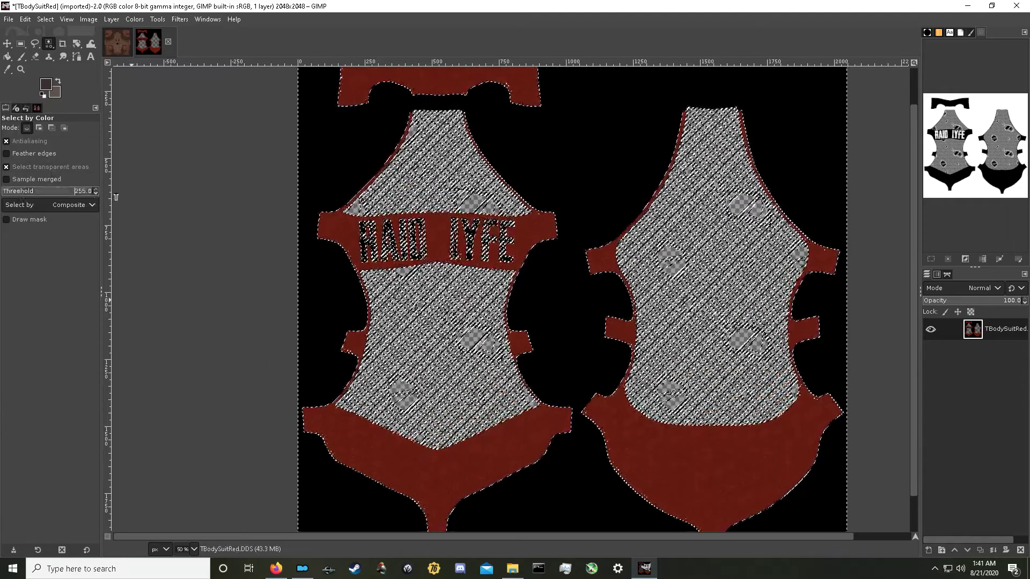
left_click(443, 248)
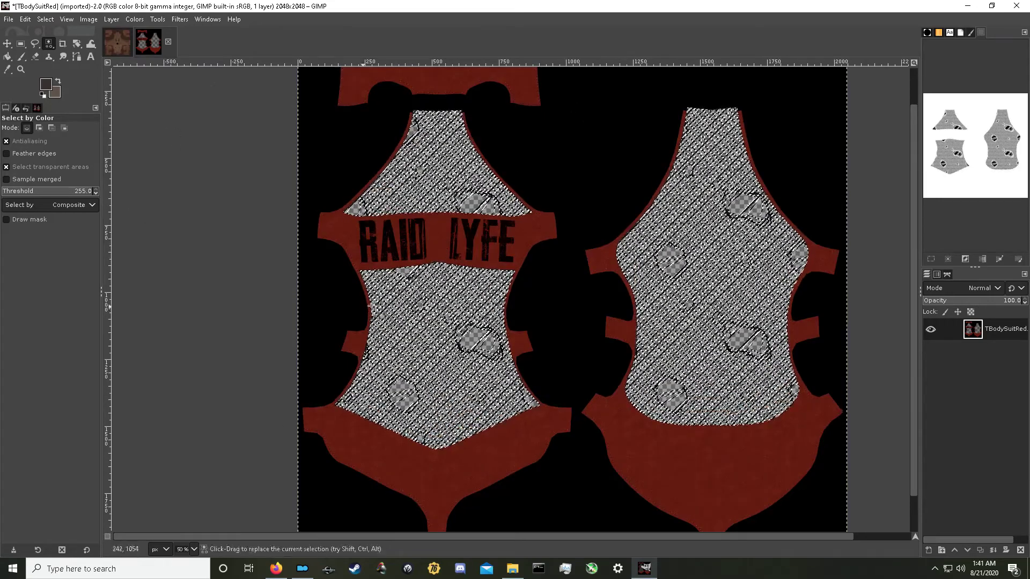
Set the color selection threshold to 24 again and reselect the texture's black areas, including the RAID LYFE lettering
left_click_drag(51, 194, 20, 194)
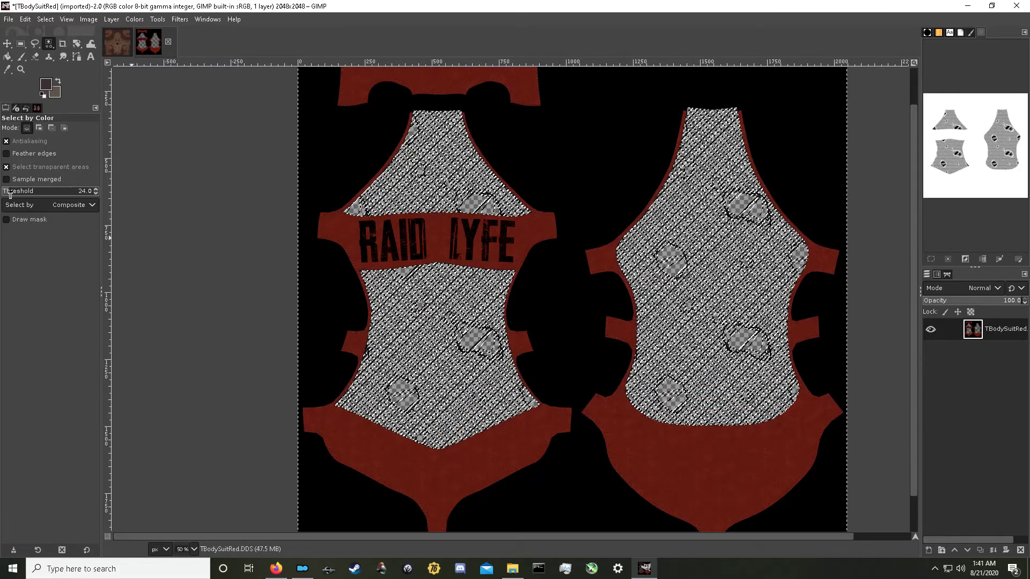
scroll(437, 244, "up", 2, "ctrl")
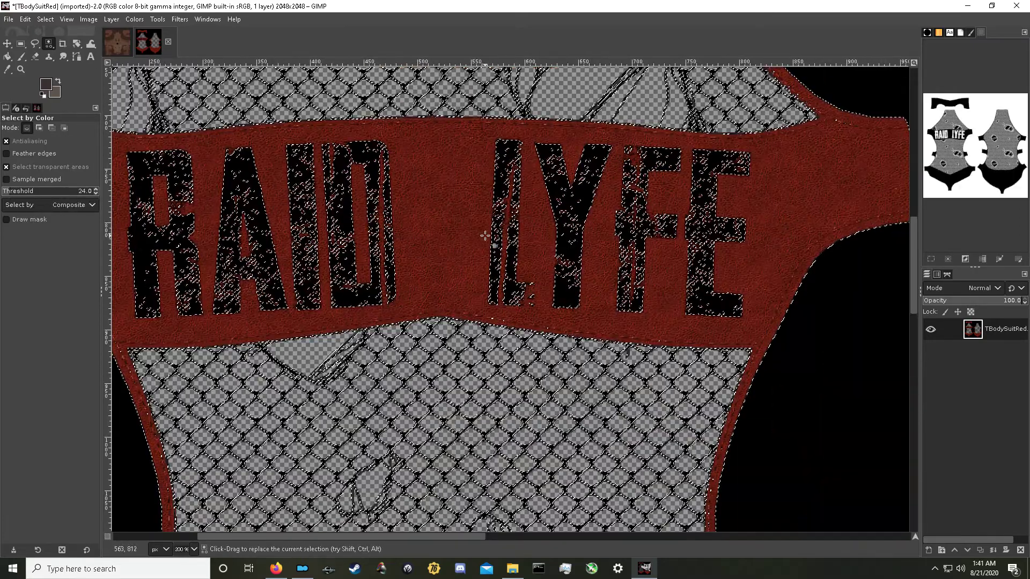
scroll(484, 236, "down", 3, "ctrl")
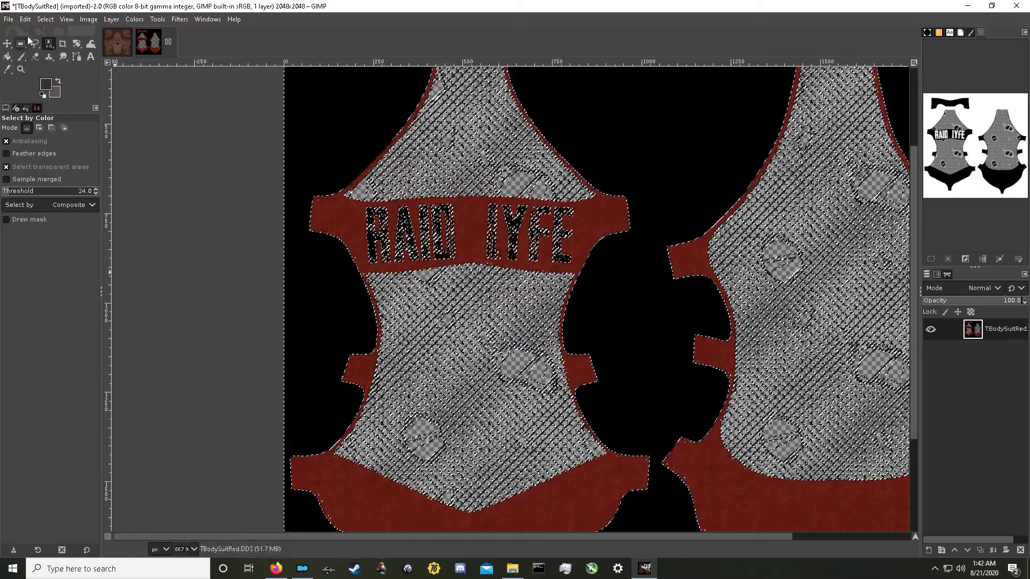
Subtract a rectangle about 2439 by 1245 px, covering everything below the RAID LYFE band, from the selection
left_click(38, 42)
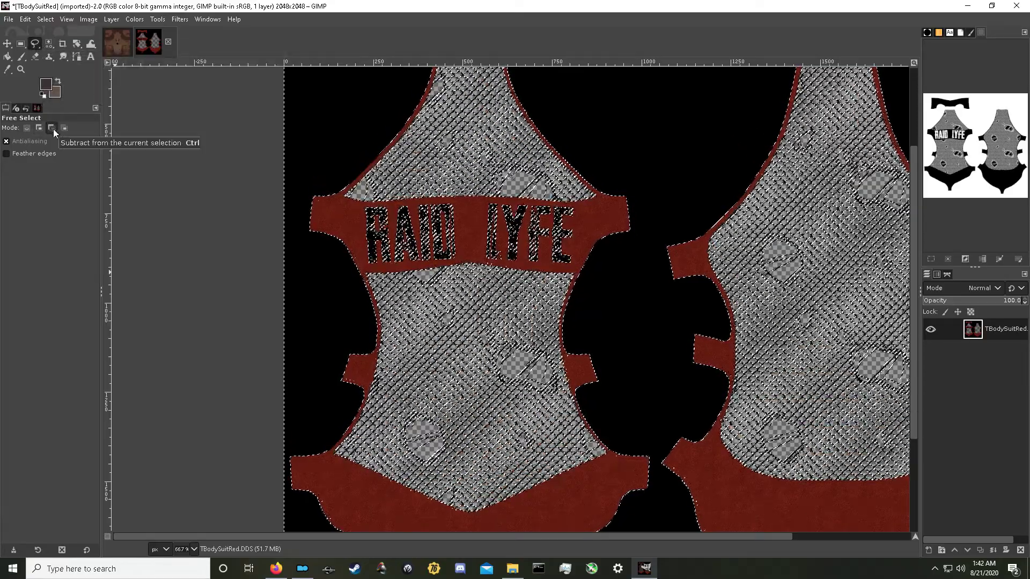
left_click(51, 128)
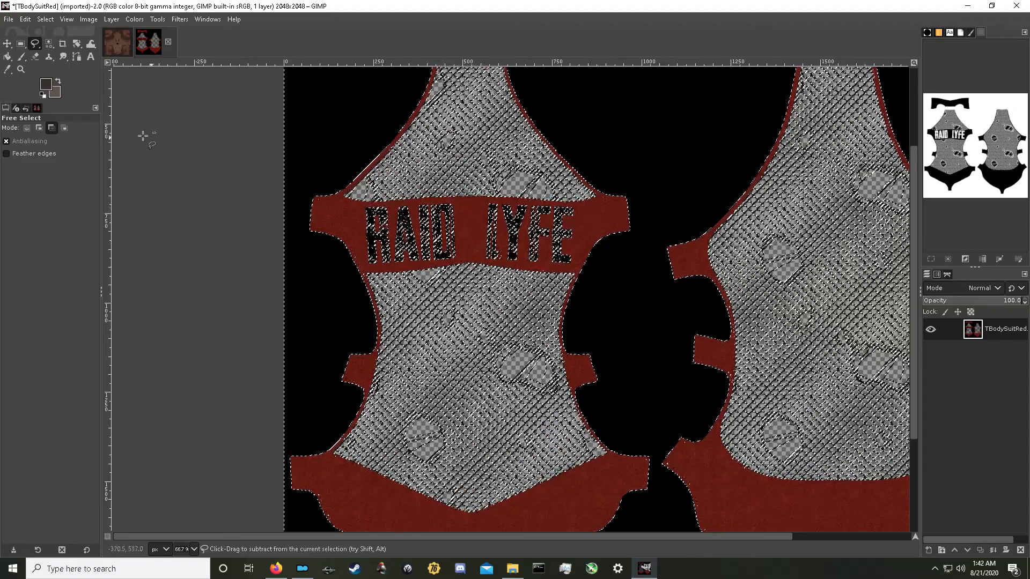
left_click(21, 44)
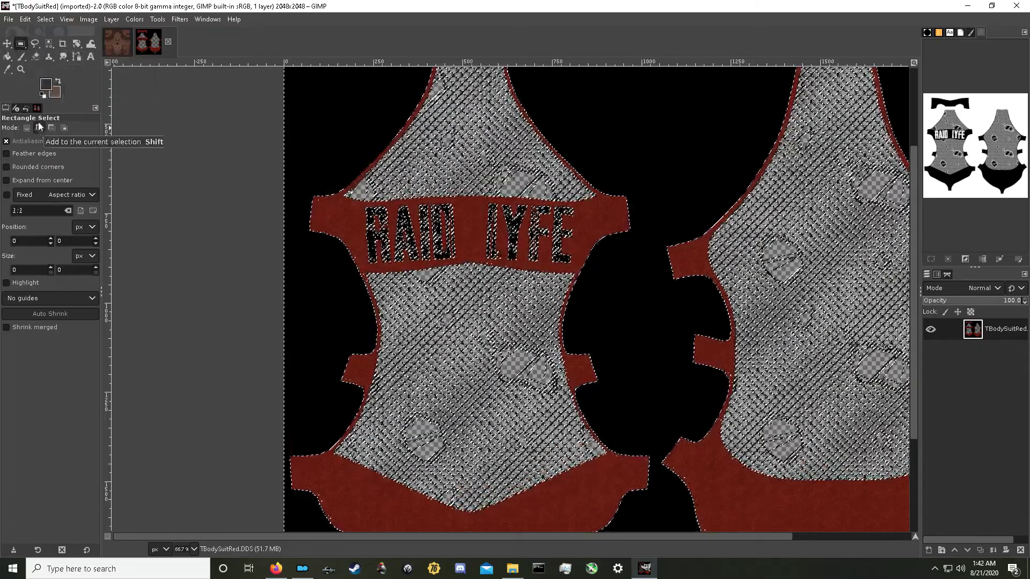
left_click(52, 129)
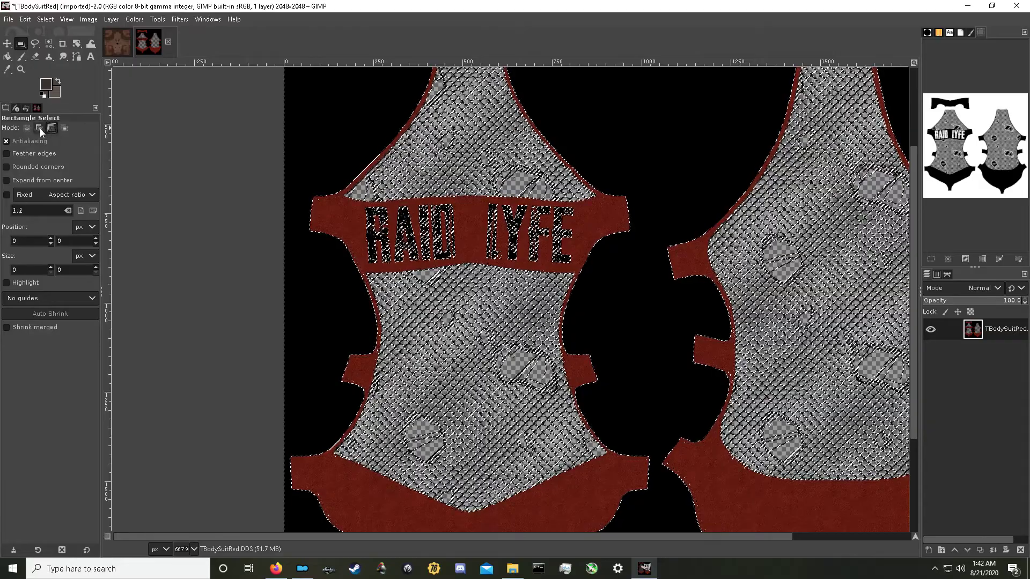
left_click(39, 128)
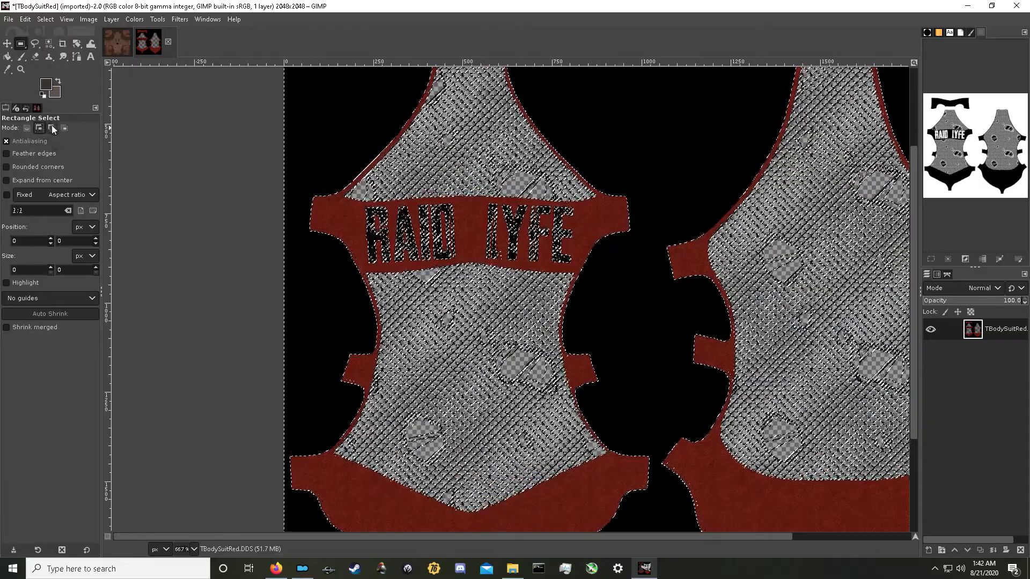
scroll(512, 304, "down", 1)
scroll(438, 207, "down", 2, "ctrl")
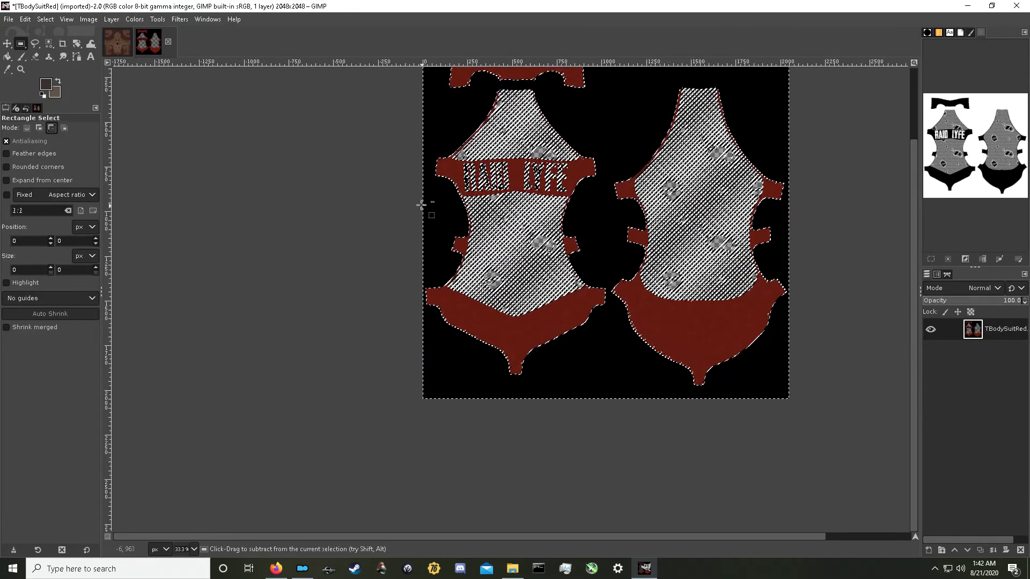
left_click_drag(410, 202, 453, 211)
left_click_drag(794, 284, 843, 423)
scroll(692, 206, "up", 2)
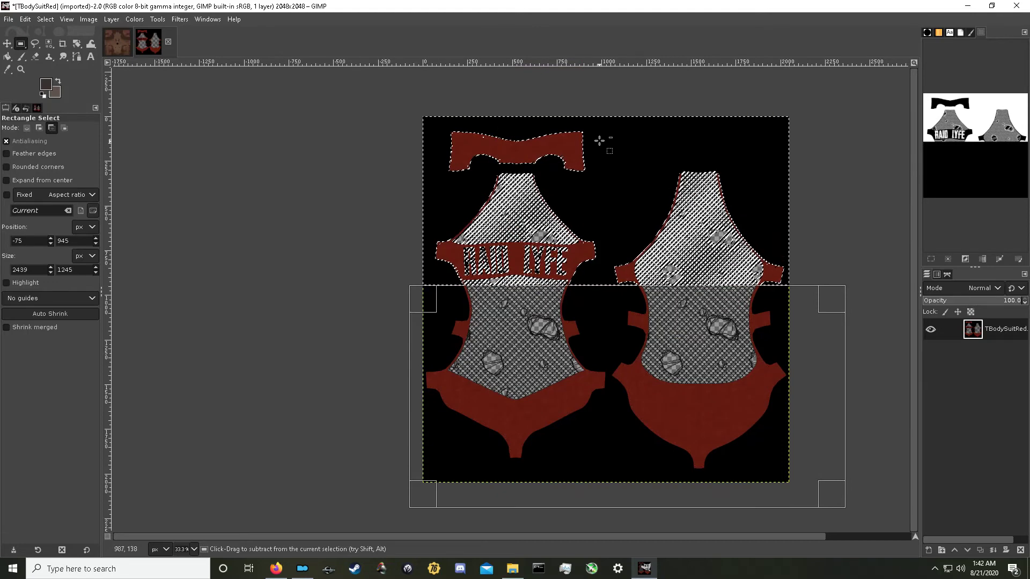
Subtract further rectangles over the back piece, upper area and LYFE lettering to limit the selection to the RAID half of the band
left_click_drag(600, 113, 845, 352)
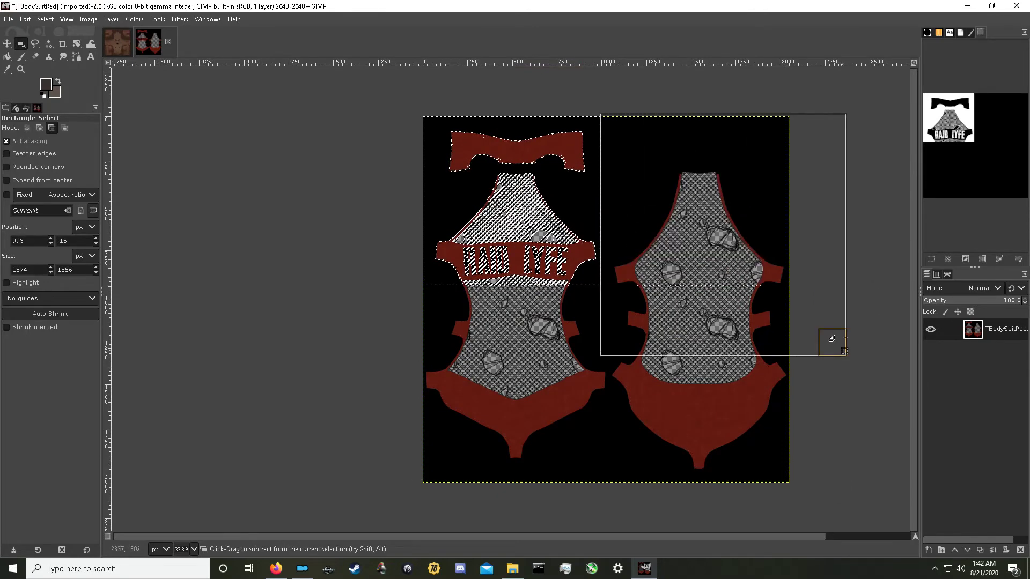
left_click_drag(399, 113, 653, 237)
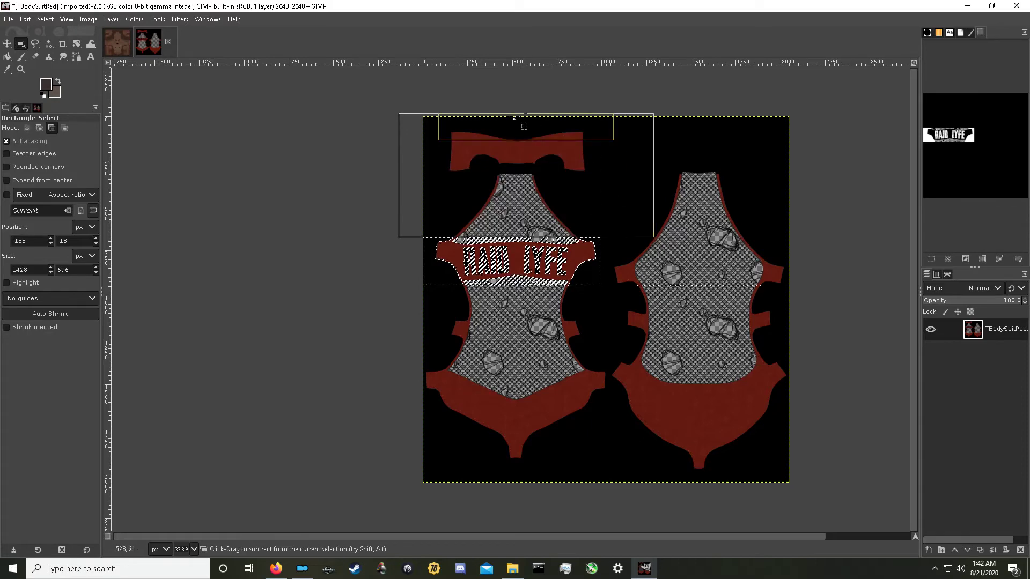
left_click_drag(513, 101, 652, 333)
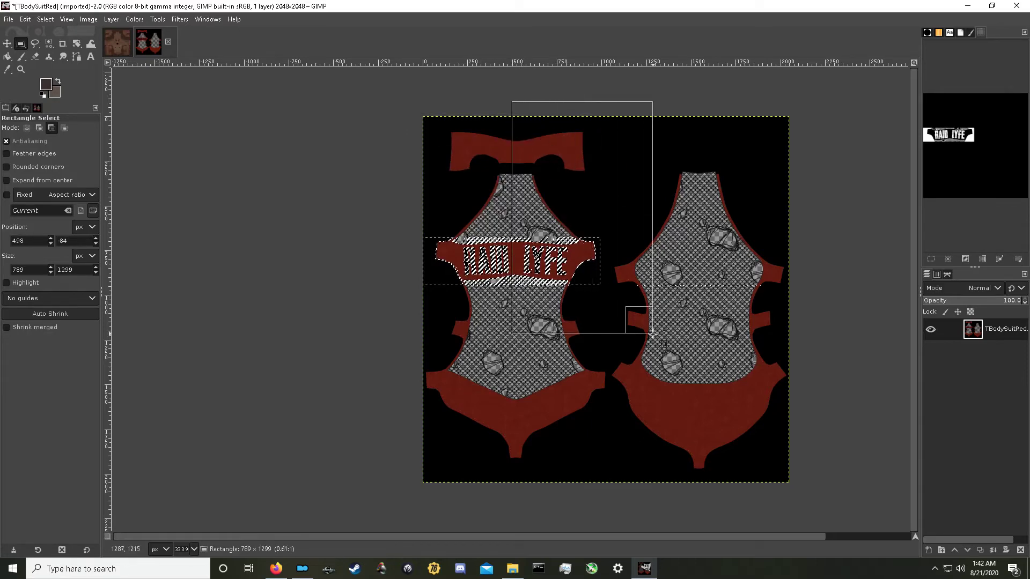
scroll(583, 223, "up", 2, "ctrl")
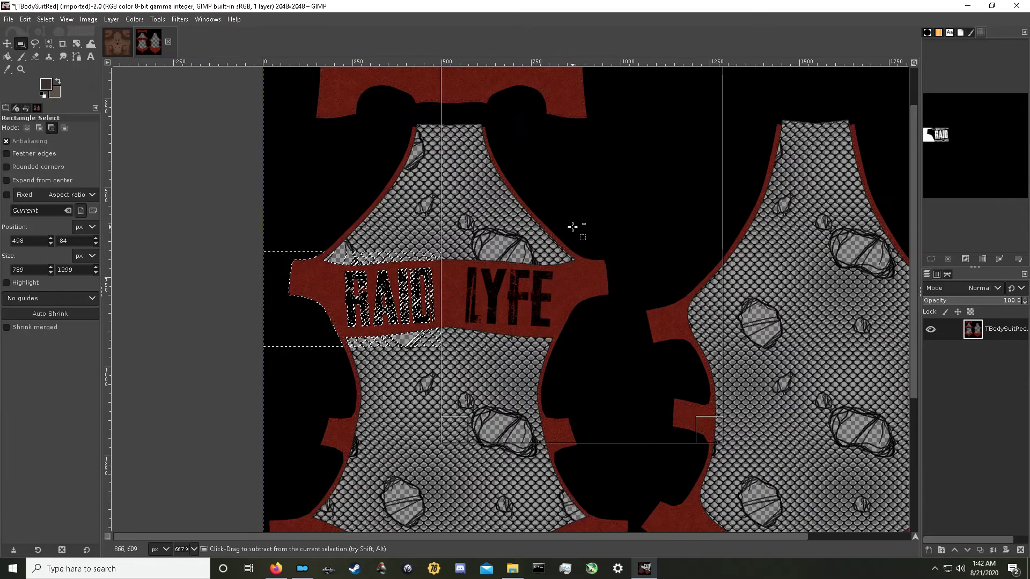
scroll(574, 225, "up", 2, "ctrl")
scroll(558, 248, "down", 2, "ctrl")
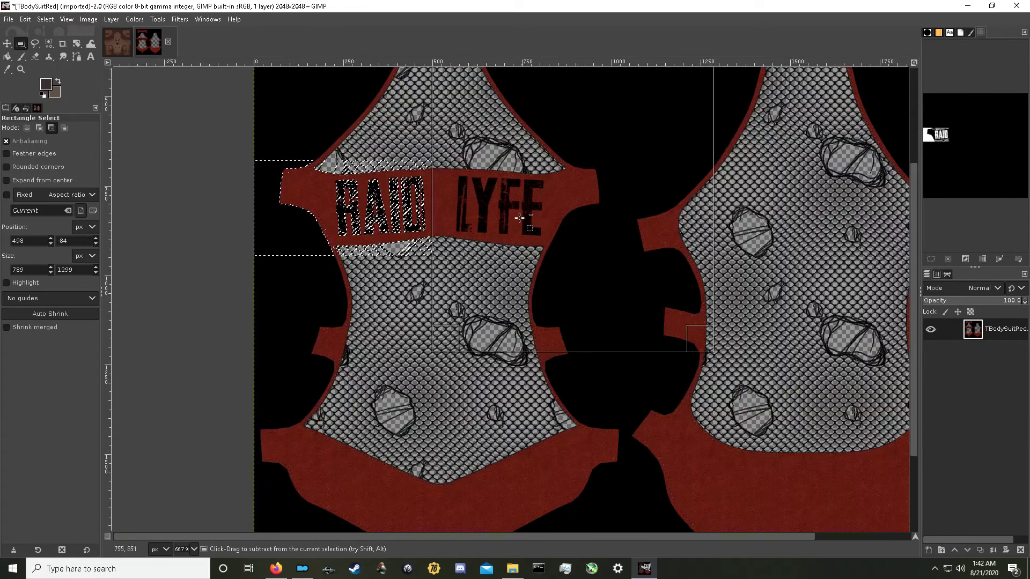
middle_click_drag(510, 215, 647, 321)
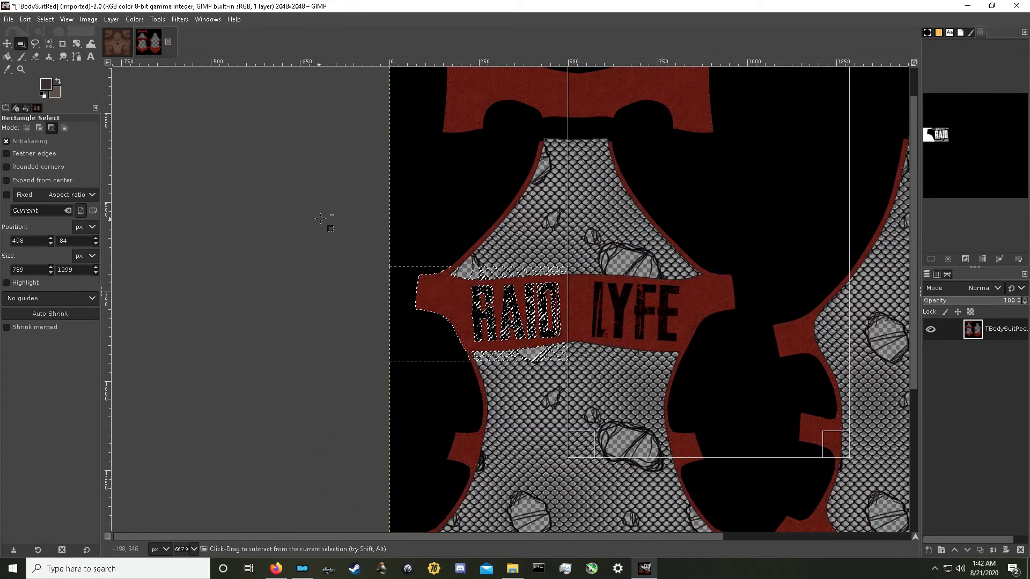
Subtract a rectangle about 368 by 483 px beside the band and freehand areas above and below RAID, keeping only its letters selected
left_click_drag(330, 219, 462, 391)
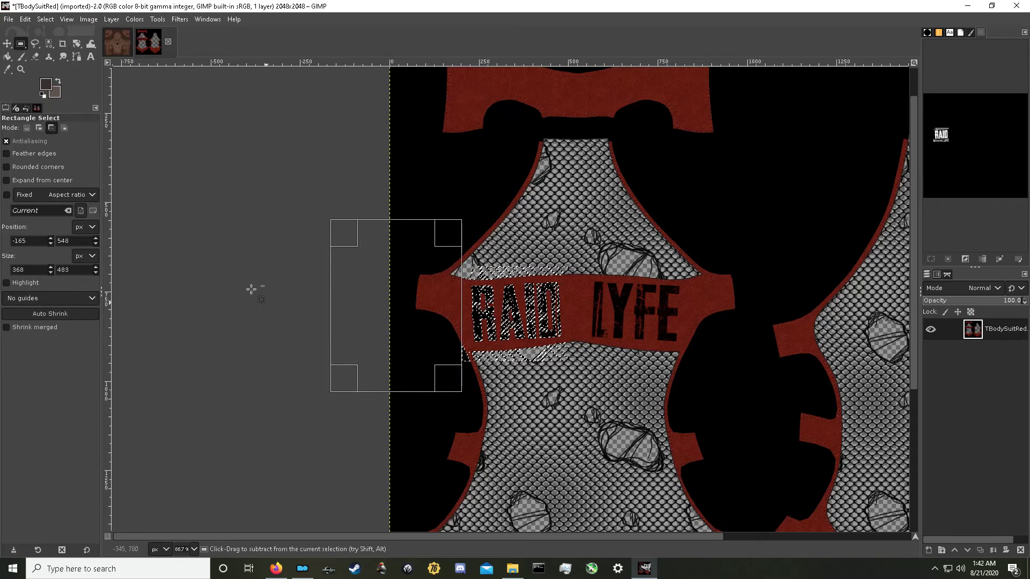
left_click(35, 44)
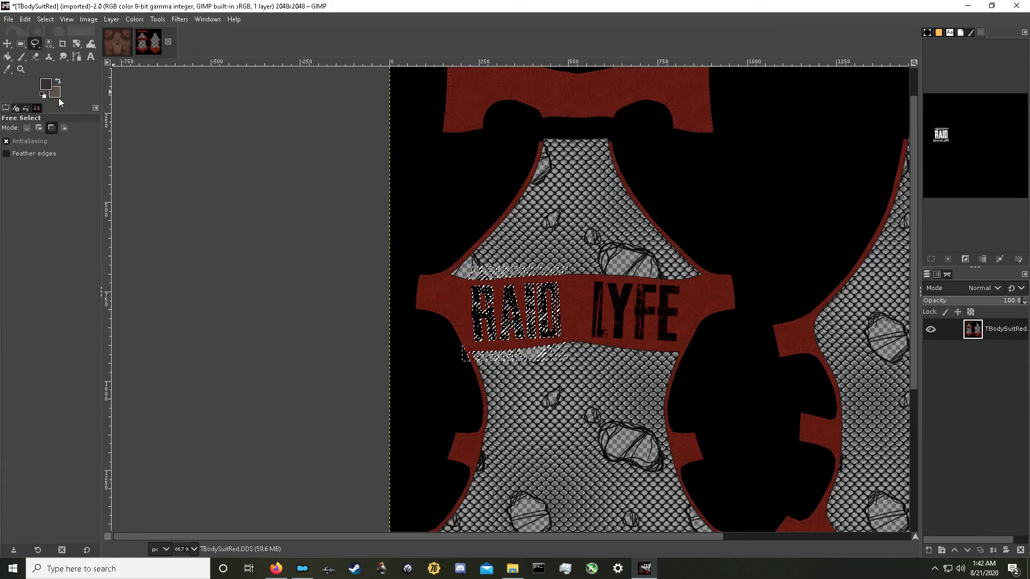
left_click(51, 127)
scroll(550, 354, "up", 2, "ctrl")
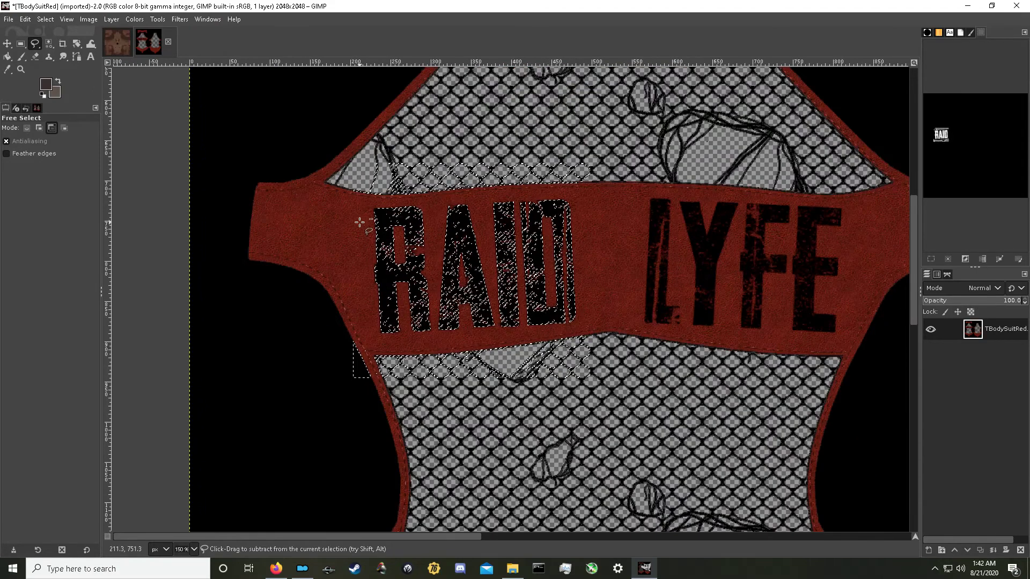
left_click(367, 169)
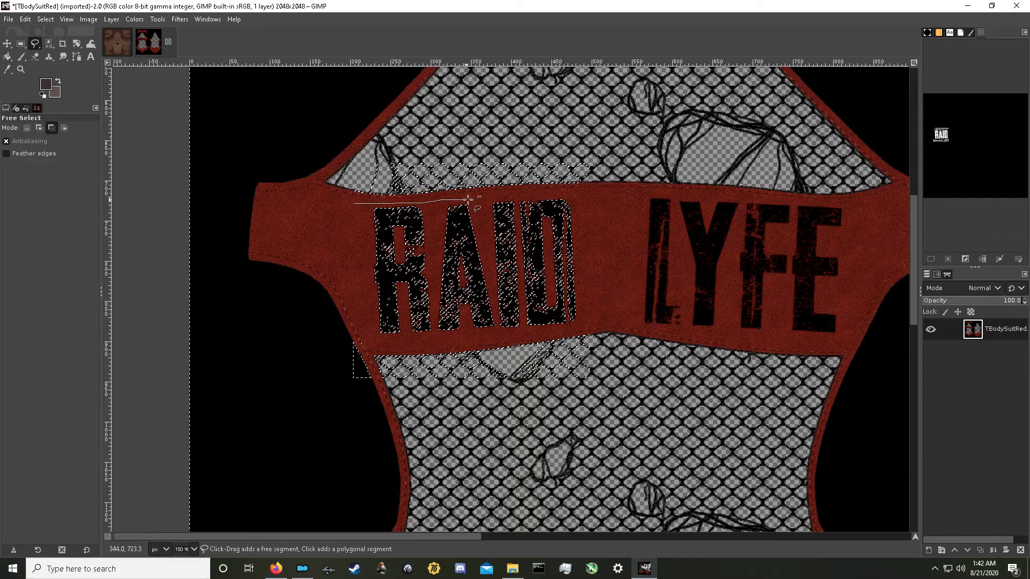
mouse_move(579, 195)
left_mouse_down()
mouse_move(614, 158)
mouse_move(472, 132)
mouse_move(346, 172)
mouse_move(354, 203)
left_mouse_up()
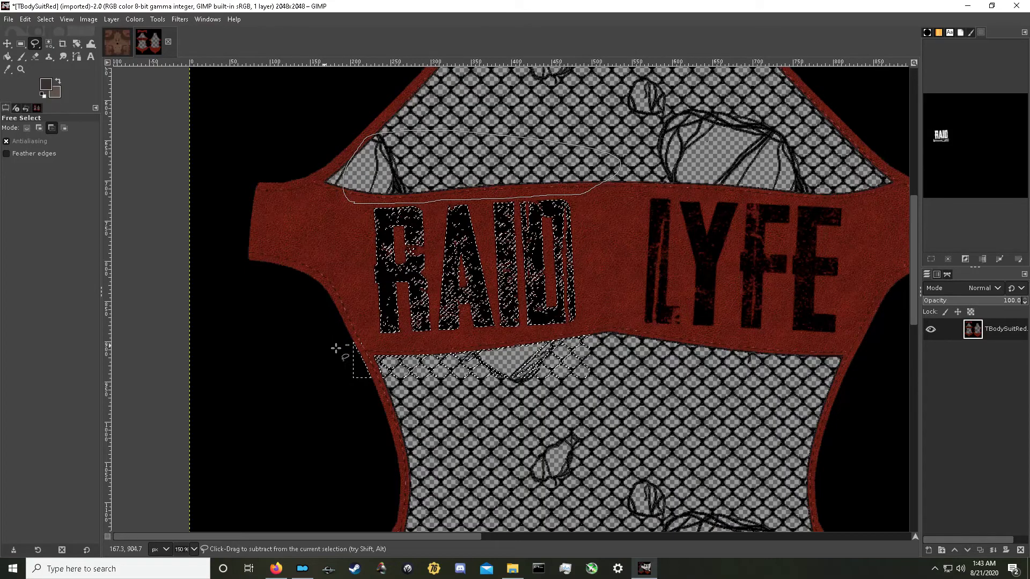
left_click(393, 178)
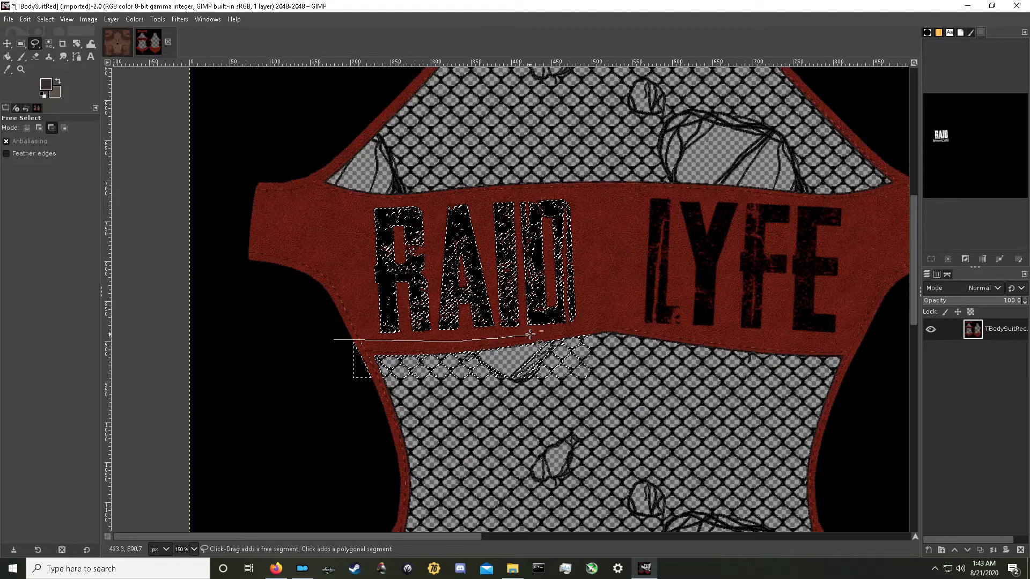
mouse_move(598, 326)
left_mouse_down()
mouse_move(614, 380)
mouse_move(375, 404)
mouse_move(333, 340)
left_mouse_up()
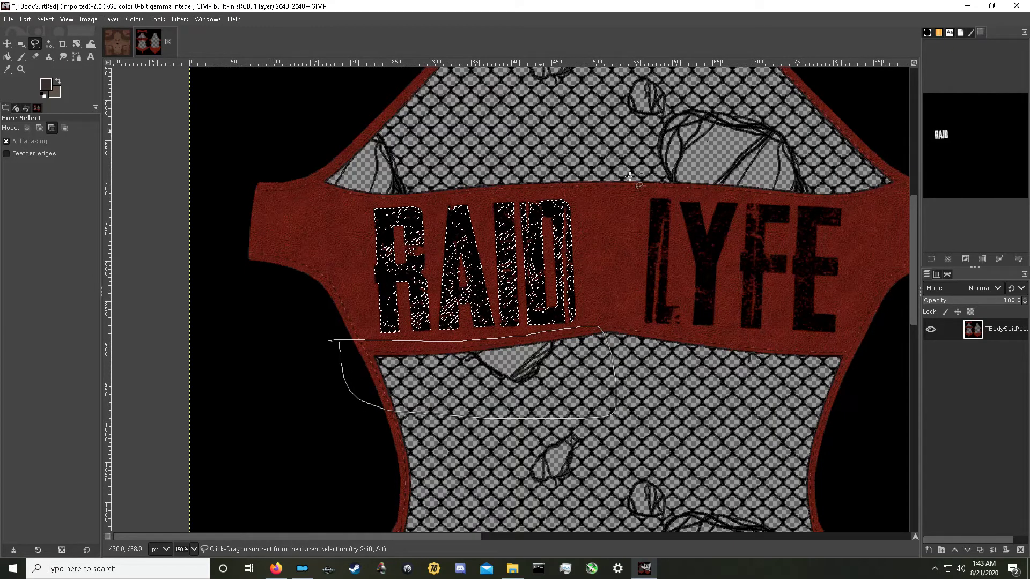
Copy the selected RAID lettering and paste it into the FemaleBody_d texture
scroll(614, 310, "down", 1, "ctrl")
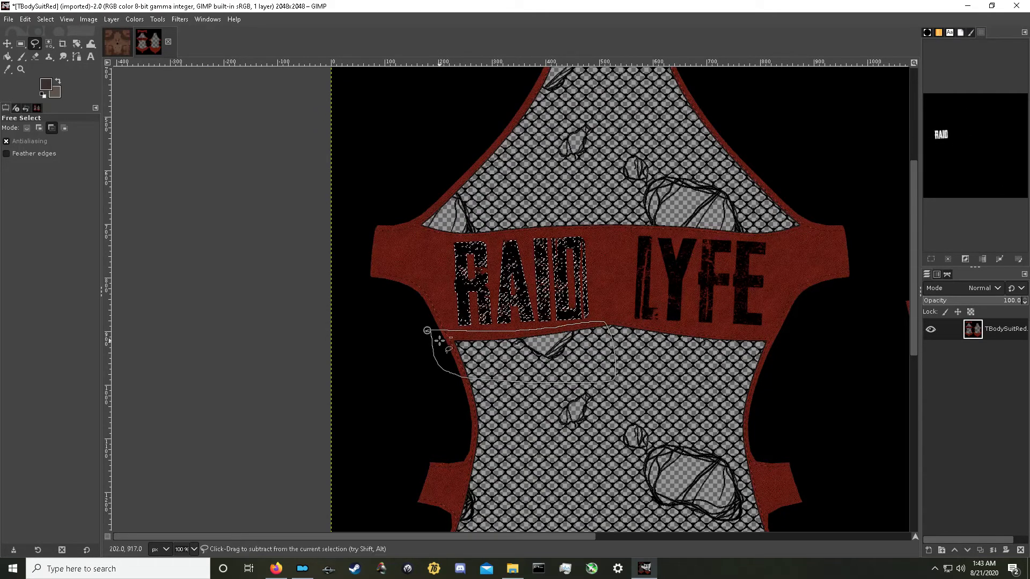
right_click(462, 288)
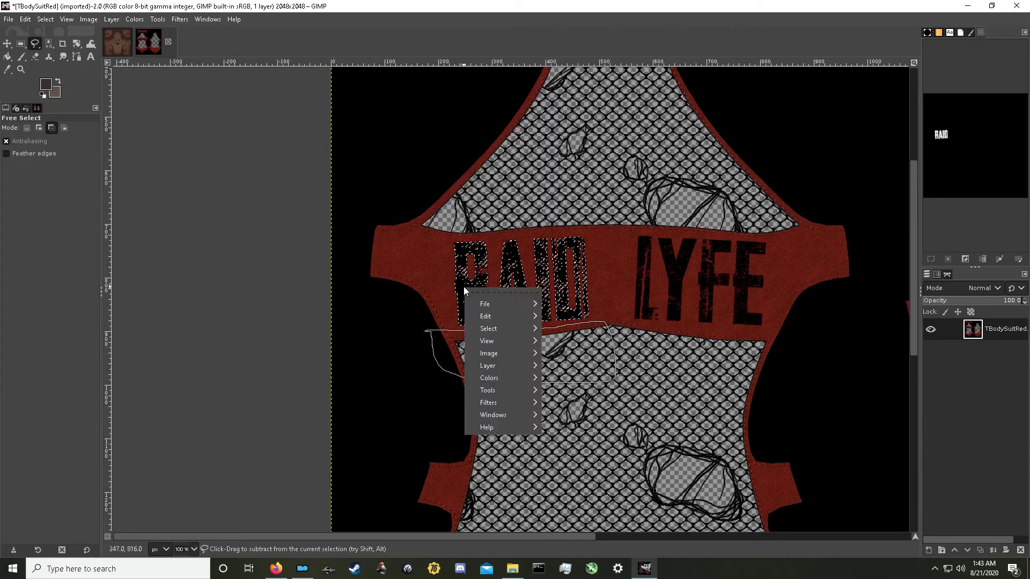
mouse_move(500, 317)
left_click(566, 310)
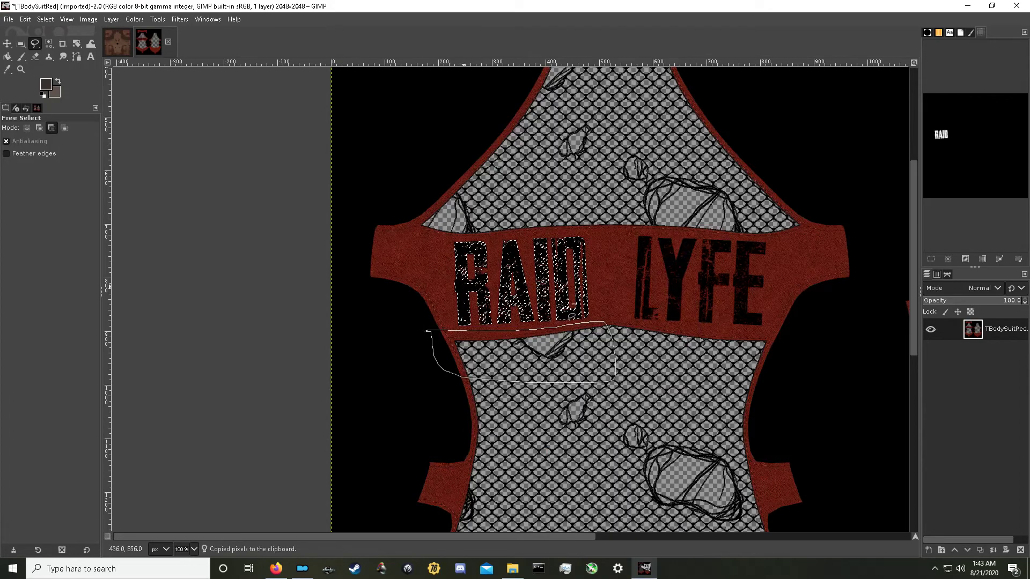
left_click(119, 41)
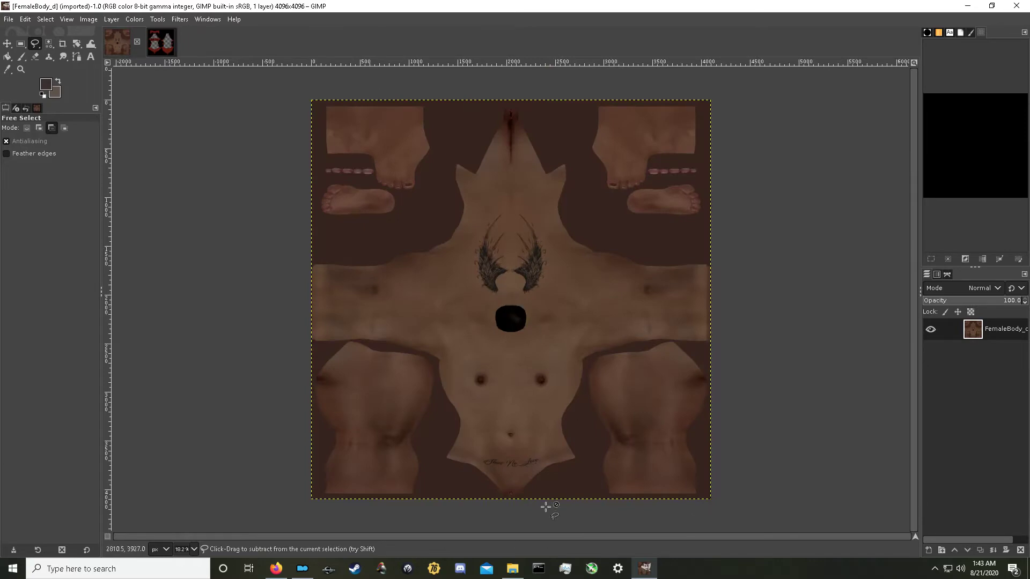
scroll(531, 424, "up", 3, "ctrl")
scroll(536, 421, "down", 3, "ctrl")
scroll(536, 421, "up", 1, "ctrl")
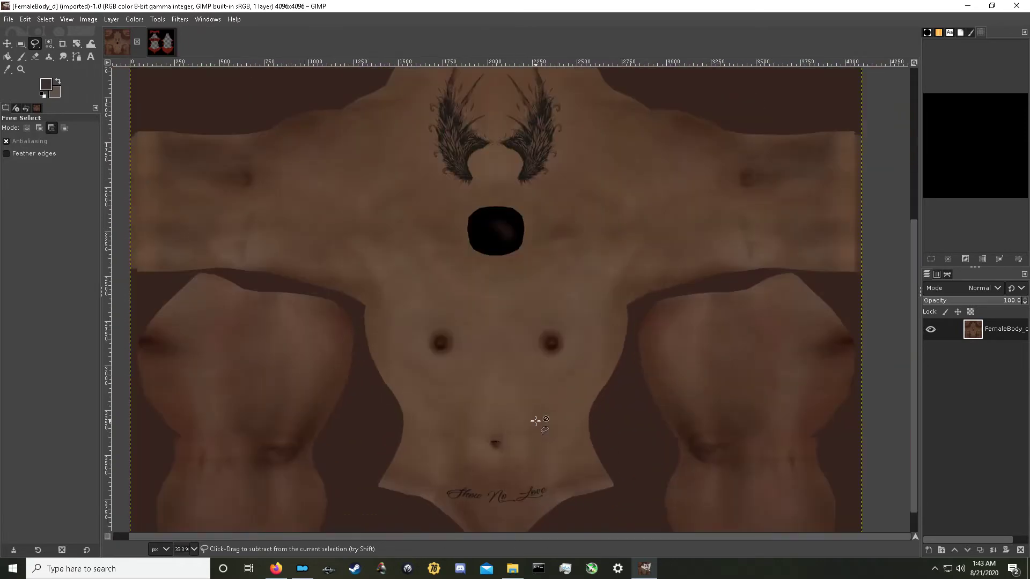
right_click(475, 401)
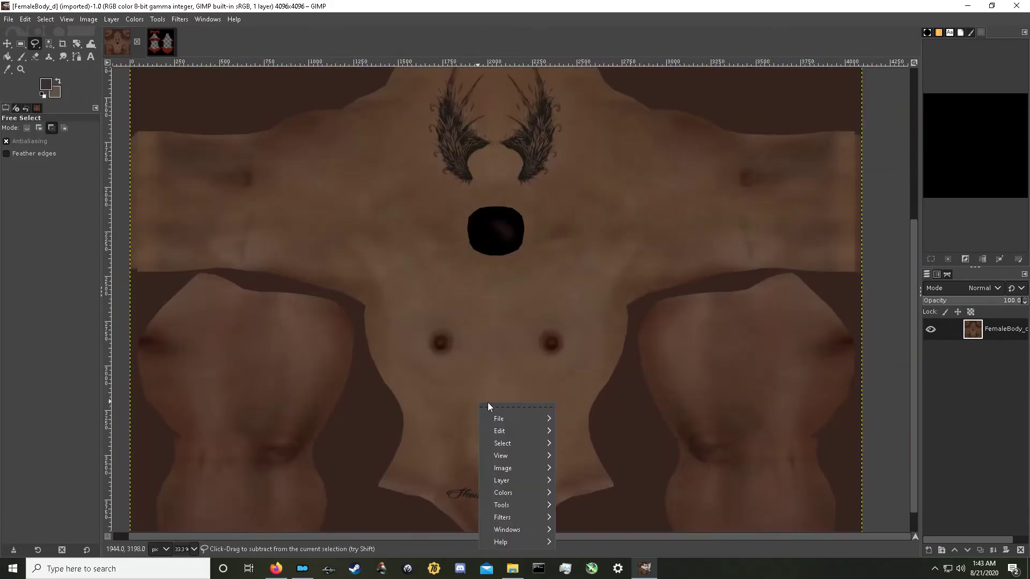
mouse_move(517, 429)
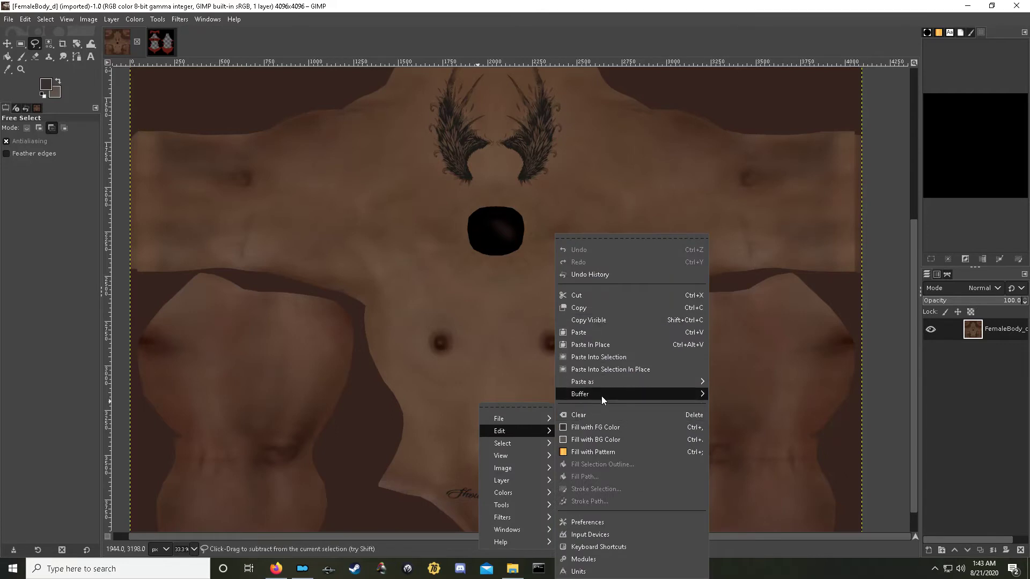
left_click(593, 333)
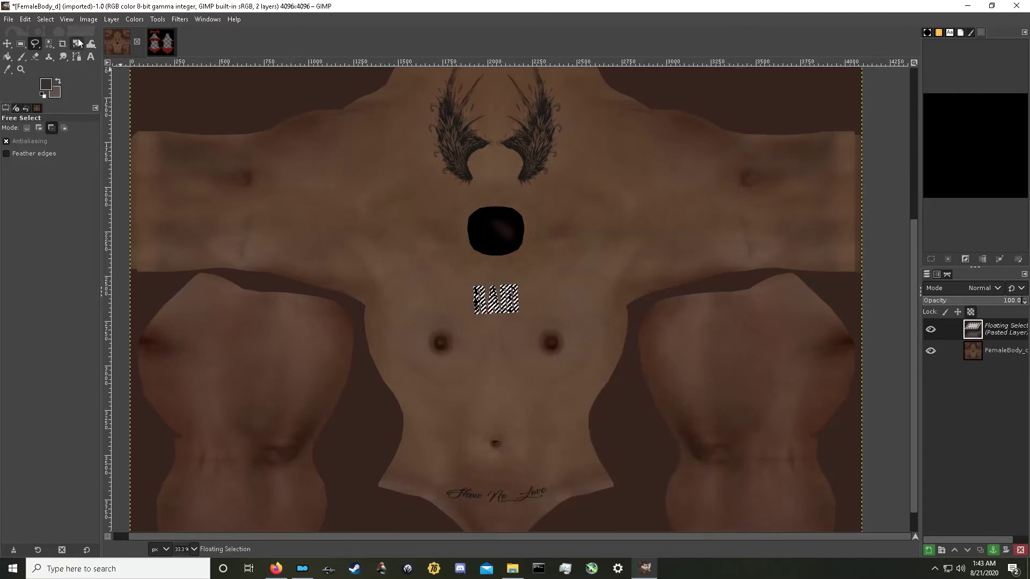
Move the pasted RAID lettering to just above the navel, rotate it by 16.52 degrees and anchor it
key("m")
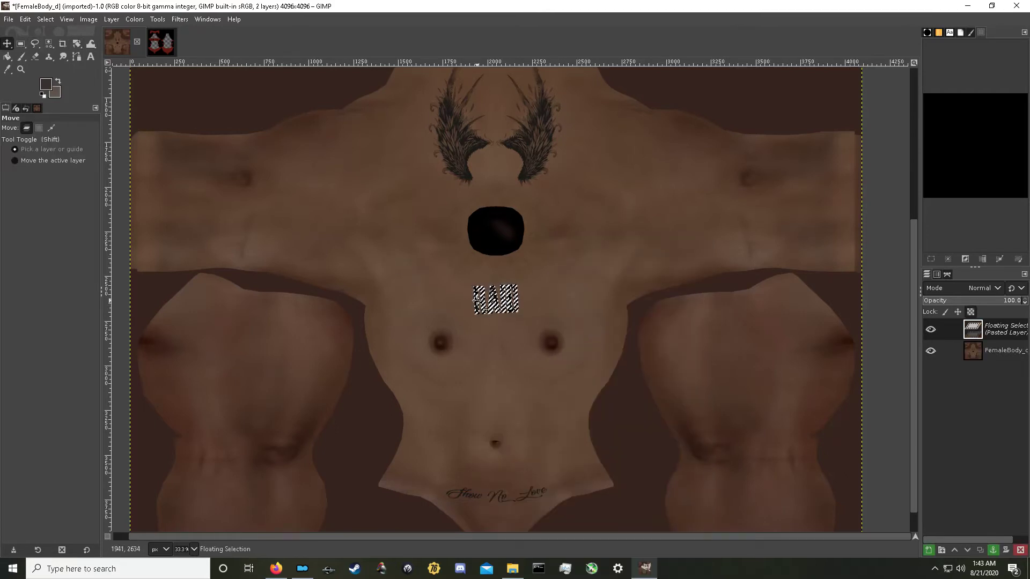
left_click_drag(491, 312, 491, 433)
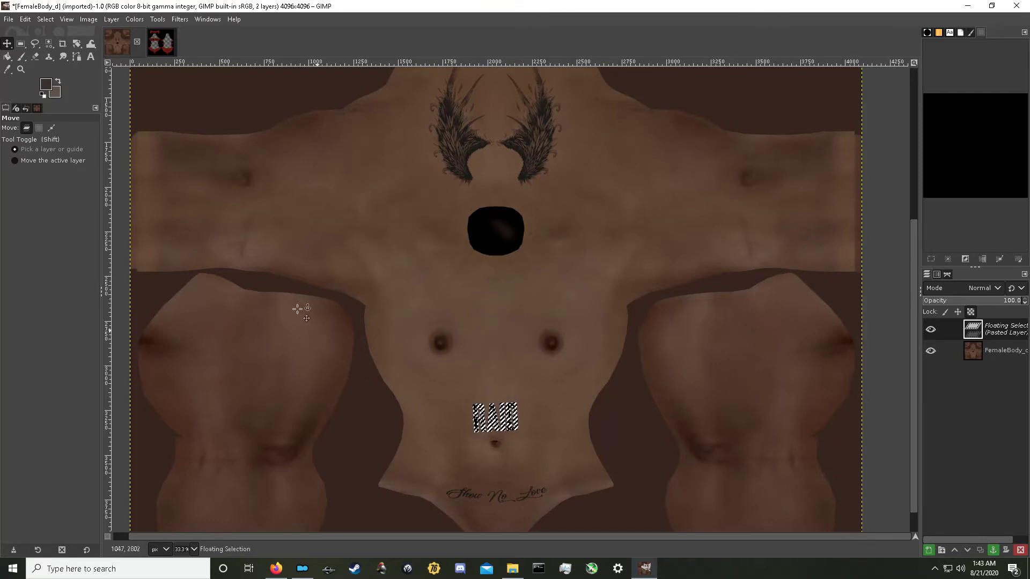
left_click(76, 43)
left_click_drag(498, 423, 500, 424)
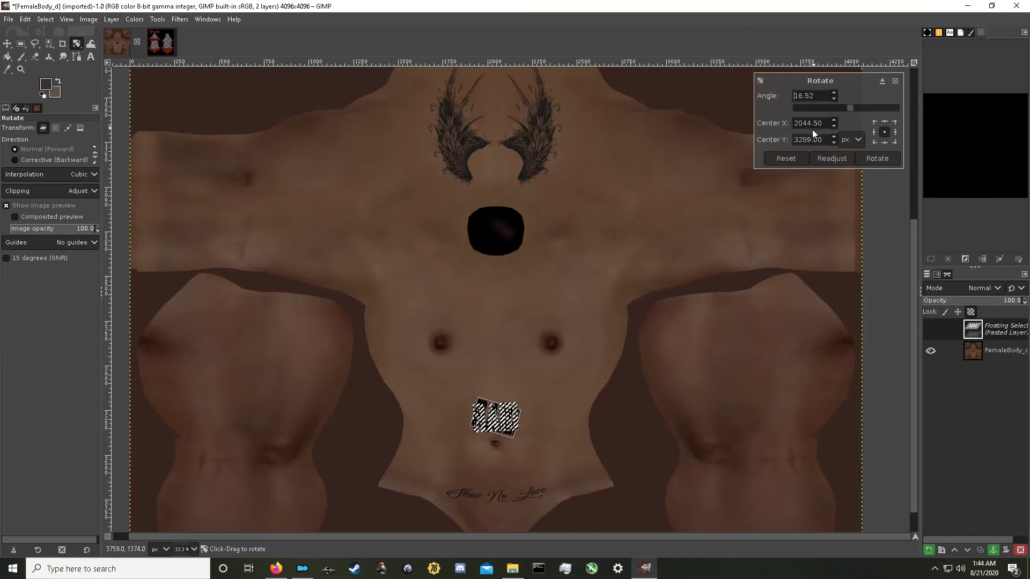
left_click(877, 159)
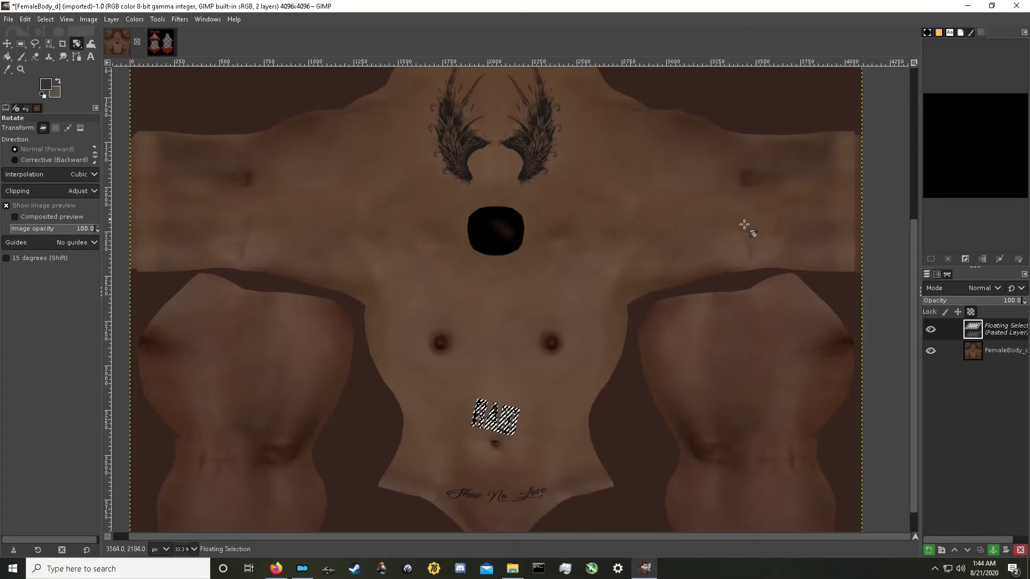
left_click(8, 45)
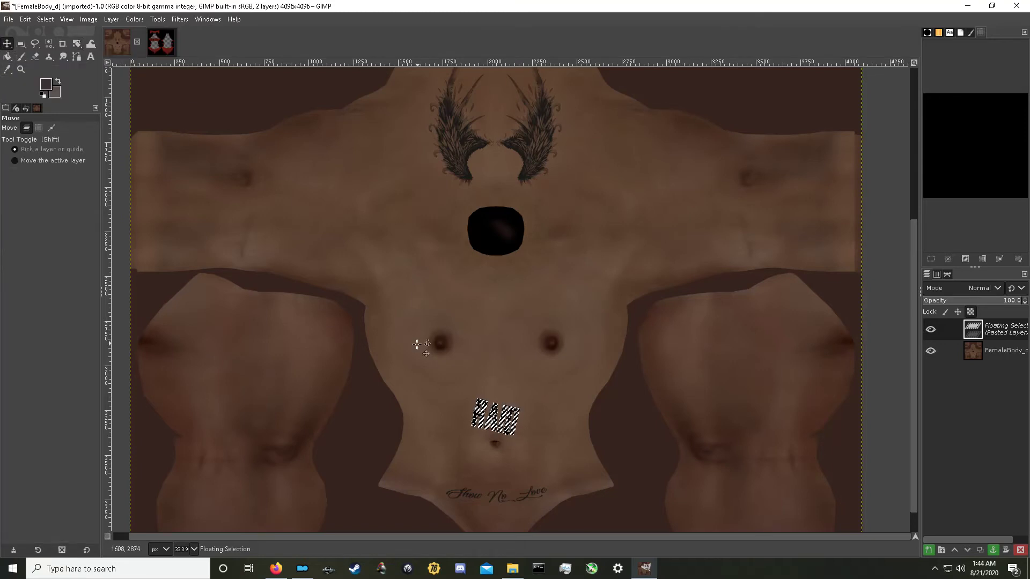
left_click(441, 390)
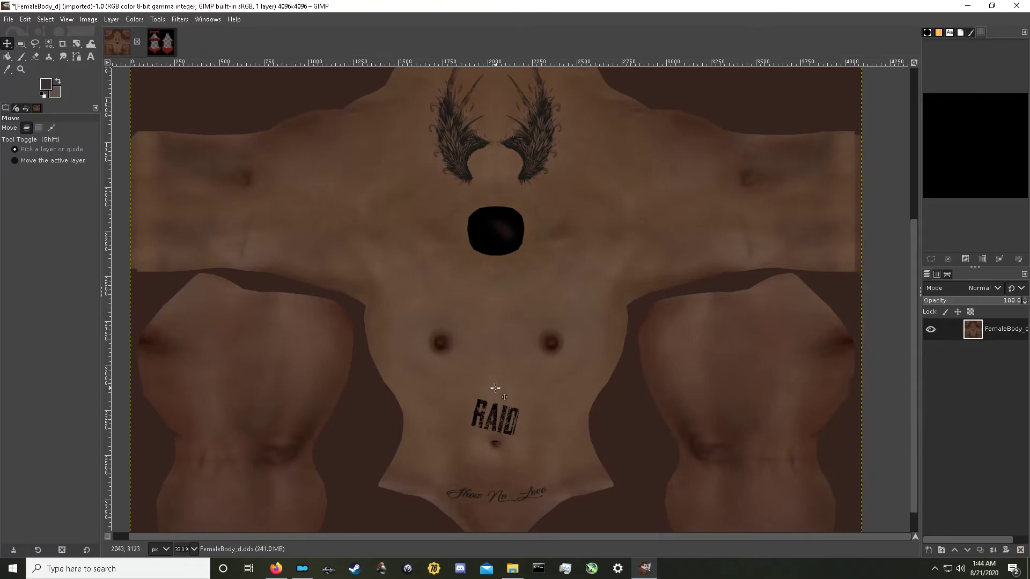
Copy the selected RAID lettering in the TBodySuitRed texture again and paste it into the same image
left_click(155, 47)
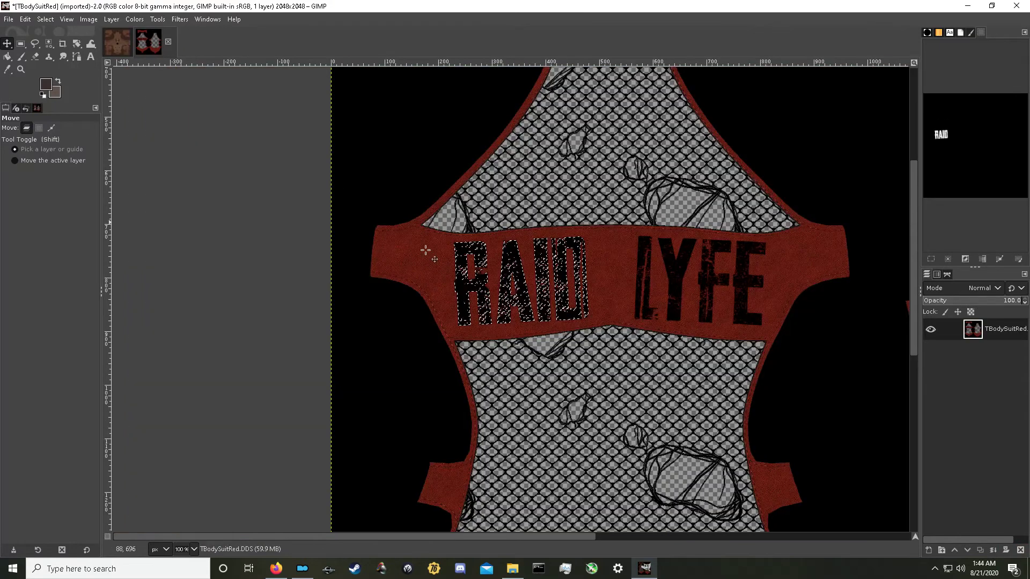
right_click(460, 290)
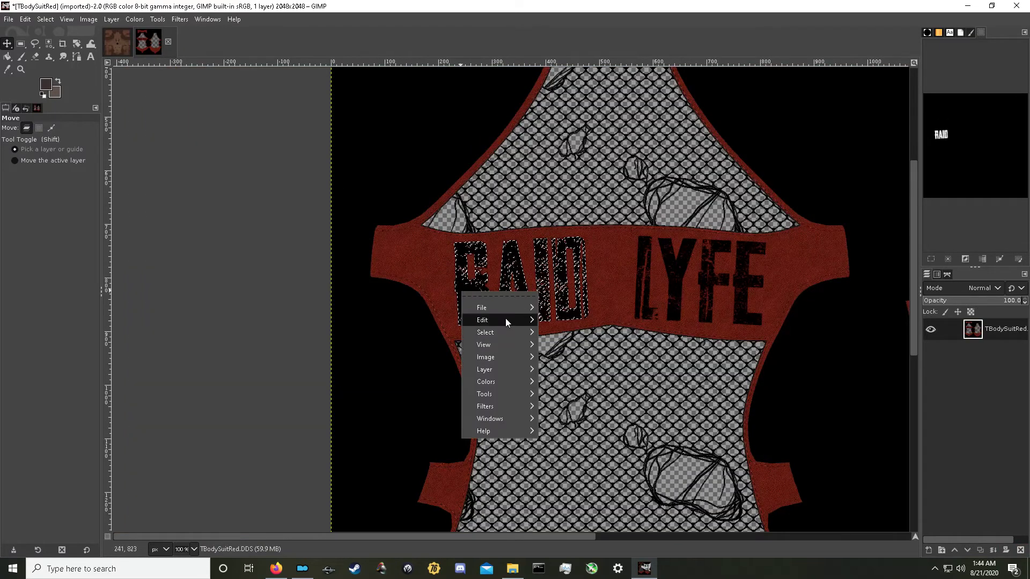
mouse_move(506, 319)
left_click(574, 307)
right_click(604, 392)
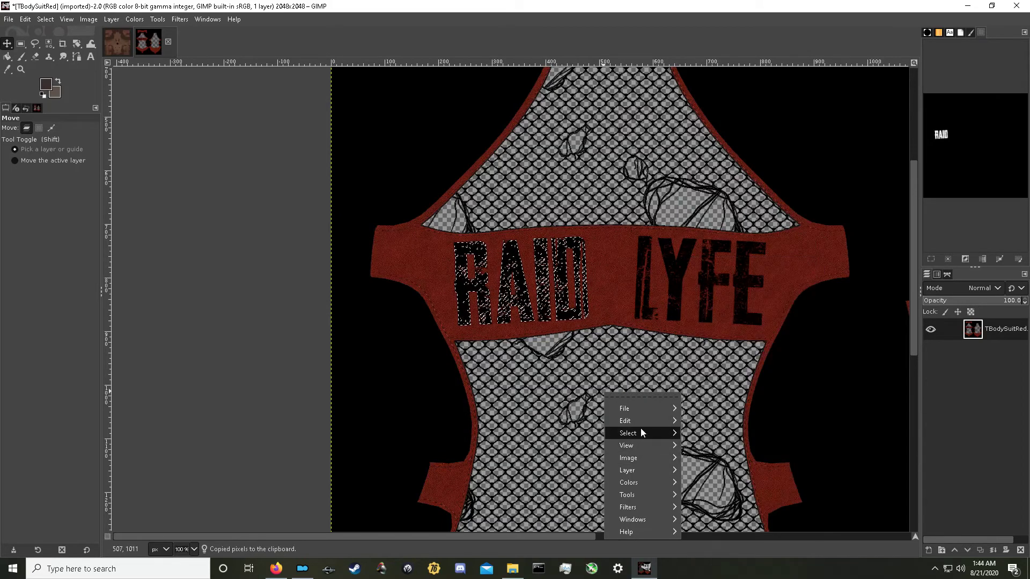
mouse_move(642, 421)
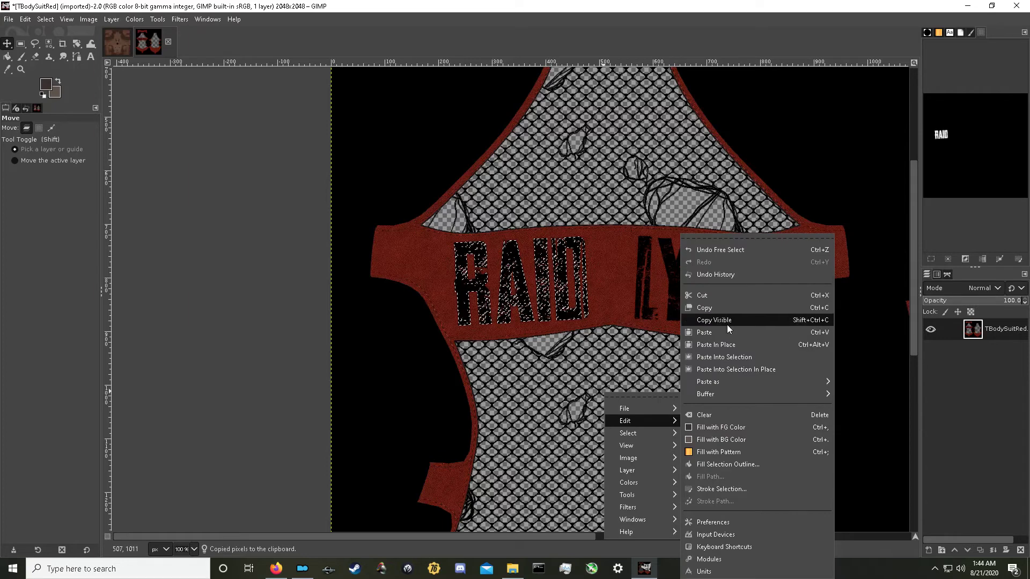
left_click(705, 332)
Move the pasted RAID lettering by about 1182, 831 px onto the second suit piece's lower red panel and anchor it
scroll(704, 346, "down", 3, "ctrl")
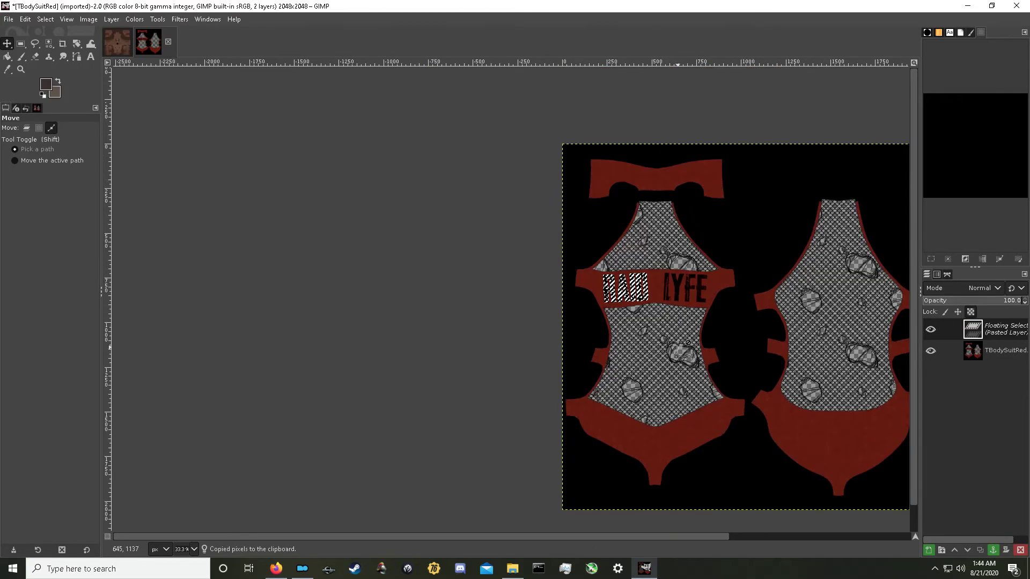
middle_click_drag(766, 343, 576, 345)
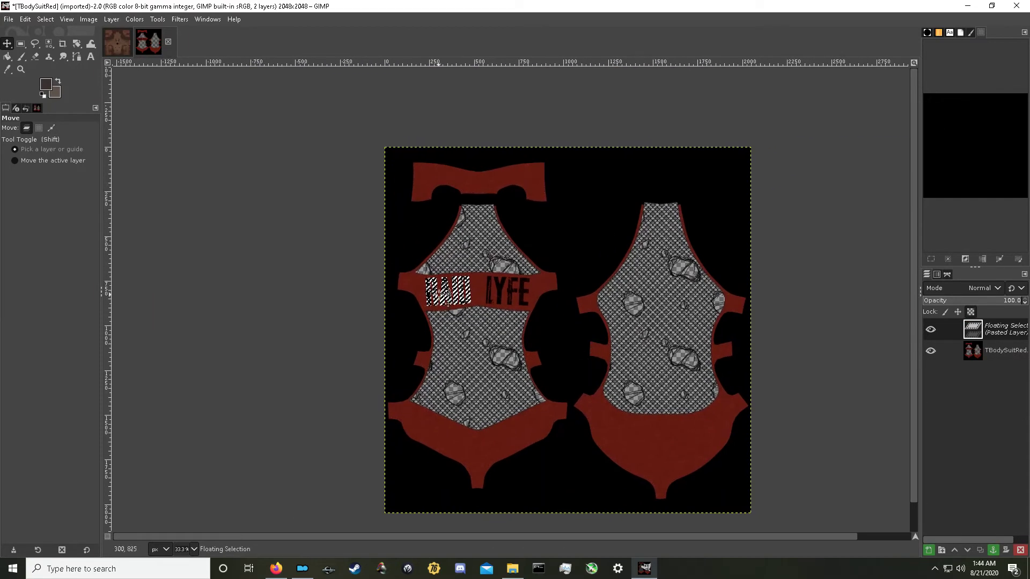
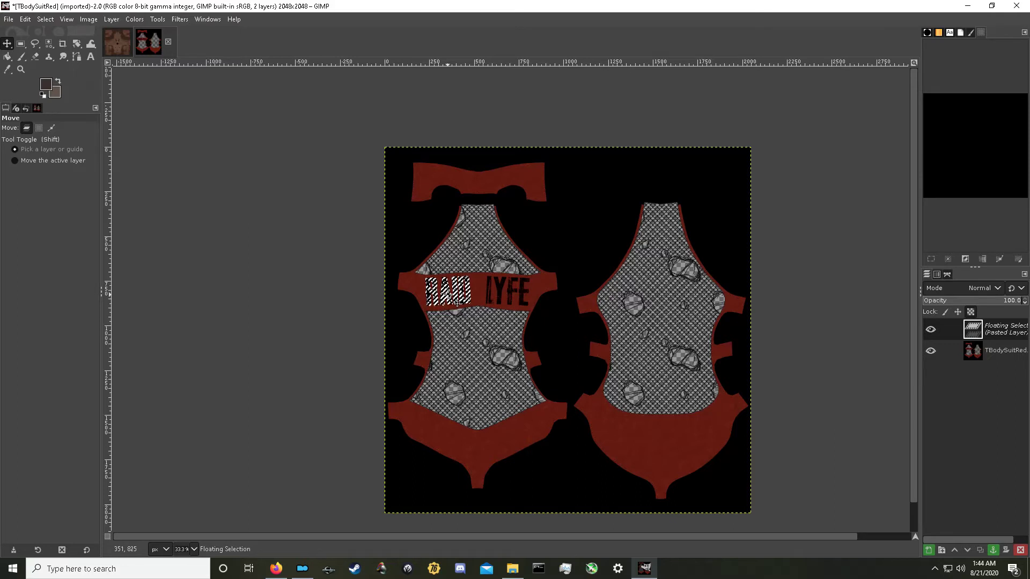
left_click_drag(447, 295, 658, 444)
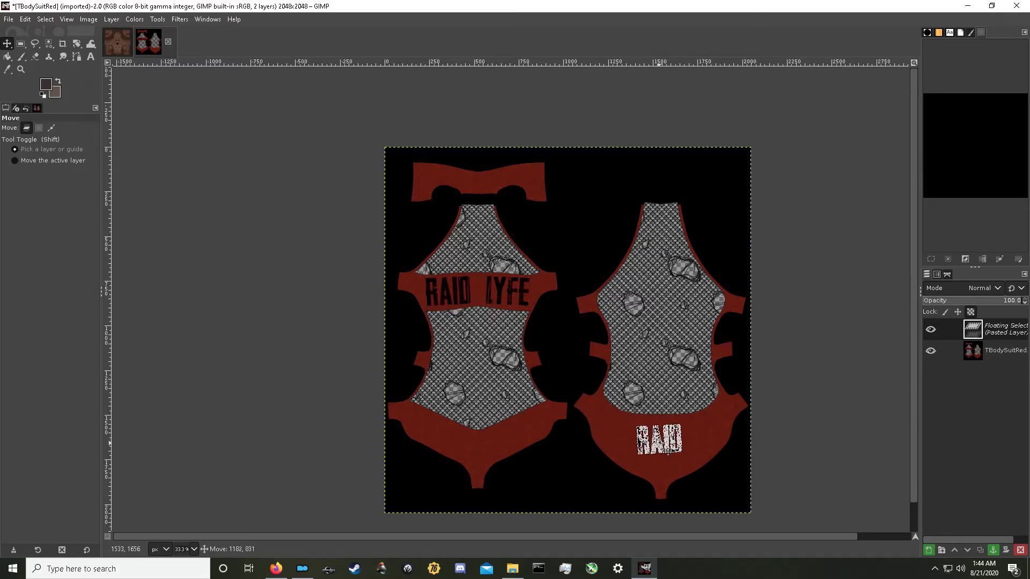
left_click(529, 430)
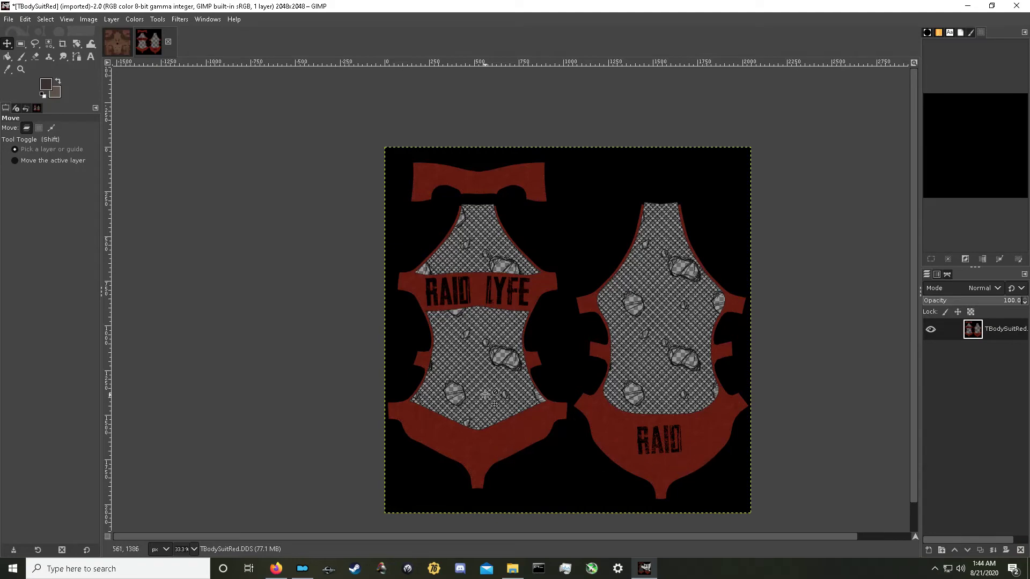
Colorize the whole suit texture purple with hue 0.7965, saturation 0.6570 and lightness 0.174
scroll(531, 410, "up", 2, "ctrl")
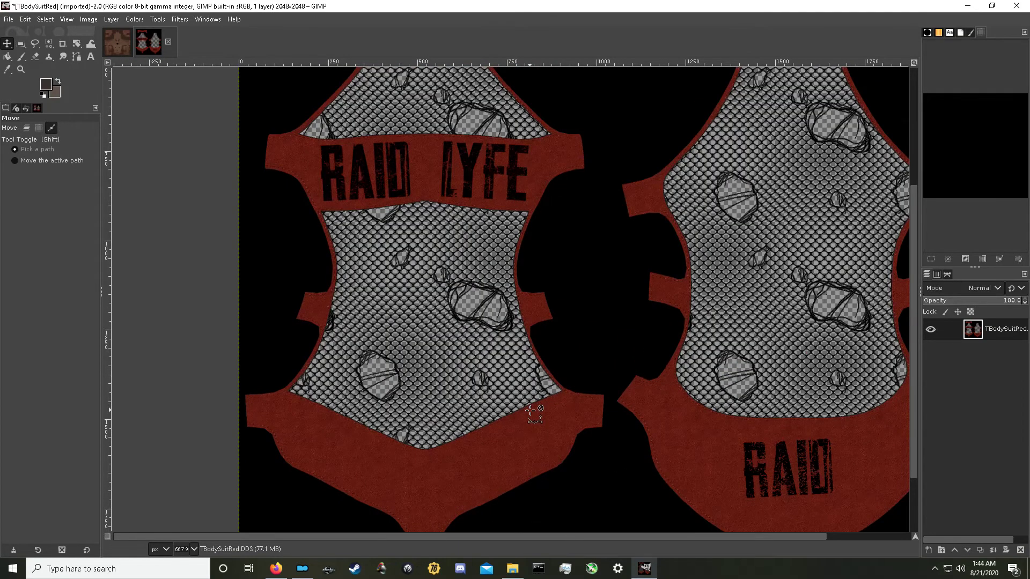
scroll(531, 410, "down", 2, "ctrl")
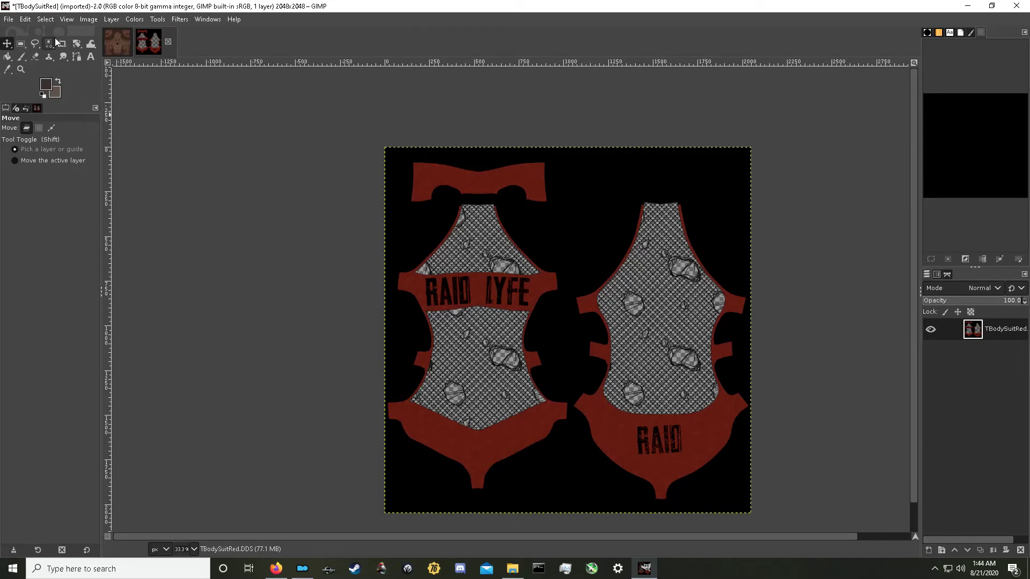
left_click(133, 19)
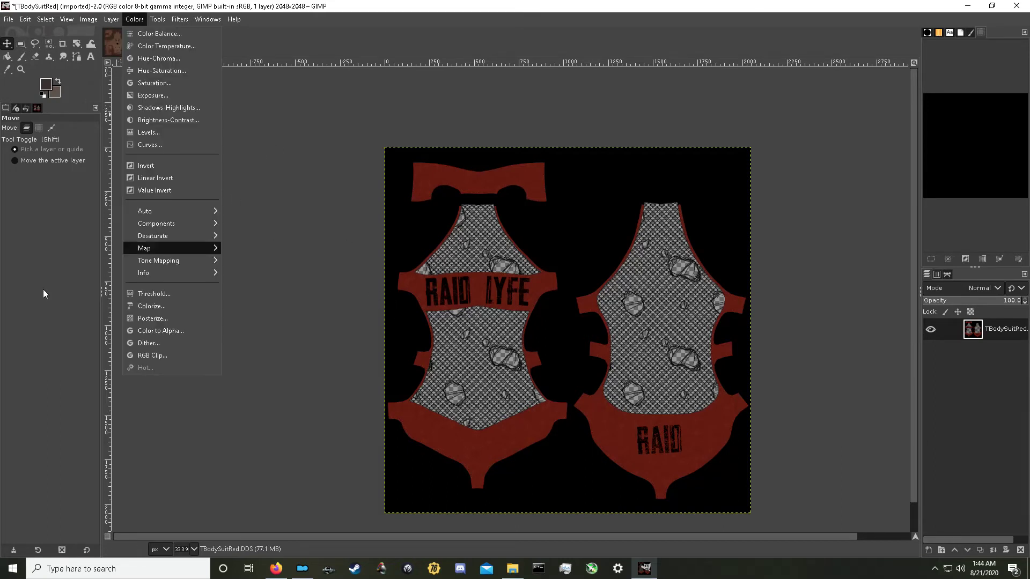
left_click(173, 305)
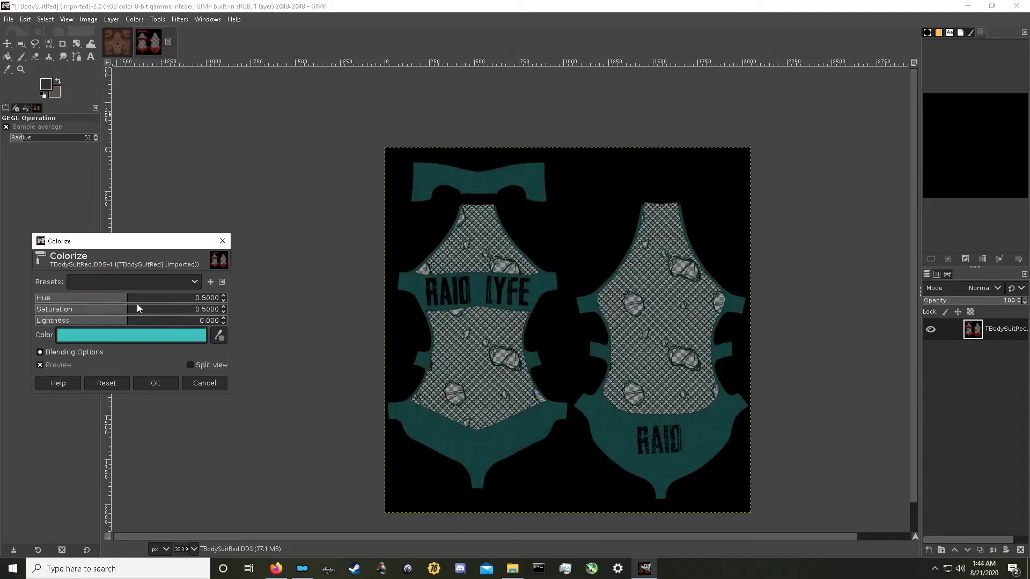
left_click_drag(123, 305, 179, 304)
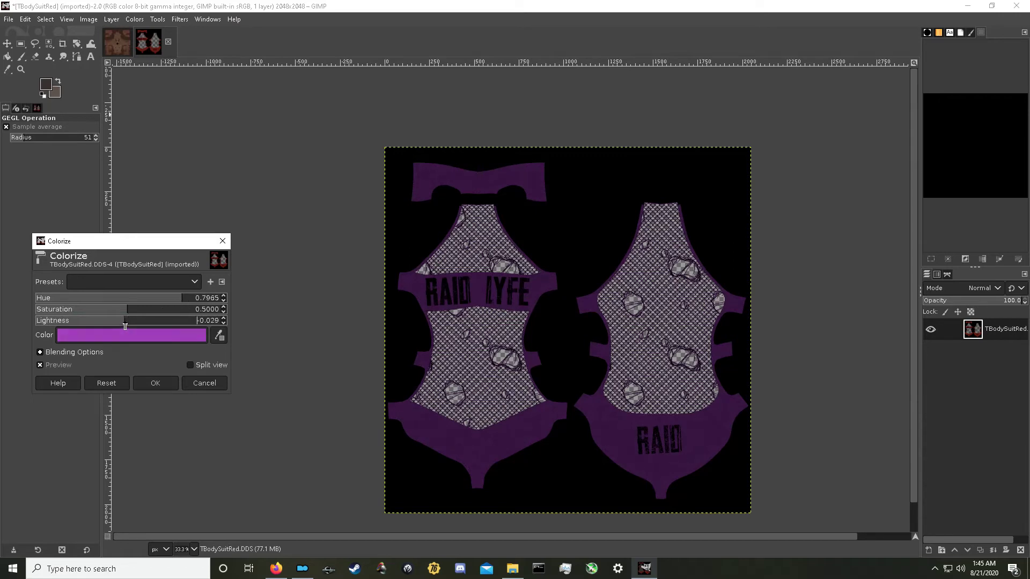
left_click_drag(127, 310, 154, 310)
mouse_move(127, 322)
left_mouse_down()
mouse_move(153, 324)
mouse_move(144, 325)
left_mouse_up()
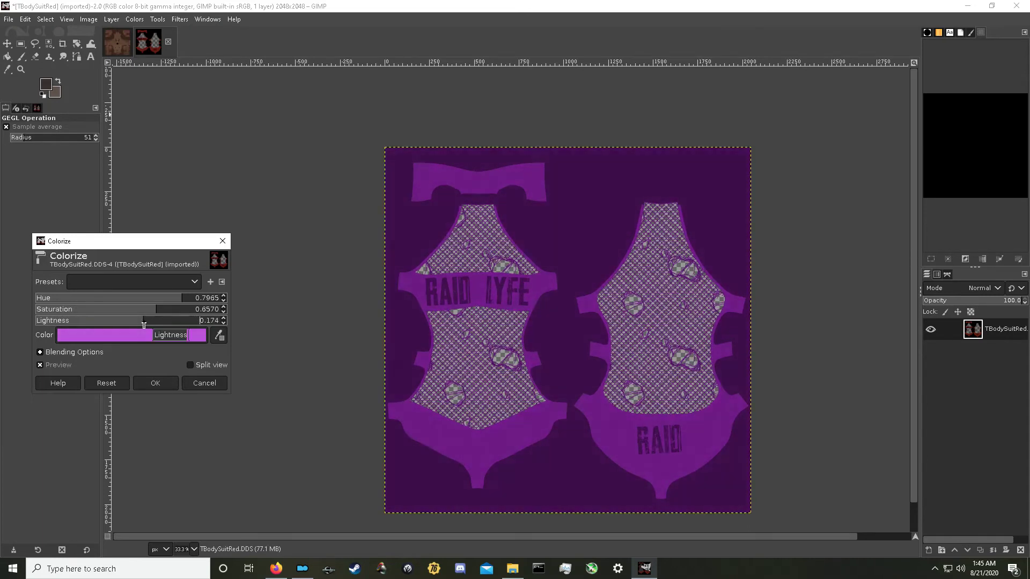
left_click(160, 383)
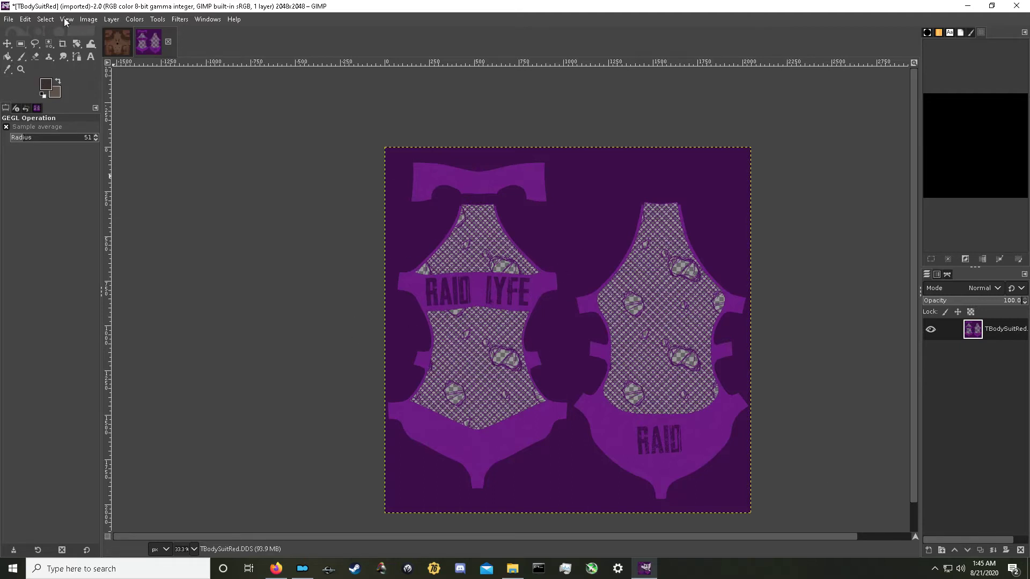
Select the RAID LYFE chest band on the first suit piece with a freehand outline, using the add-to-selection mode
left_click(21, 43)
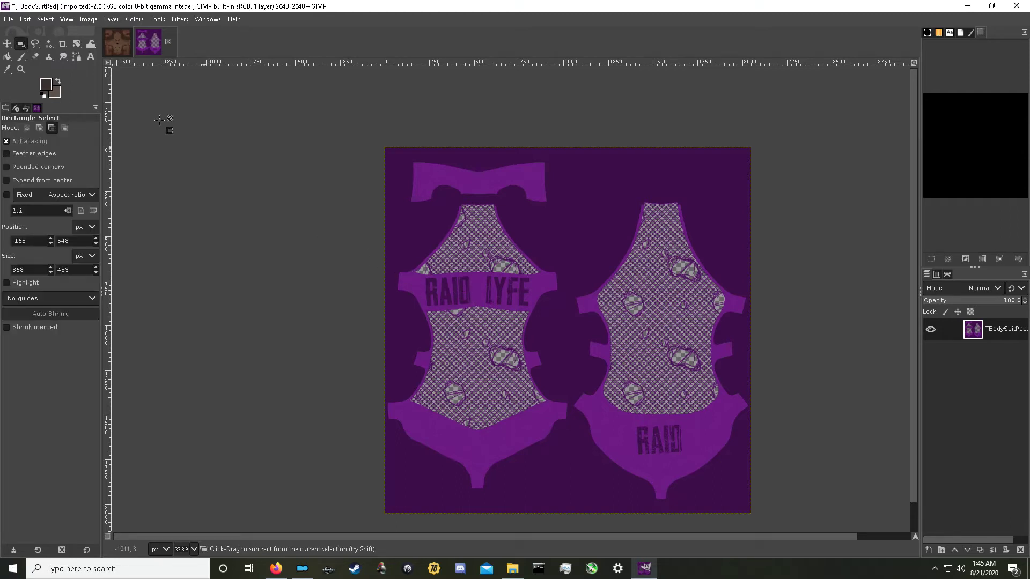
left_click(39, 42)
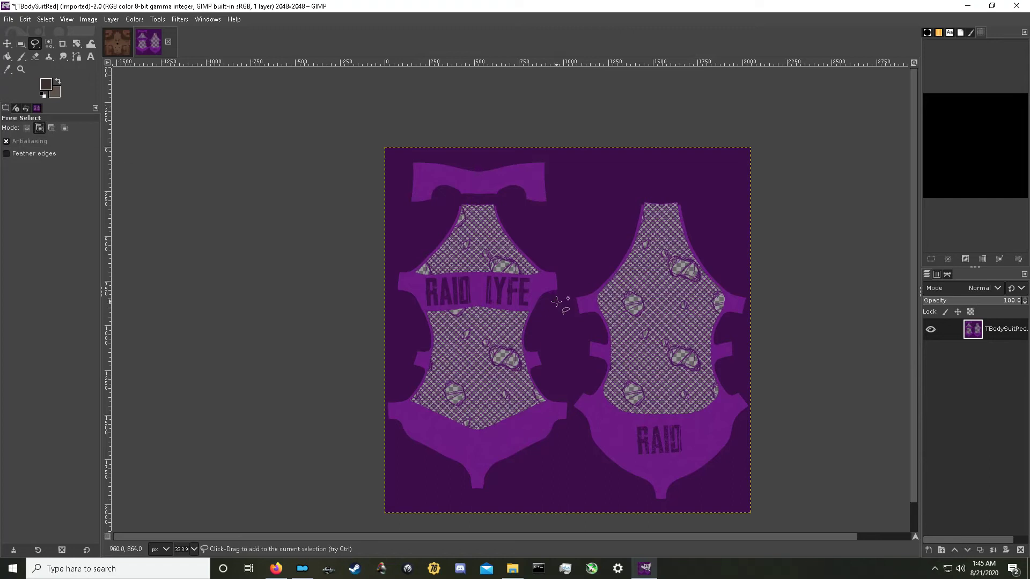
left_click(40, 129)
mouse_move(398, 271)
left_mouse_down()
mouse_move(547, 266)
mouse_move(565, 280)
mouse_move(528, 316)
mouse_move(439, 317)
mouse_move(392, 284)
left_mouse_up()
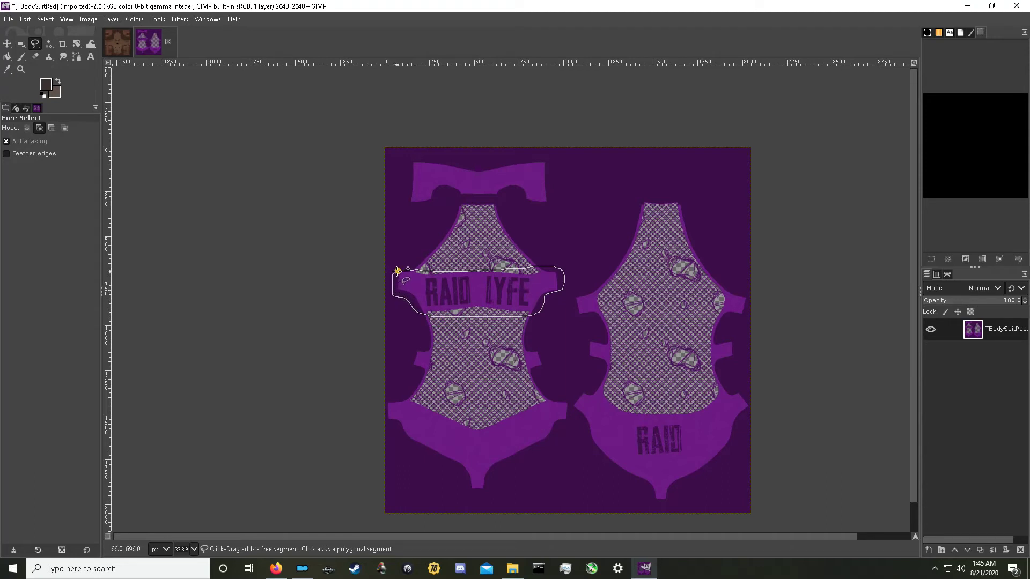
key("Return")
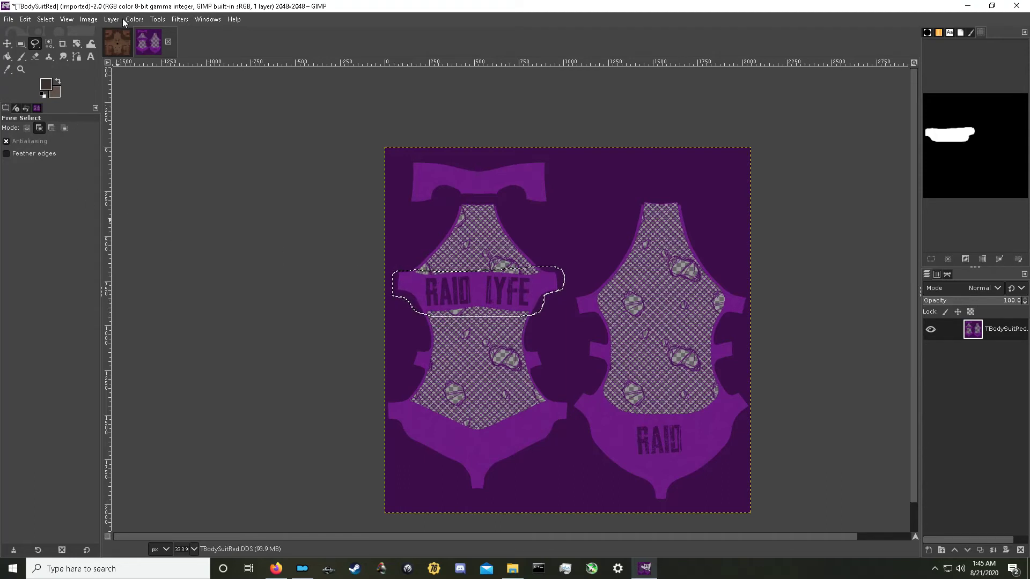
Colorize the selected RAID LYFE band dark red with hue 0.0000, saturation 0.5843 and lightness -0.100
left_click(133, 19)
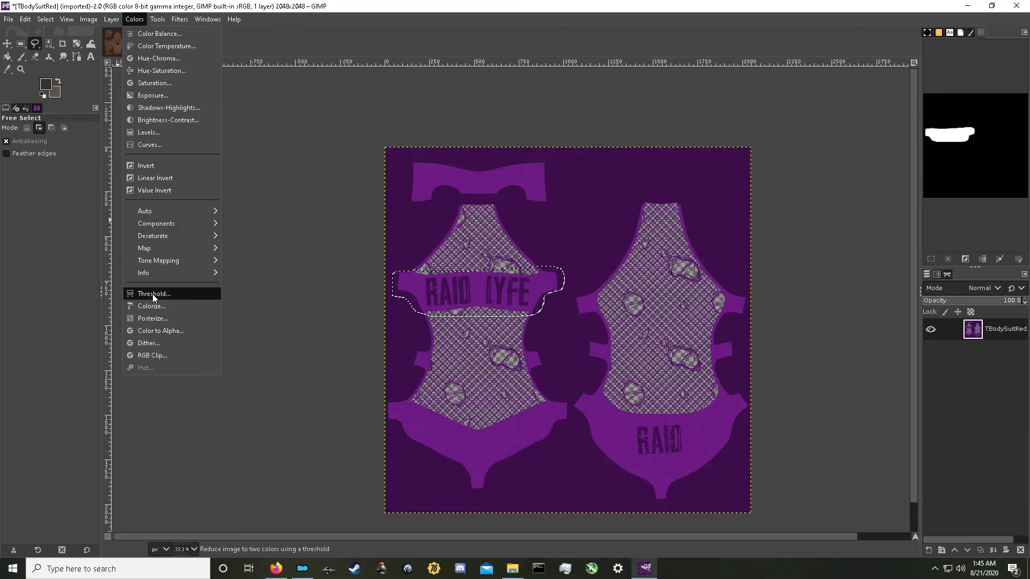
left_click(157, 306)
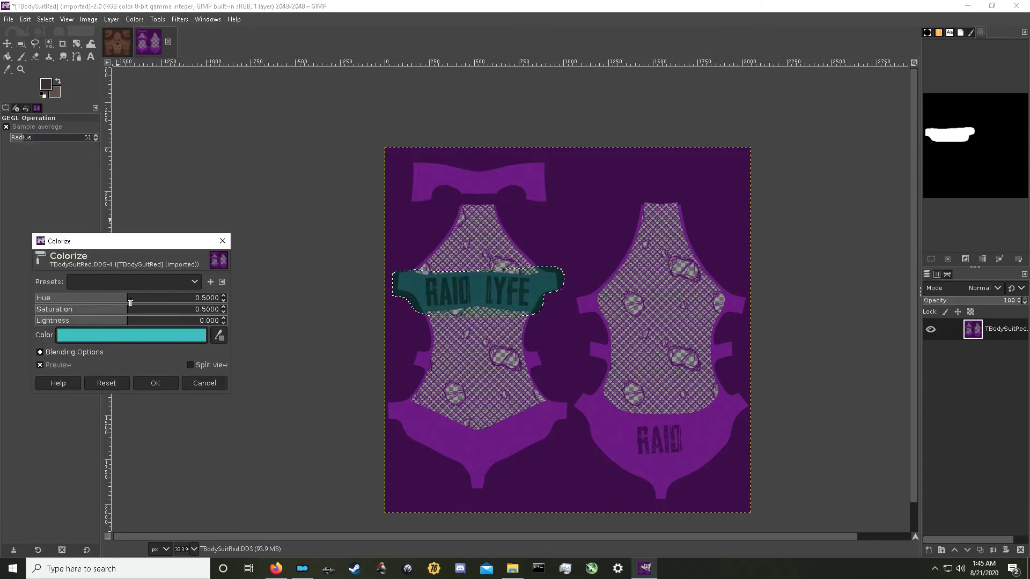
left_click_drag(130, 302, 13, 301)
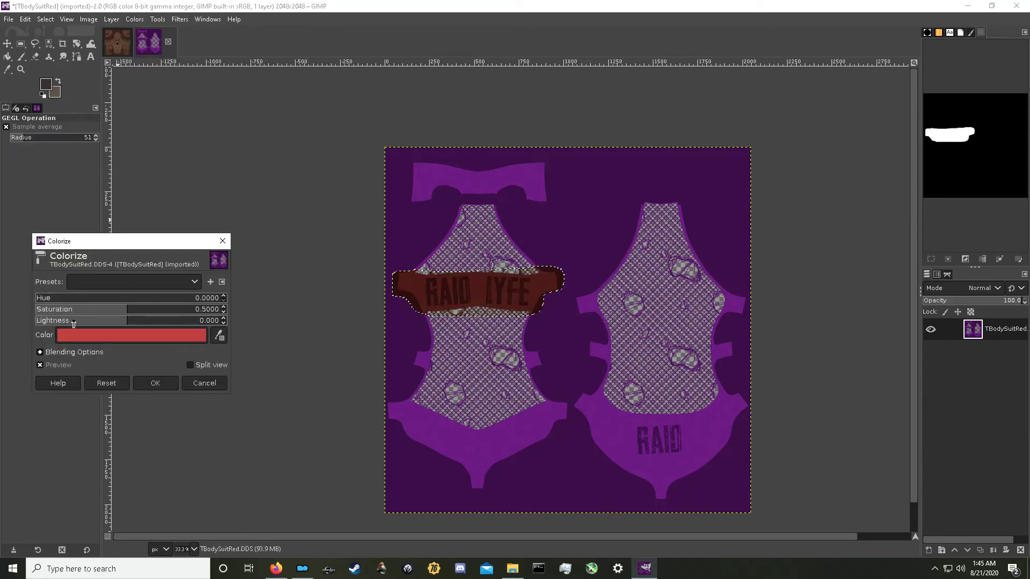
scroll(88, 324, "down", 2)
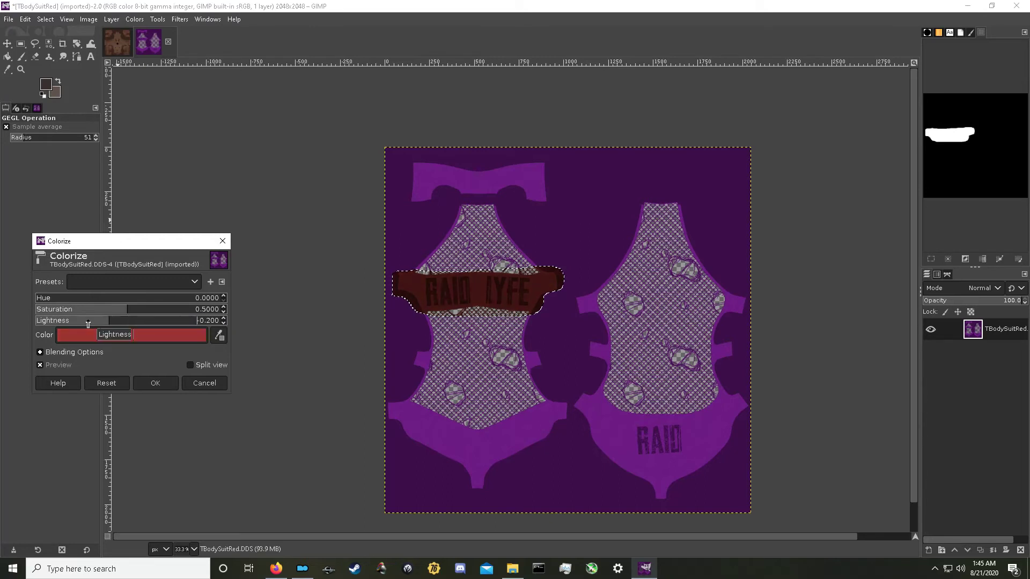
scroll(88, 323, "up", 1)
left_click(111, 309)
mouse_move(154, 310)
left_mouse_down()
mouse_move(135, 310)
mouse_move(144, 310)
left_mouse_up()
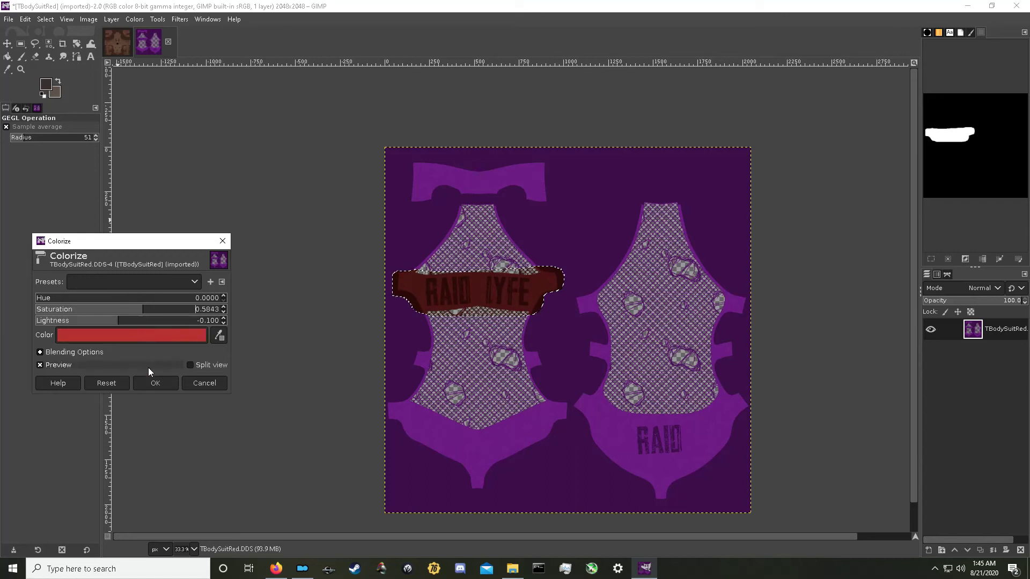
left_click(153, 384)
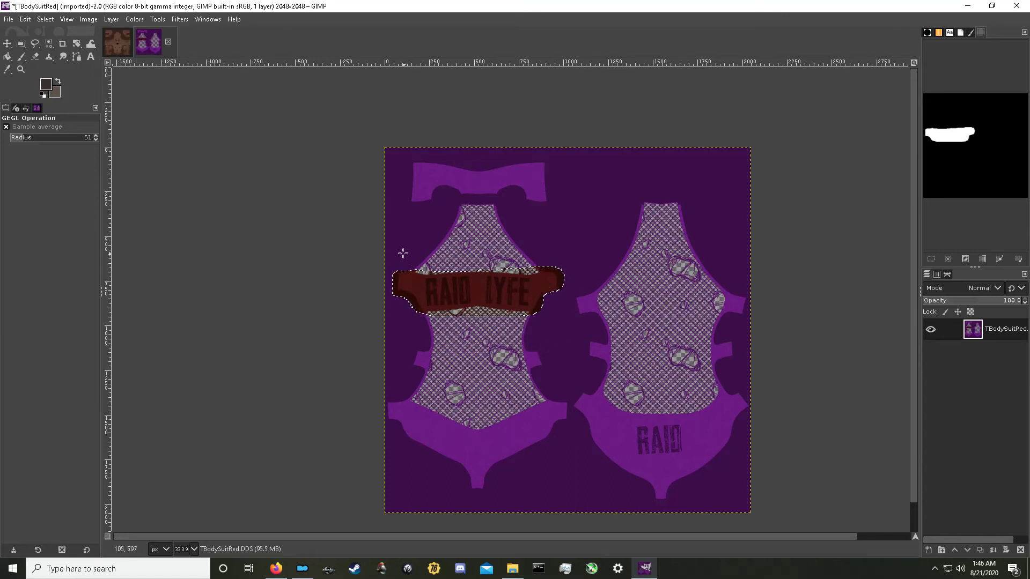
Clear the selection around the RAID LYFE band
right_click(467, 204)
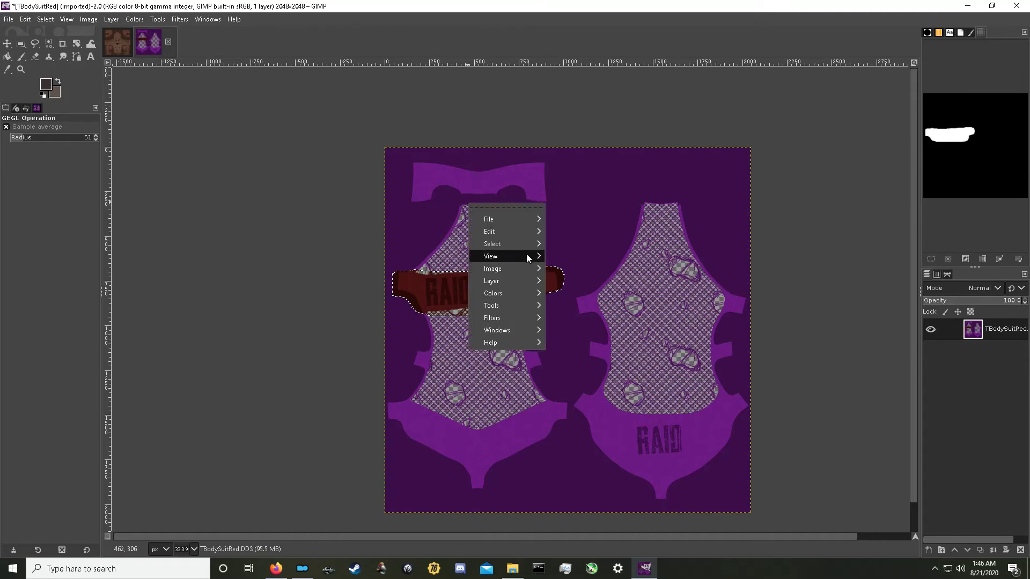
mouse_move(526, 246)
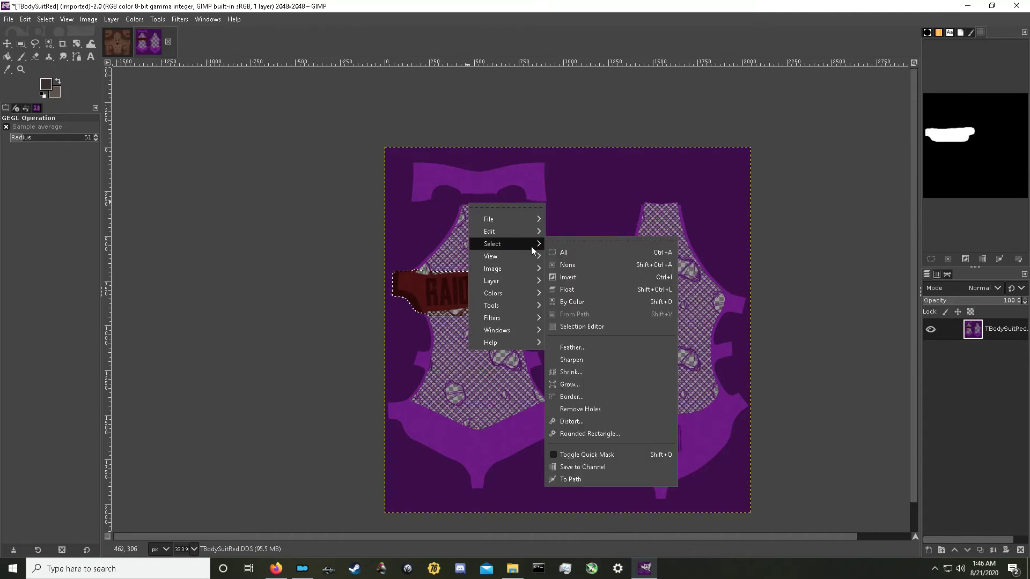
left_click(459, 245)
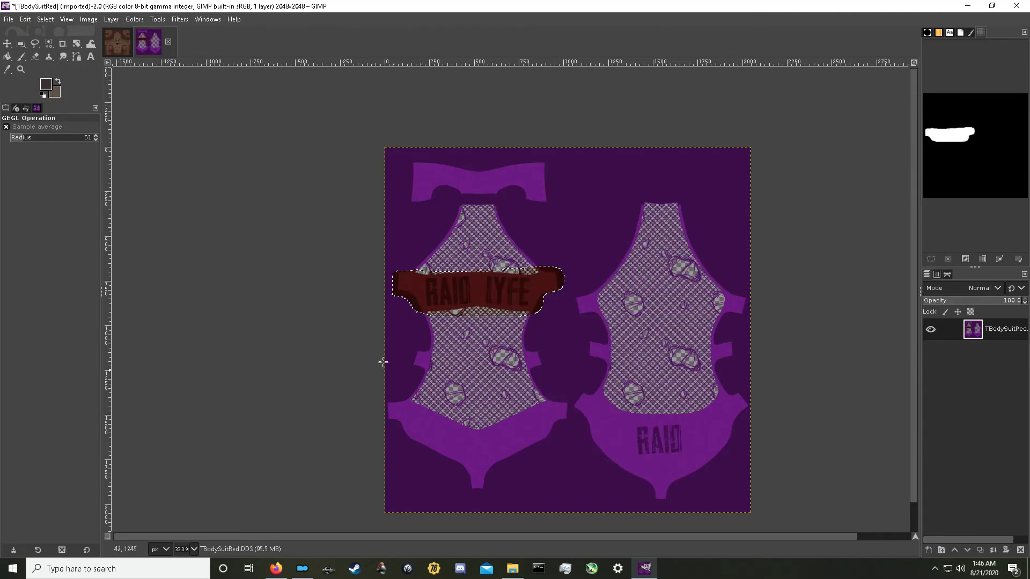
right_click(425, 229)
mouse_move(485, 269)
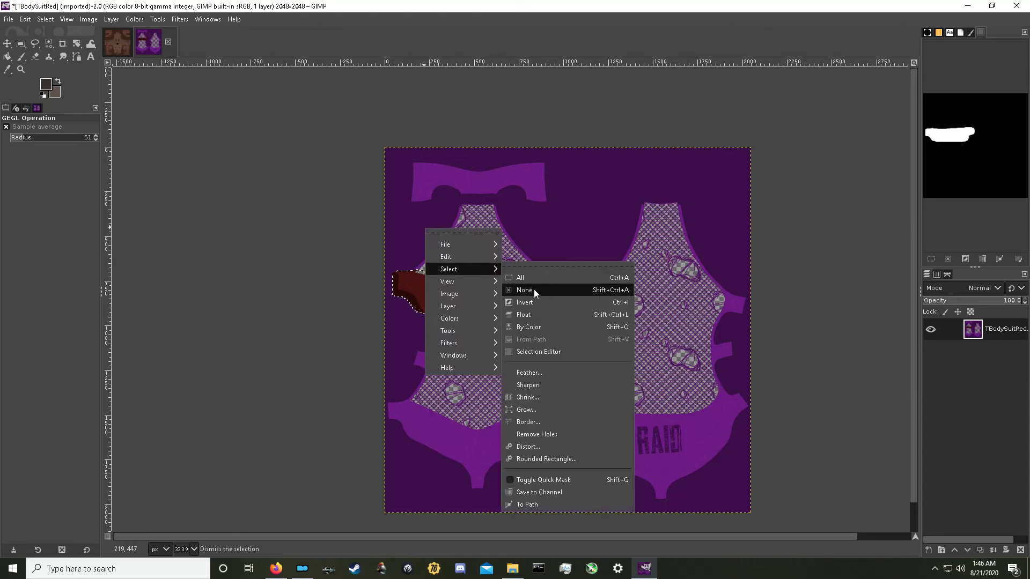
left_click(533, 289)
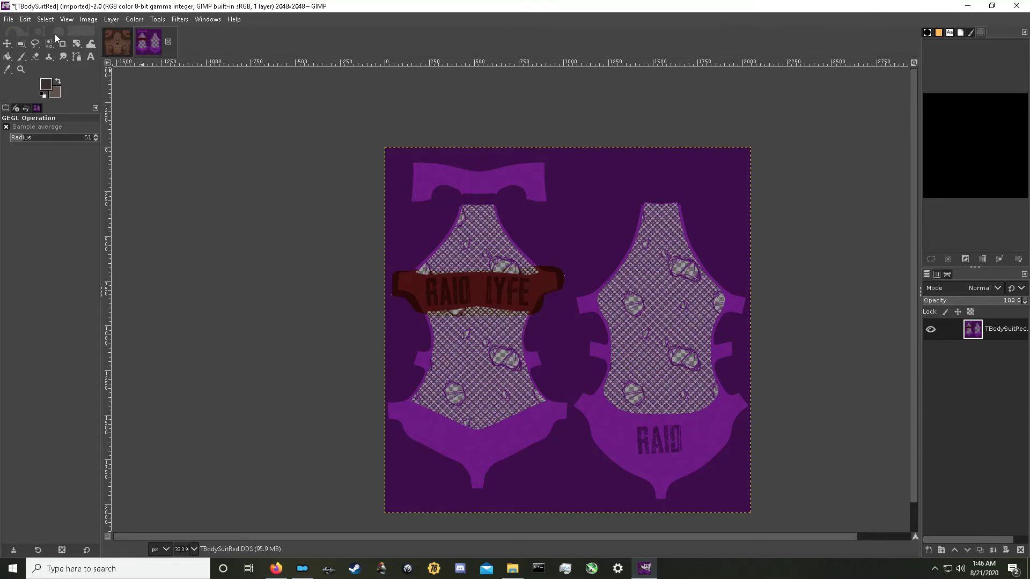
Export the recolored suit texture to the tut folder as TBodySuitRed.DDS, replacing the existing file
left_click(123, 44)
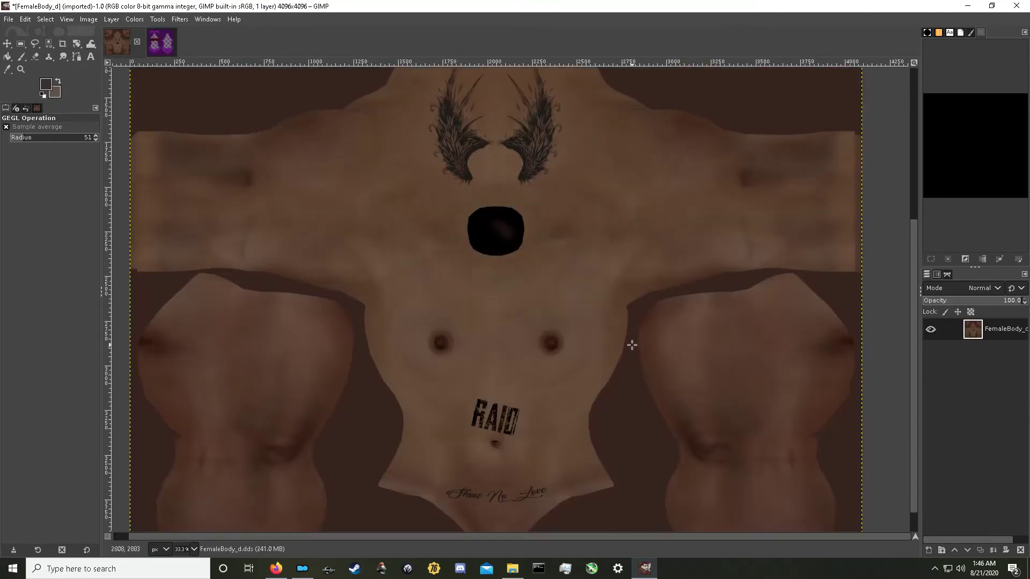
scroll(631, 346, "down", 1, "ctrl")
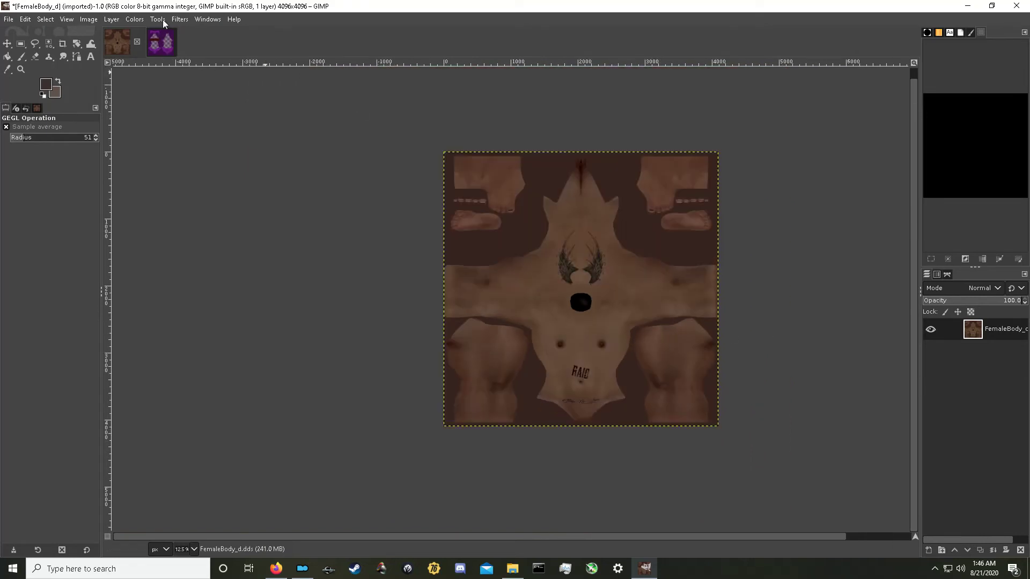
left_click(160, 40)
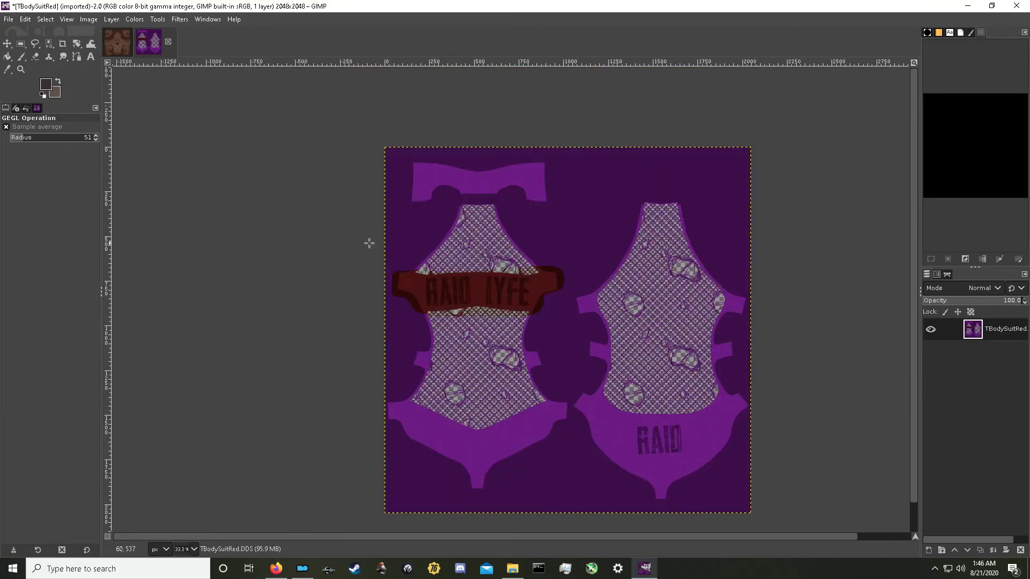
left_click(8, 21)
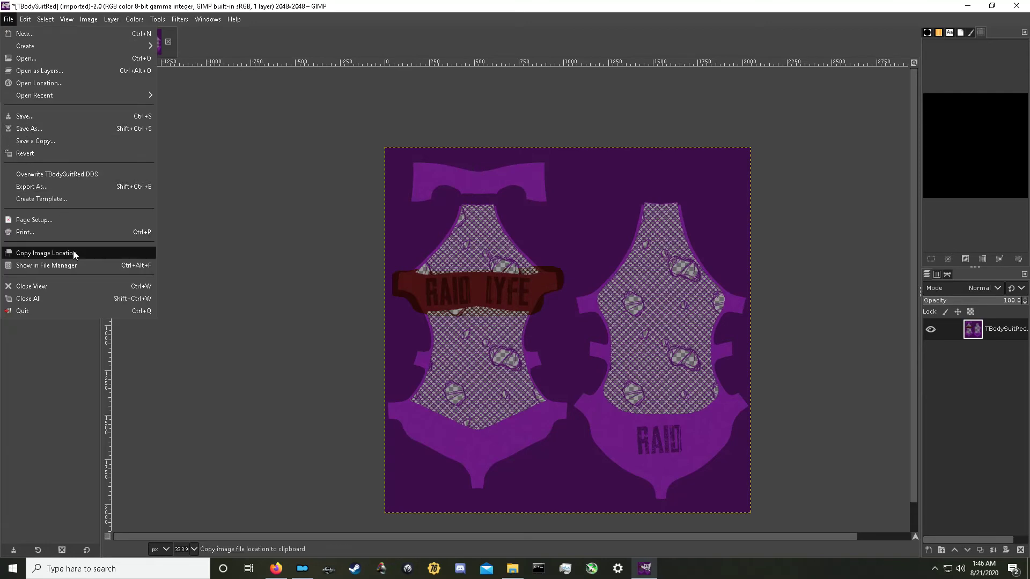
left_click(43, 188)
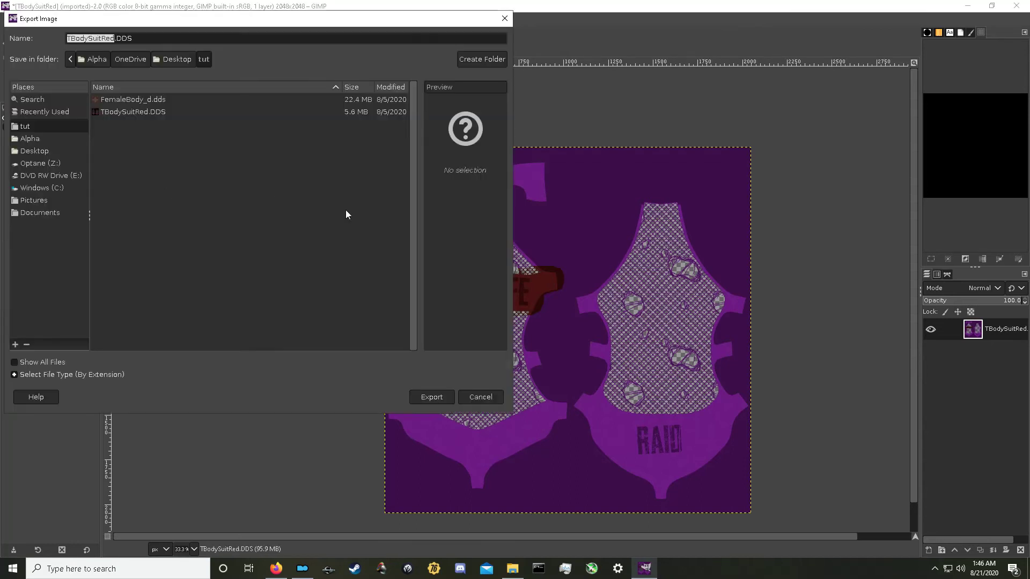
left_click(133, 112)
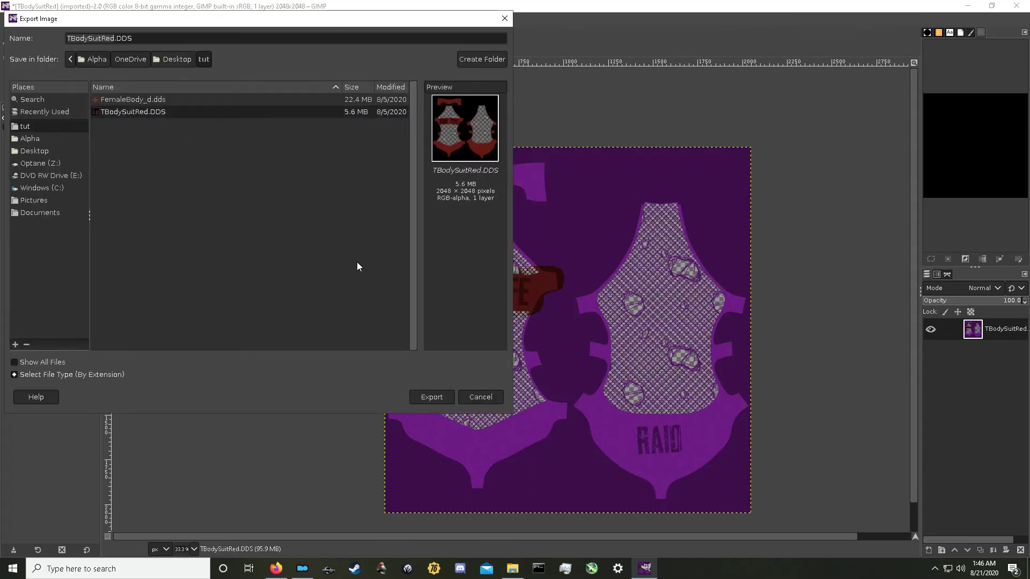
left_click(430, 396)
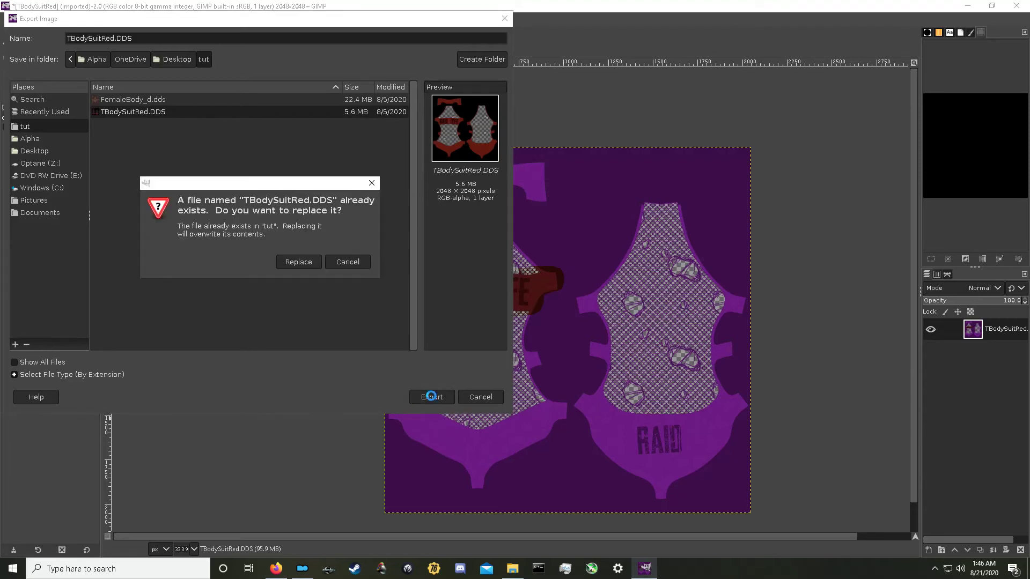
left_click(292, 262)
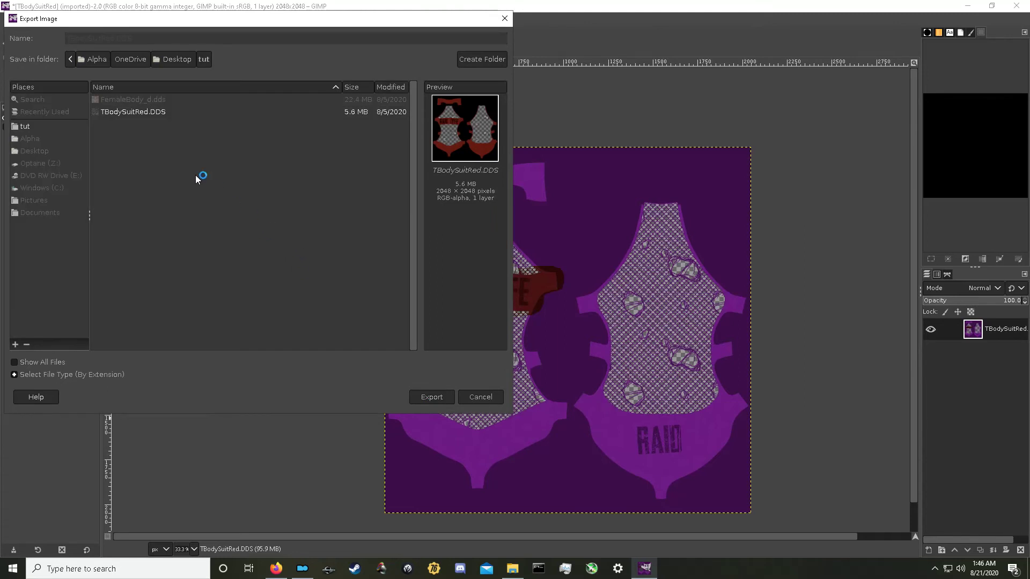
Set the DDS export to BC3 / DXT5 compression with generated mipmaps and complete it
left_click(141, 58)
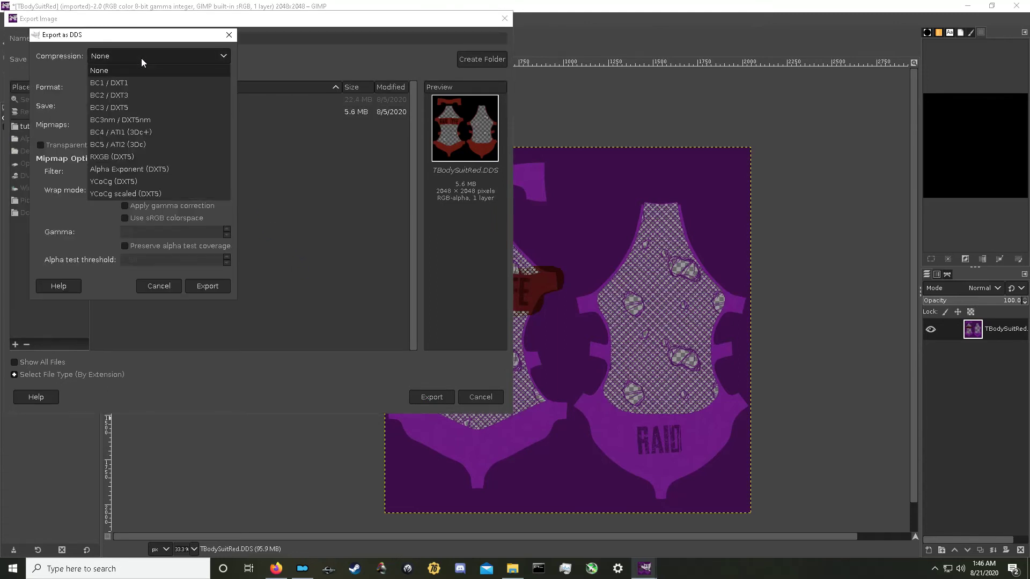
left_click(138, 108)
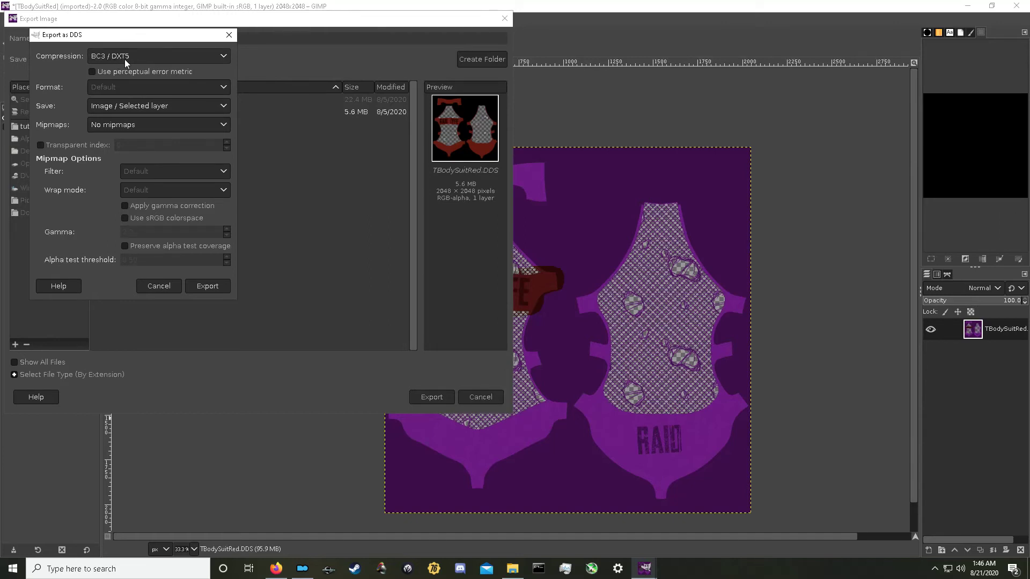
left_click(122, 125)
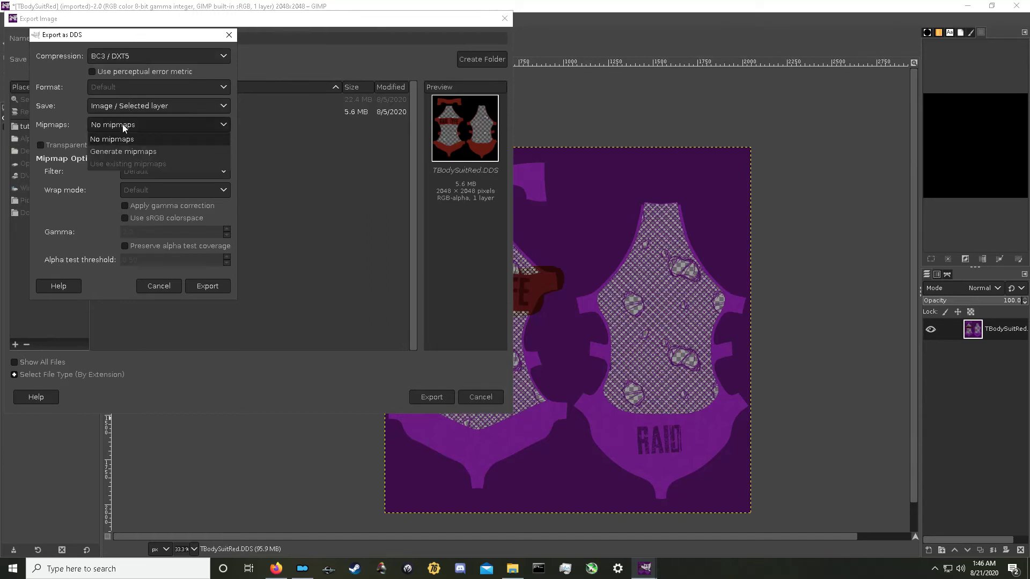
left_click(129, 151)
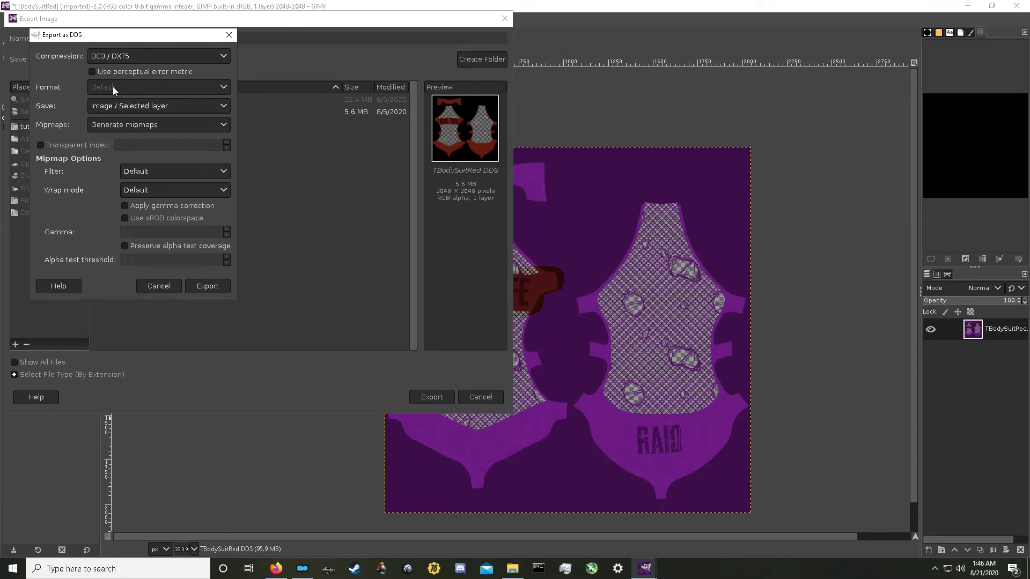
left_click(210, 287)
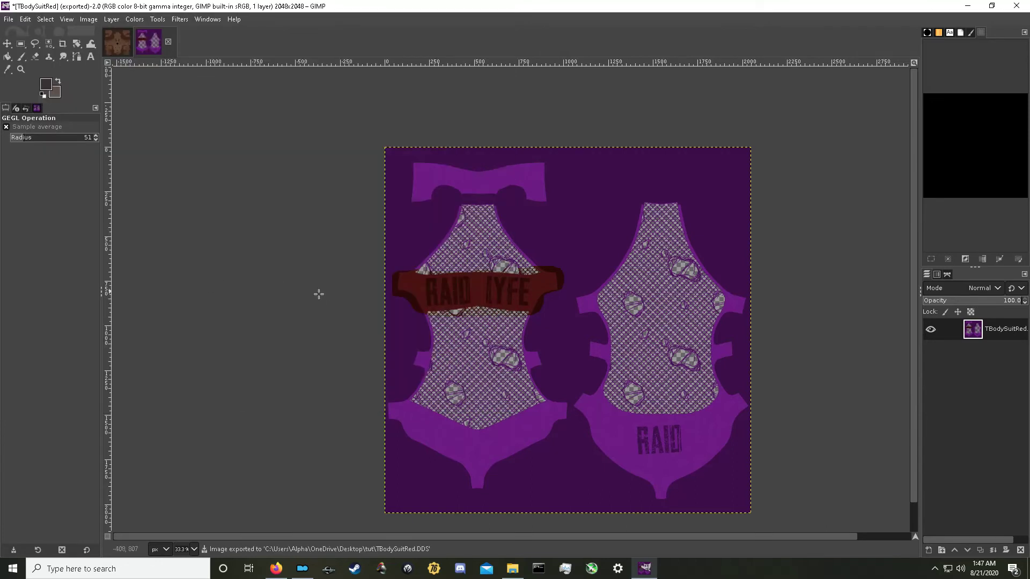
Export the body texture over FemaleBody_d.dds in the tut folder with BC3 / DXT5 compression and generated mipmaps, and quit GIMP discarding unsaved changes
left_click(118, 44)
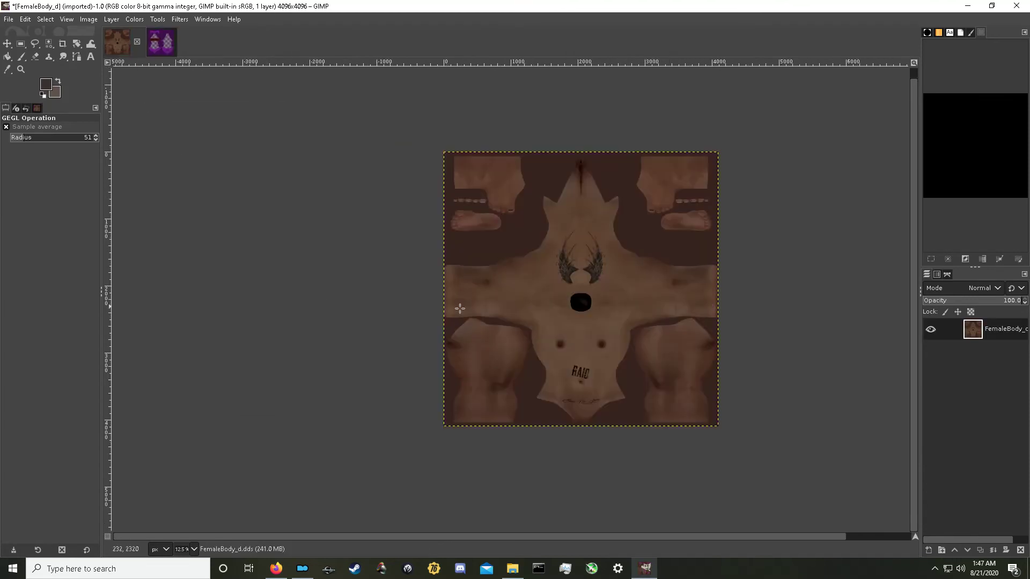
left_click(8, 19)
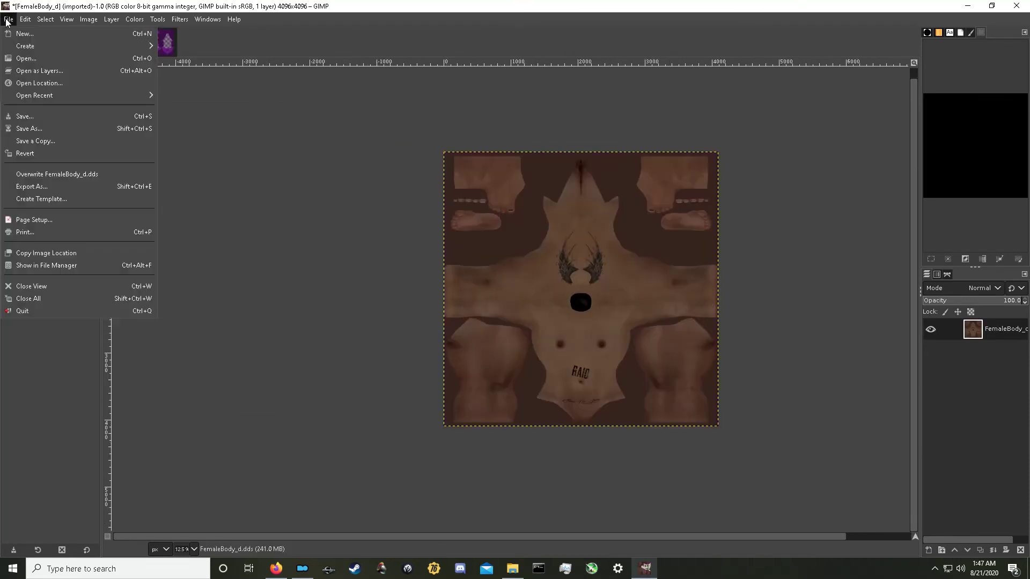
left_click(32, 186)
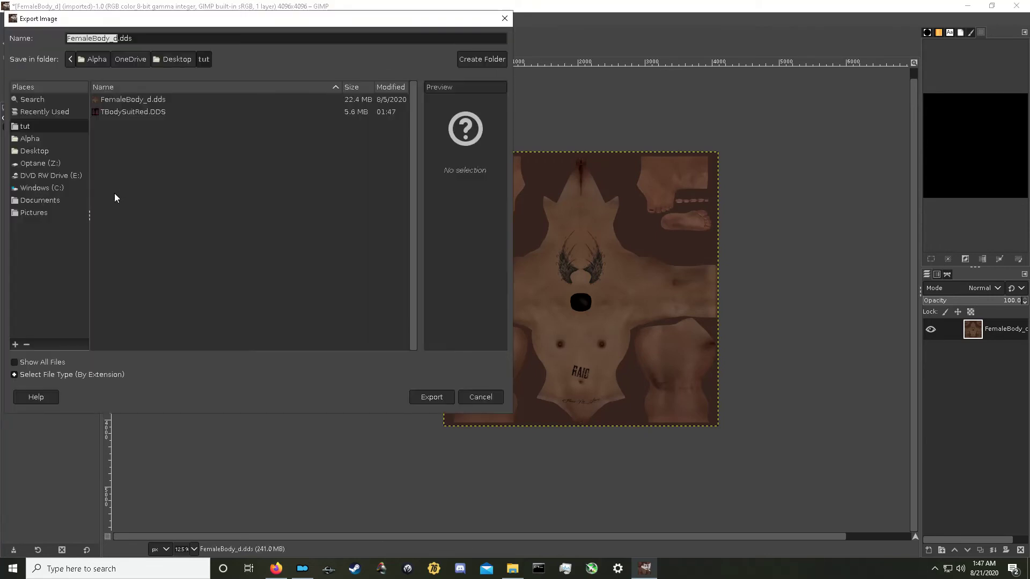
left_click(134, 104)
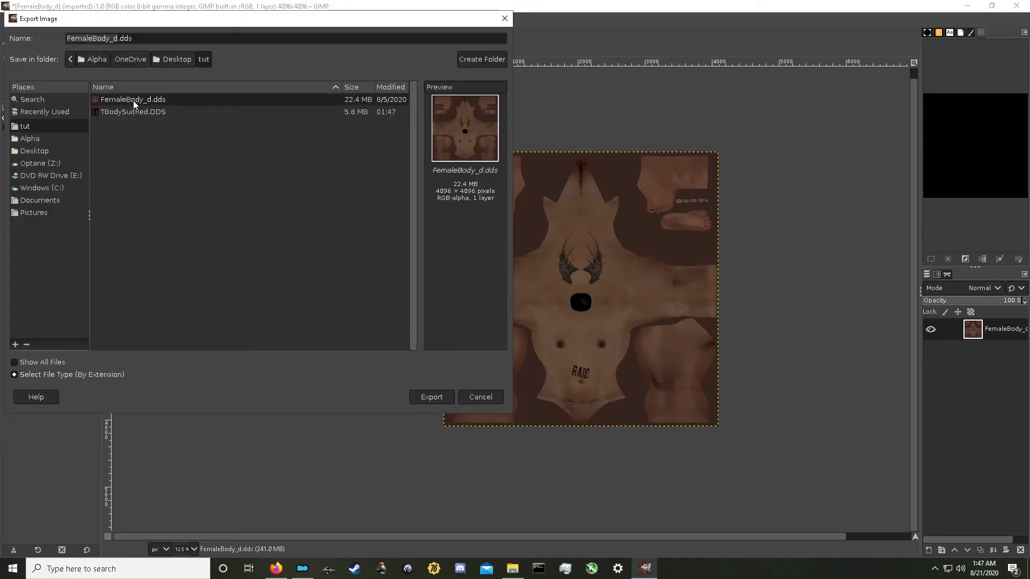
left_click(418, 398)
left_click(298, 262)
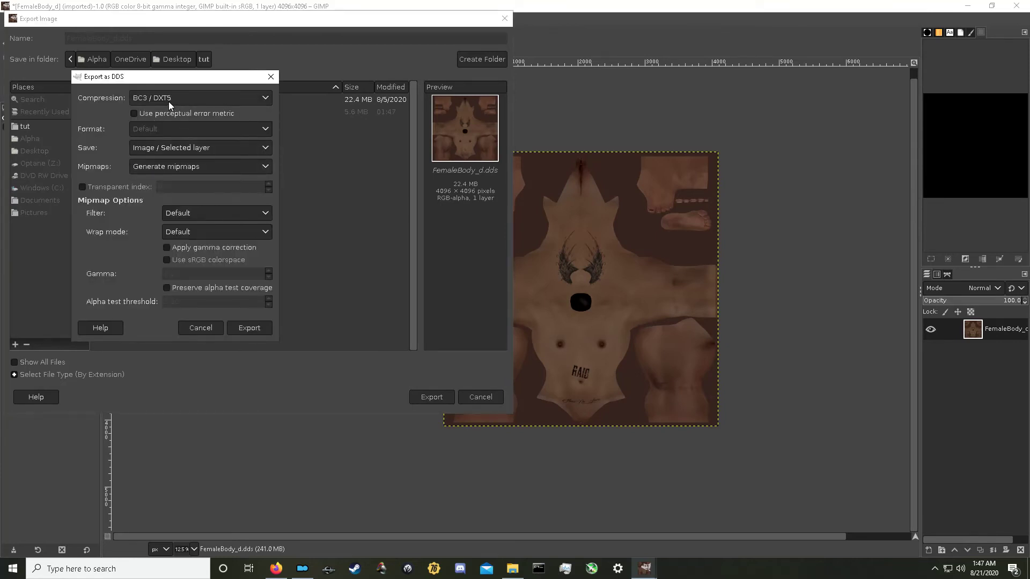
left_click(257, 329)
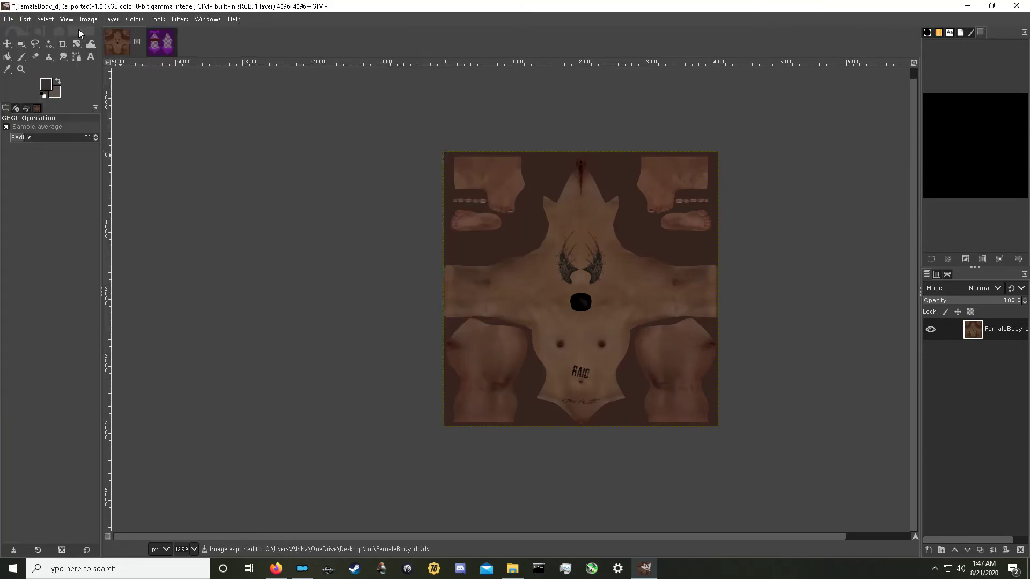
left_click(1016, 6)
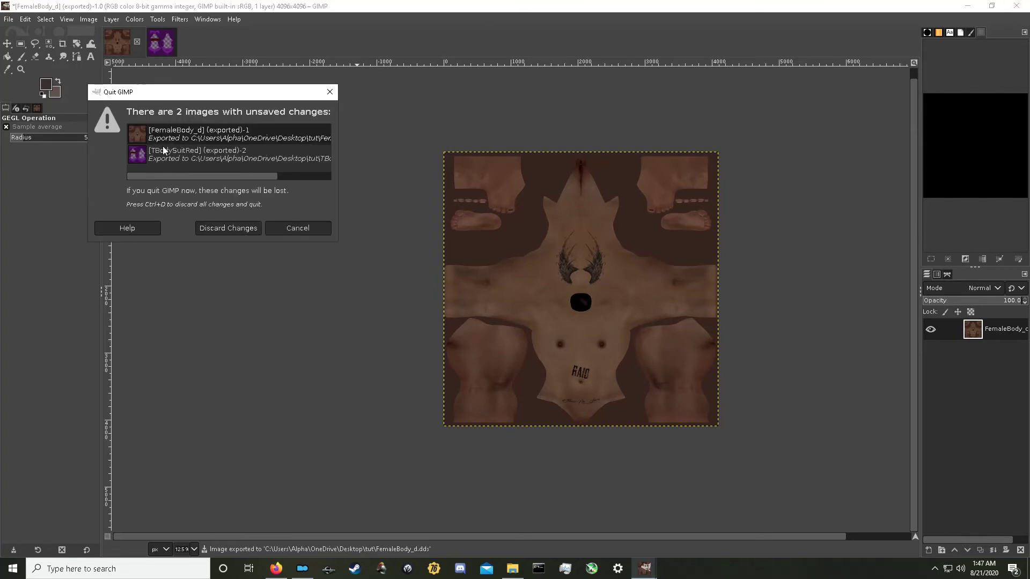
left_click(232, 229)
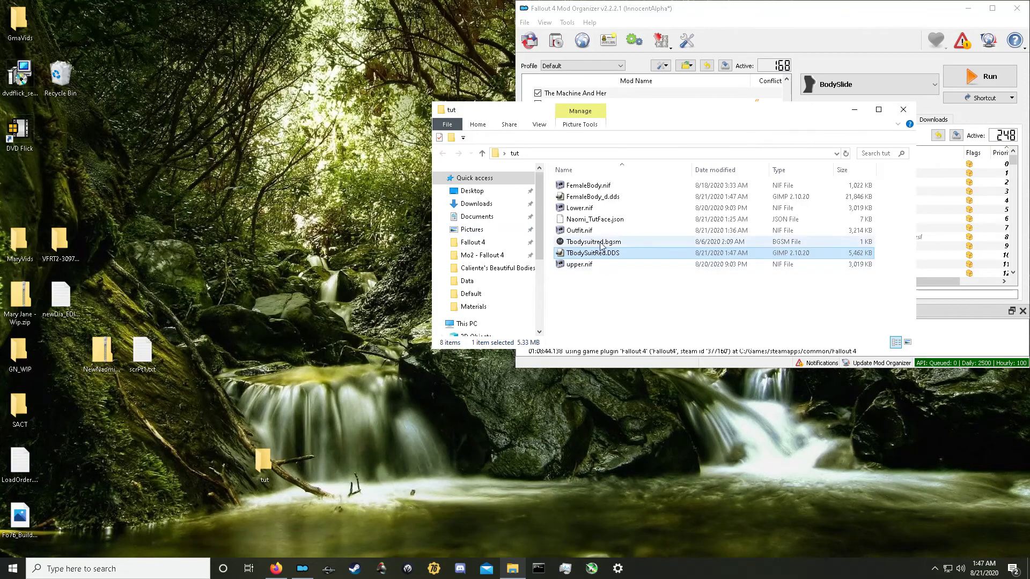
Reopen the exported FemaleBody_d.dds in GIMP with mipmaps loaded, examine its mipmap layers, and close it
double_click(620, 196)
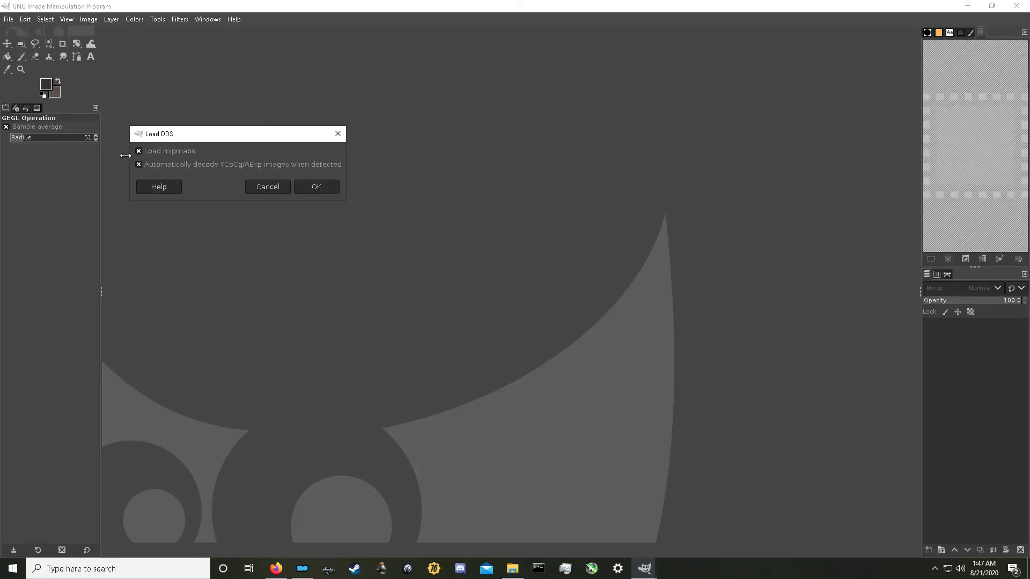
left_click(325, 188)
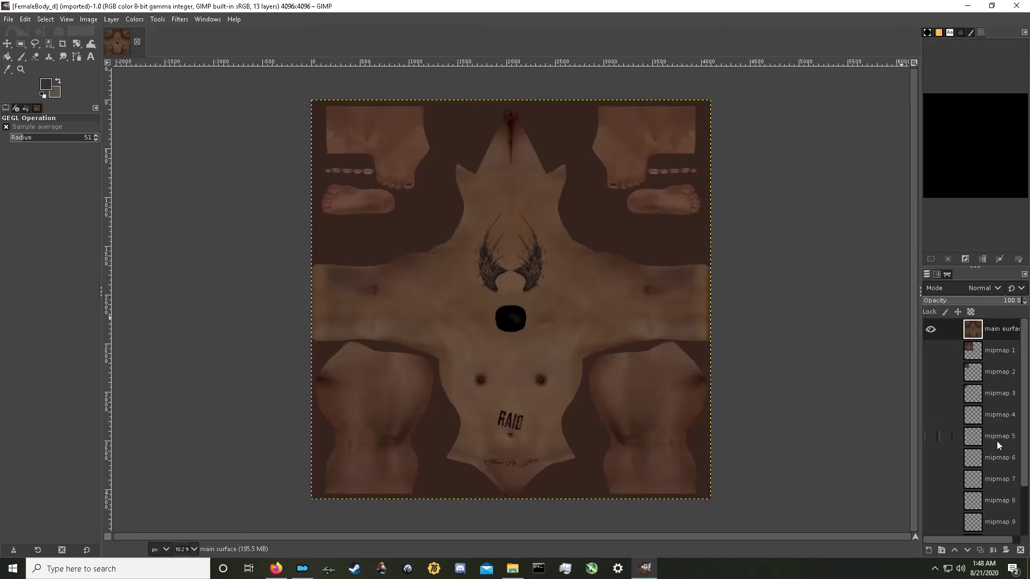
scroll(997, 441, "down", 3)
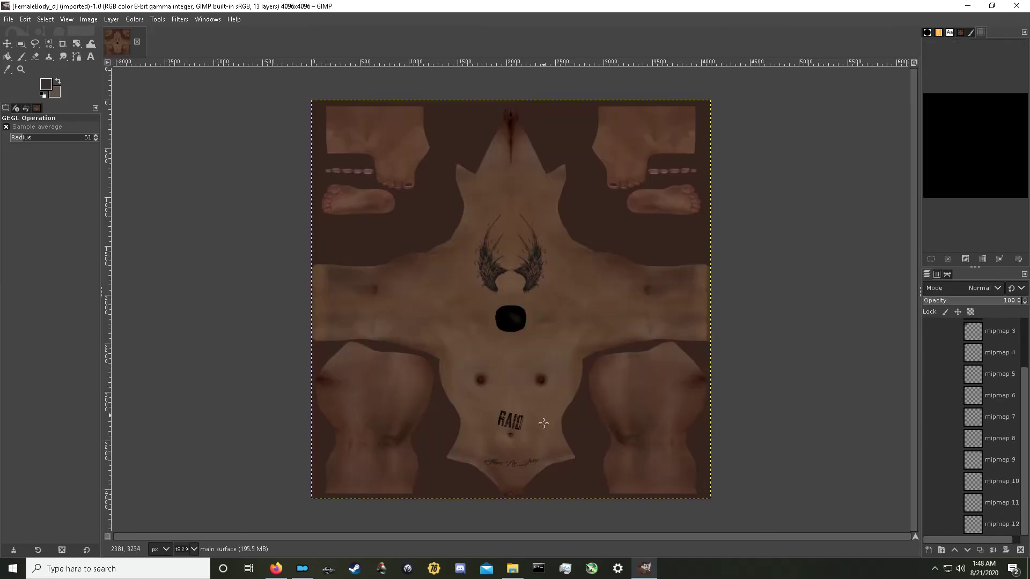
left_click(1010, 9)
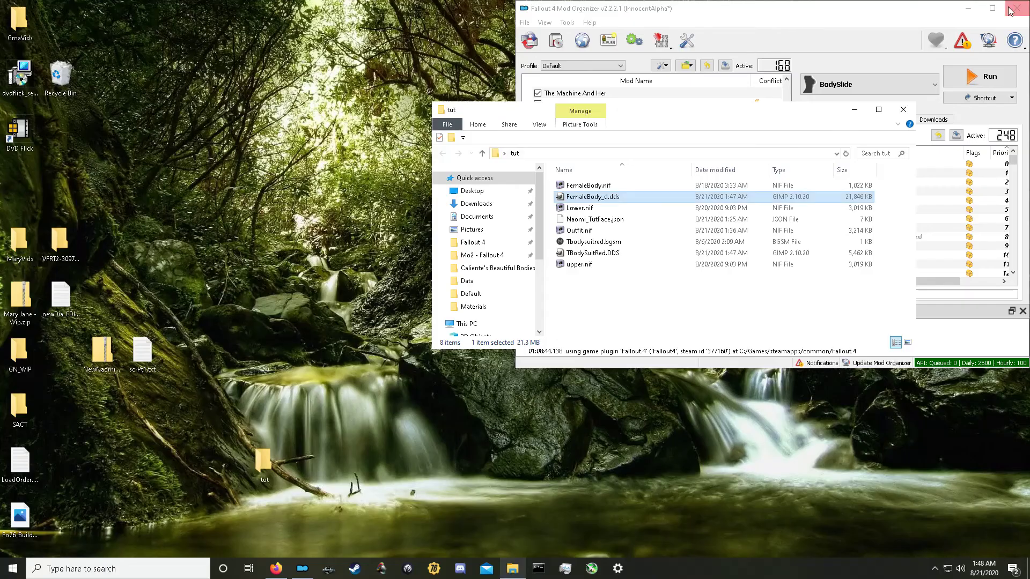
Open the exported TBodySuitRed.DDS with its mipmaps loaded, check its layer list, and close GIMP
left_click(618, 255)
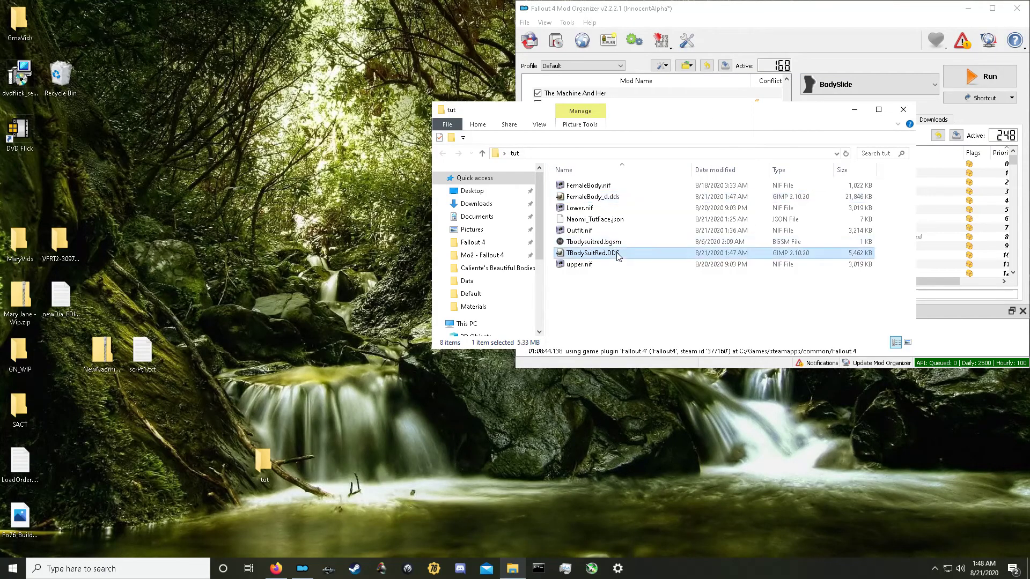
double_click(607, 257)
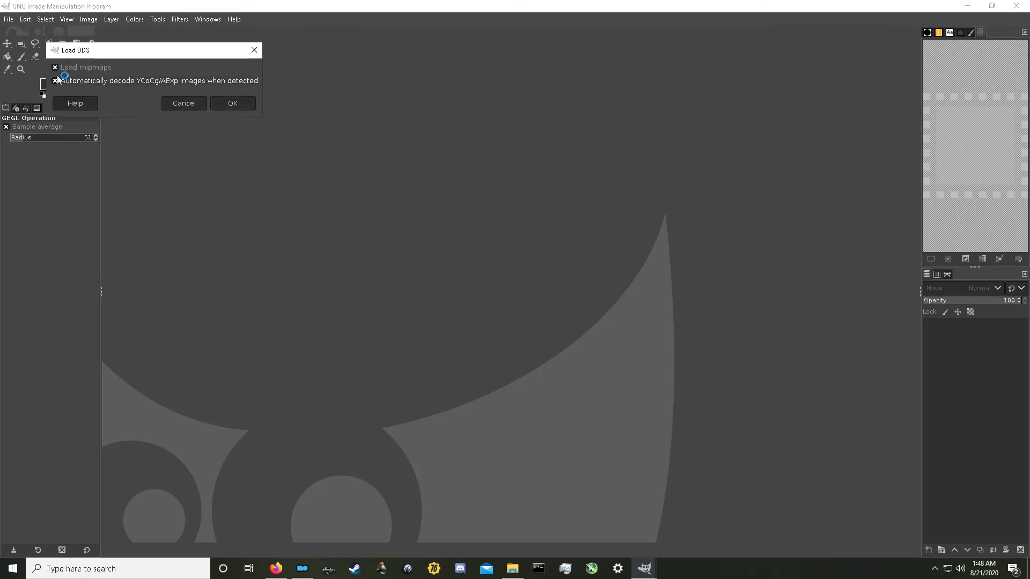
left_click(243, 102)
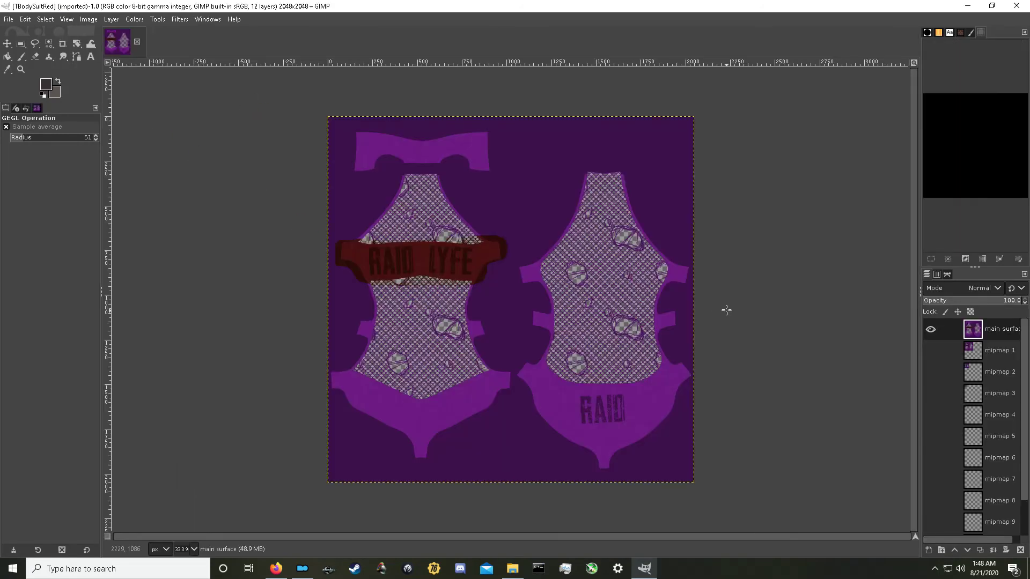
scroll(978, 440, "down", 2)
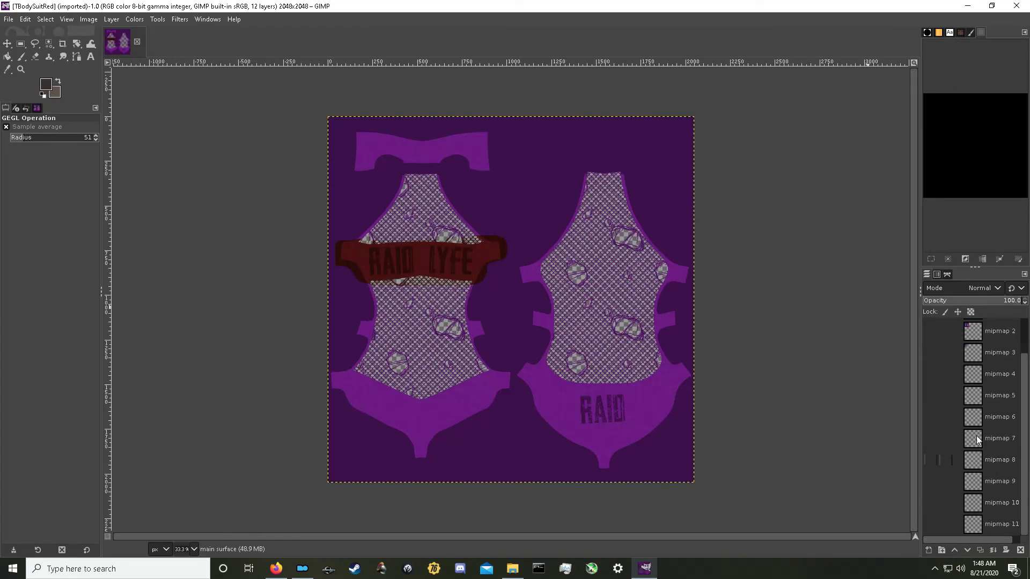
left_click(1024, 6)
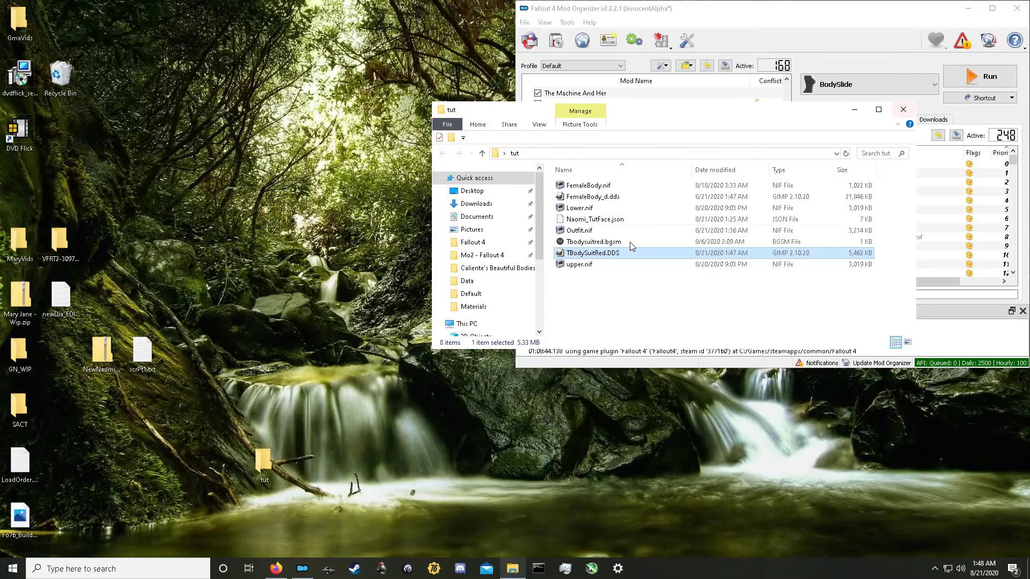
Copy FemaleBody_d.dds and TBodySuitRed.DDS from tut into the Fallout 4 Data\Textures\NaomiText folder, replacing the existing files
left_click(638, 198, "ctrl")
right_click(638, 196)
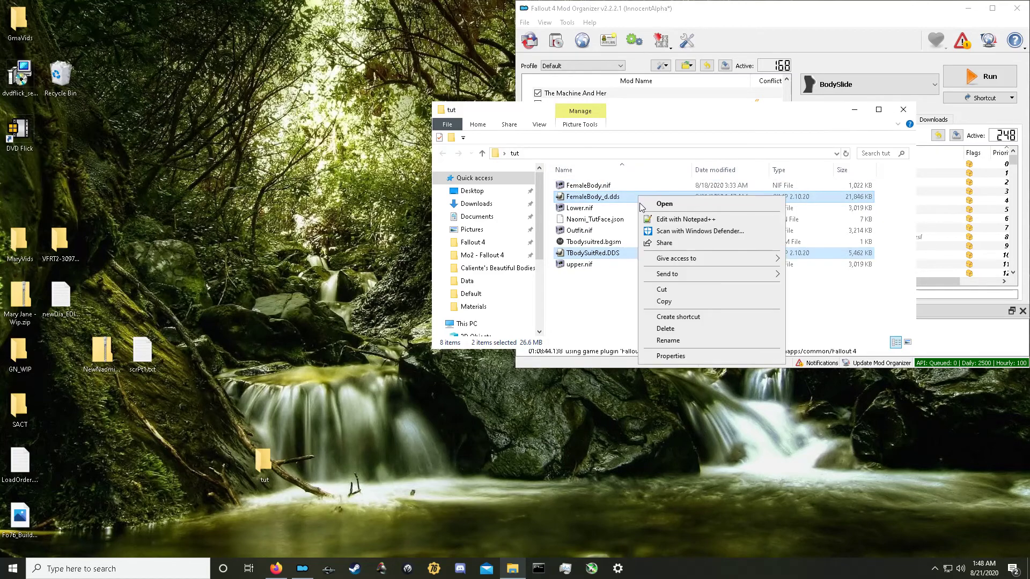
left_click(679, 304)
left_click(468, 280)
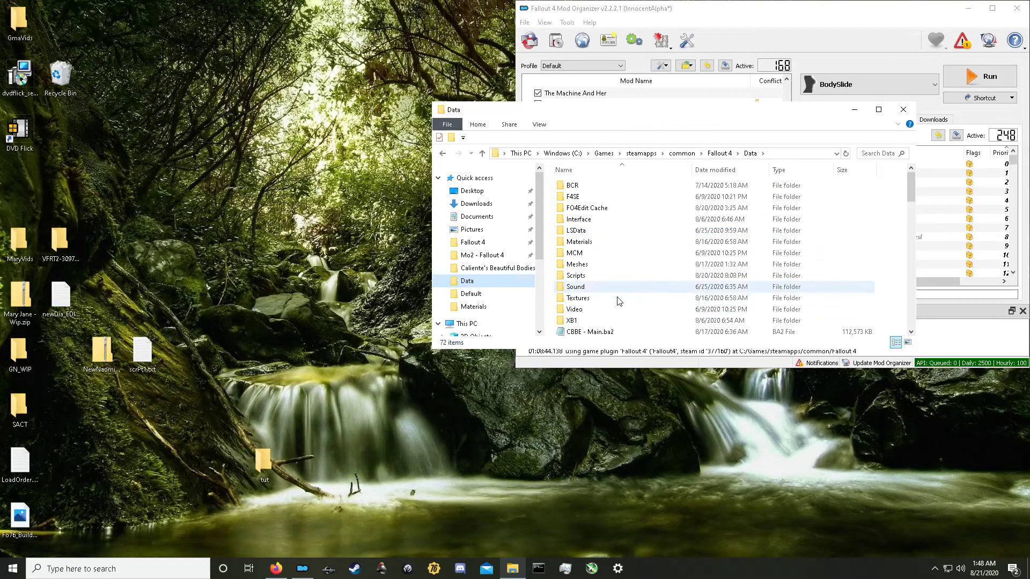
double_click(612, 298)
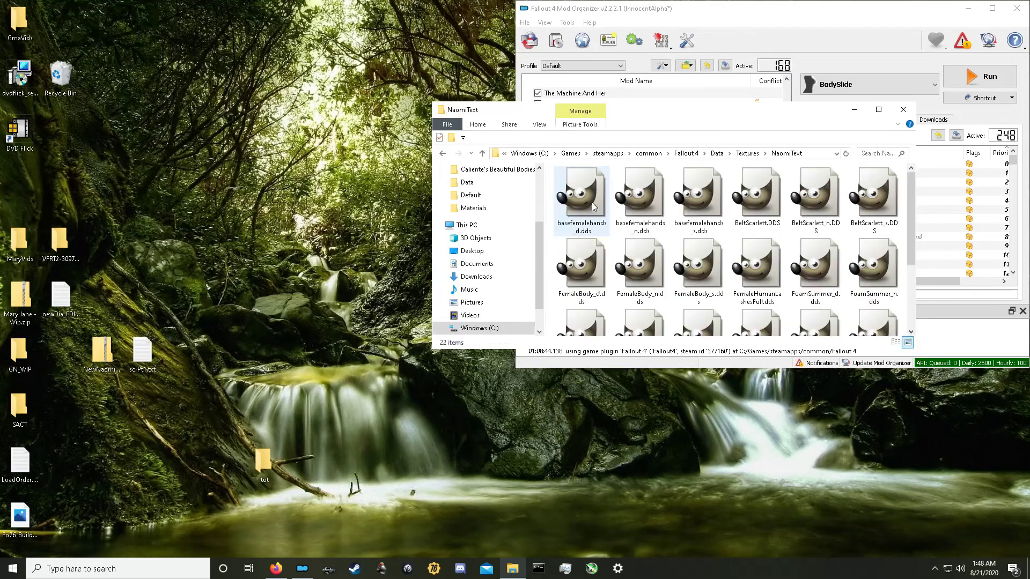
right_click(552, 262)
left_click(584, 342)
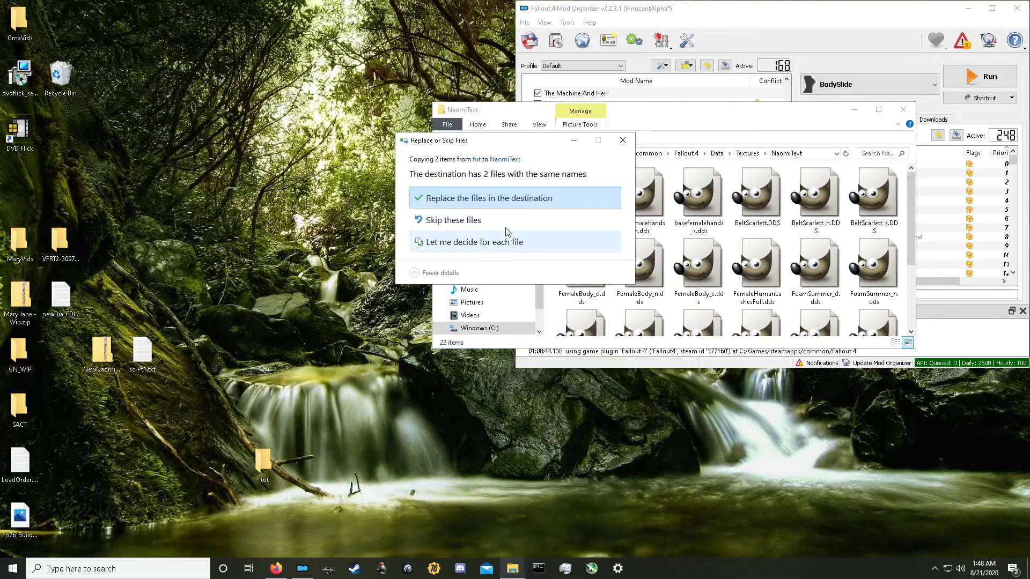
left_click(515, 200)
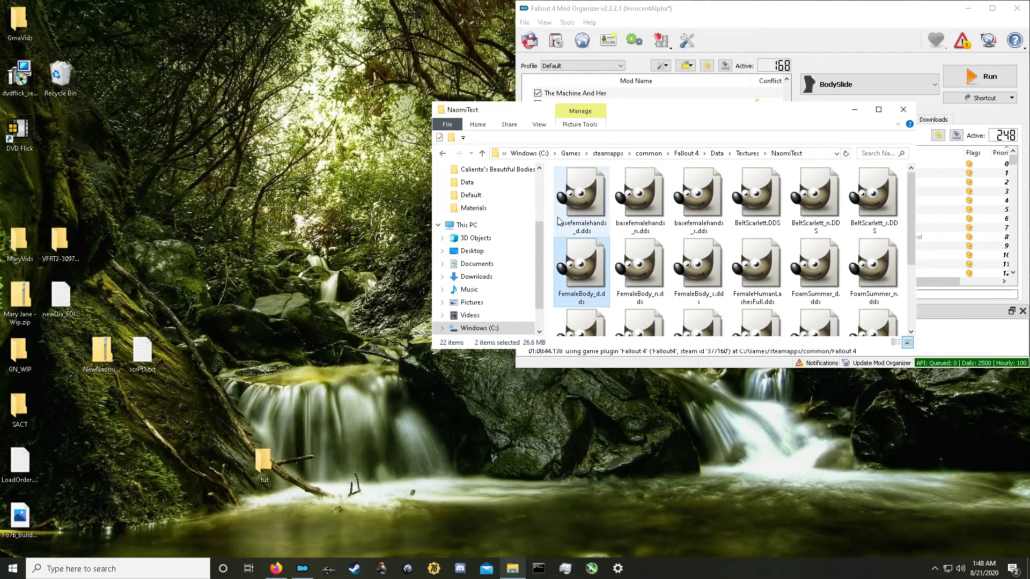
left_click(904, 111)
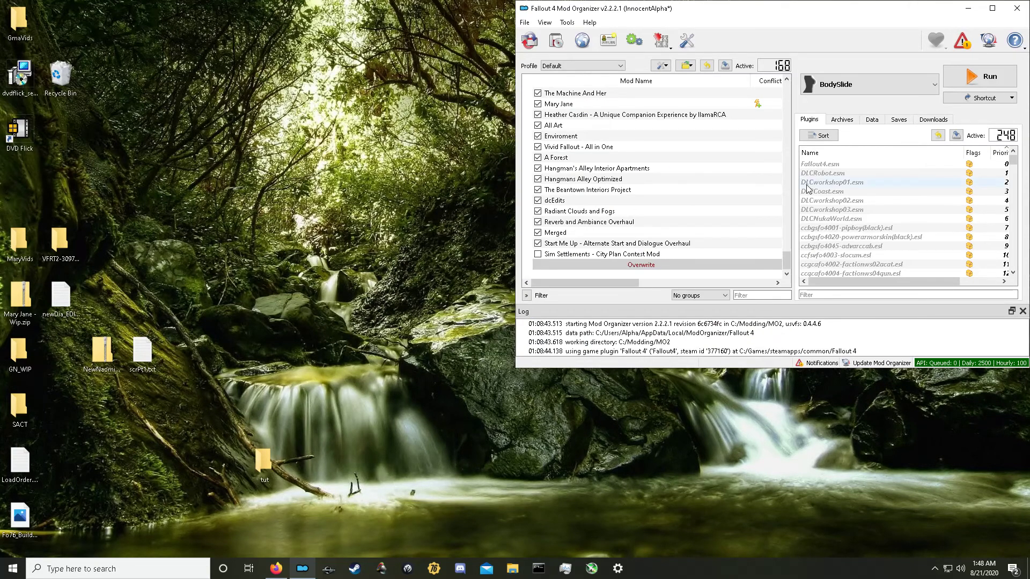
Open Outfit.nif from the tut folder in Outfit Studio, inspect the recolored bodysuit on the model, and close the program
double_click(265, 460)
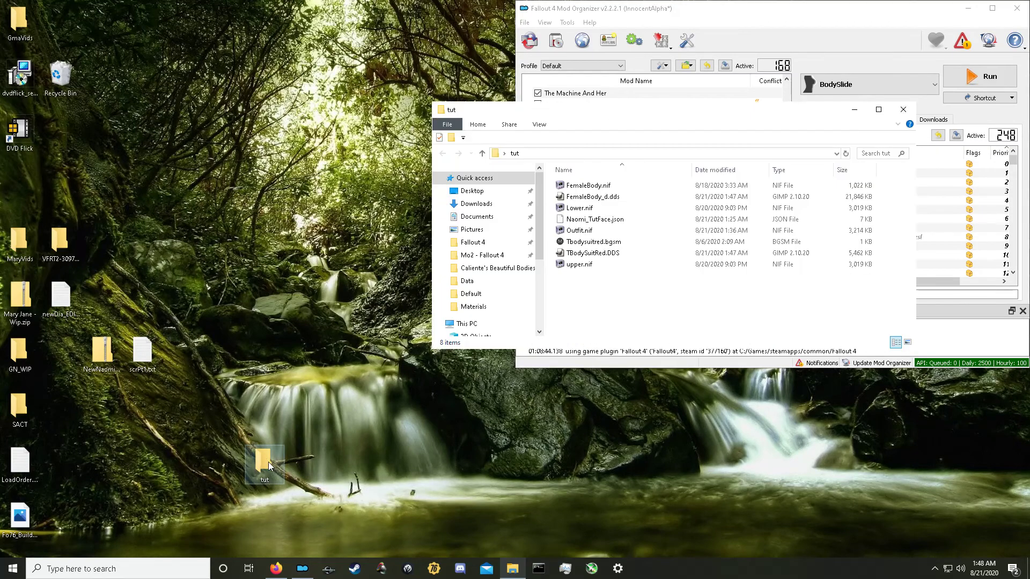
right_click(603, 231)
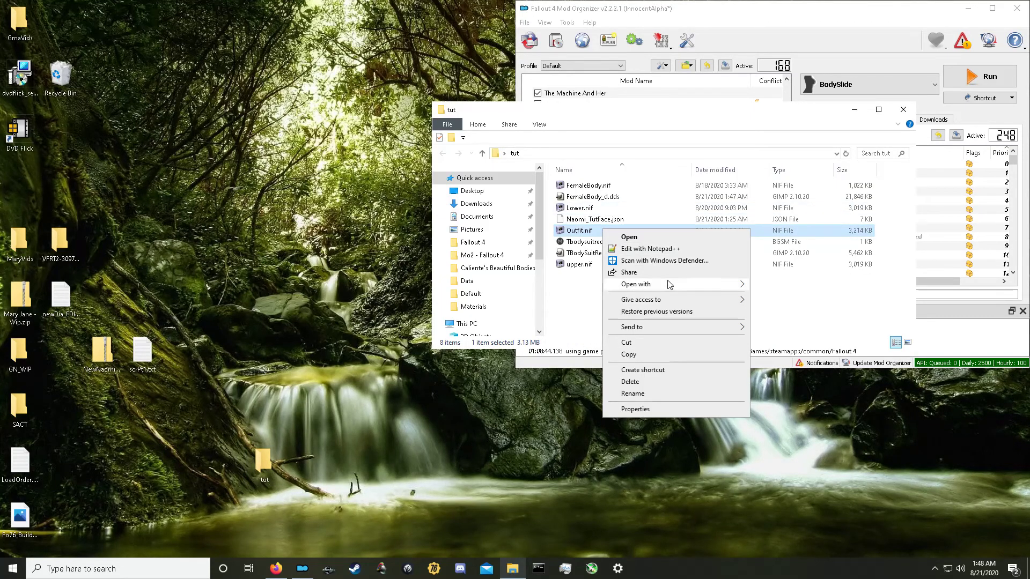
mouse_move(669, 284)
left_click(784, 297)
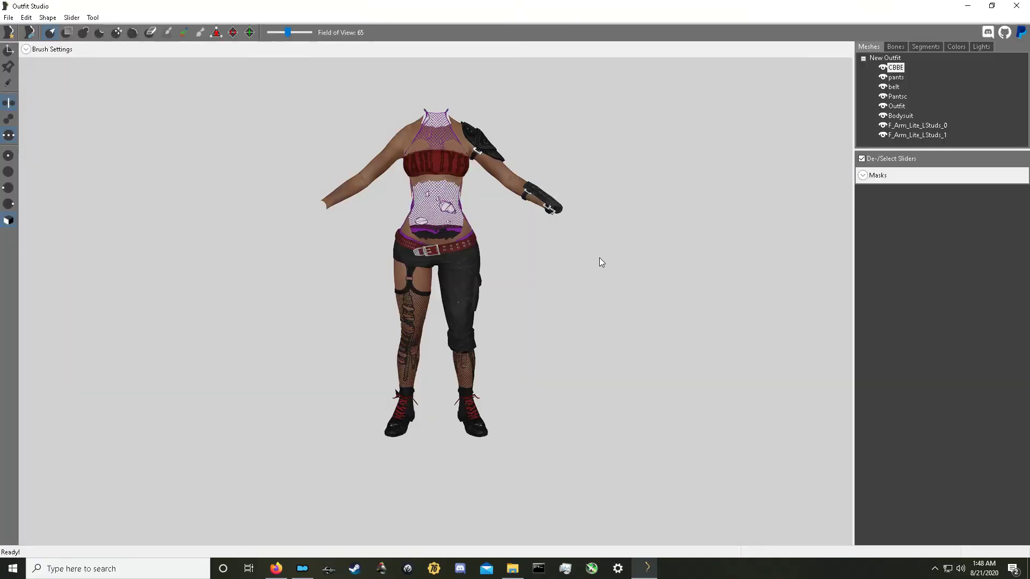
right_click_drag(601, 257, 474, 211)
scroll(474, 212, "up", 5)
right_click_drag(416, 229, 522, 224)
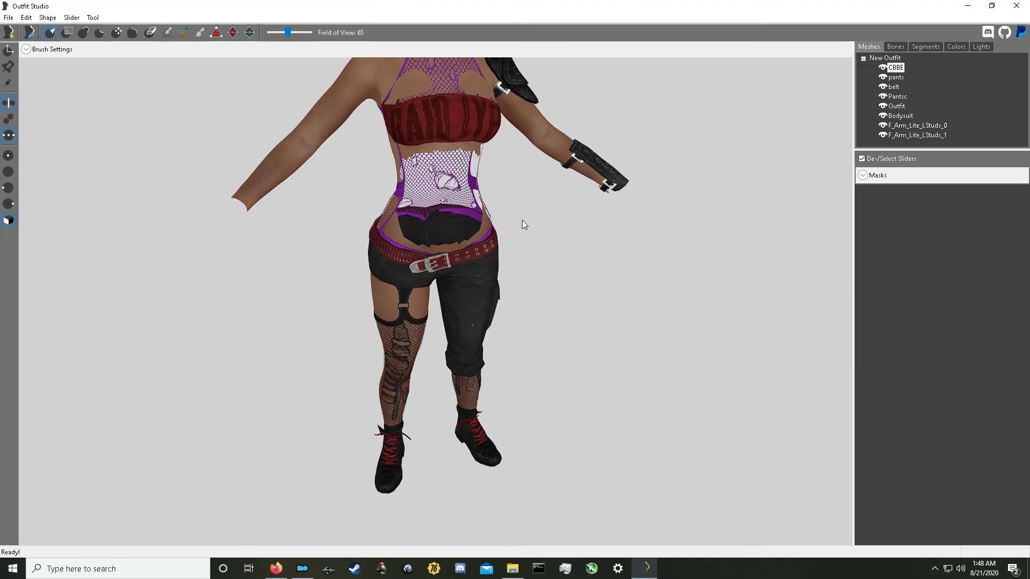
left_click(1024, 4)
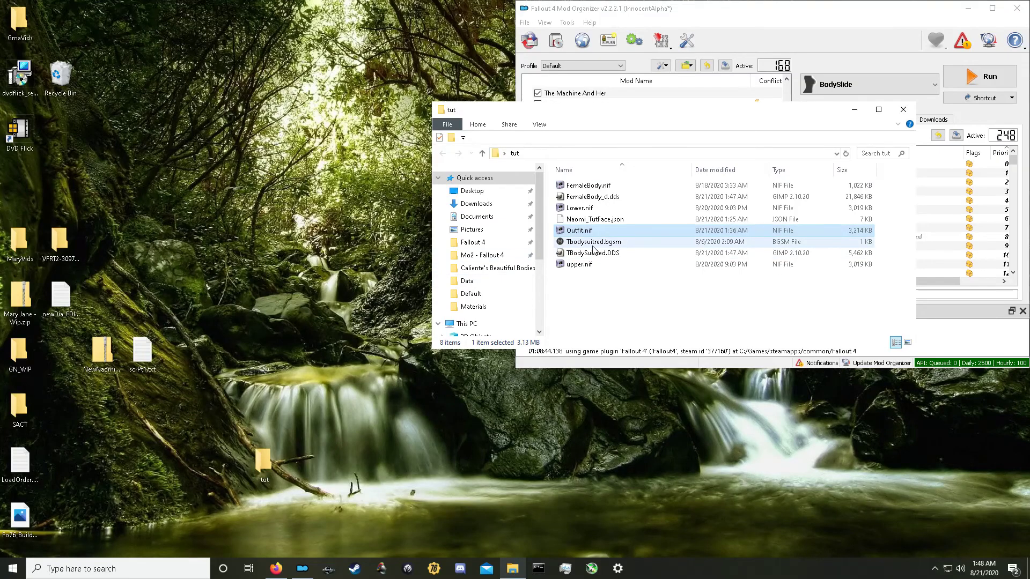
Open FemaleBody.nif in NifSkope and show the BSShaderTextureSet of the CBBE body shape
double_click(585, 186)
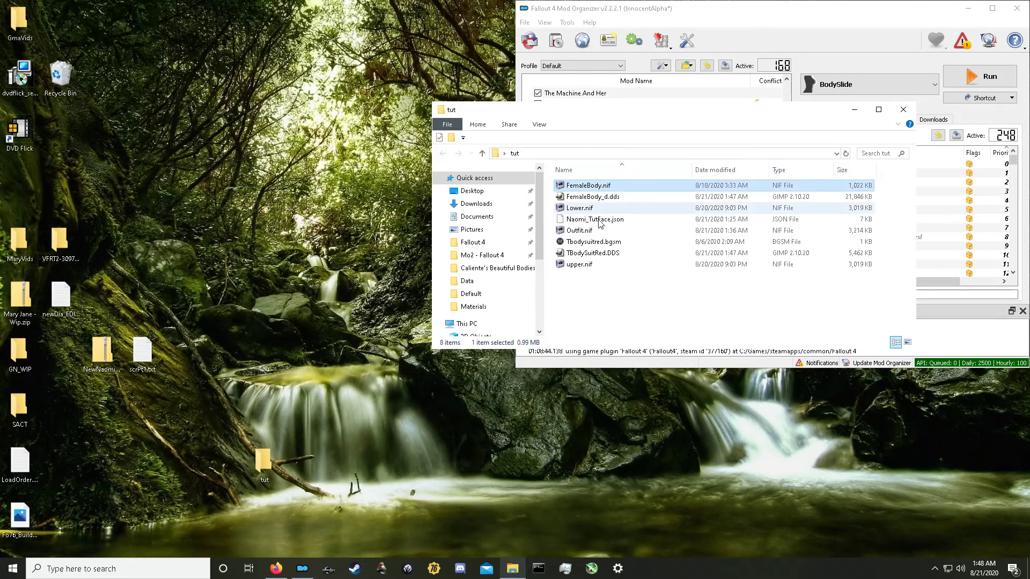
left_click_drag(897, 301, 719, 301)
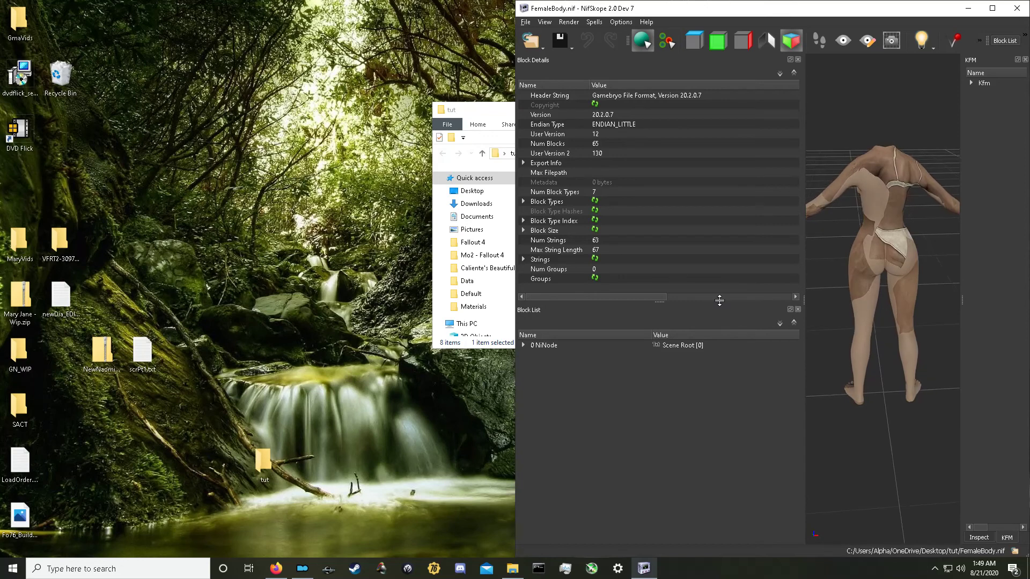
left_click(523, 345)
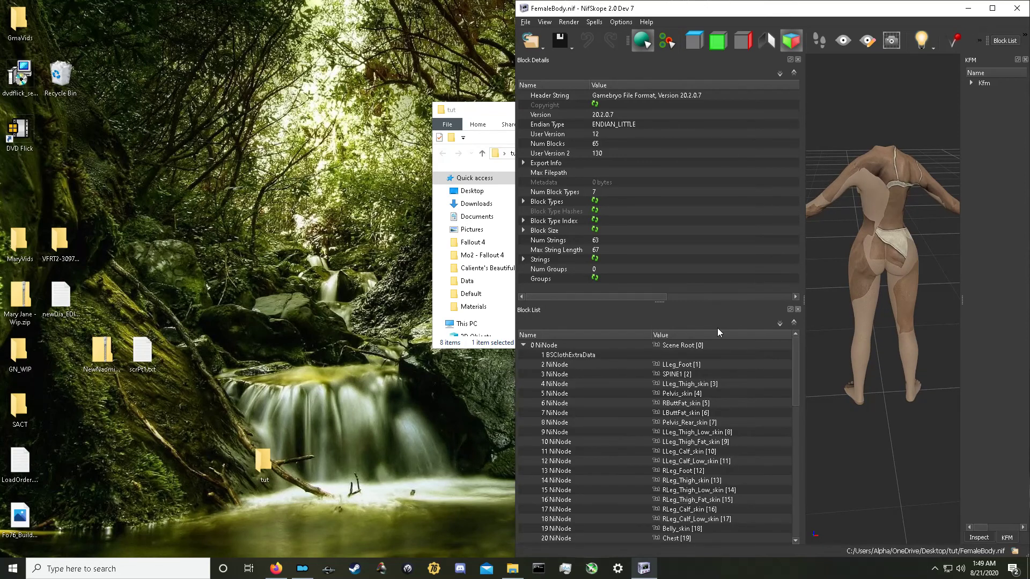
left_click(888, 269)
left_click(533, 538)
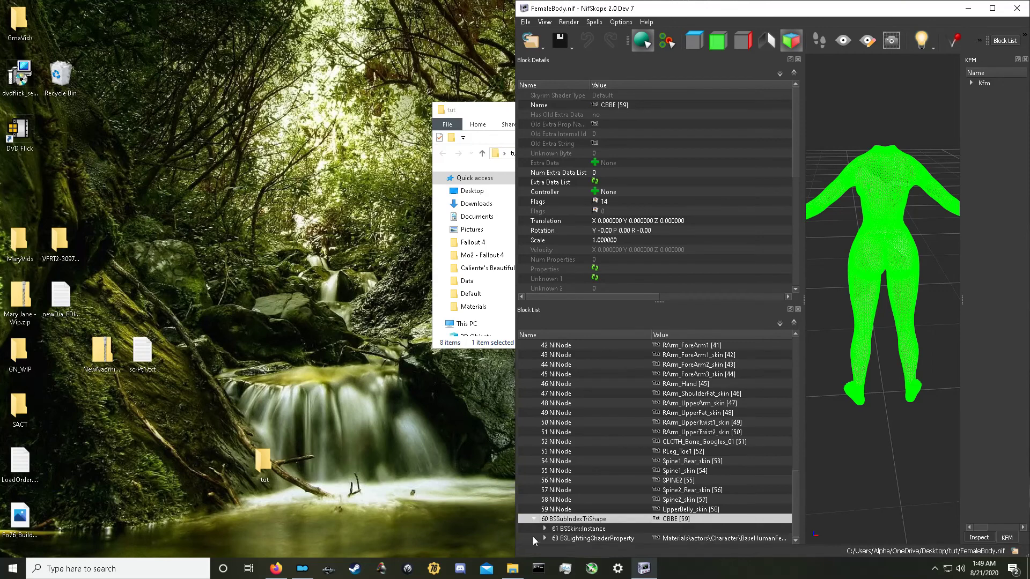
left_click(545, 539)
left_click(583, 539)
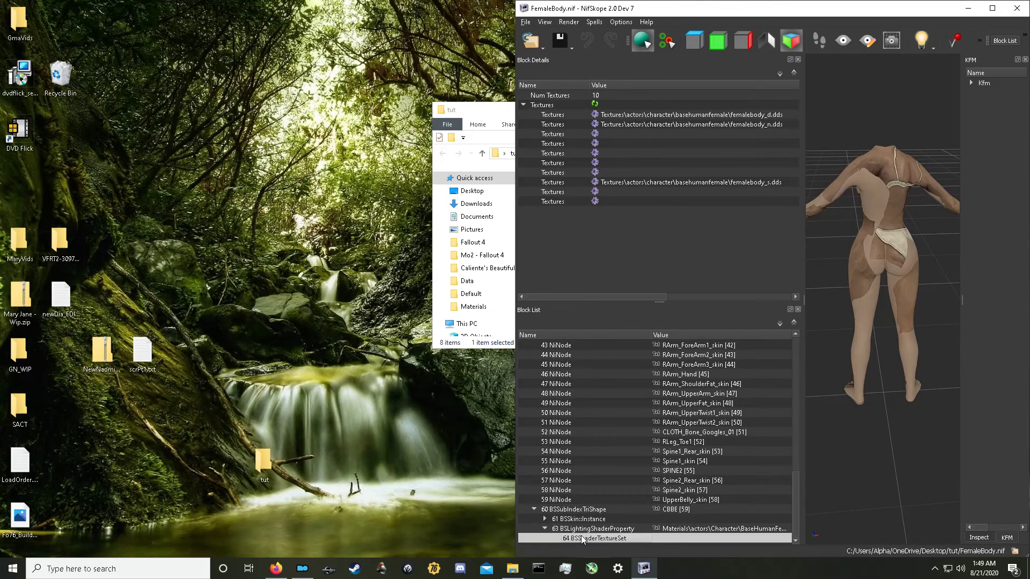
Copy the femalebody_d.dds texture path into a new text document on the desktop and save it
double_click(699, 117)
key("ctrl+c")
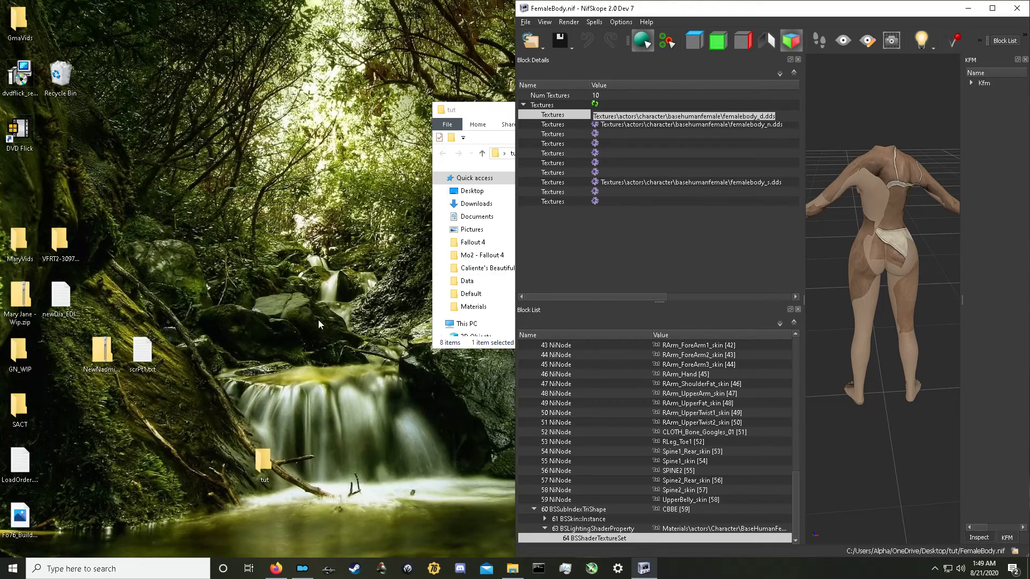
right_click(257, 375)
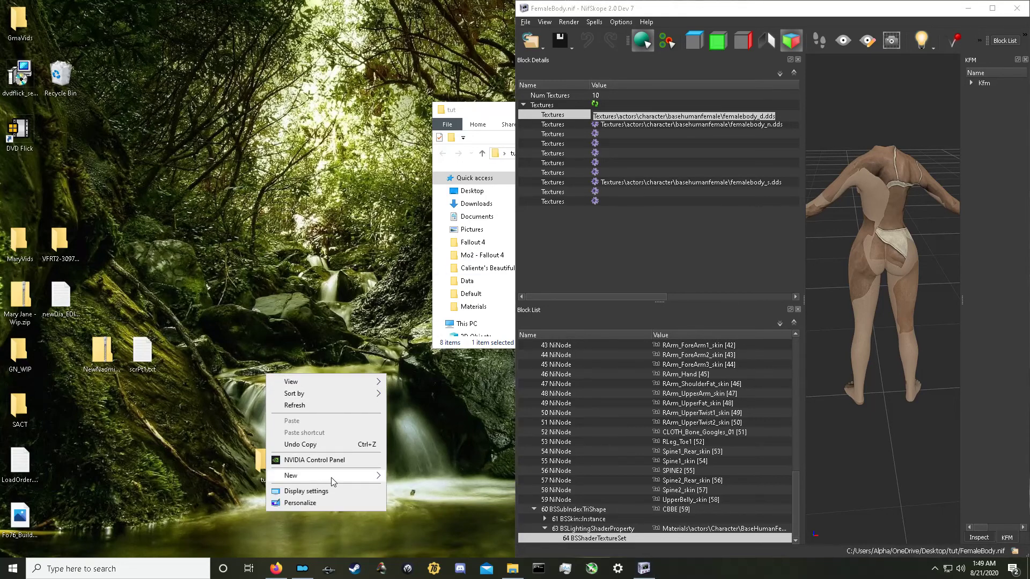
mouse_move(333, 476)
left_click(424, 463)
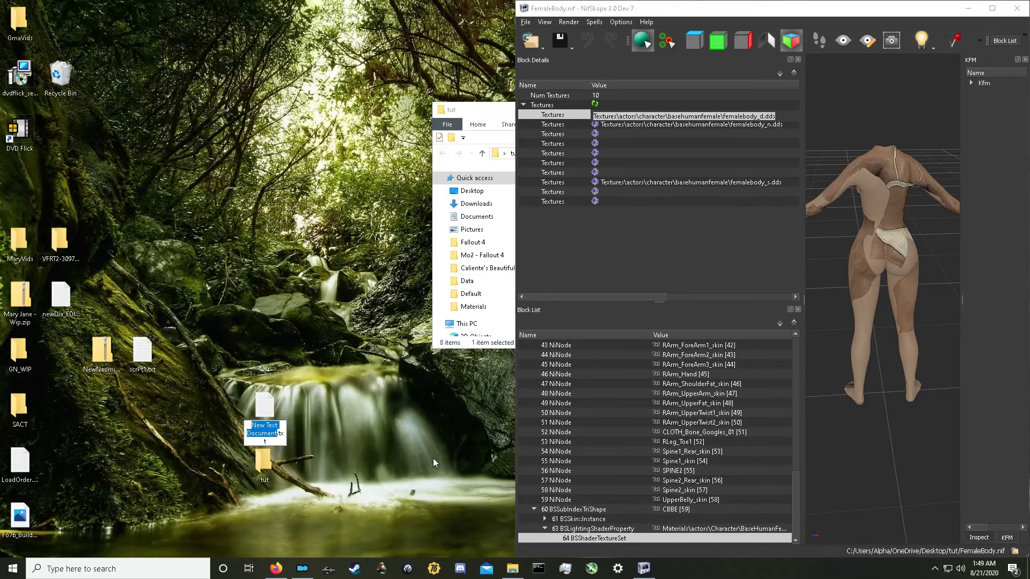
key("Return")
double_click(265, 406)
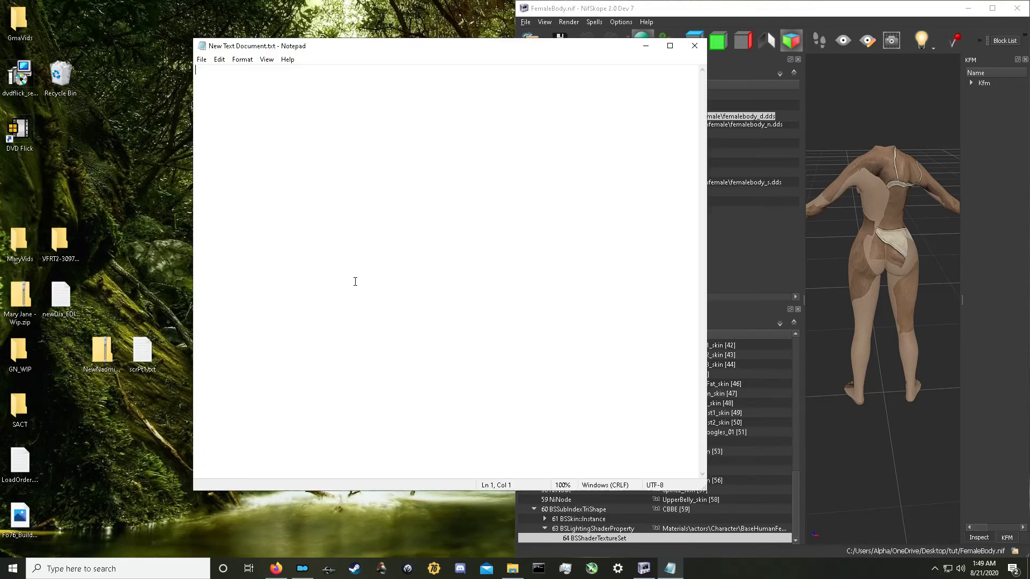
key("ctrl+v")
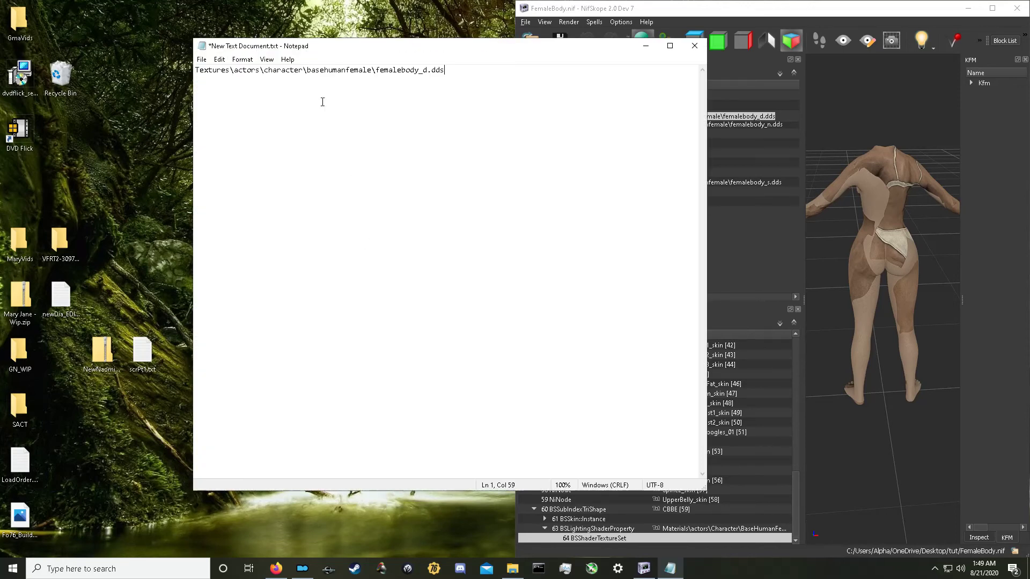
left_click(202, 59)
left_click(236, 109)
left_click(646, 46)
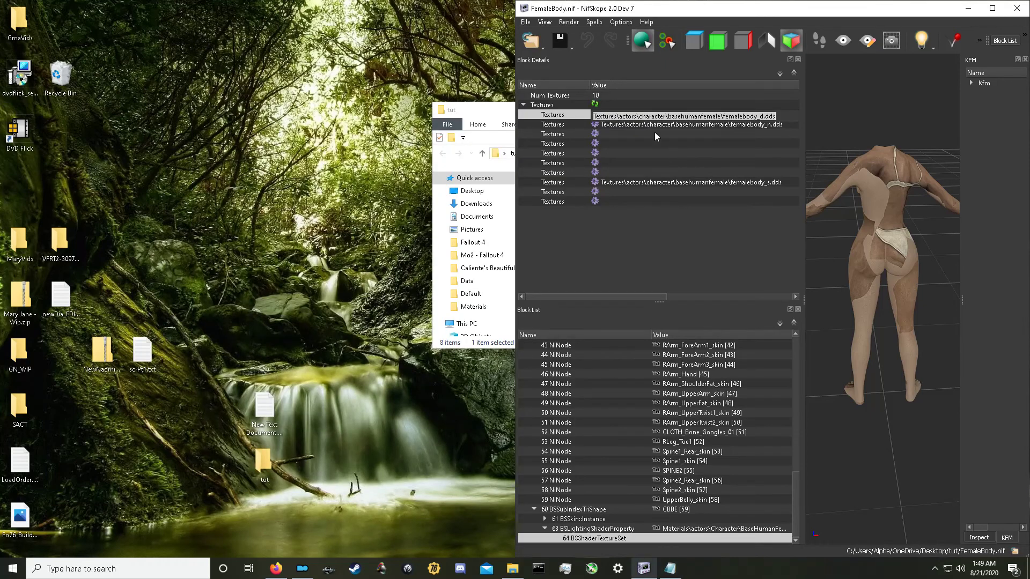
Change the CBBE shape's first texture path to Textures\NaomiText\femalebody_d.dds
left_click(640, 116)
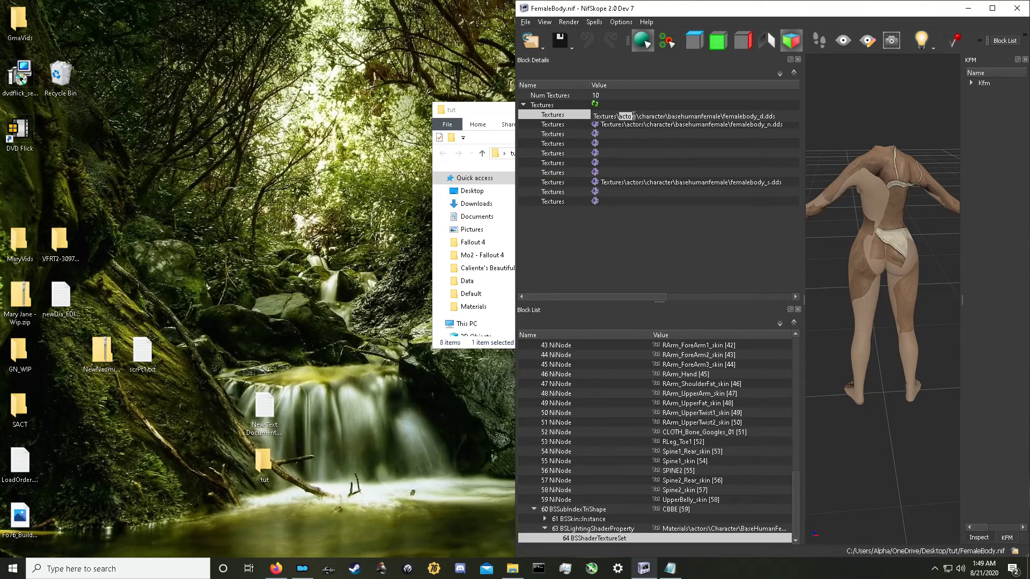
left_click_drag(651, 116, 719, 116)
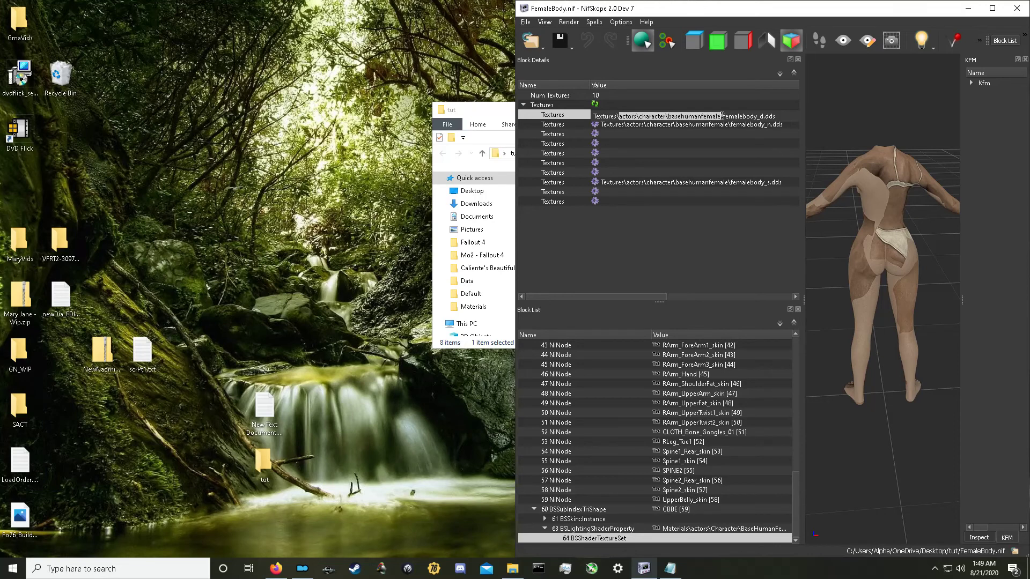
type("Naomi")
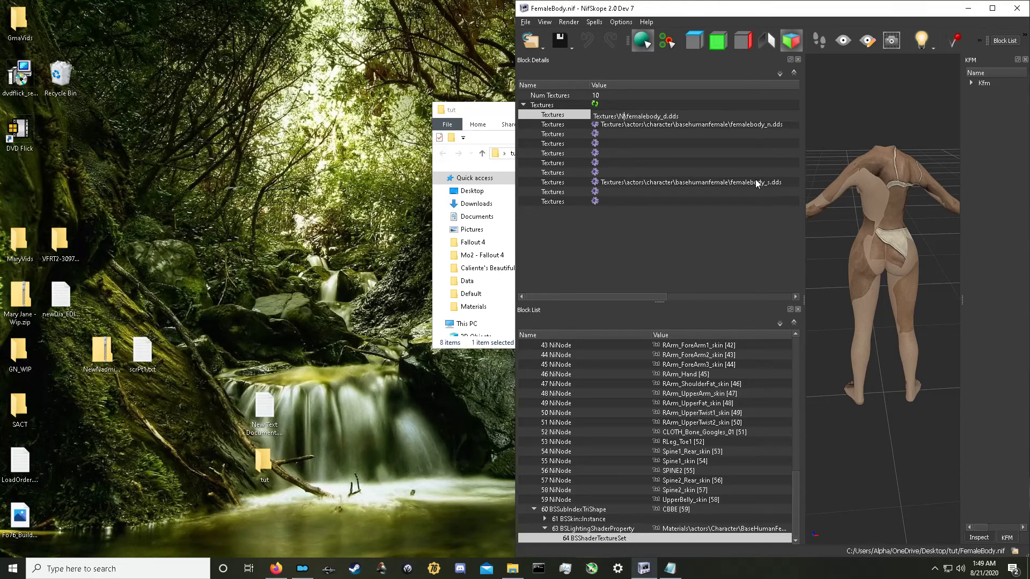
type("Text\\")
left_click(669, 155)
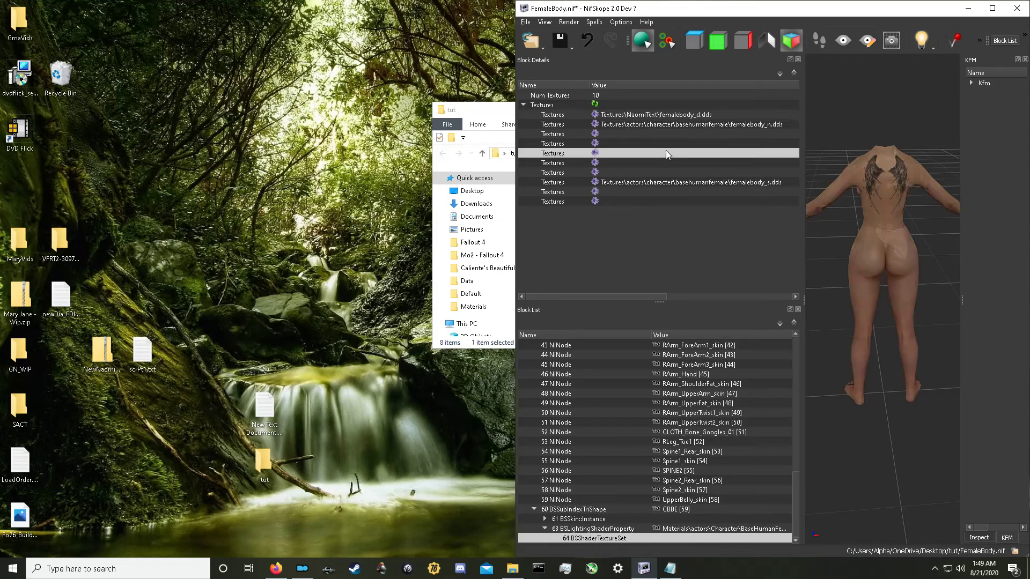
Inspect the retextured body from the front, along with the femalebody_n.dds and femalebody_s.dds texture entries
left_click_drag(934, 218, 694, 200)
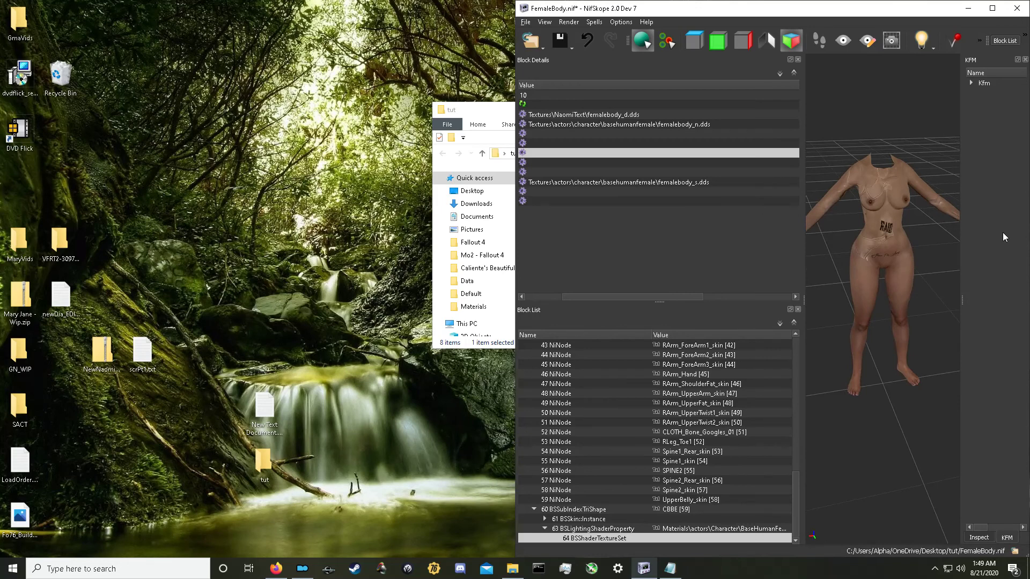
scroll(955, 232, "up", 5)
mouse_move(932, 223)
left_mouse_down()
mouse_move(913, 263)
mouse_move(893, 258)
mouse_move(903, 250)
mouse_move(719, 220)
mouse_move(934, 220)
mouse_move(922, 219)
left_mouse_up()
scroll(903, 250, "down", 5)
left_click(690, 127)
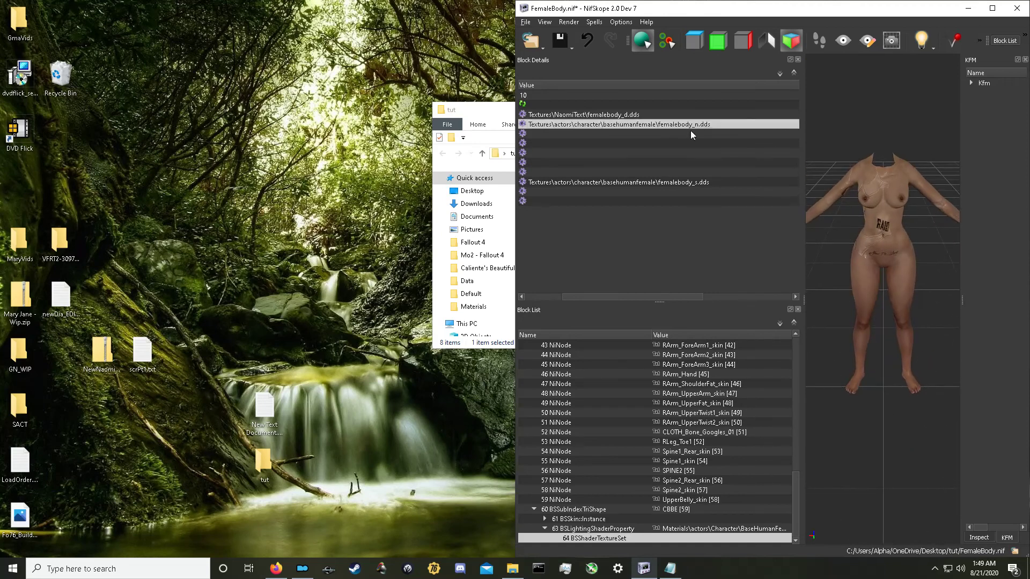
left_click(699, 183)
mouse_move(919, 241)
left_mouse_down()
mouse_move(710, 235)
mouse_move(753, 242)
mouse_move(935, 236)
mouse_move(876, 248)
mouse_move(869, 230)
mouse_move(695, 216)
mouse_move(931, 251)
mouse_move(903, 241)
mouse_move(930, 245)
mouse_move(915, 241)
left_mouse_up()
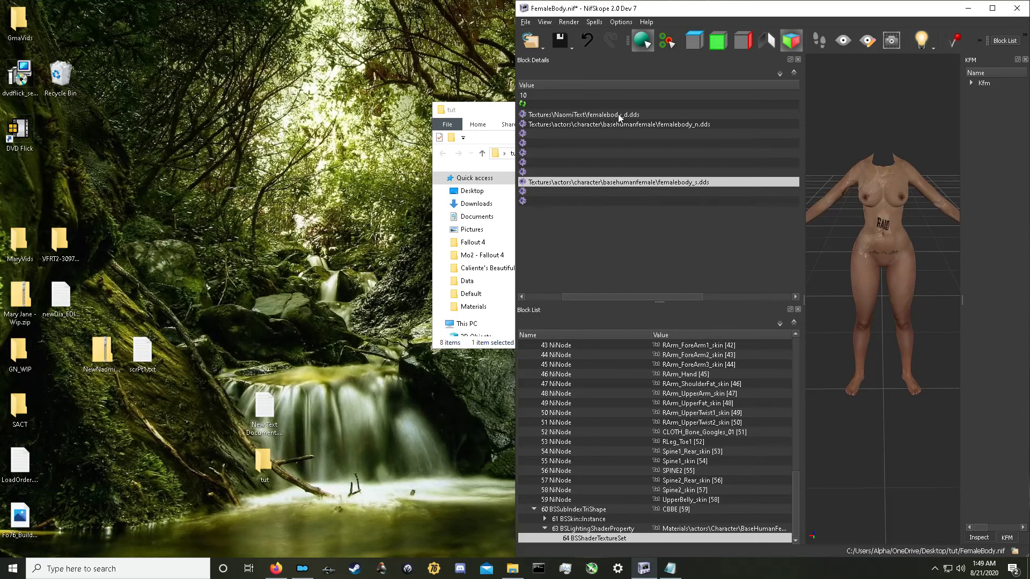
Discard the unsaved FemaleBody.nif changes, and close NifSkope and the tut folder window
left_click(1017, 6)
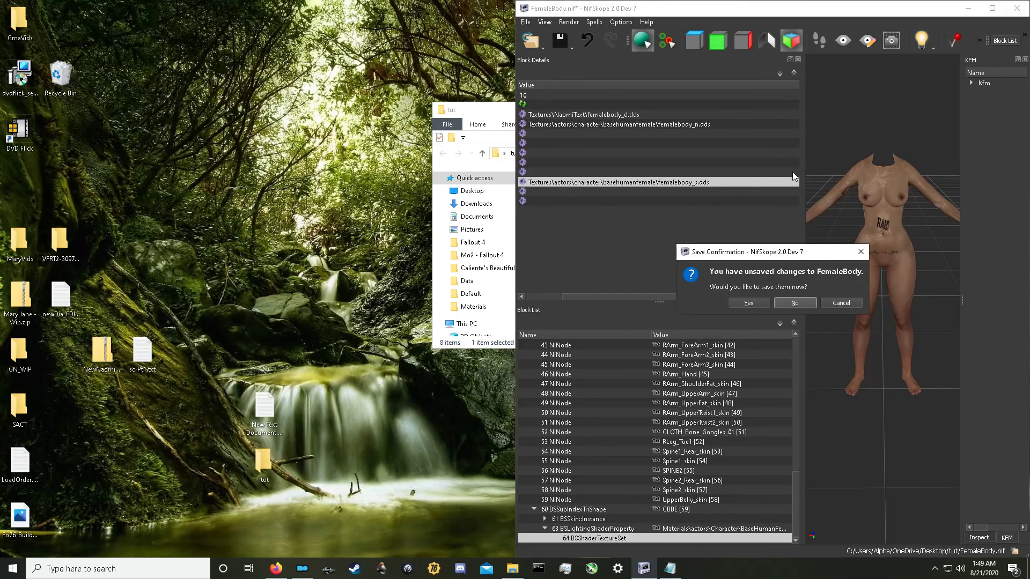
left_click(801, 305)
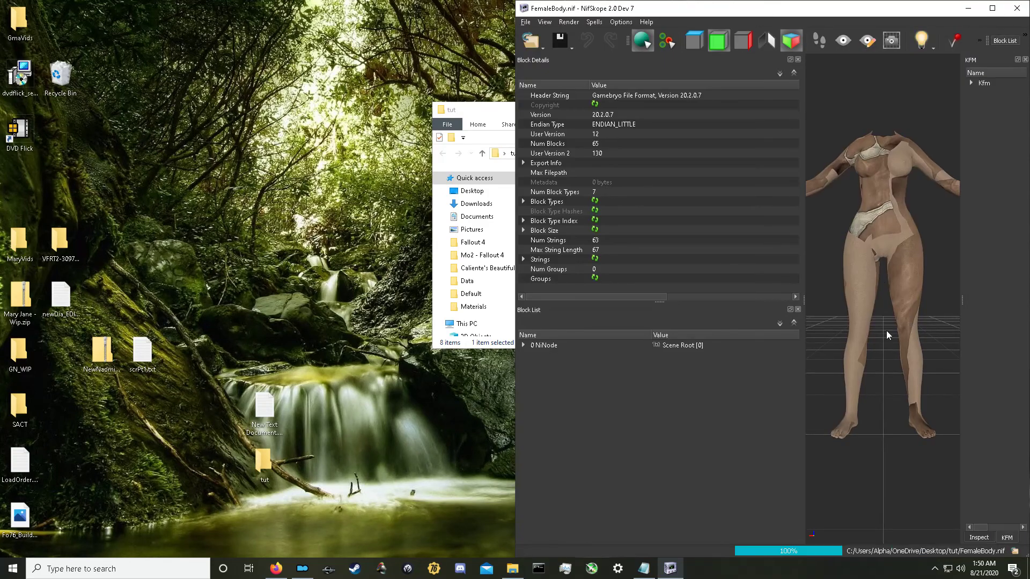
left_click_drag(892, 264, 922, 299)
left_click(1016, 8)
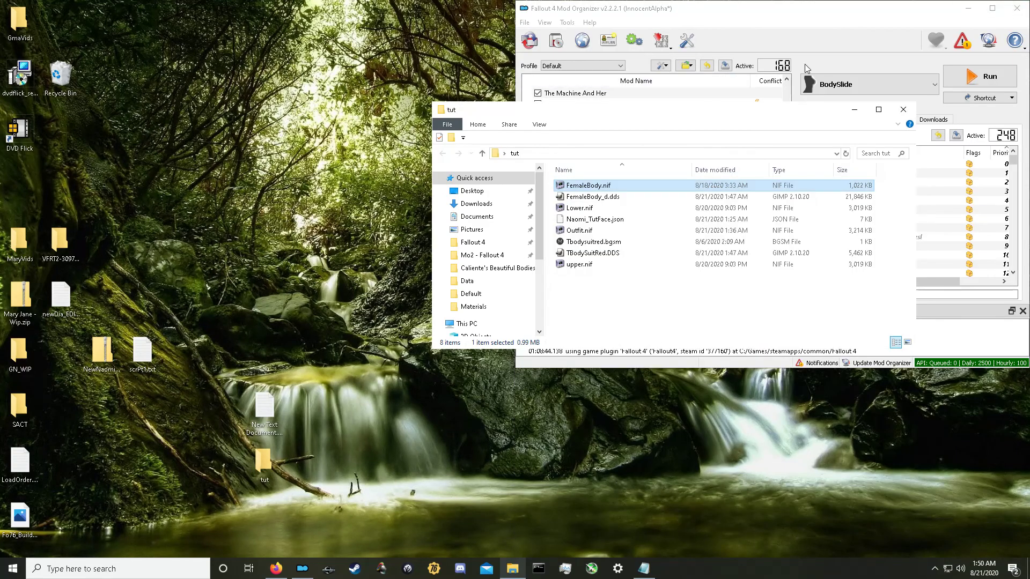
left_click(904, 111)
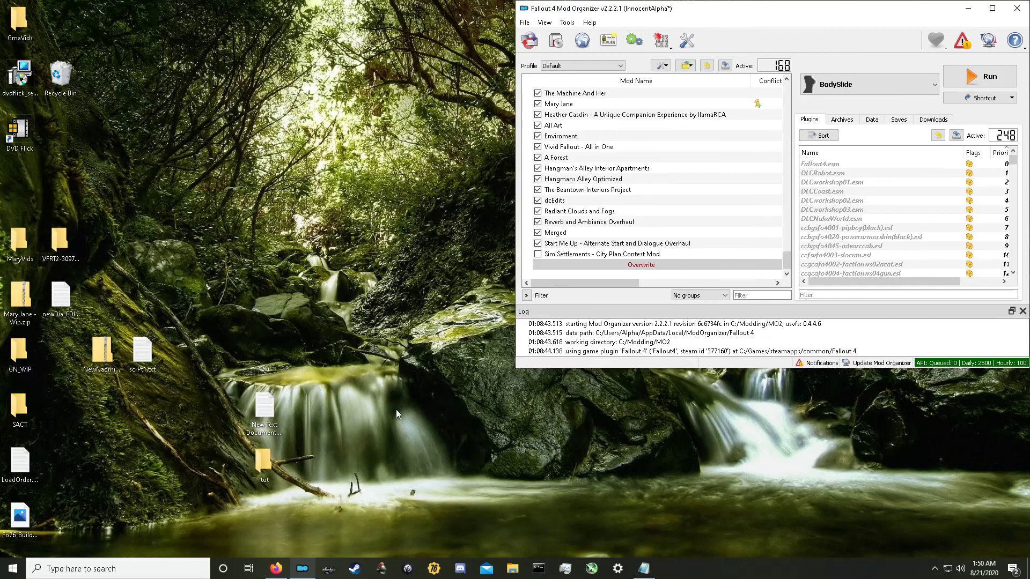
Switch to Firefox and find the Tools list in the companion mod's Nexus Mods description
mouse_move(278, 574)
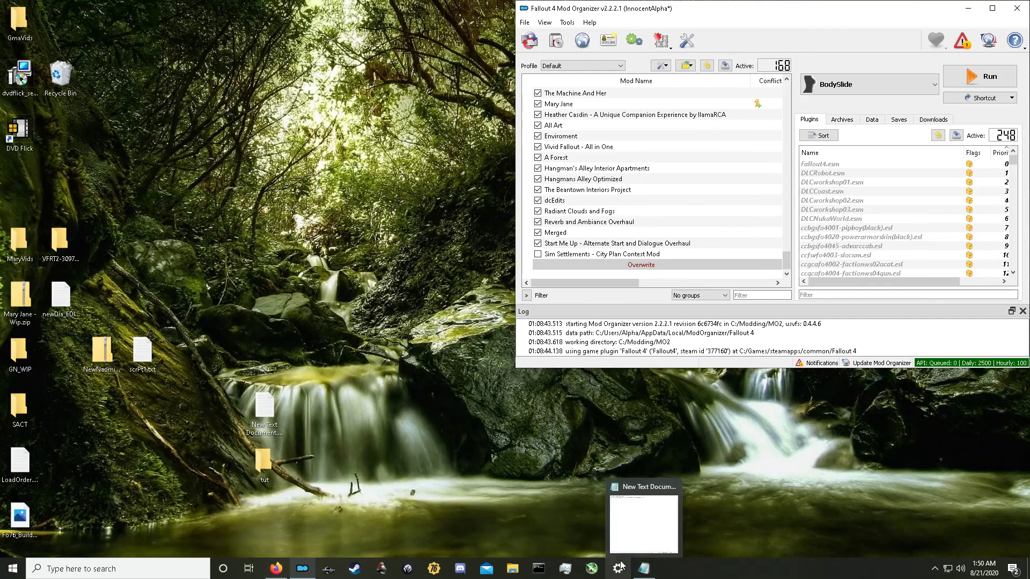
left_click(276, 573)
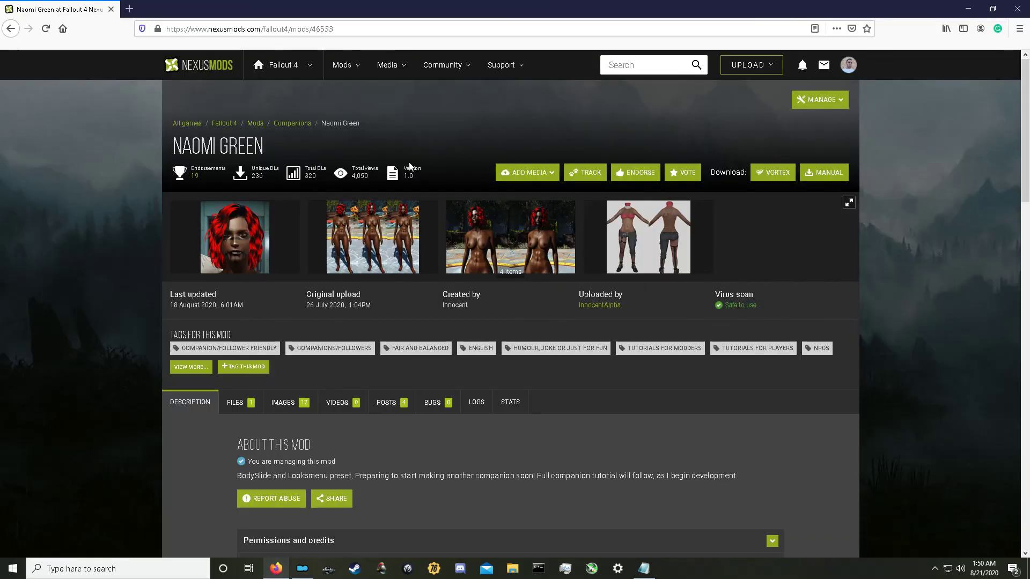
scroll(397, 343, "down", 6)
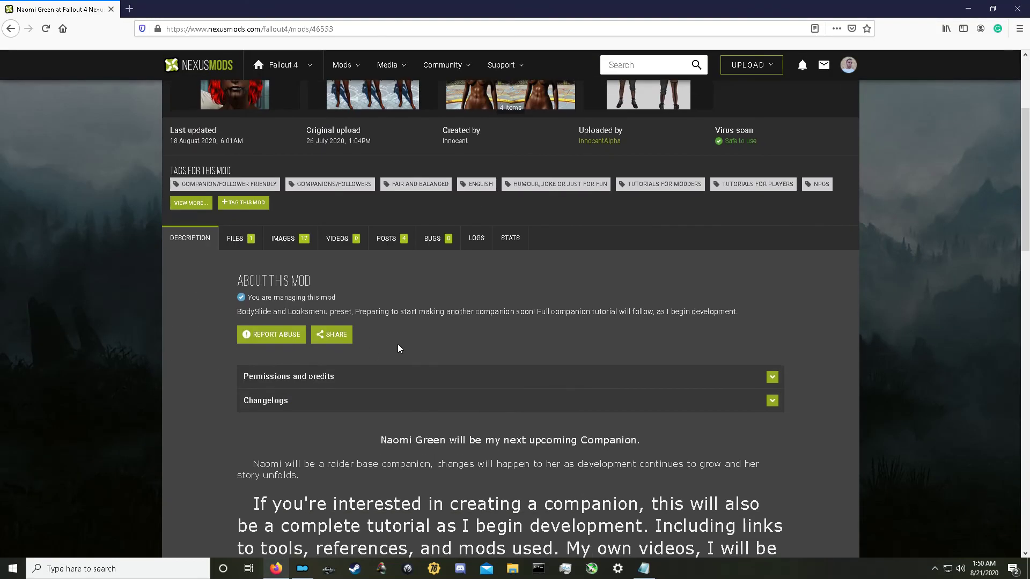
scroll(375, 352, "down", 4)
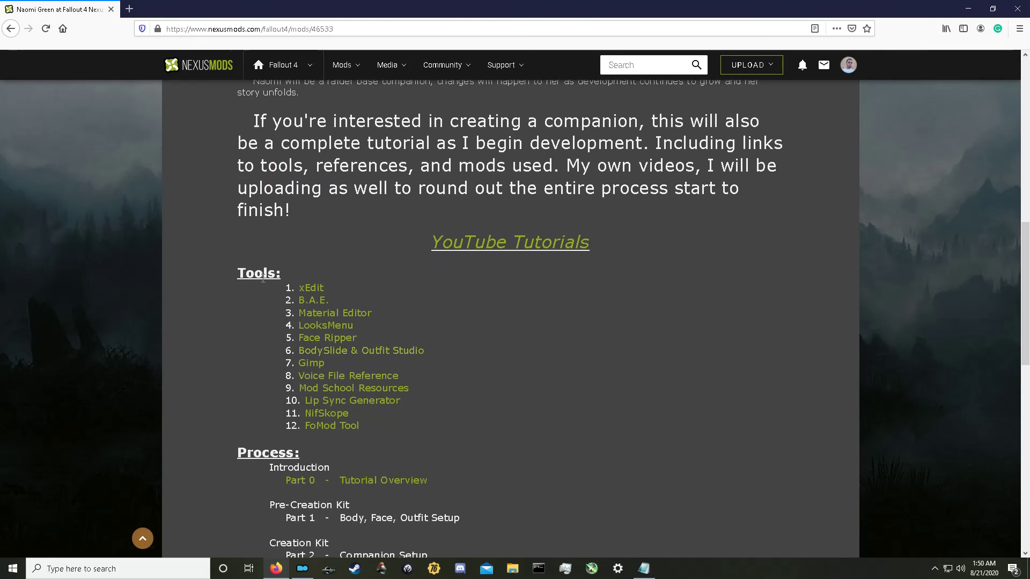
Open the Material Editor, Gimp, LooksMenu, and BodySlide & Outfit Studio links in new tabs
right_click(320, 318)
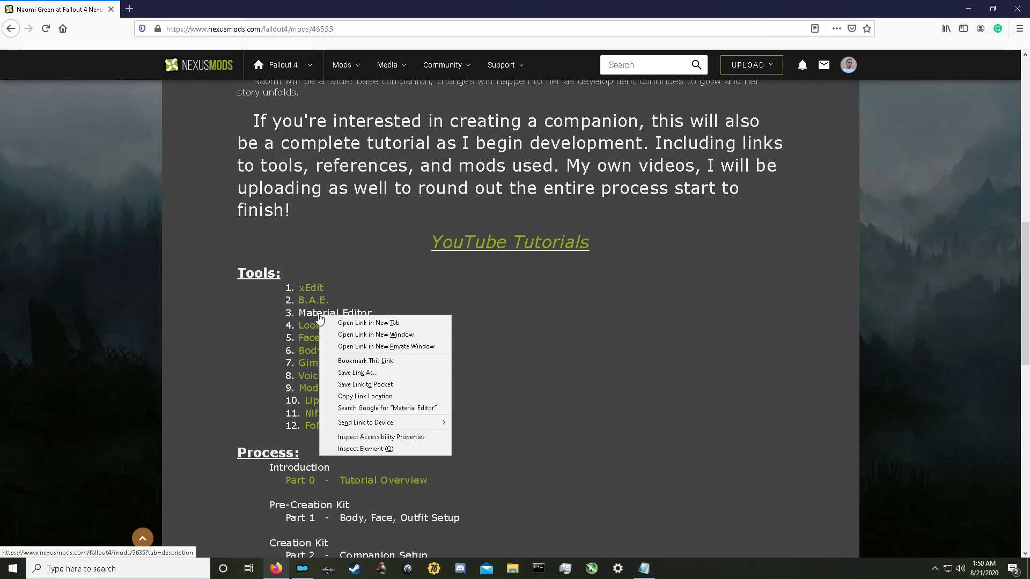
left_click(343, 322)
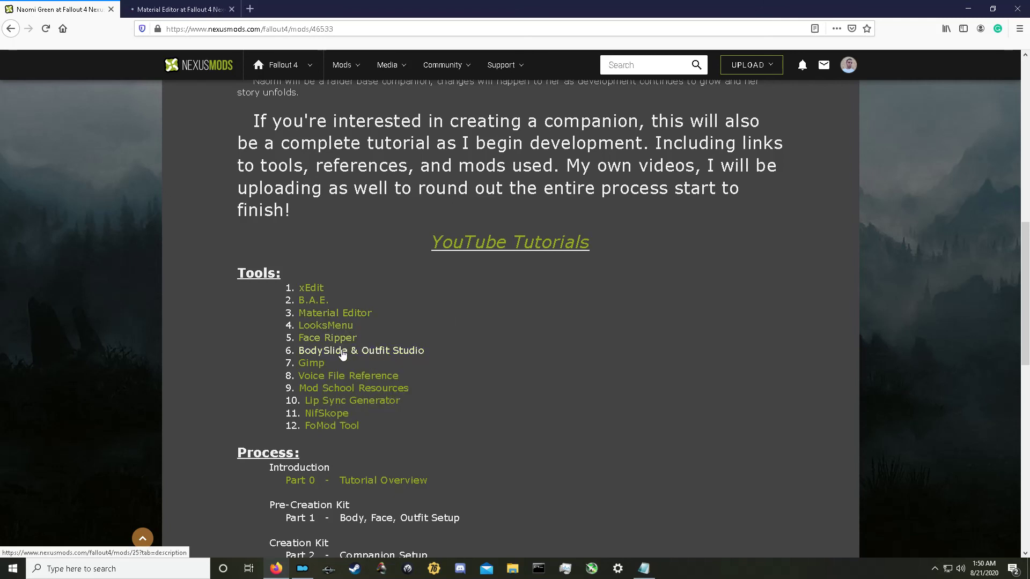
right_click(313, 363)
left_click(336, 368)
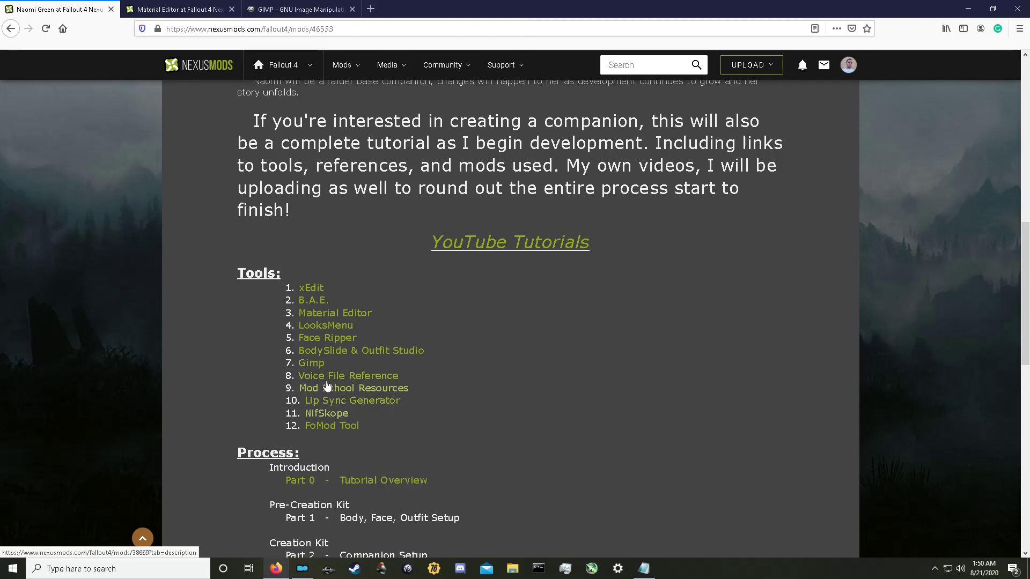
right_click(325, 332)
left_click(361, 336)
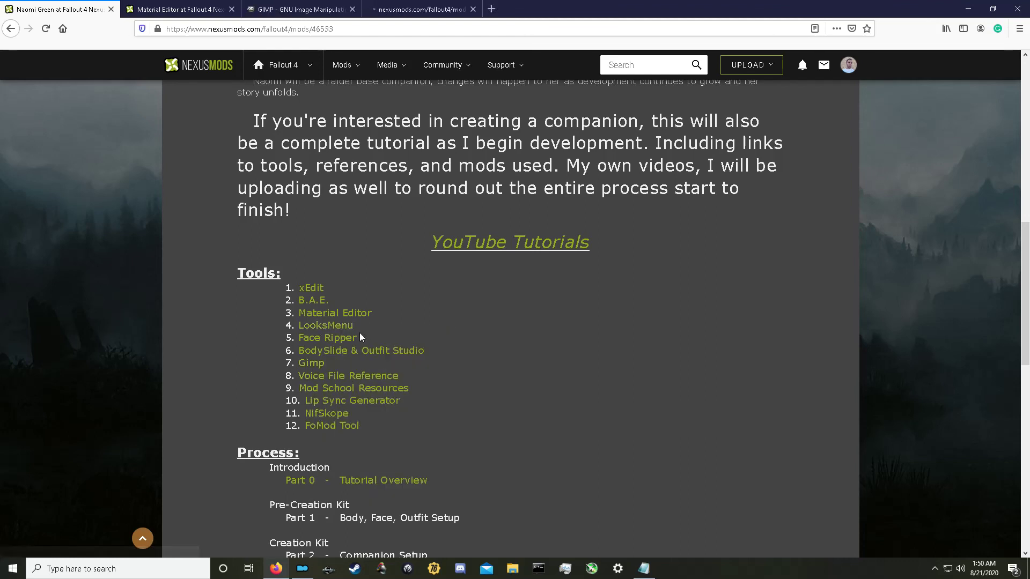
right_click(338, 349)
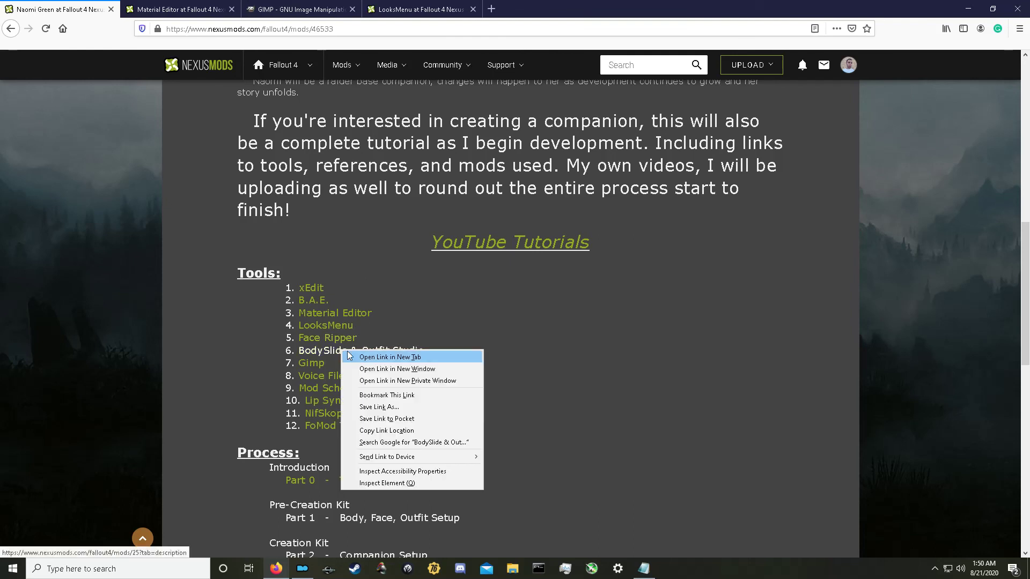
left_click(365, 355)
Review the Material Editor, GIMP, LooksMenu and BodySlide pages with their preview images, and return to the companion mod's page
left_click(177, 9)
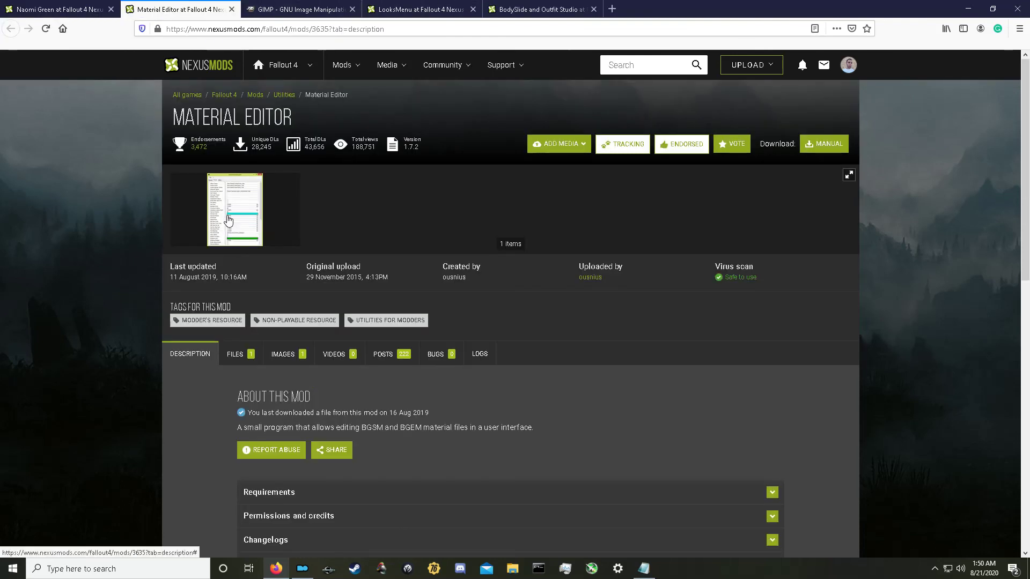
left_click(225, 220)
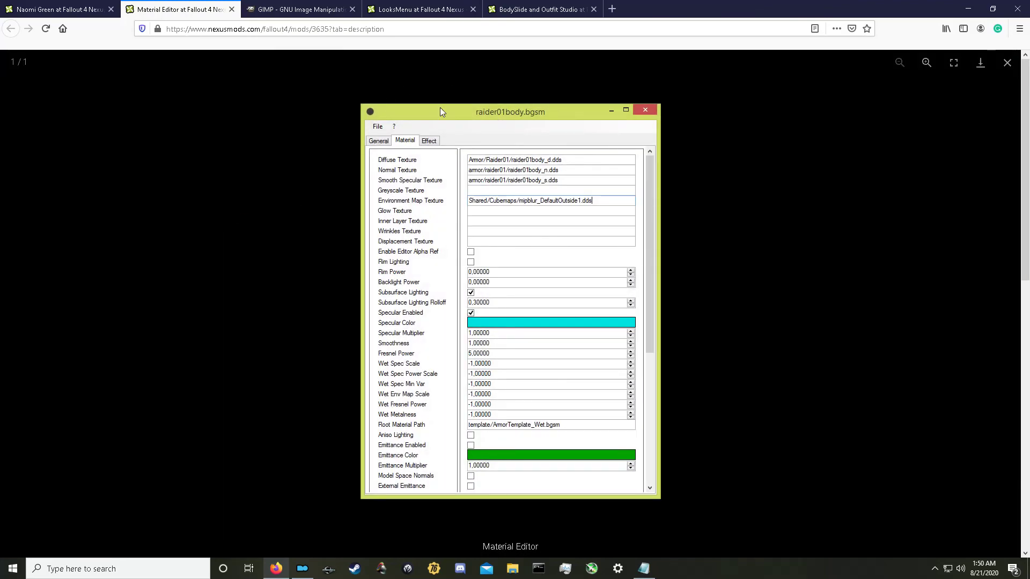
left_click(301, 9)
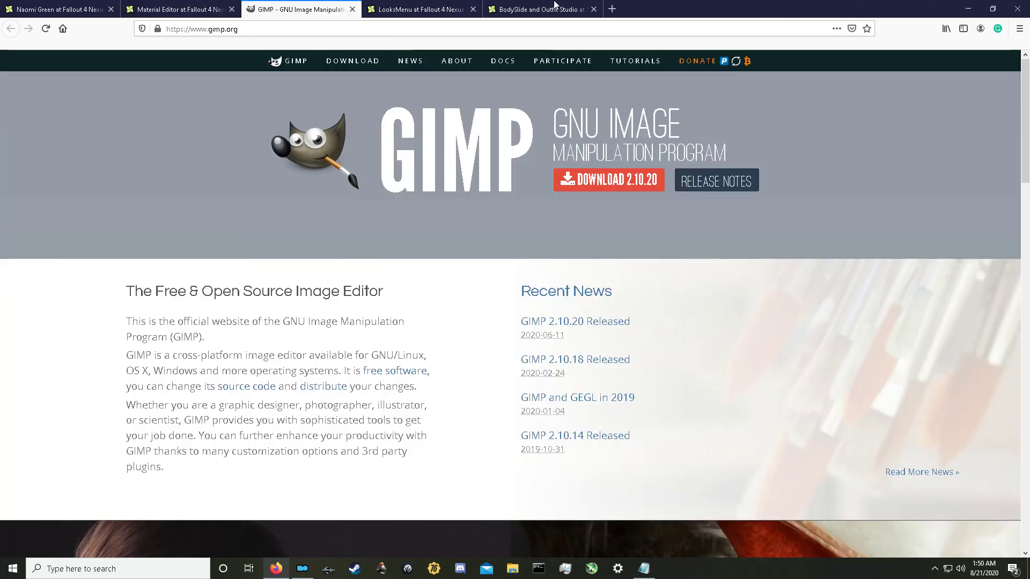
left_click(415, 11)
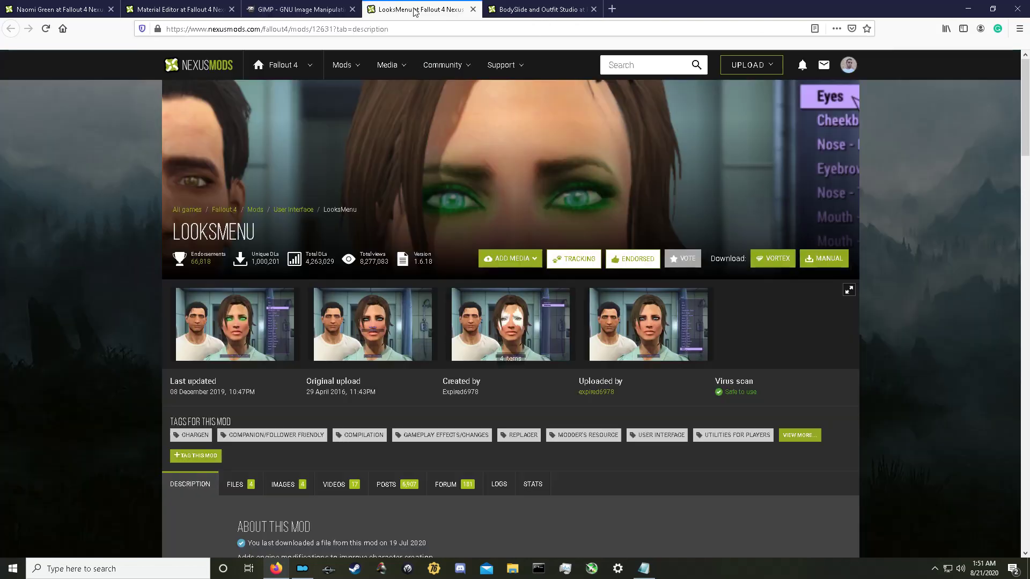
left_click(235, 324)
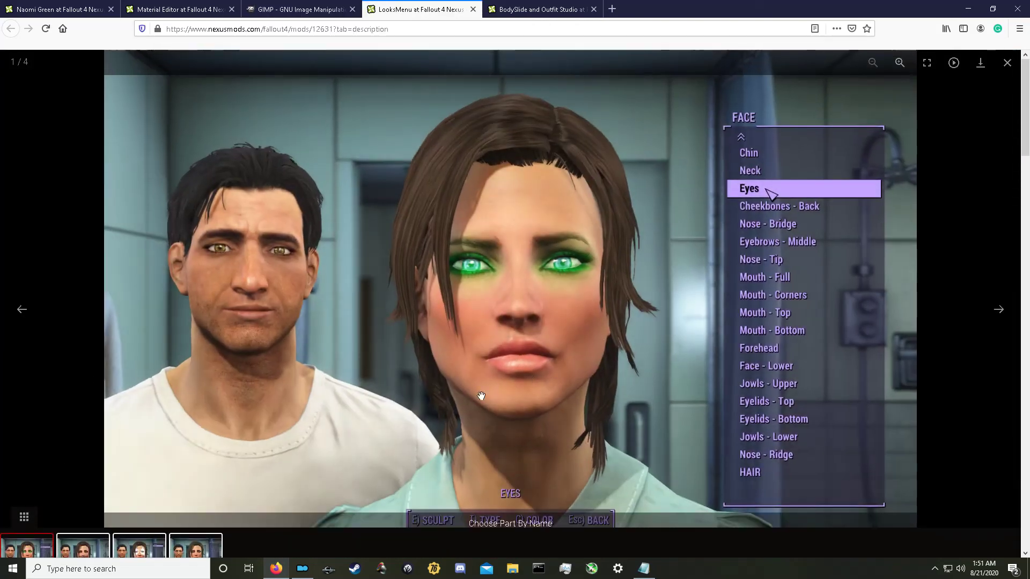
left_click(24, 493)
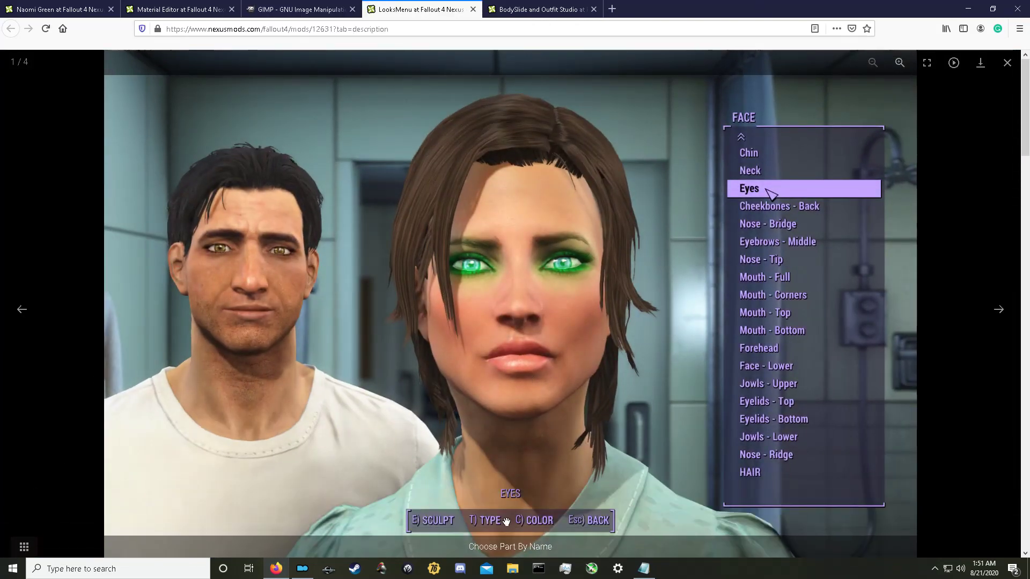
left_click(552, 11)
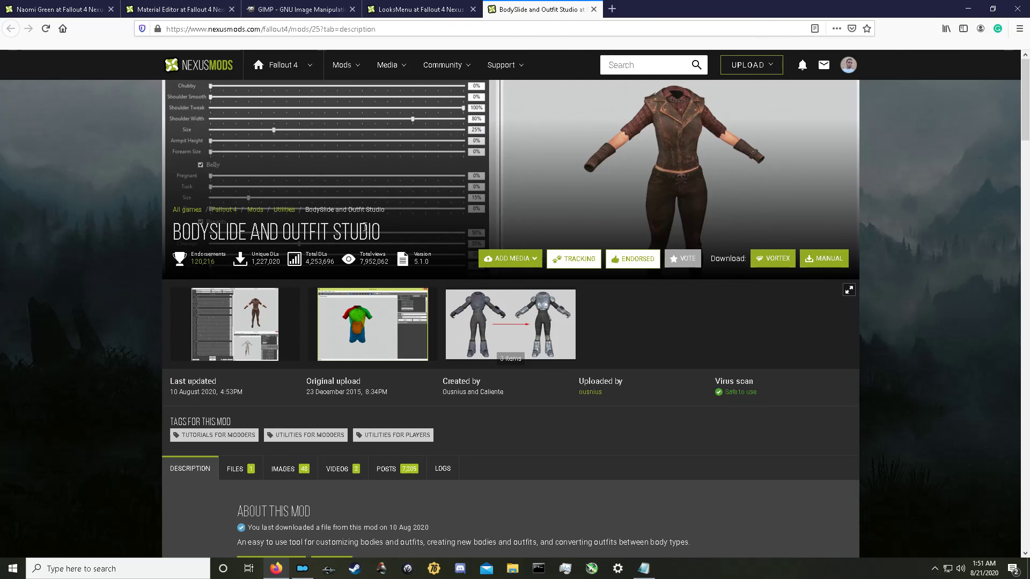
left_click(91, 10)
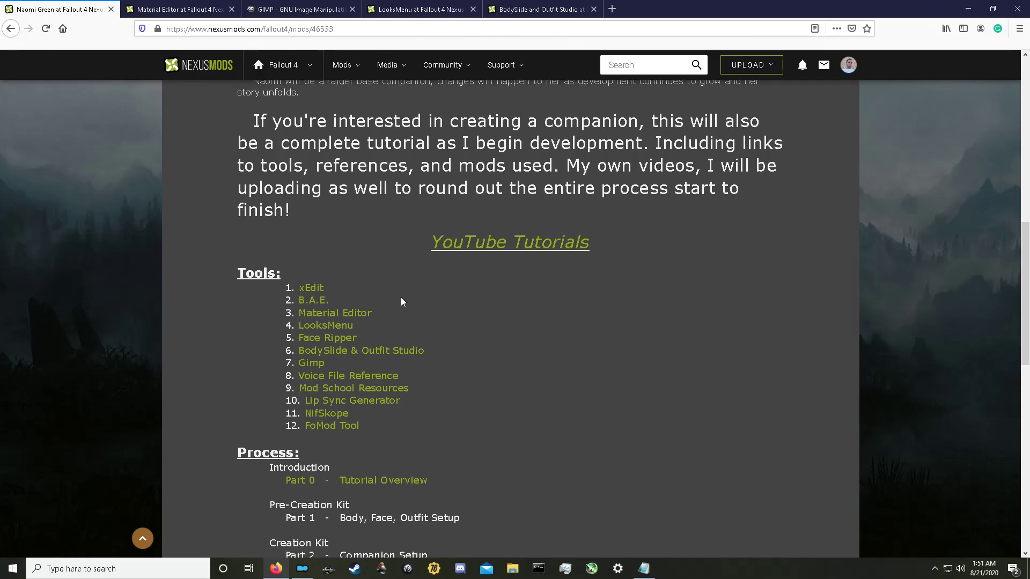